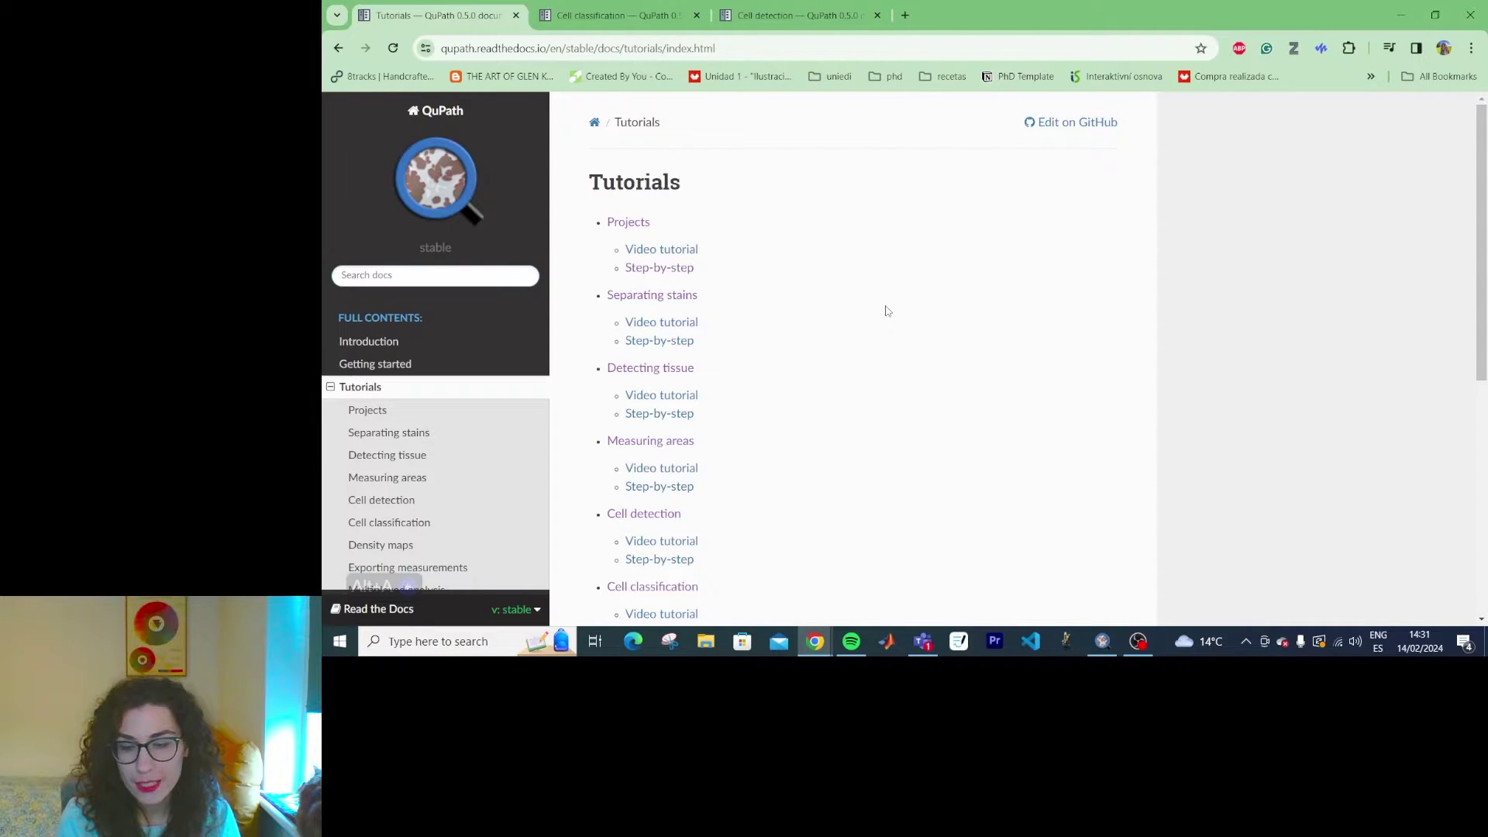
- Open the Cell detection tutorial from the documentation pages and review its introduction and Ki67 notes
scroll(891, 326, down, 1)
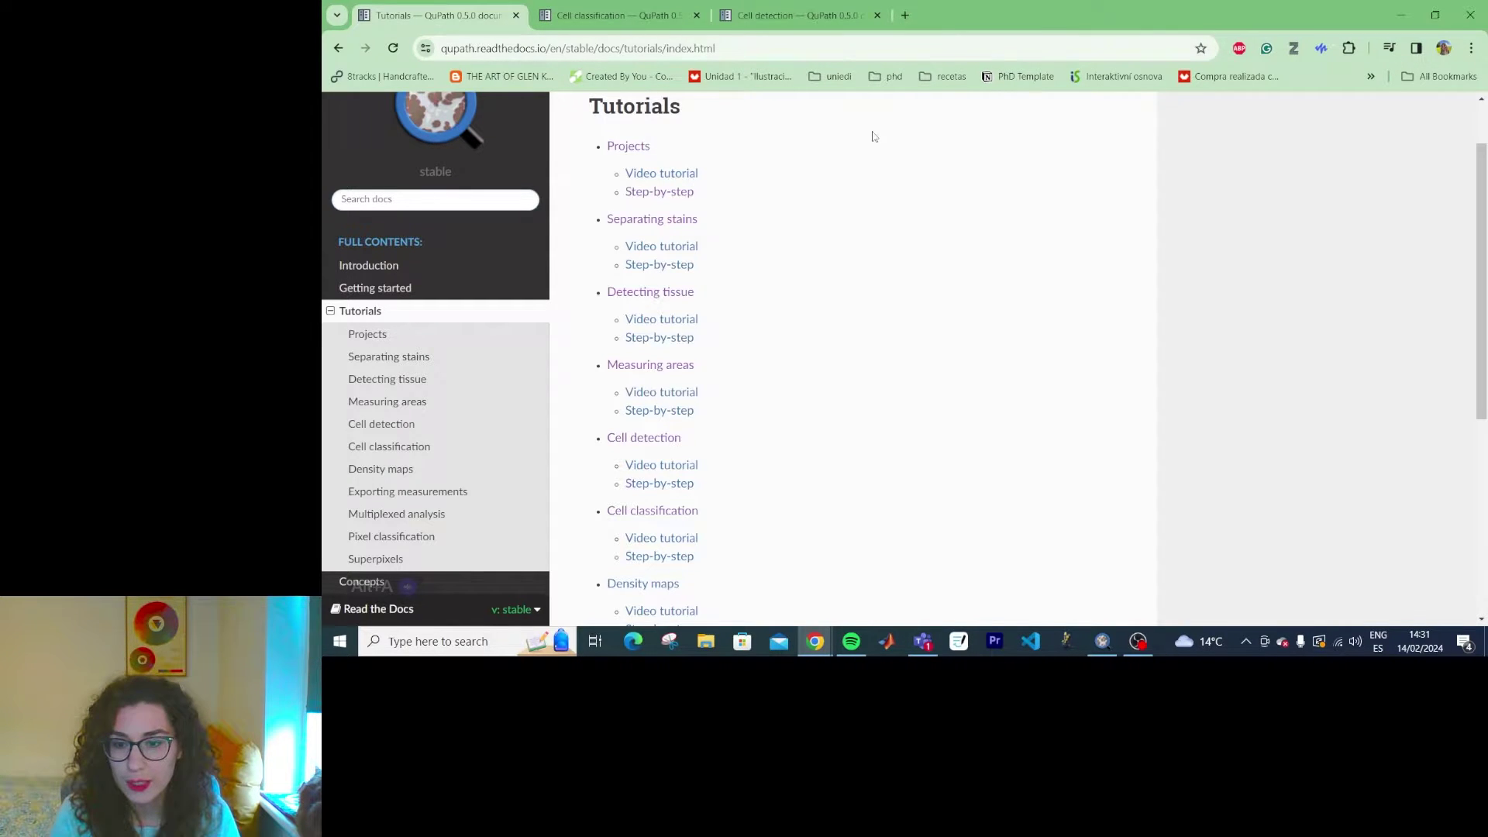
click(790, 26)
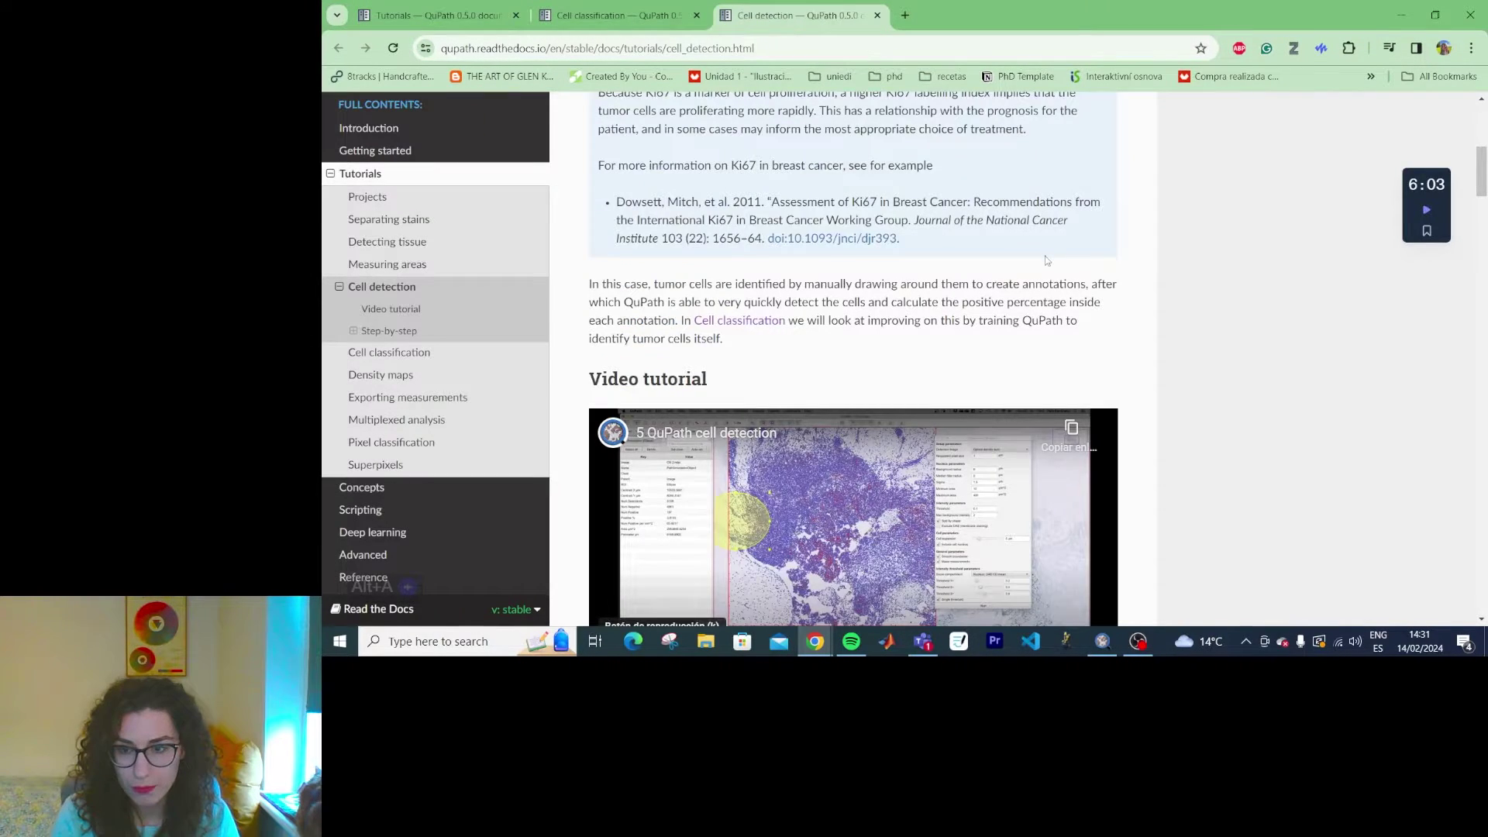
scroll(1047, 261, up, 6)
scroll(1047, 260, down, 2)
scroll(1050, 256, up, 2)
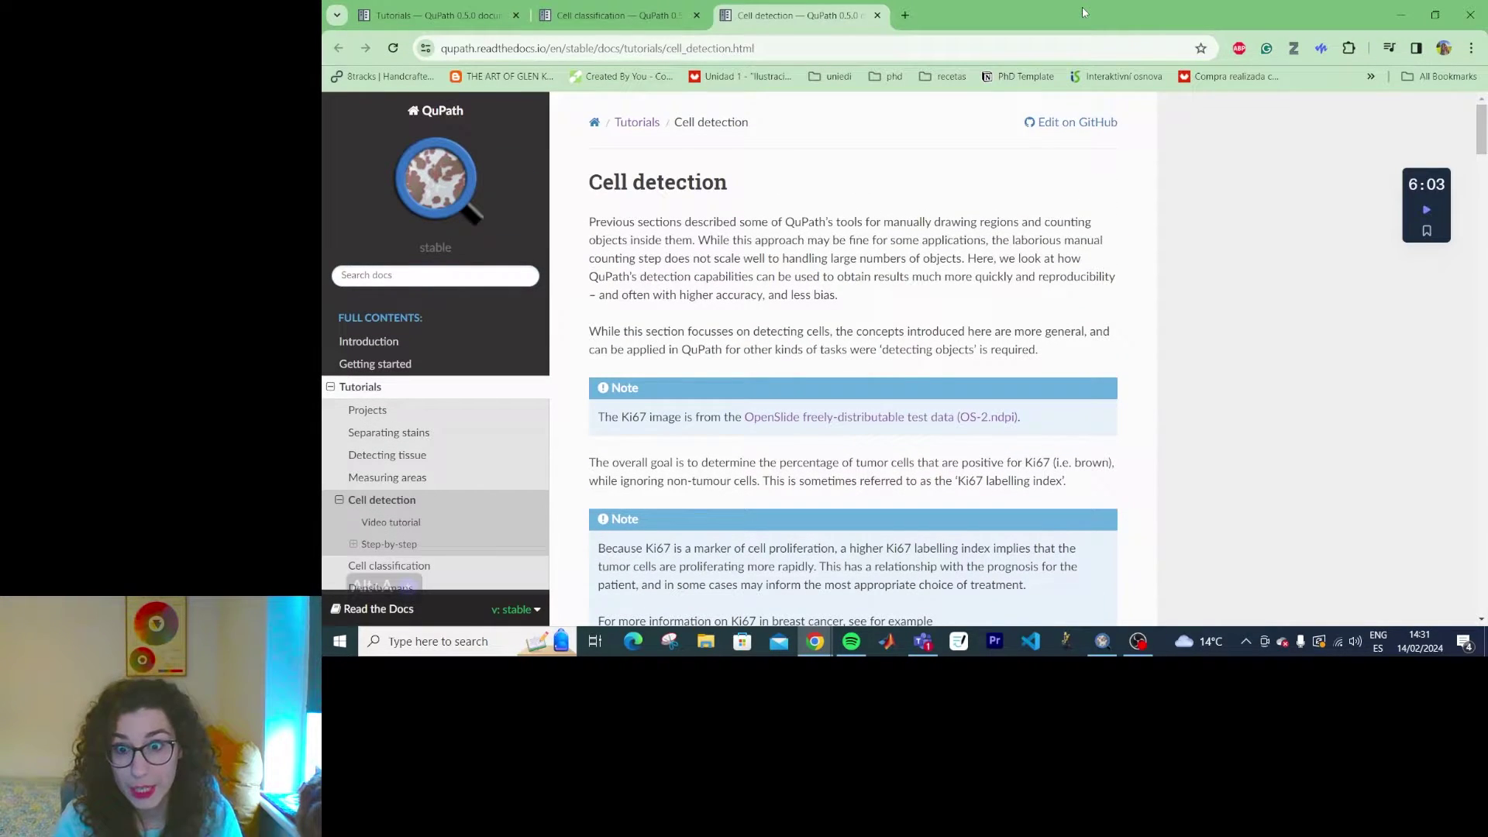
- Switch to QuPath and draw a rectangular annotation over the densely stained tissue in OS-2.ndpi
key(alt+Tab)
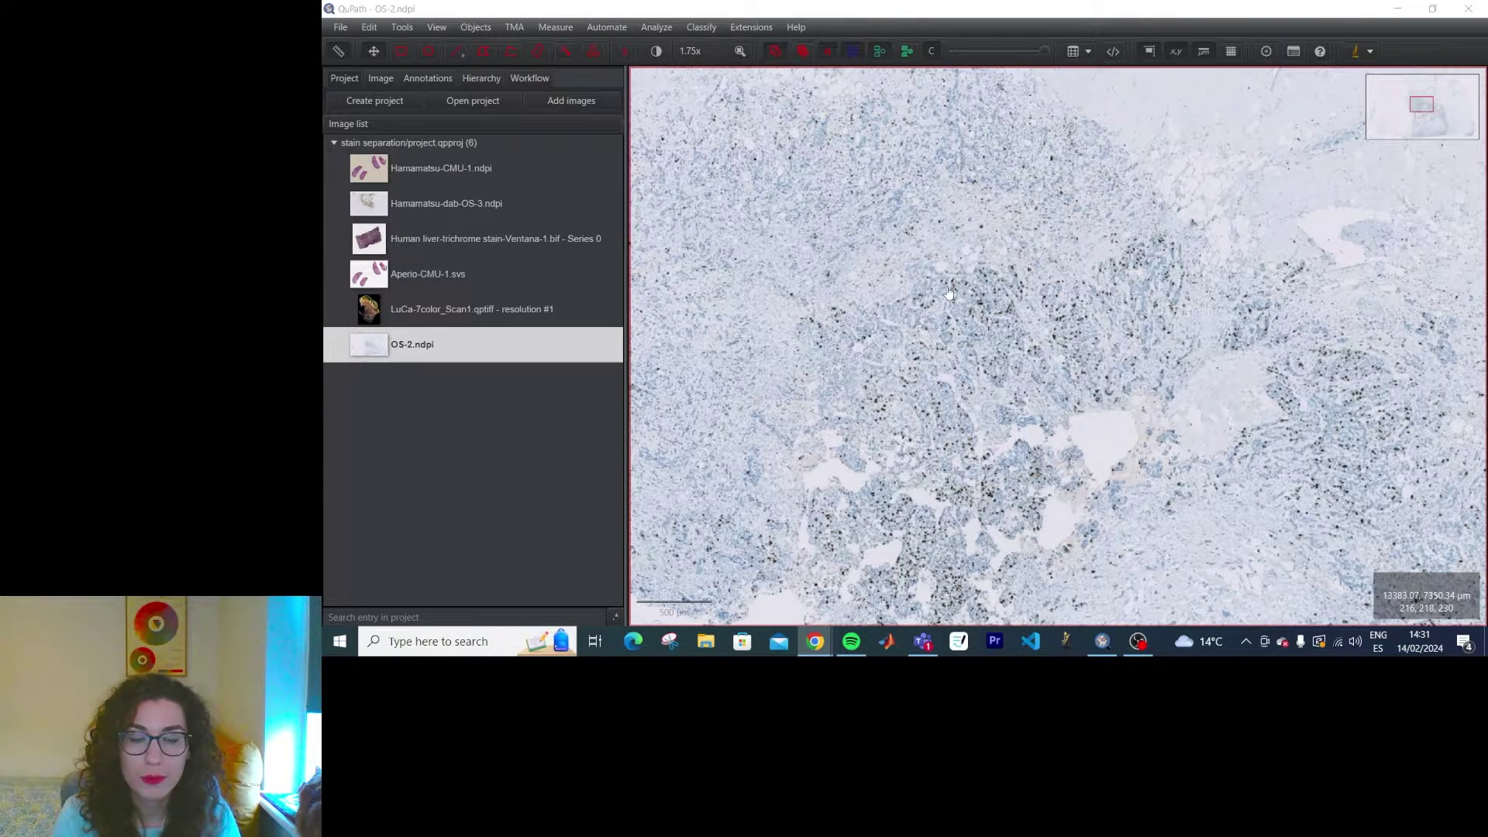
scroll(853, 337, down, 5)
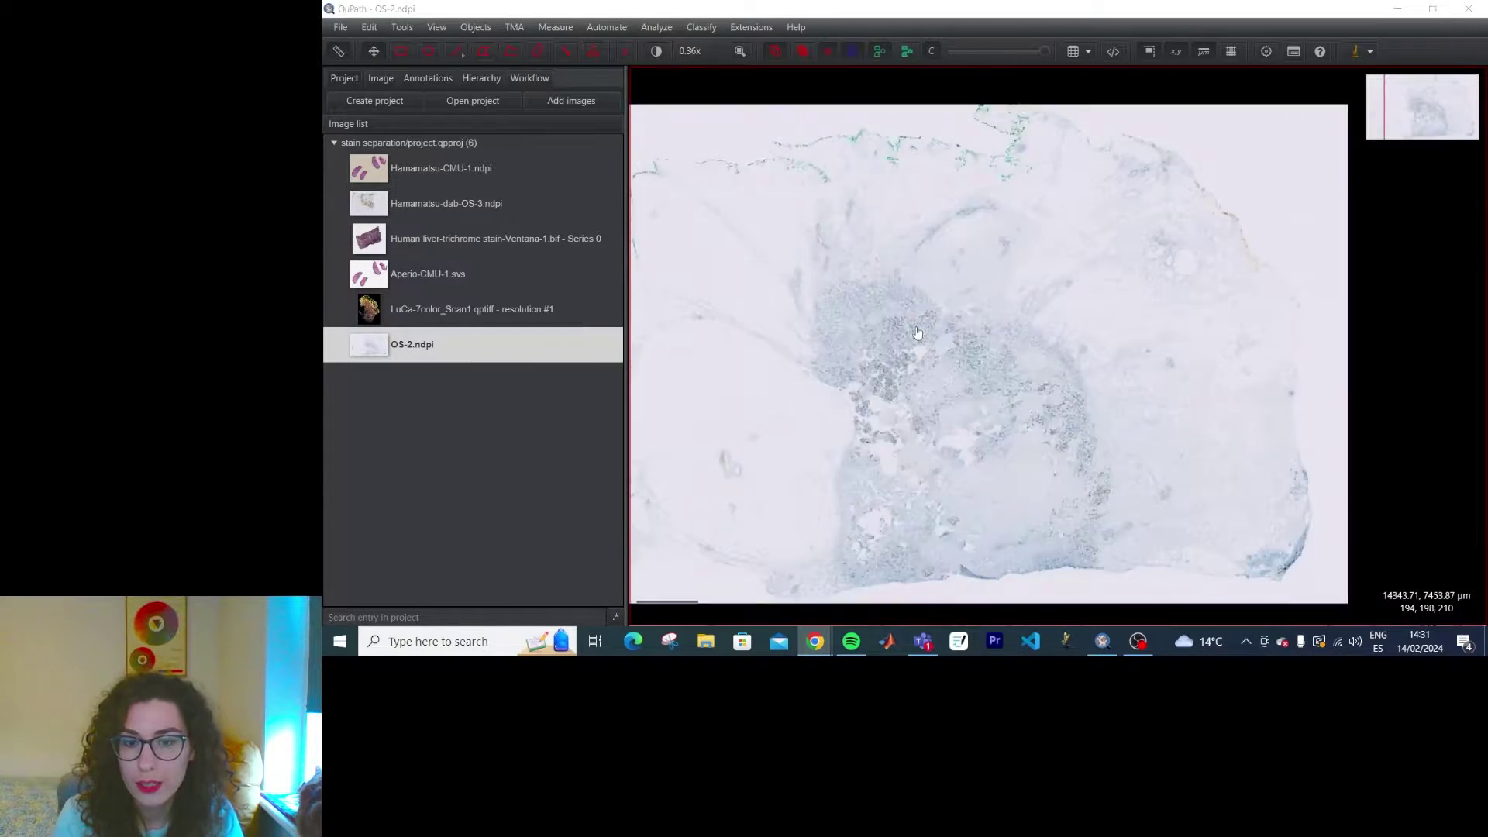
scroll(931, 377, down, 2)
scroll(931, 377, up, 7)
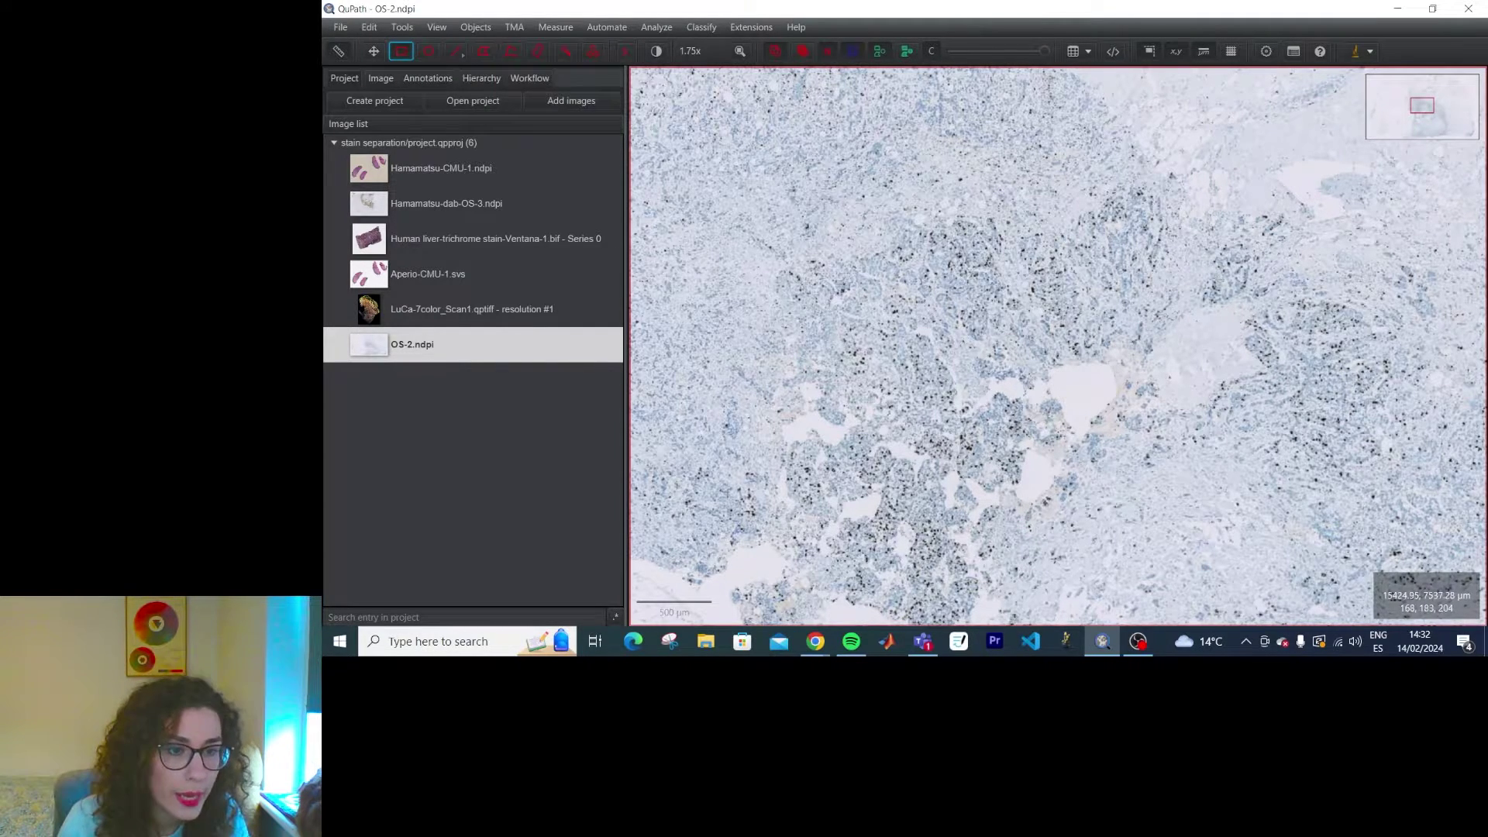
drag(1202, 266, 1302, 382)
scroll(1271, 333, up, 5)
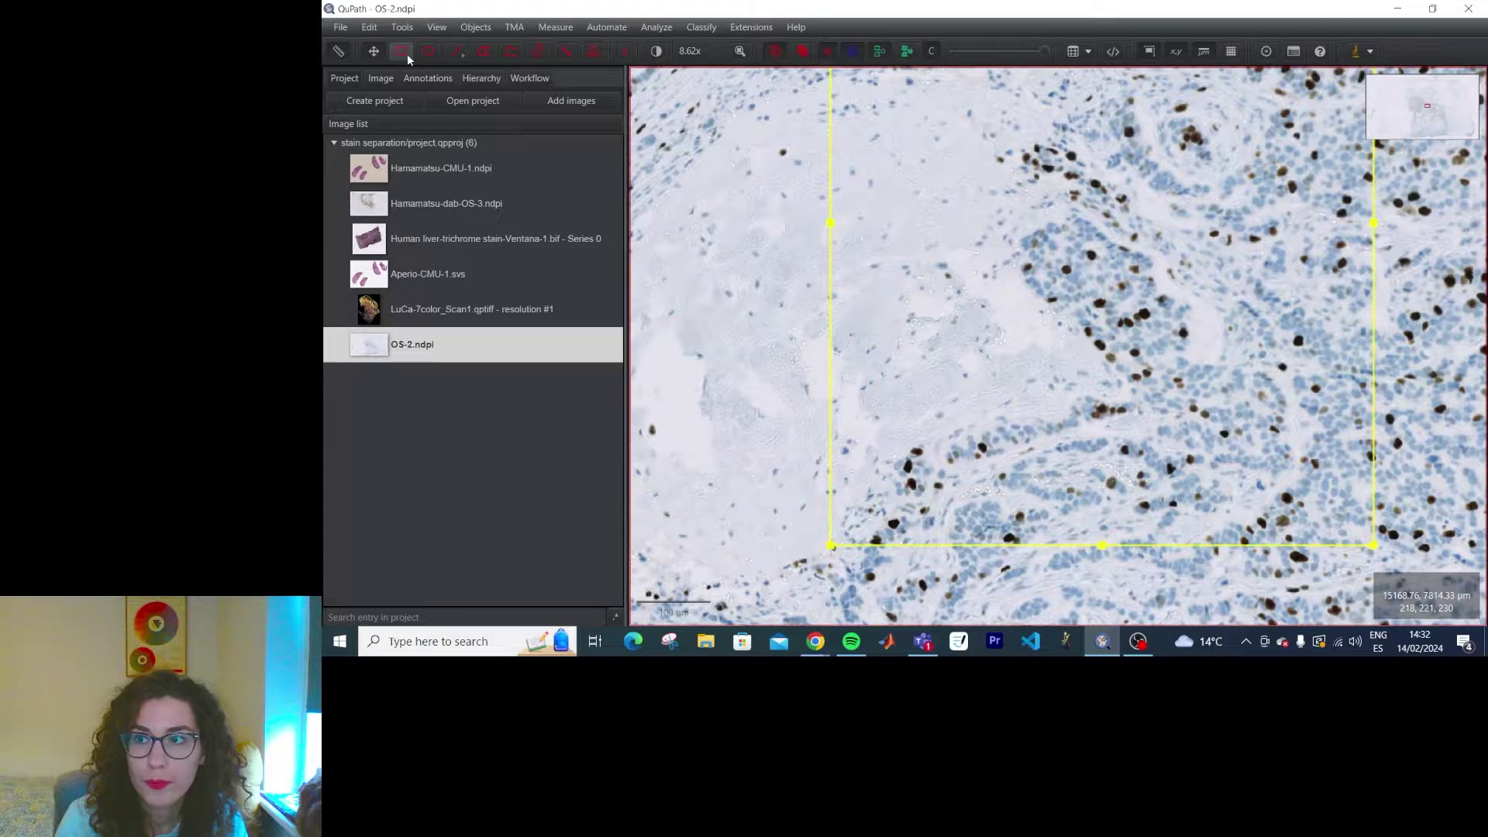
click(373, 52)
drag(1169, 158, 1026, 339)
scroll(1026, 339, down, 2)
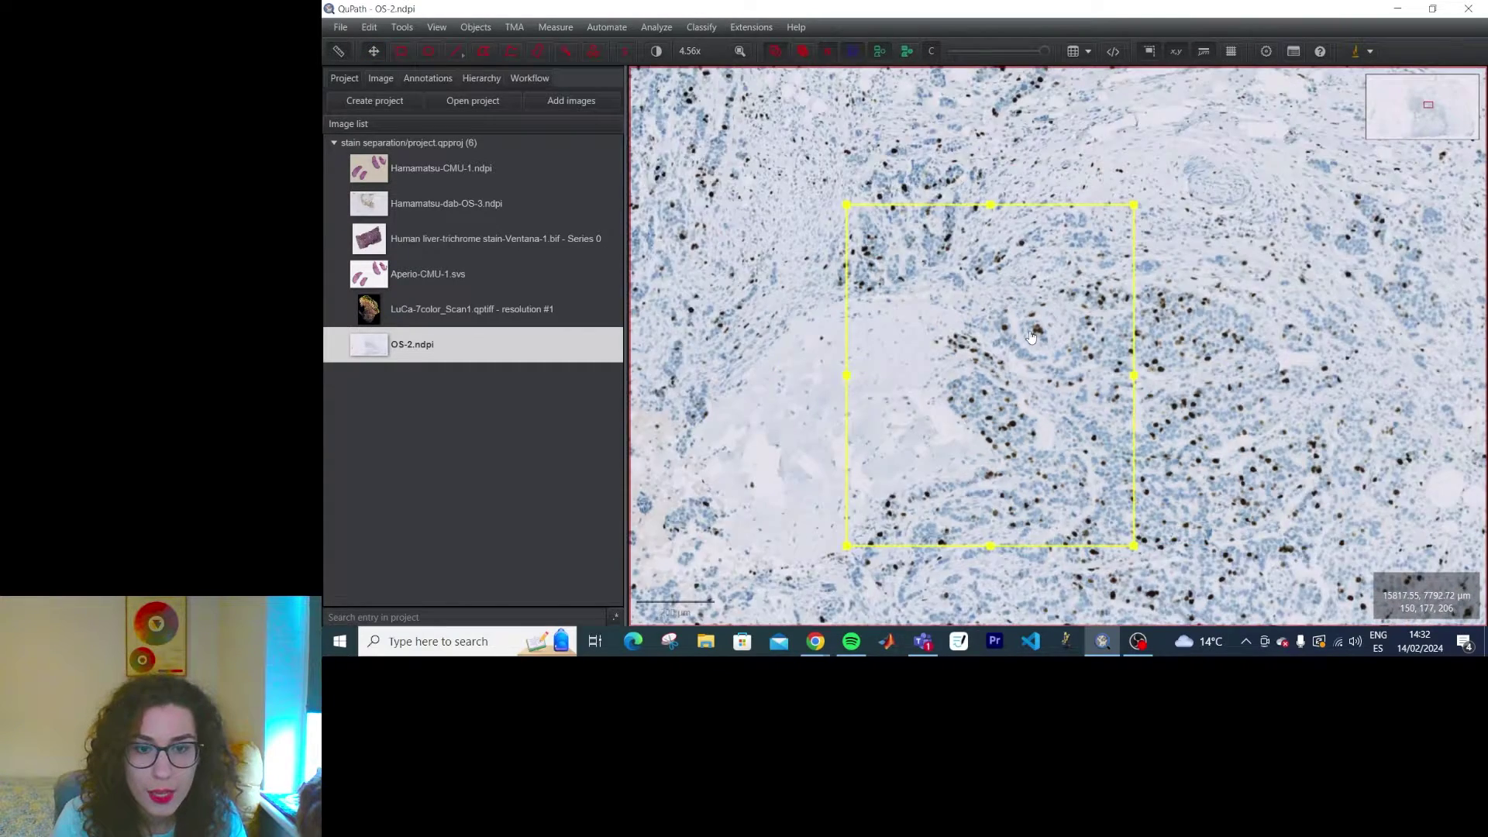
- Shrink the rectangular annotation by moving its lower-right corner inward
scroll(1028, 337, up, 1)
drag(1231, 413, 1232, 361)
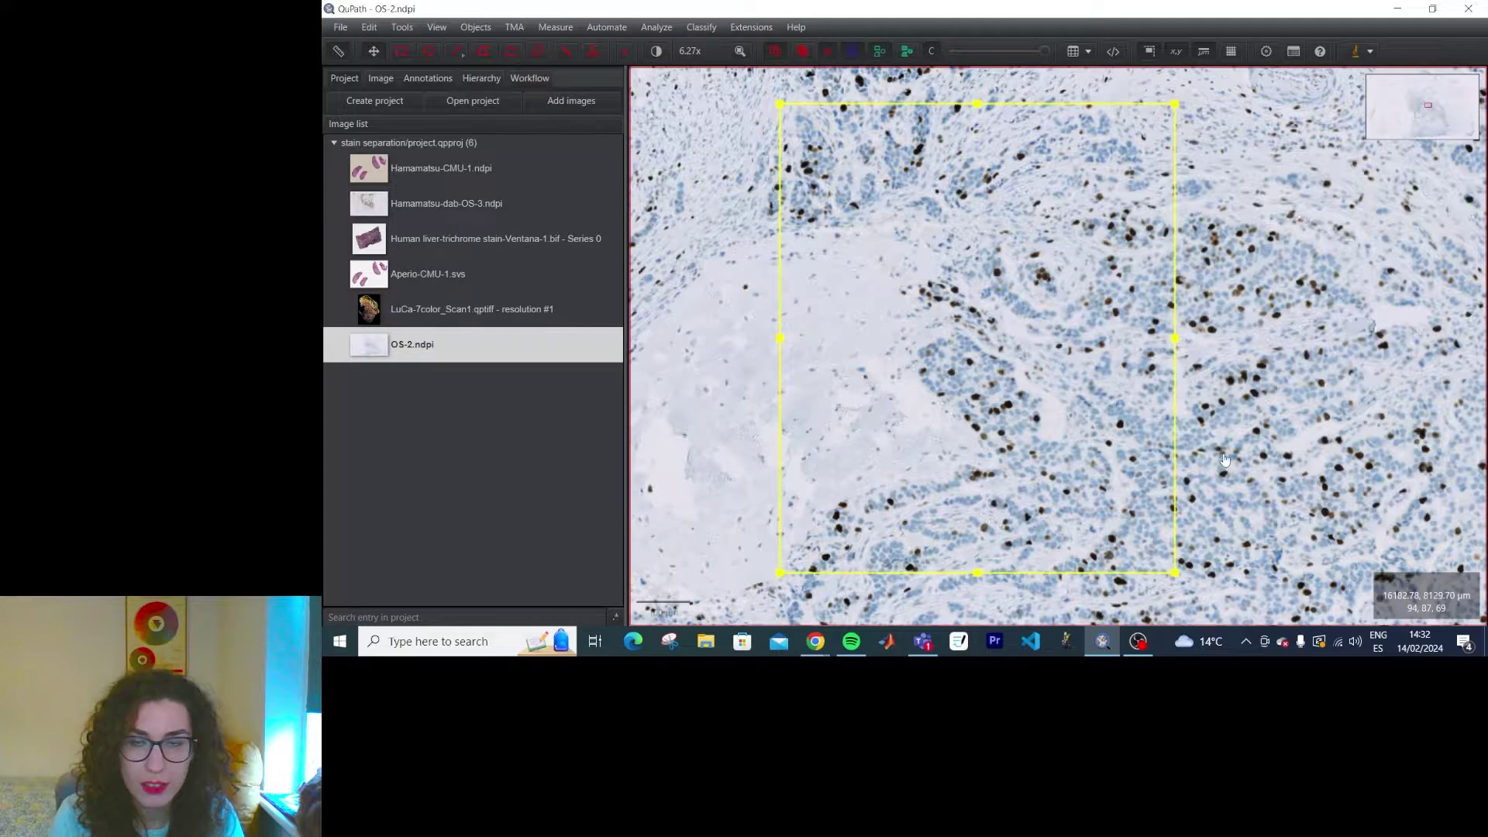
mouse_move(1174, 572)
mouse_down()
mouse_move(1061, 395)
mouse_move(1016, 403)
mouse_up()
scroll(871, 297, up, 2)
mouse_move(1191, 266)
mouse_down()
mouse_move(1264, 371)
mouse_move(1257, 405)
mouse_up()
scroll(1257, 406, down, 2)
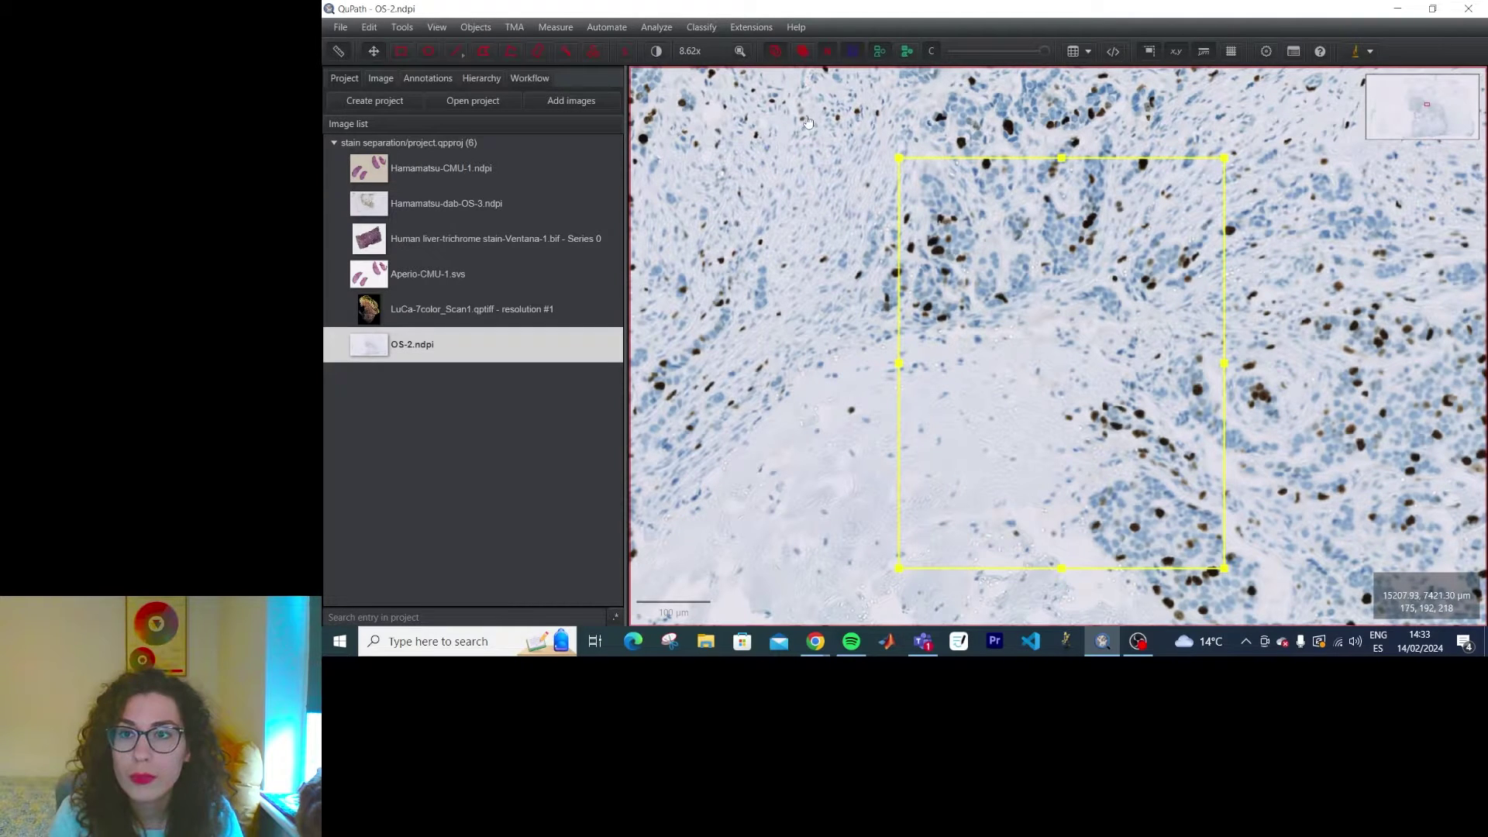
- Open the Cell detection settings for the rectangular annotation
click(655, 28)
mouse_move(669, 93)
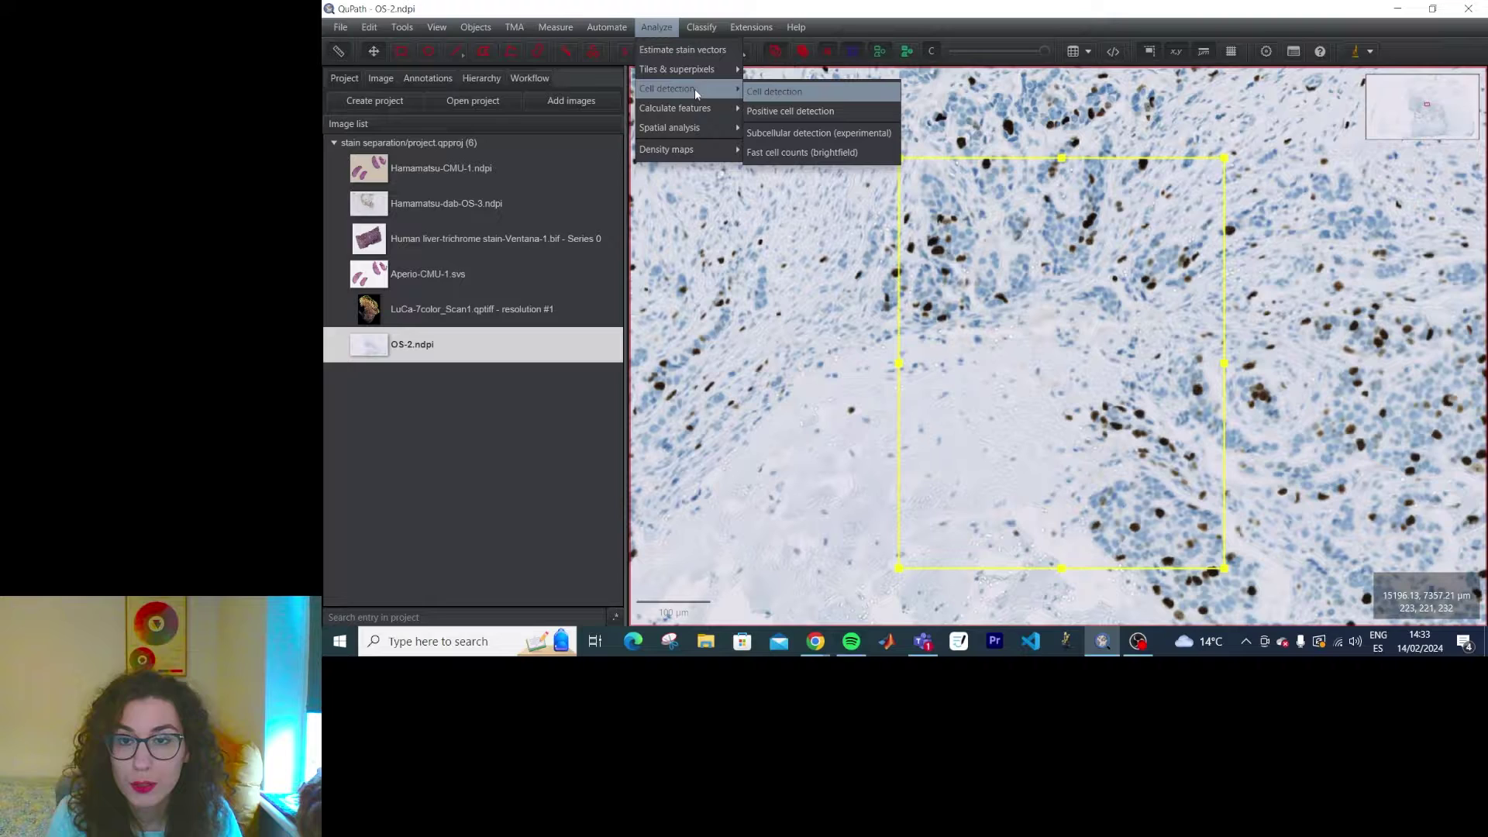
click(835, 99)
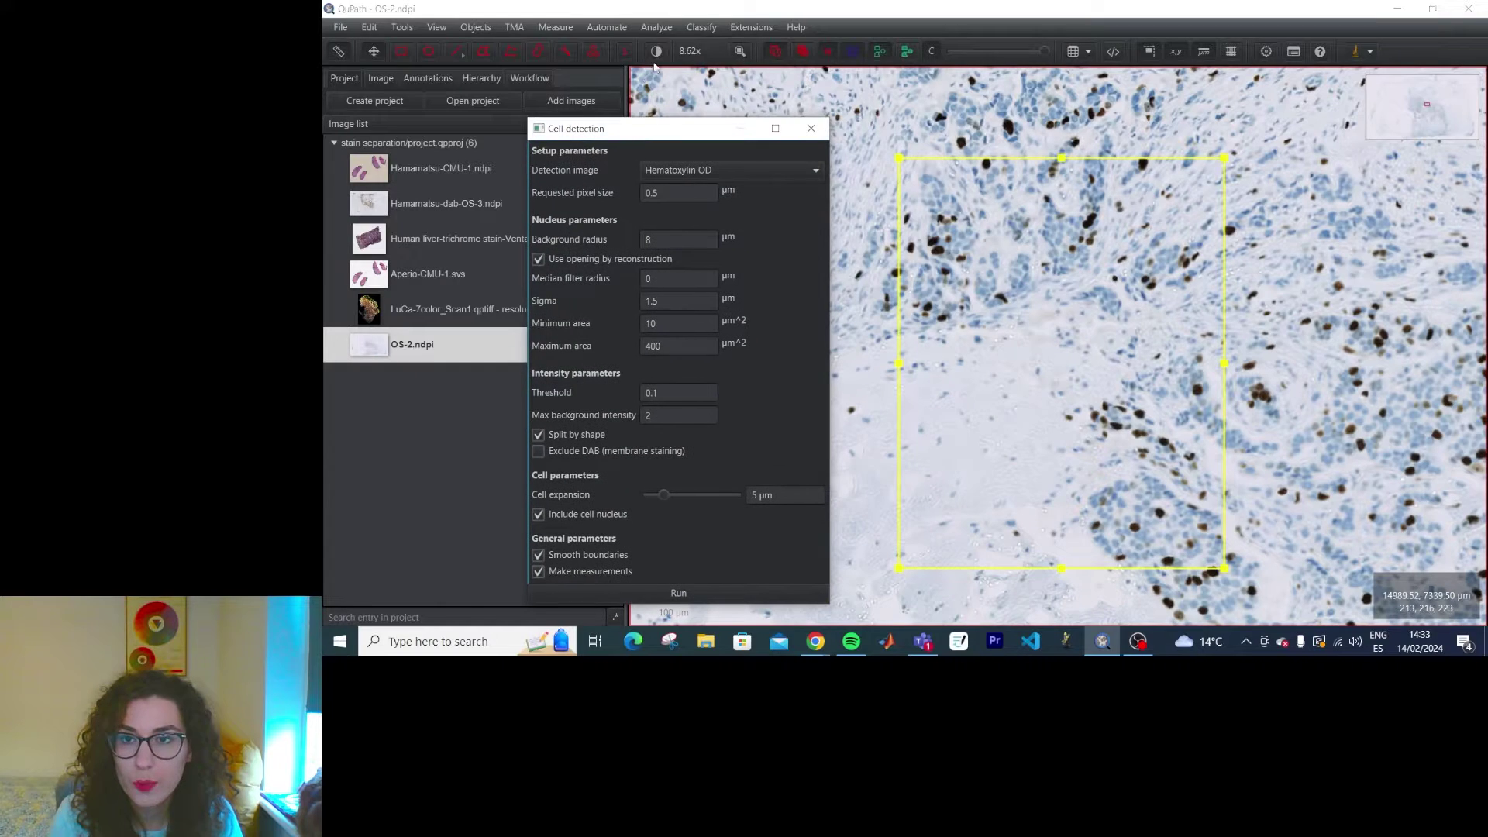
- Compare the Positive cell detection parameters side by side with those of Cell detection, and close Positive cell detection
click(606, 28)
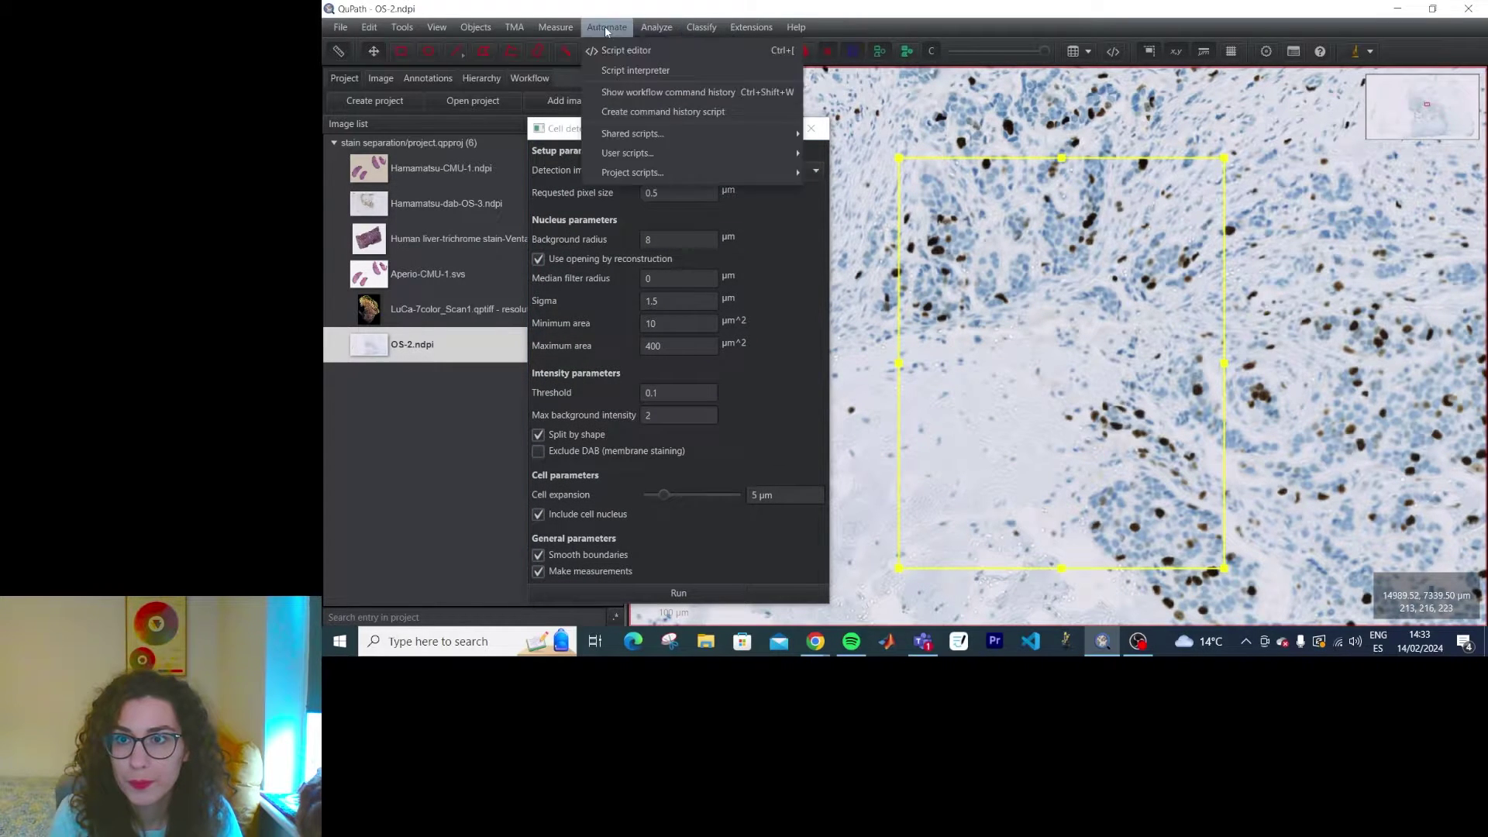
mouse_move(657, 28)
click(794, 113)
drag(853, 51, 938, 126)
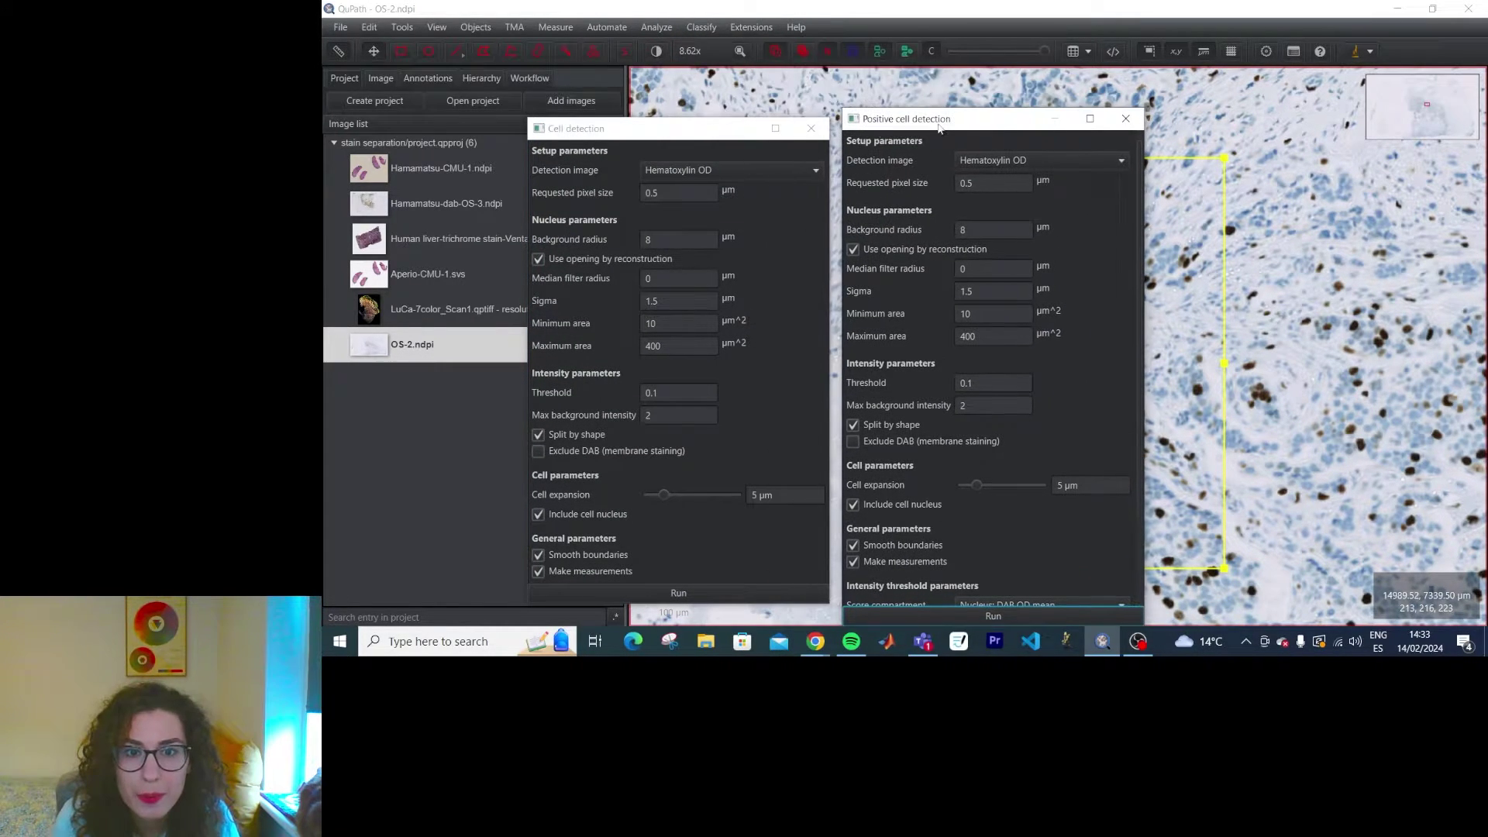
drag(696, 132, 692, 102)
scroll(937, 505, down, 3)
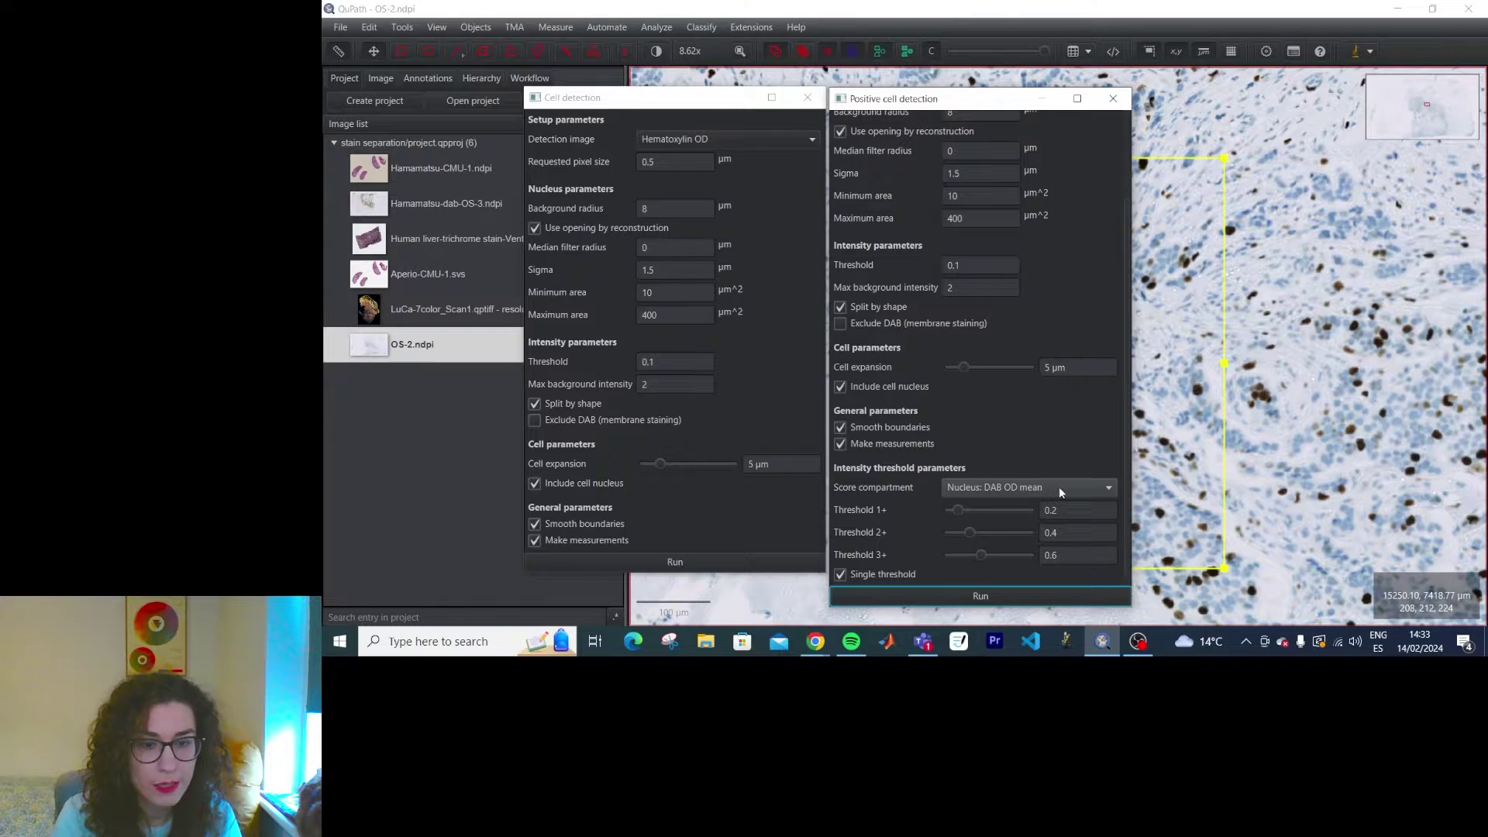
click(1110, 97)
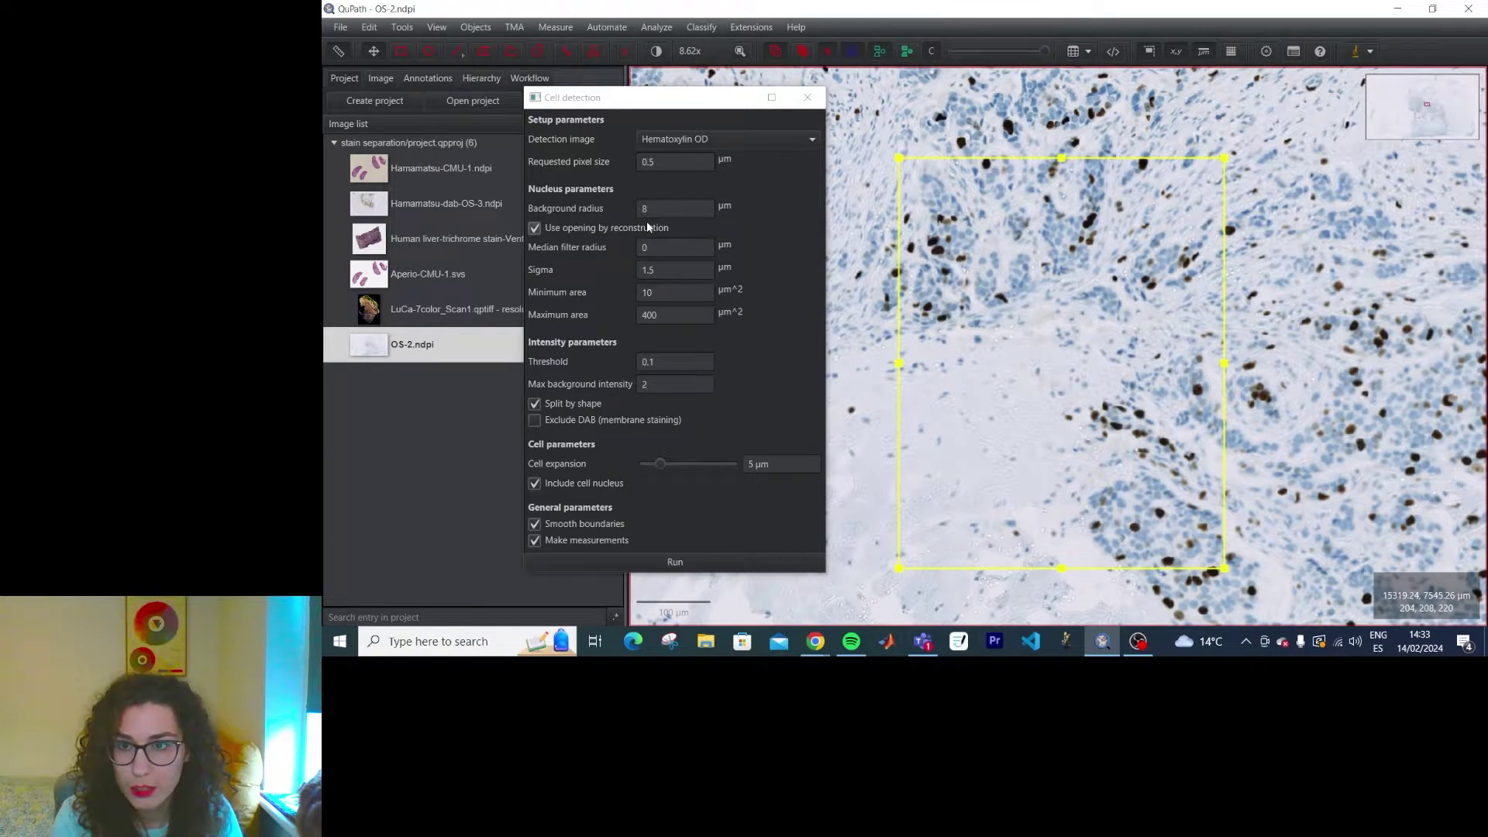
- Preview the Hematoxylin and Optical density sum channels of the slide, and return to the Original view
click(789, 145)
click(735, 146)
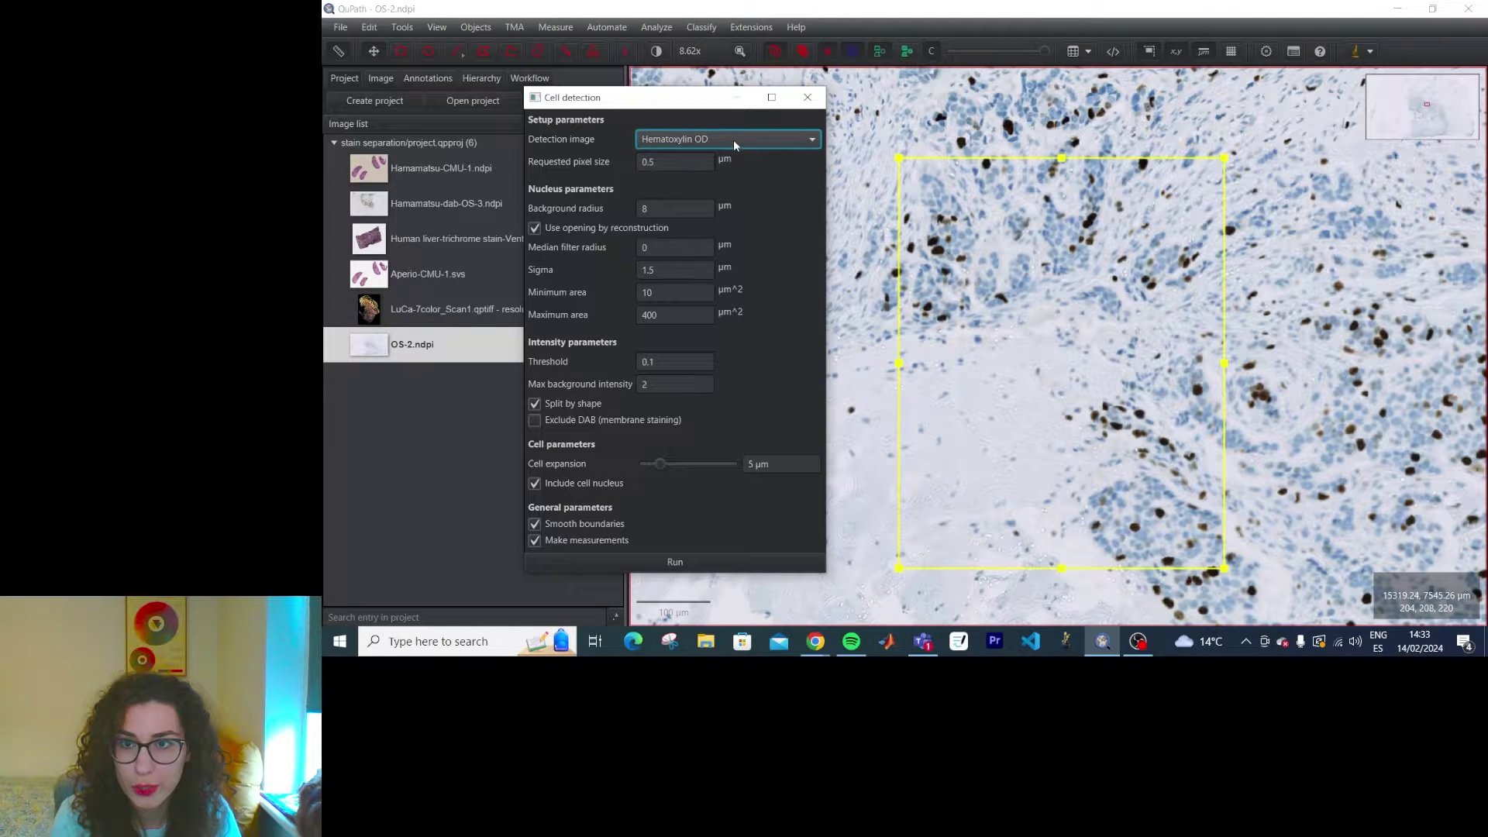
click(656, 51)
drag(875, 49, 413, 94)
click(496, 146)
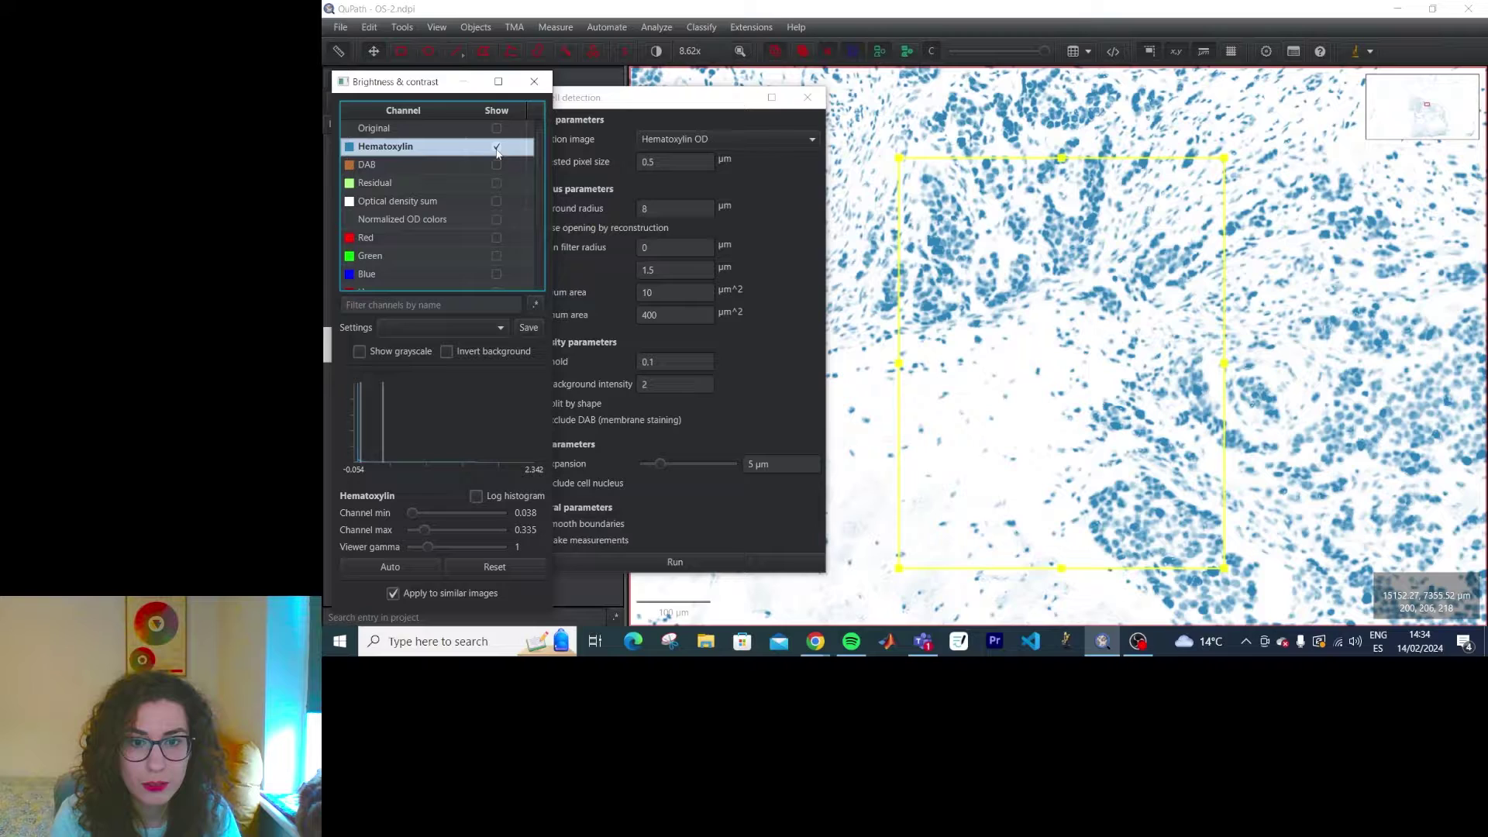
click(496, 146)
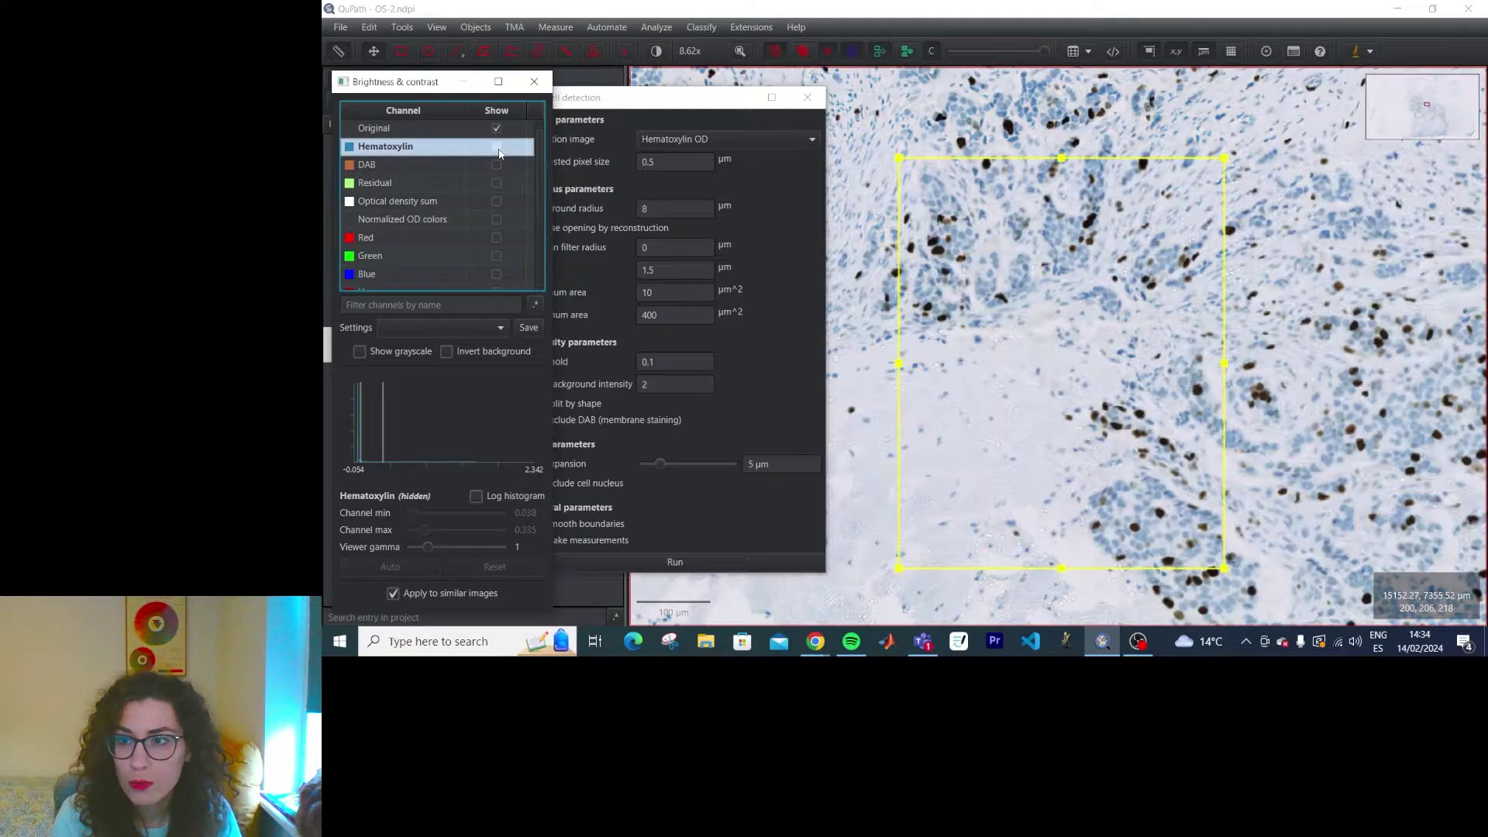
click(496, 202)
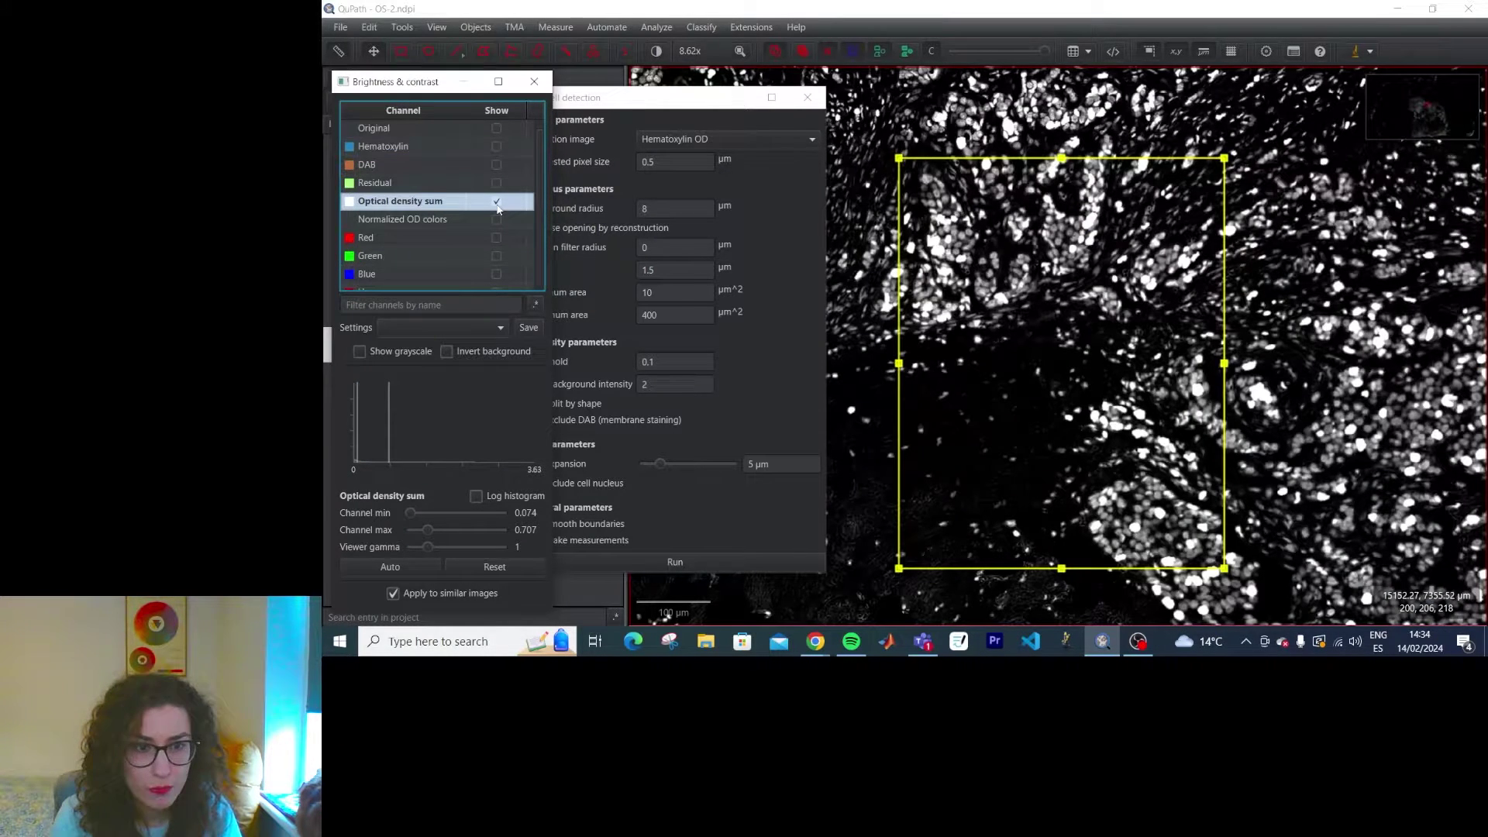
scroll(1082, 315, up, 5)
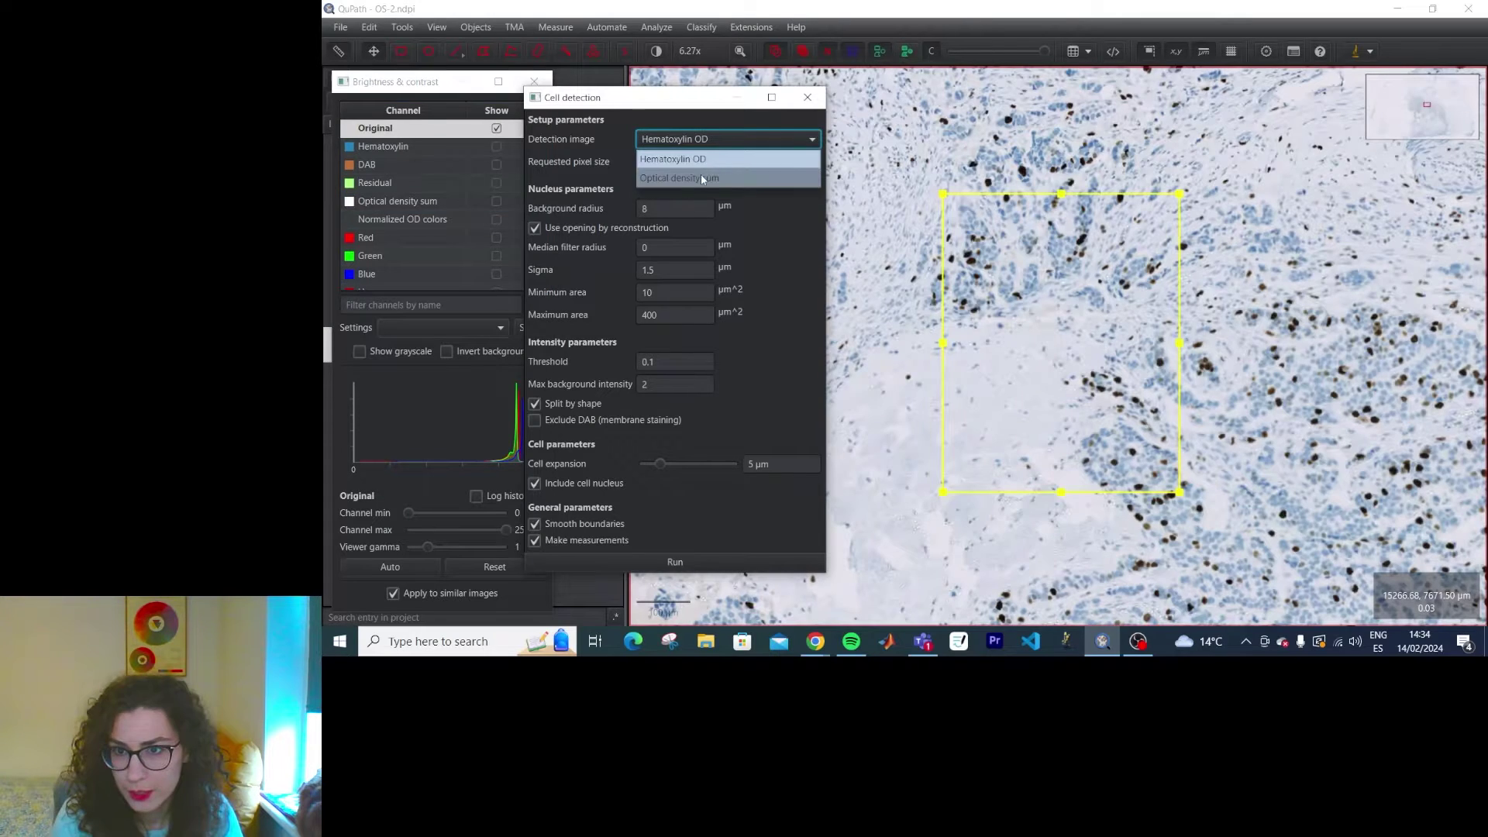
- Run cell detection on the annotation with Optical density sum as detection image, and inspect the cell outlines
click(700, 177)
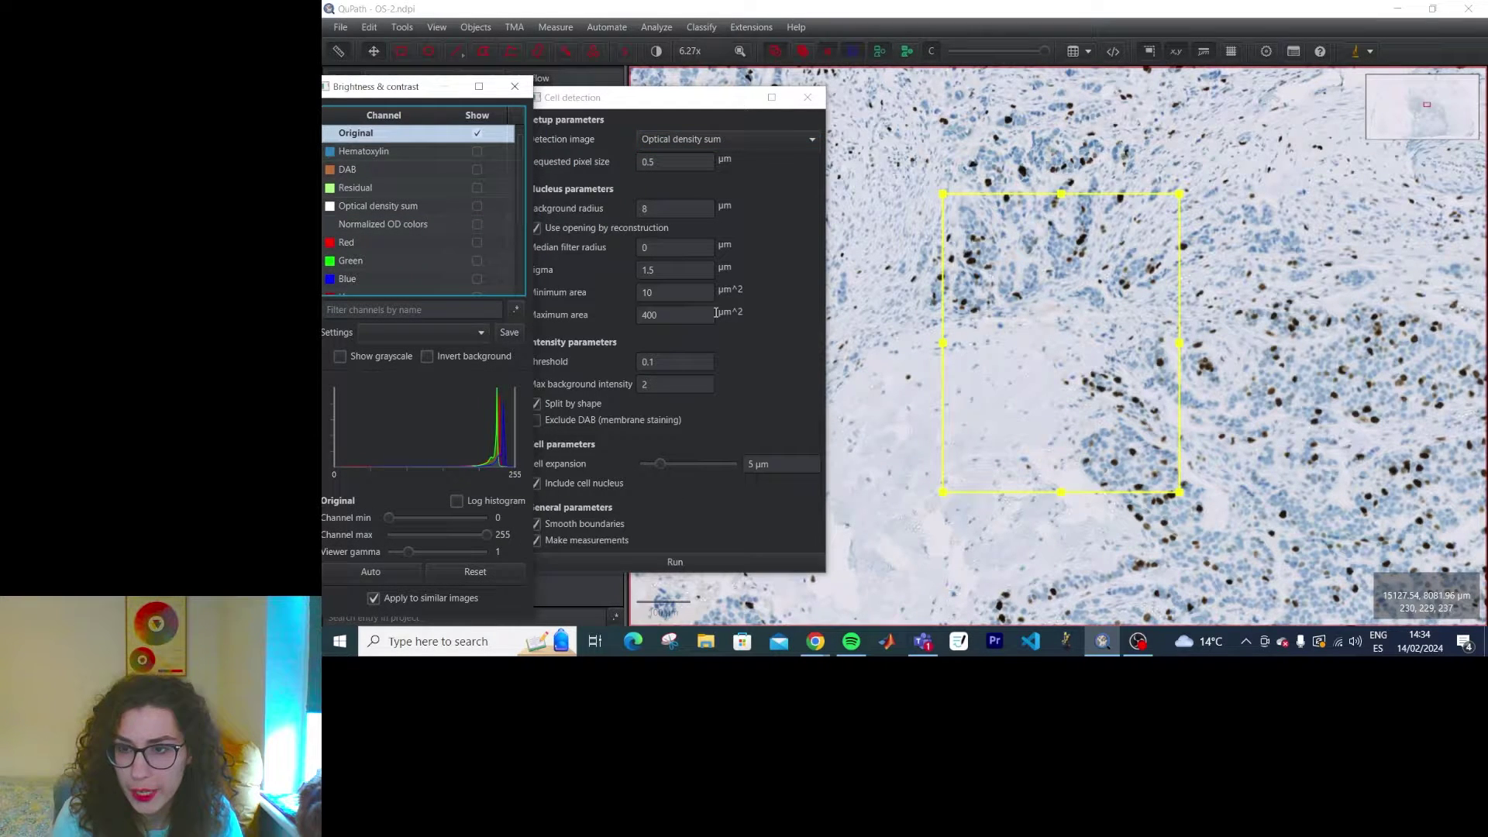
click(646, 101)
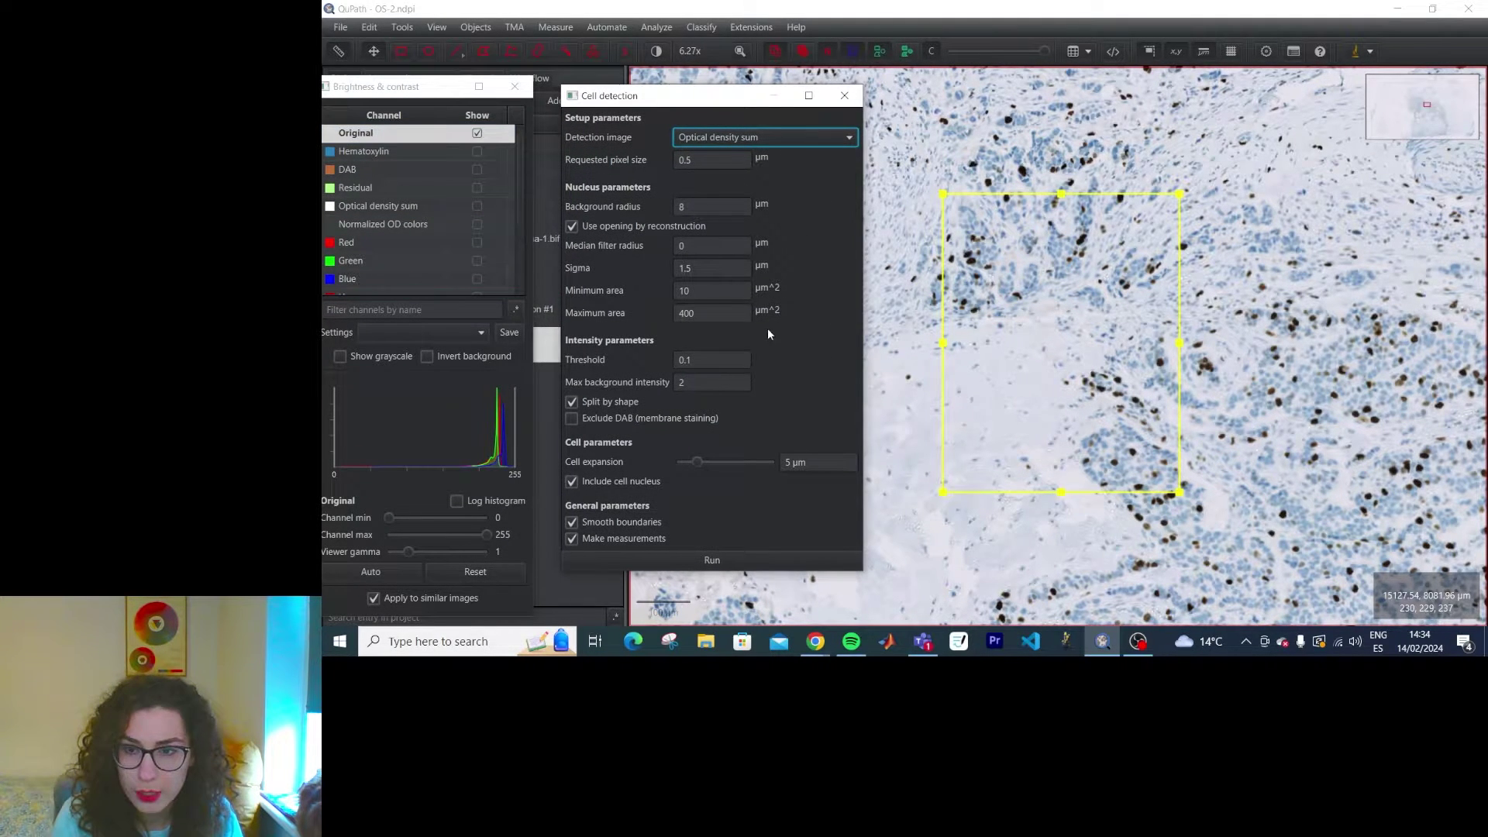
click(749, 556)
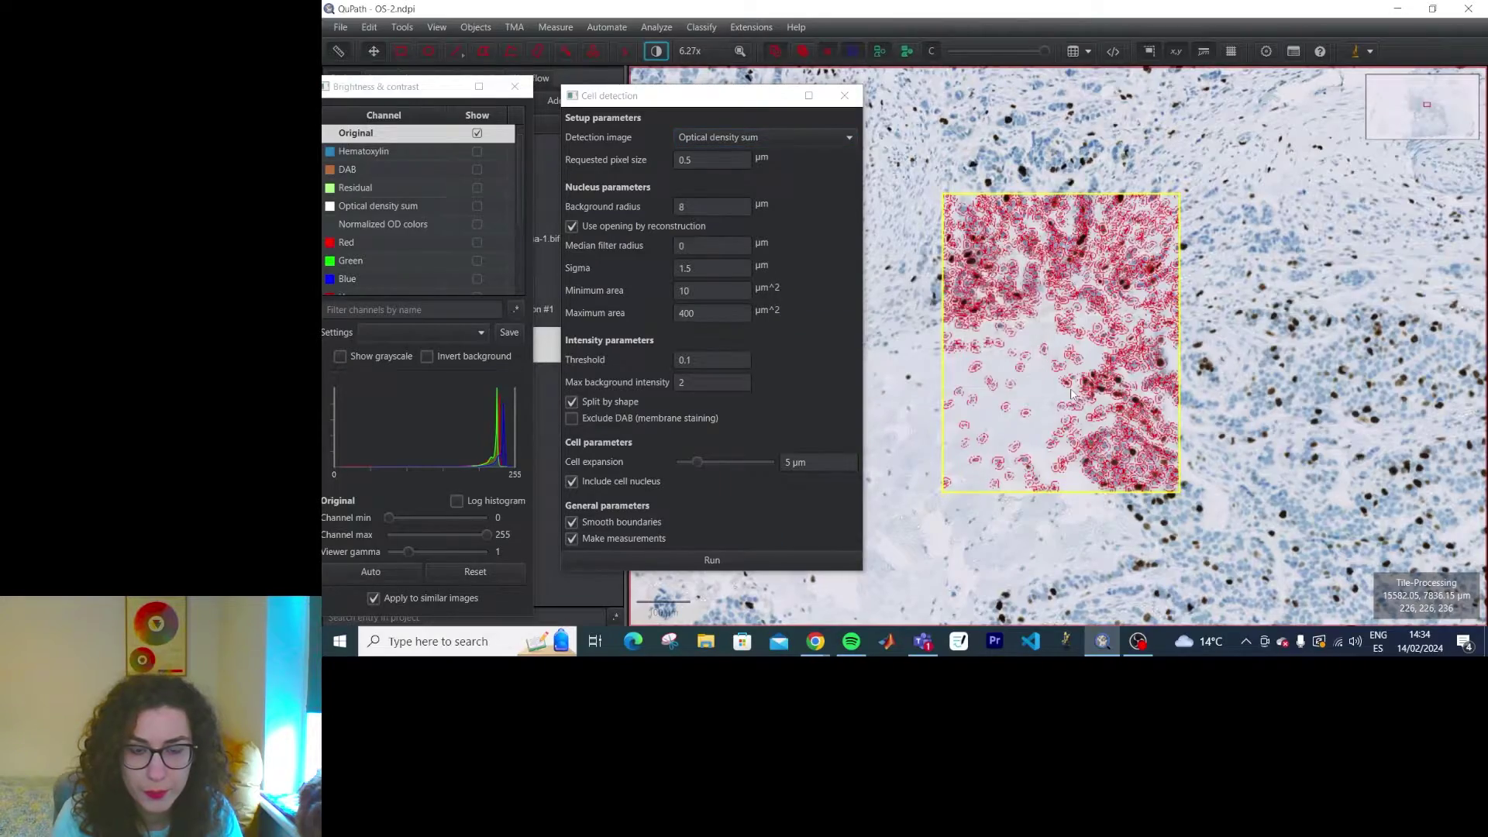
scroll(1072, 394, up, 5)
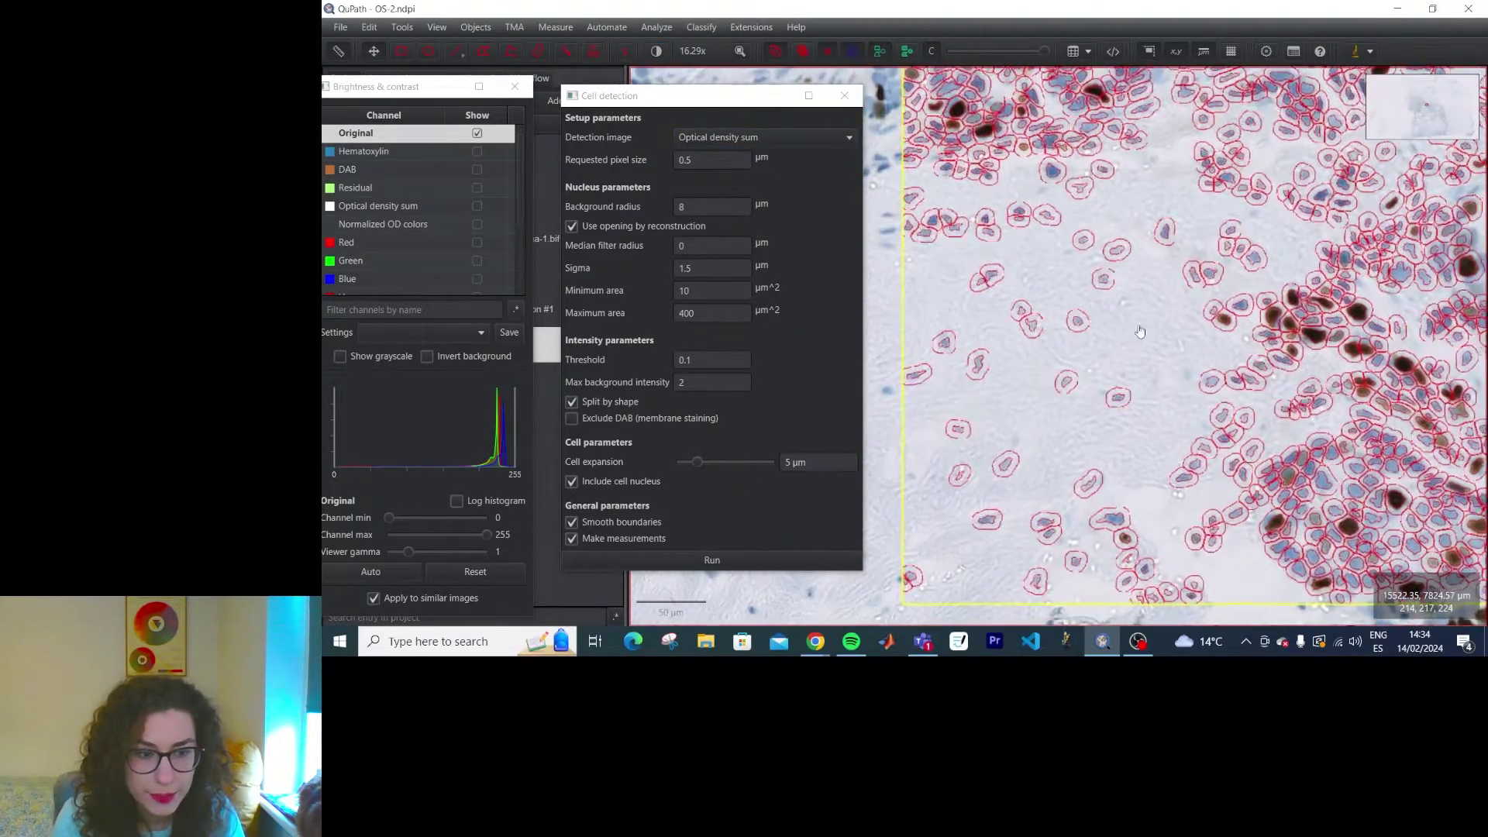
drag(1140, 331, 1153, 635)
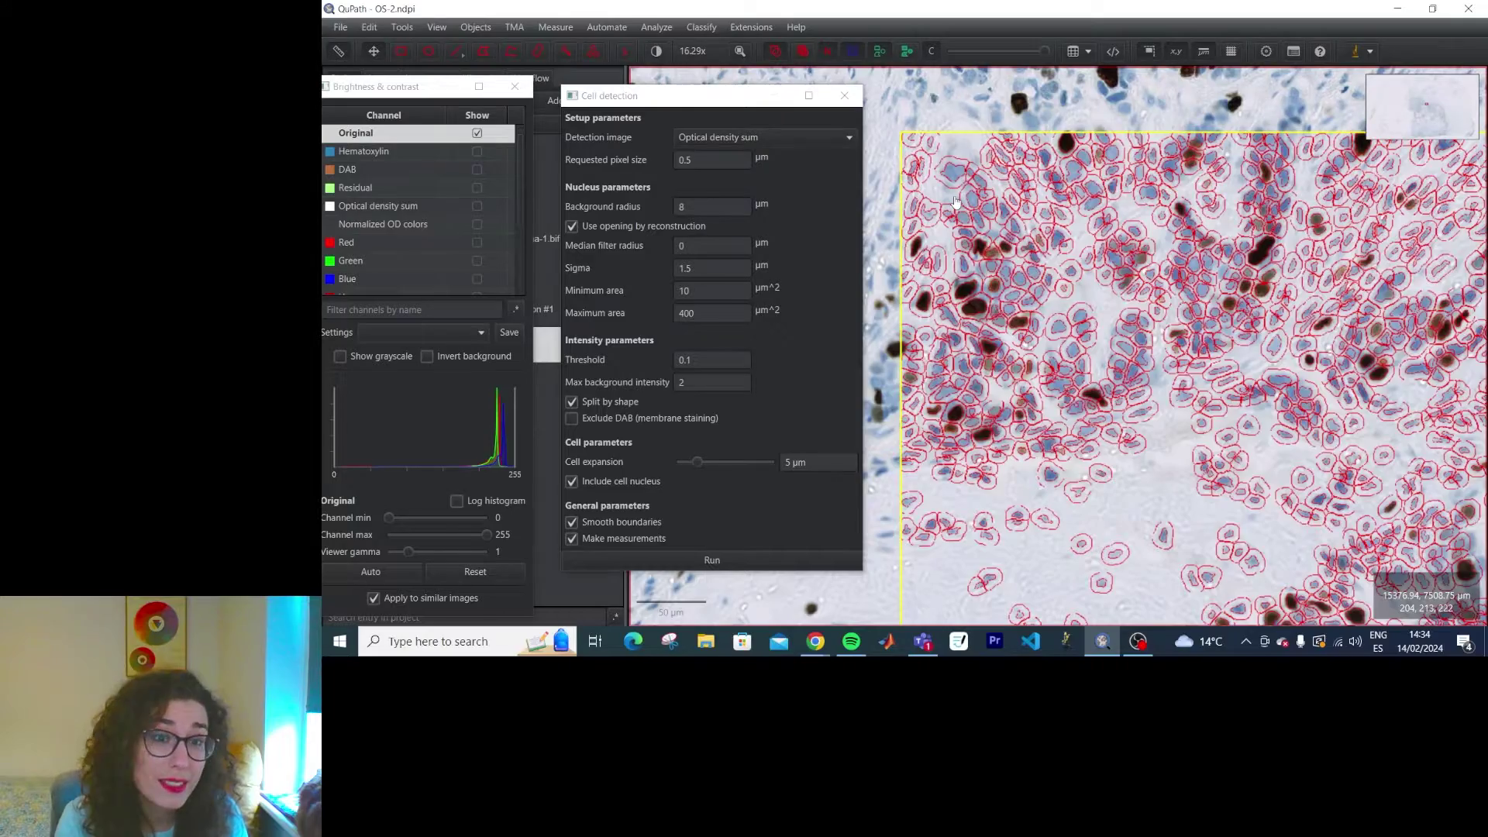
drag(1174, 387, 1000, 296)
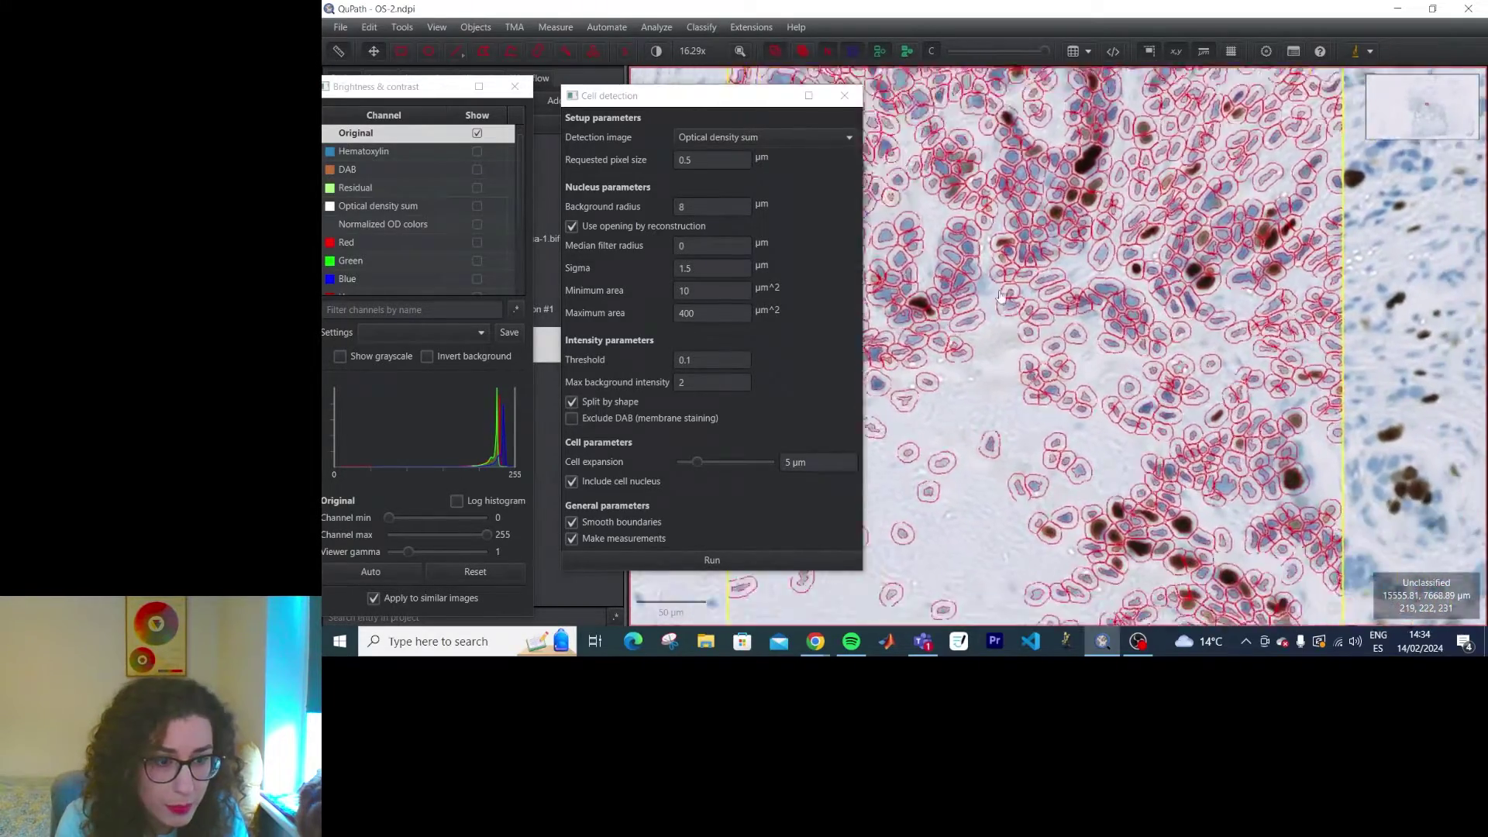
- Set the median filter radius to 1 µm and rerun the cell detection
drag(686, 106, 651, 99)
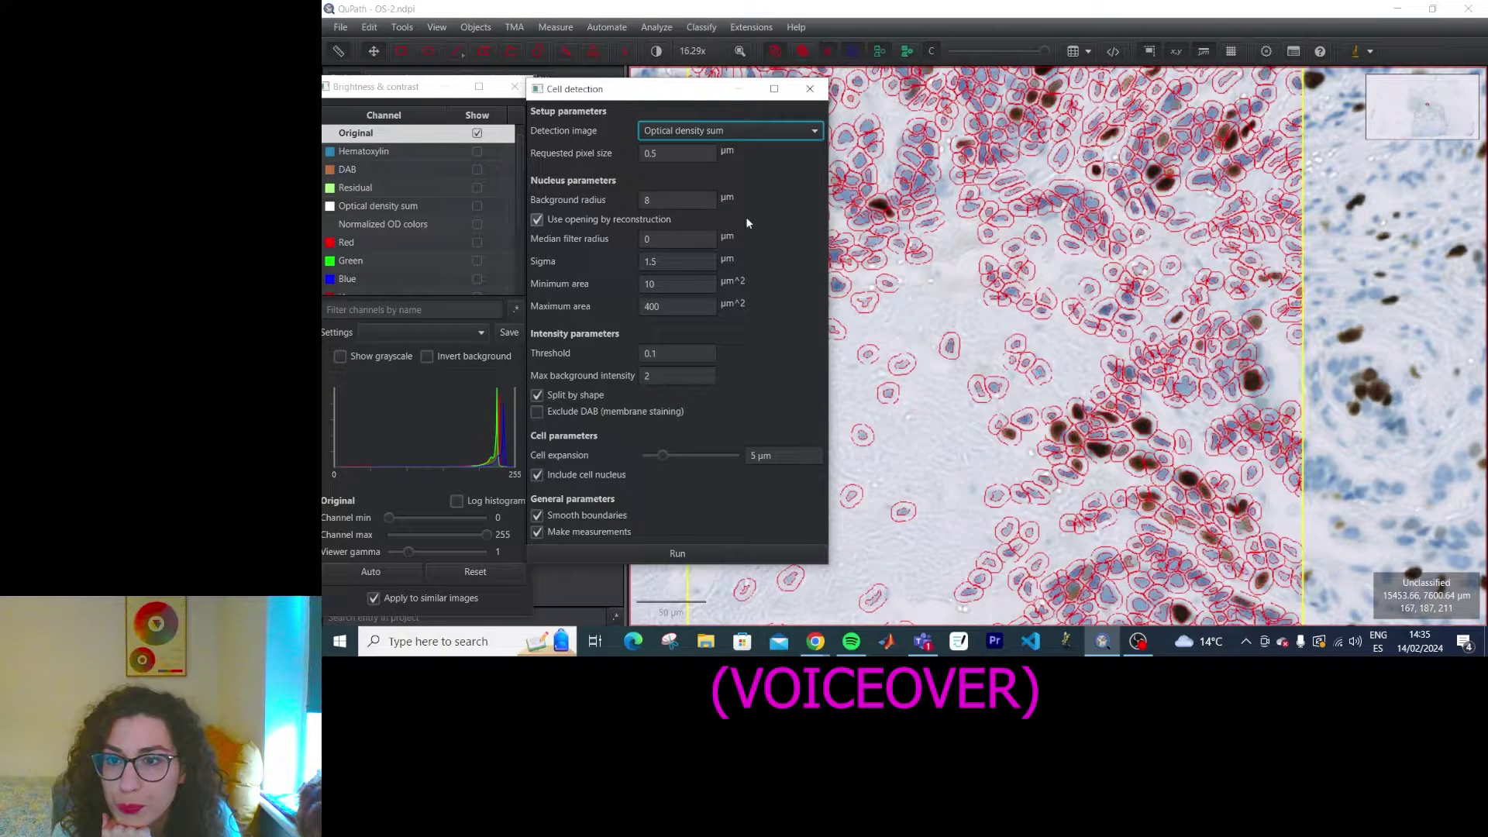
drag(706, 240, 629, 241)
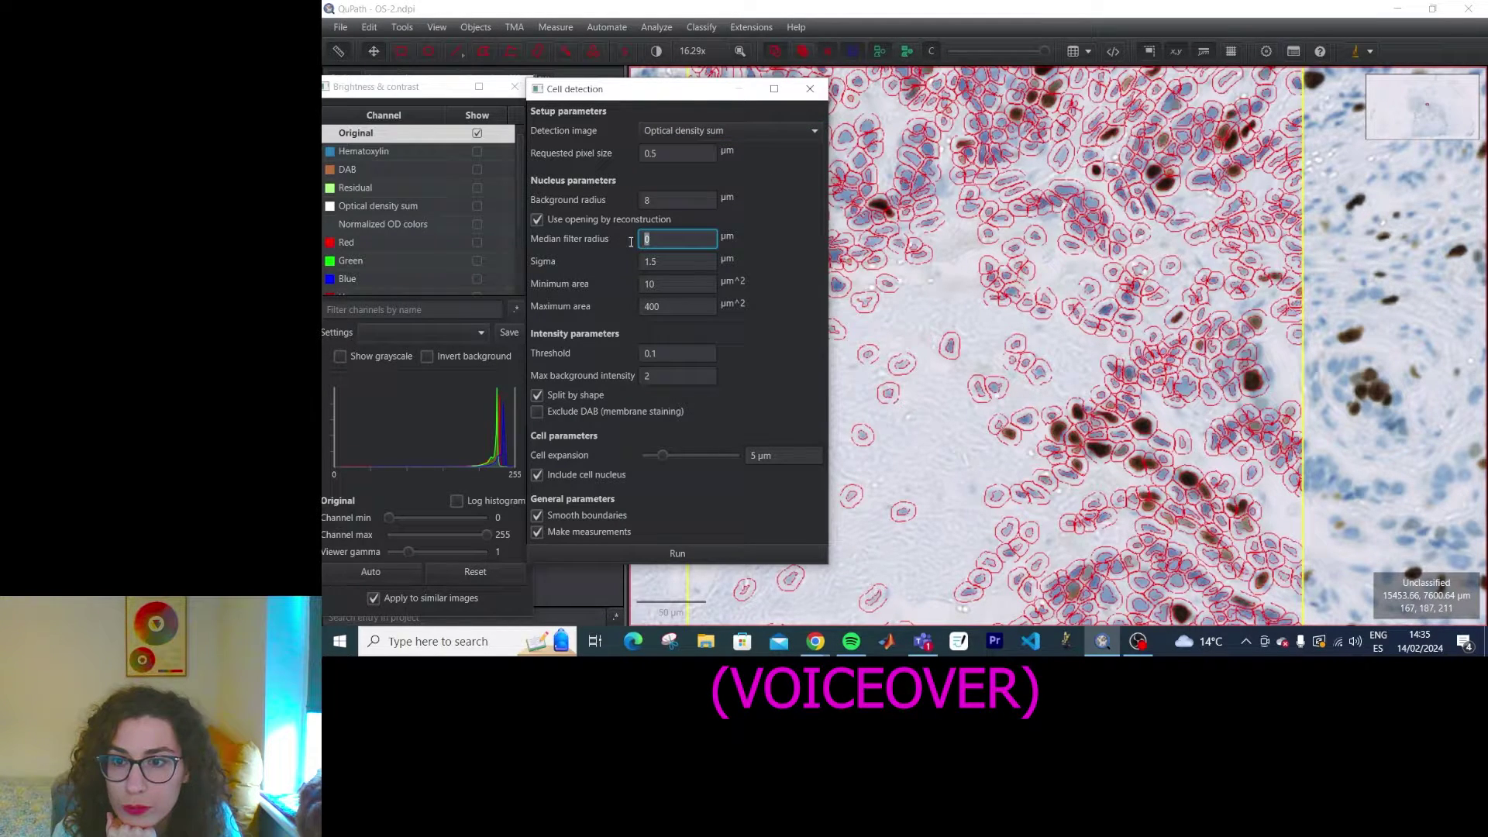
text(1)
click(644, 551)
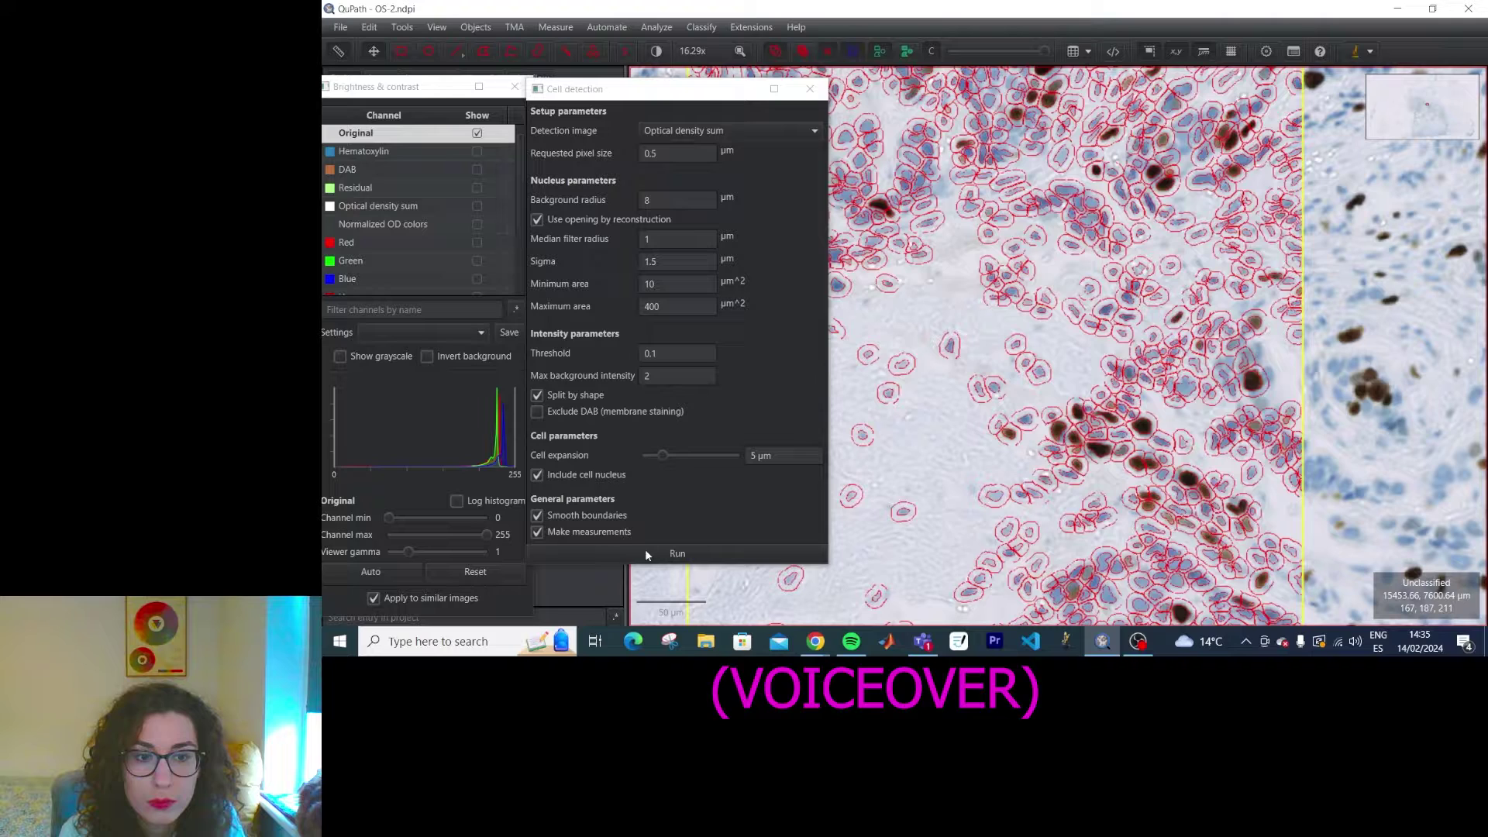
- Raise the median filter radius to 10 µm and rerun the cell detection
click(642, 240)
text(0)
click(692, 553)
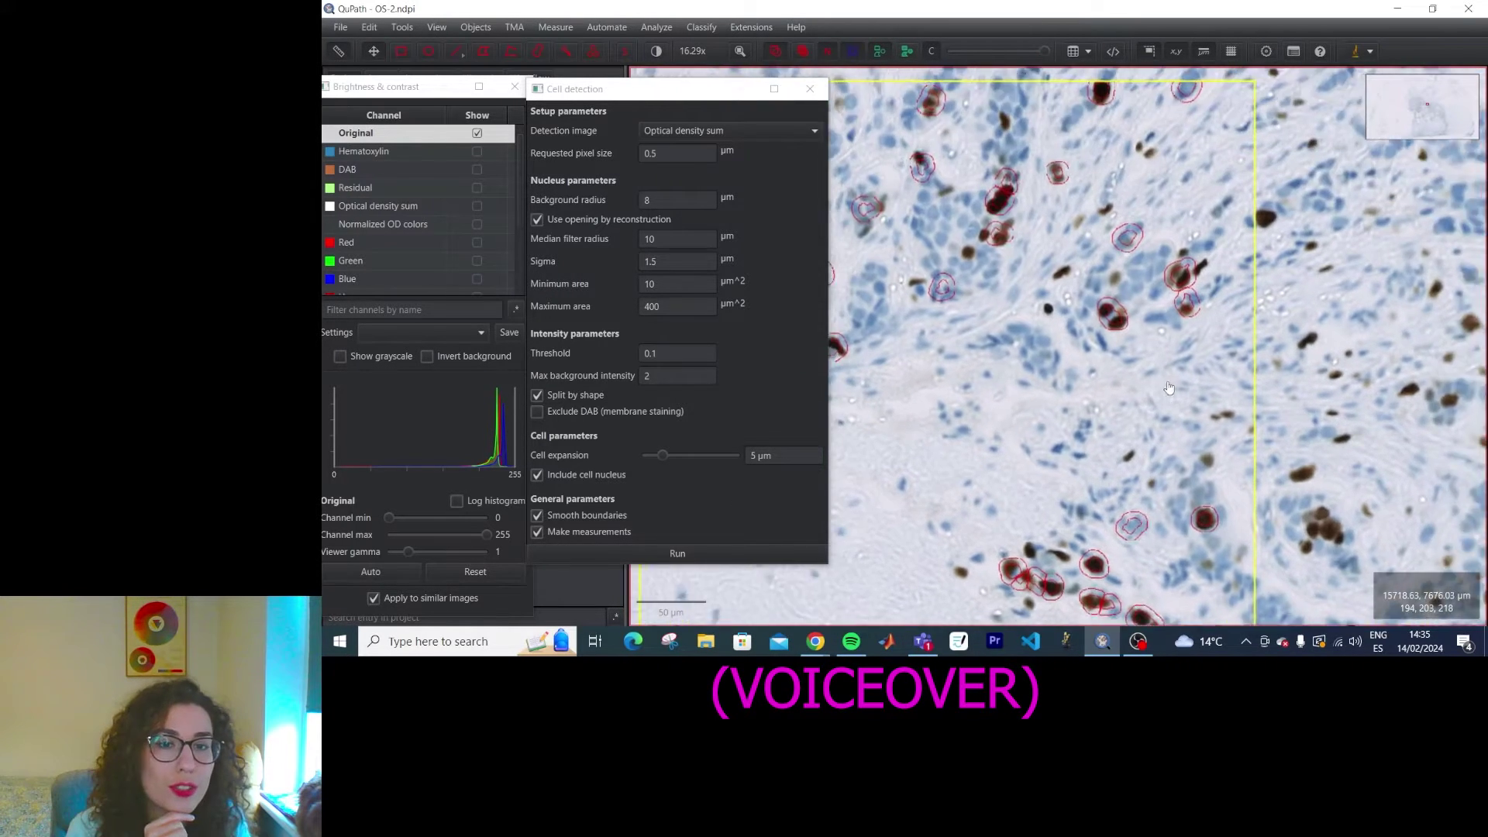
- Reset the median filter radius to 0 µm and rerun the cell detection
drag(1169, 387, 1246, 316)
click(625, 263)
key(Return)
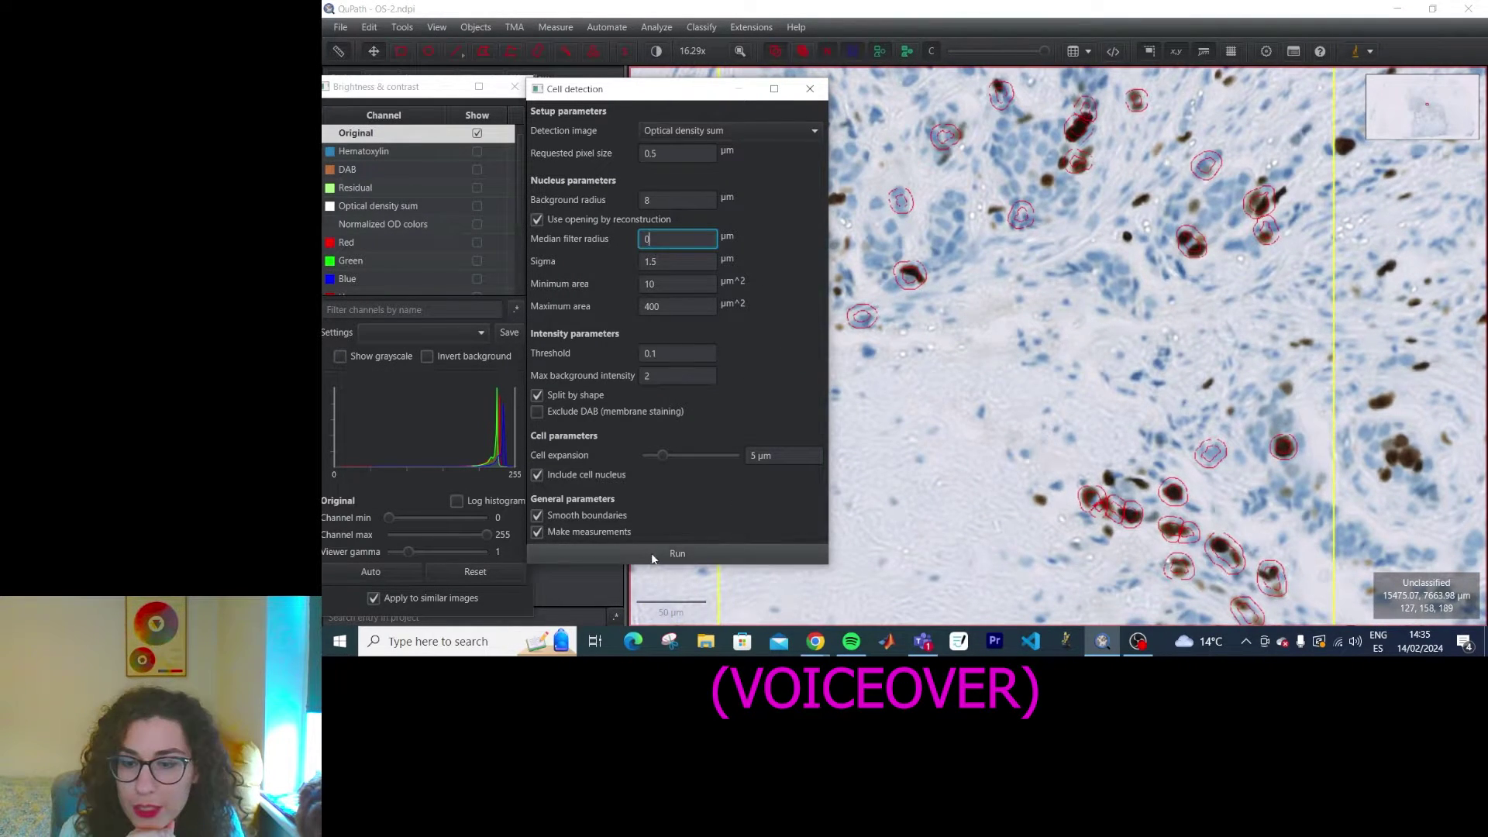
- Set Sigma to 5 µm and rerun the cell detection
drag(676, 262, 638, 261)
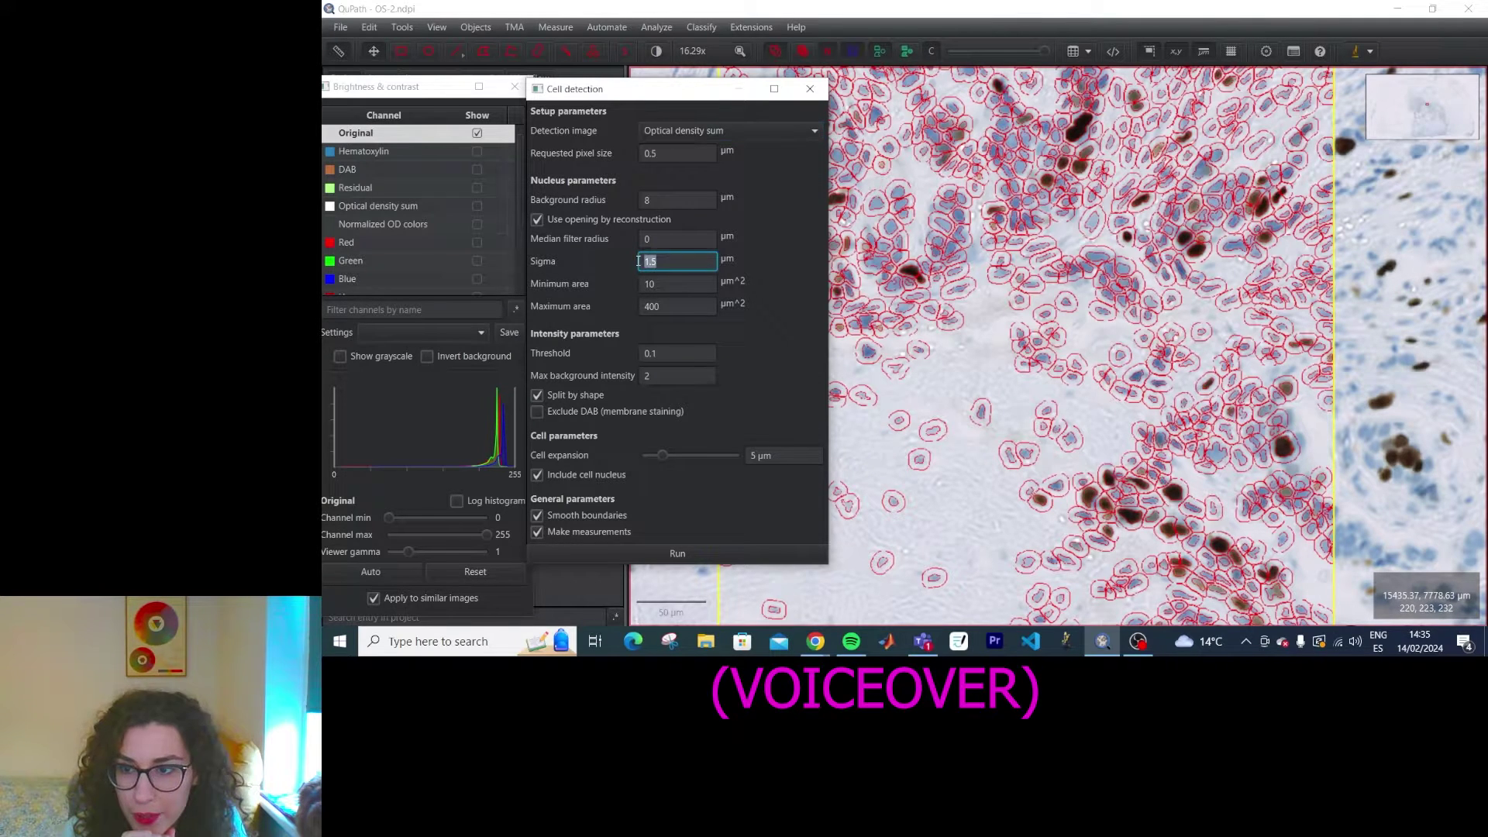
text(5)
click(716, 555)
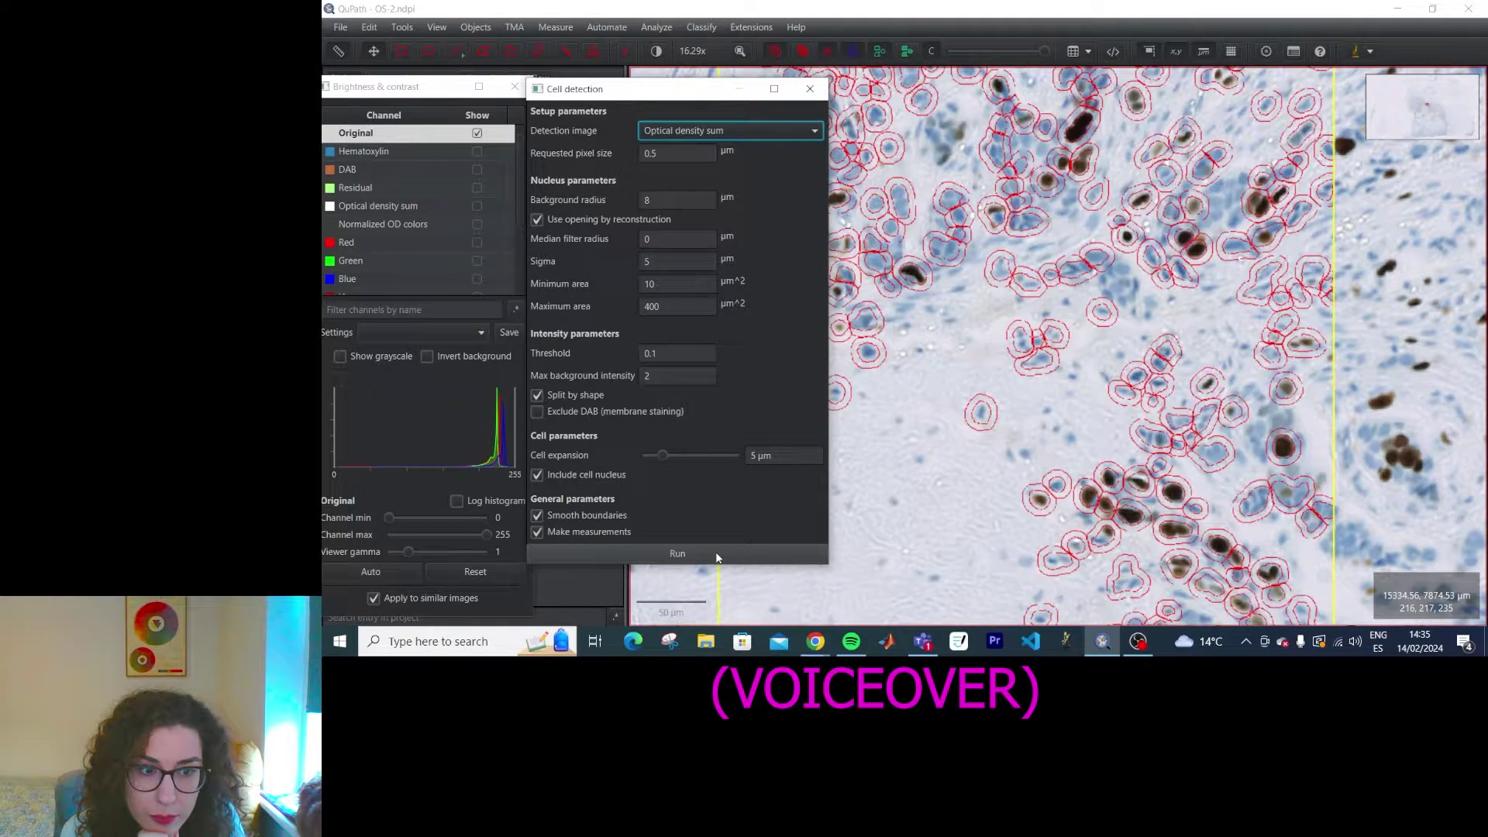
- Set Sigma to 0 µm, rerun the cell detection and inspect the resulting nucleus outlines up close
click(667, 260)
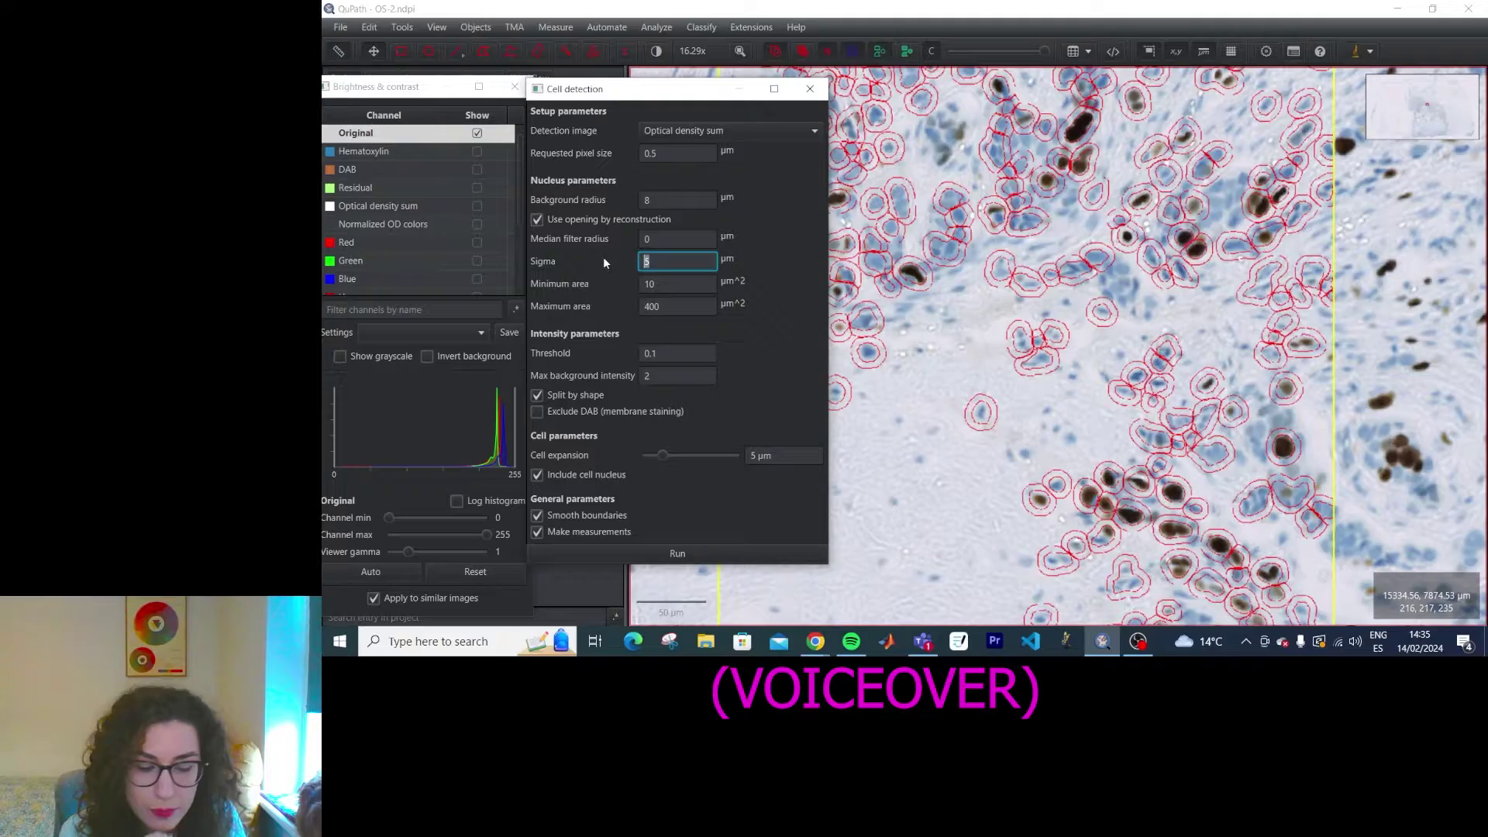
text(0)
click(679, 552)
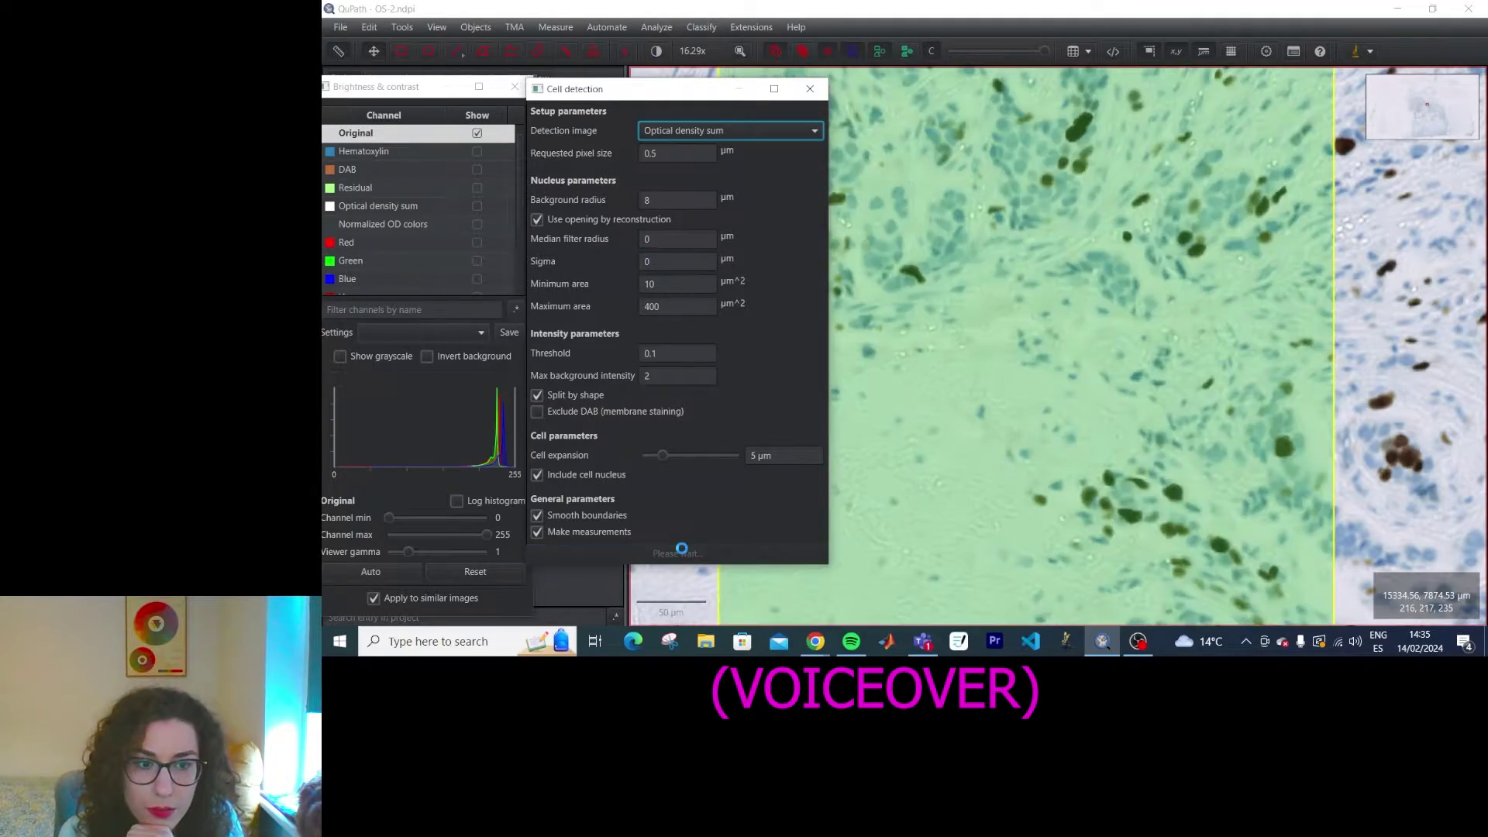
scroll(1269, 333, up, 5)
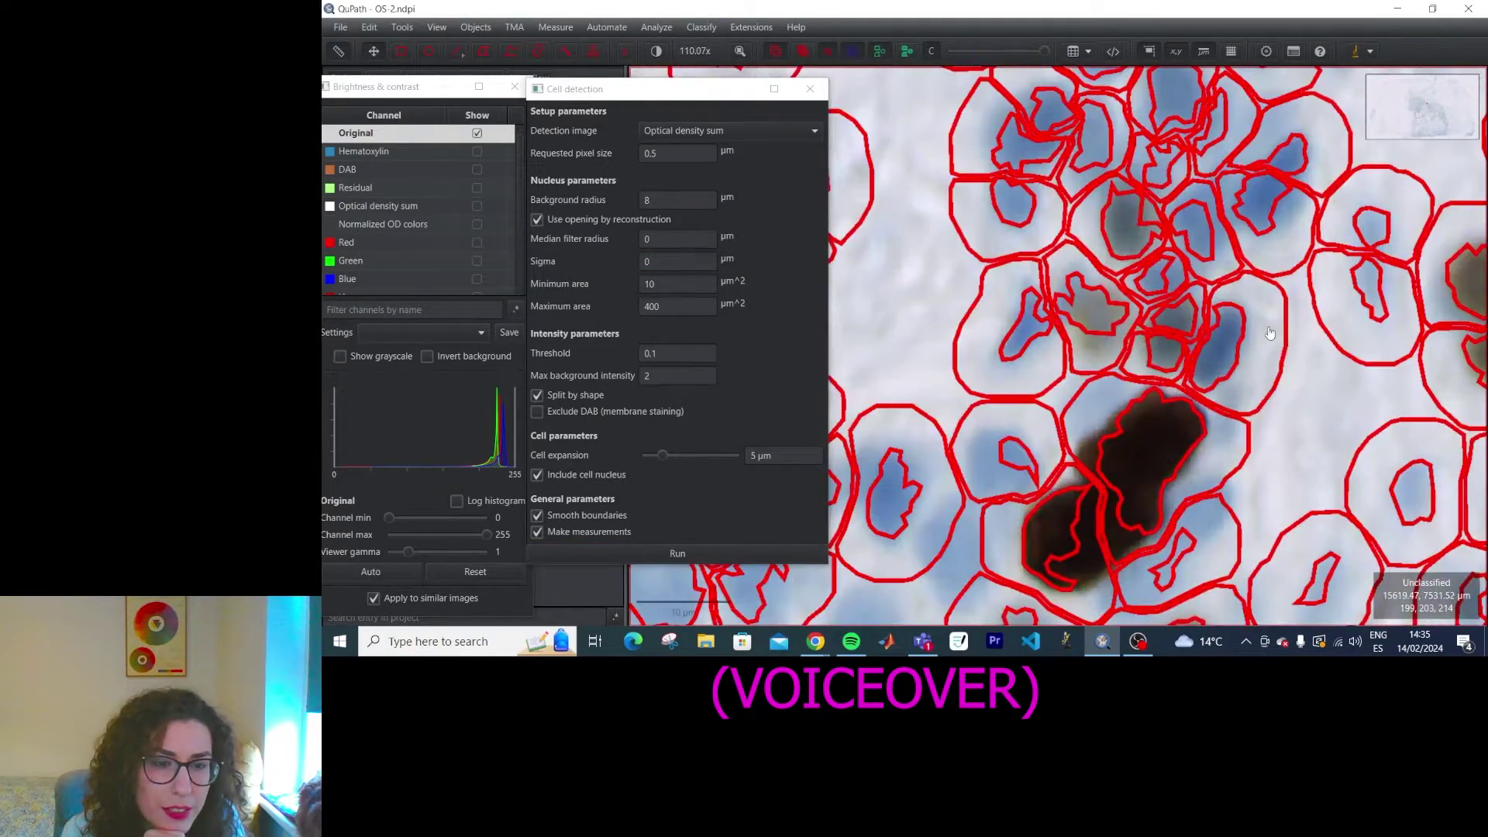
scroll(1269, 333, down, 4)
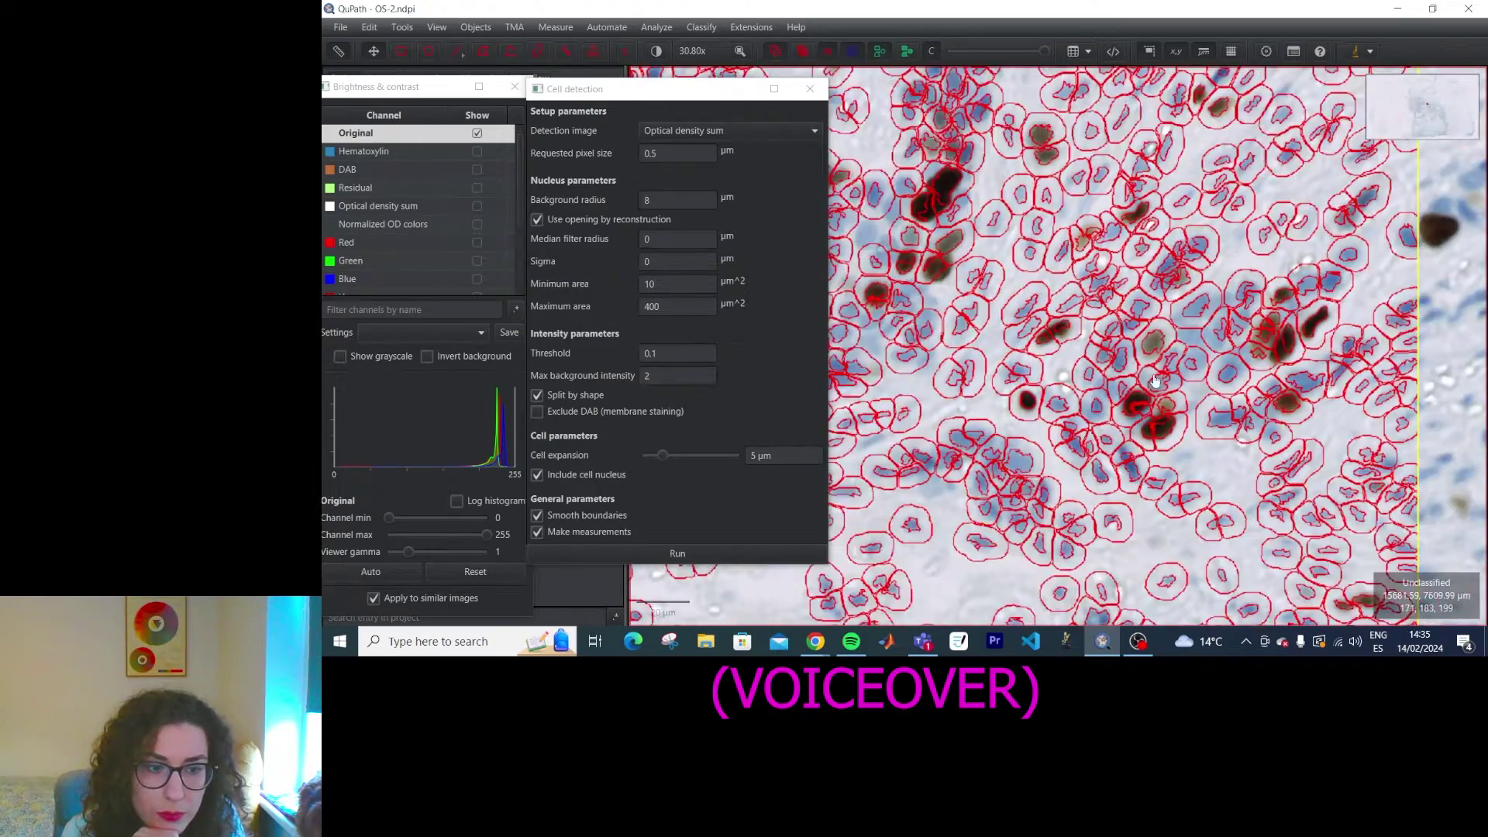
- Set Sigma to 1.5 µm and rerun the cell detection
double_click(666, 261)
text(1.5)
click(736, 553)
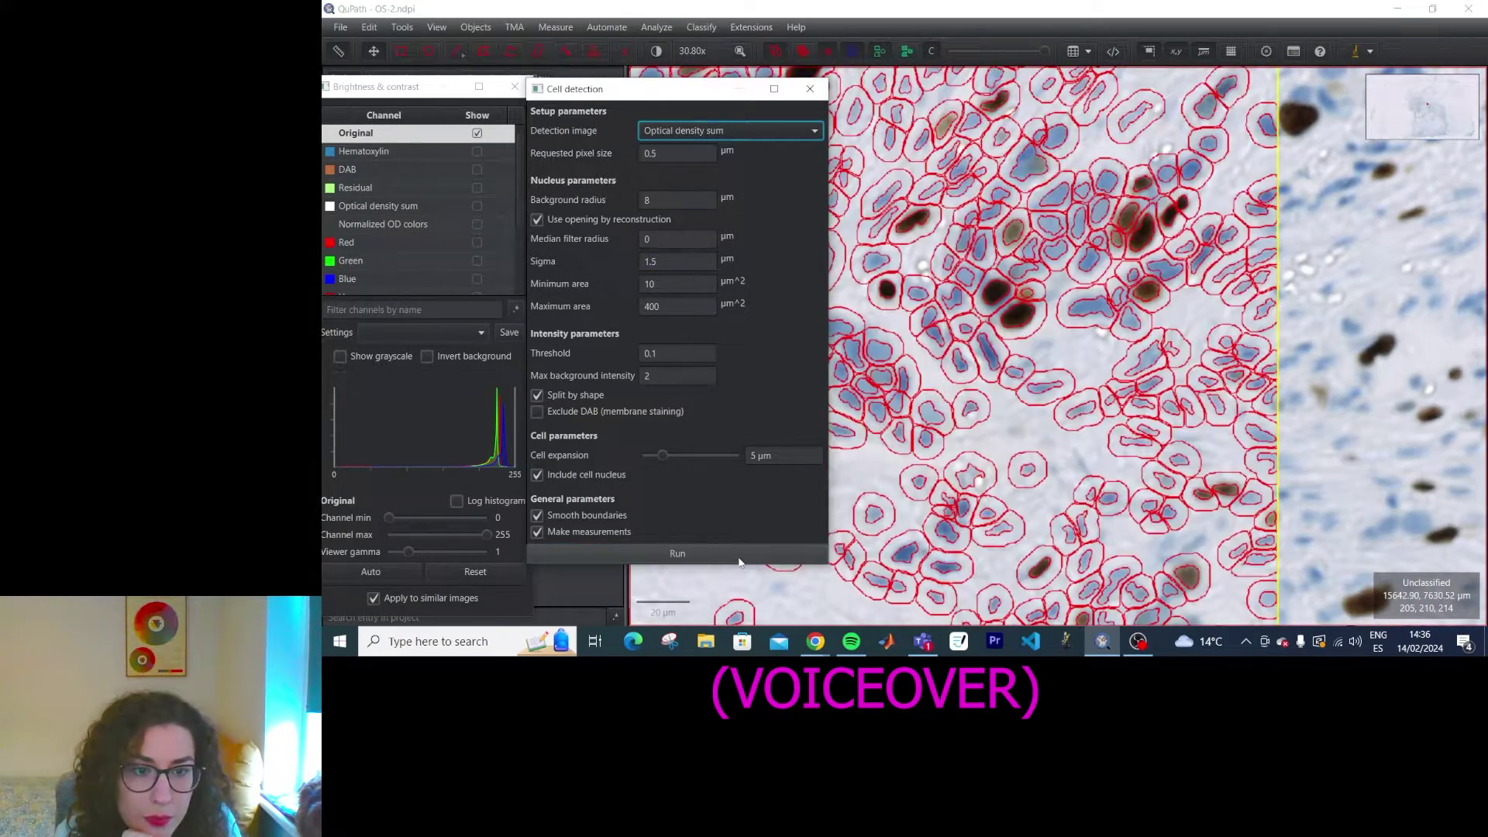
drag(984, 503, 1224, 182)
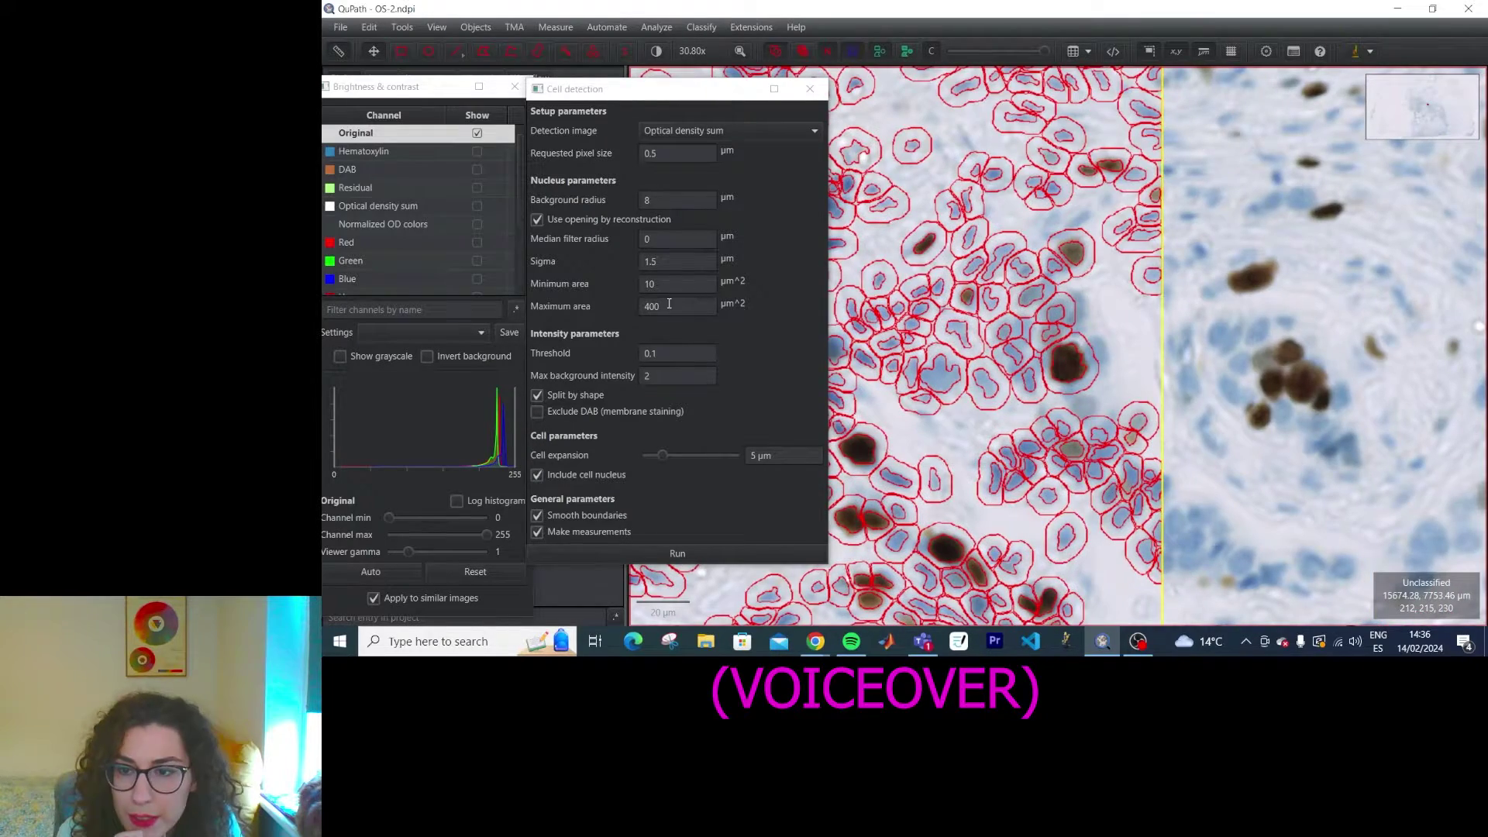
- Raise the maximum nucleus area to 1000 µm² and rerun the cell detection
double_click(673, 306)
click(682, 554)
scroll(1031, 445, down, 5)
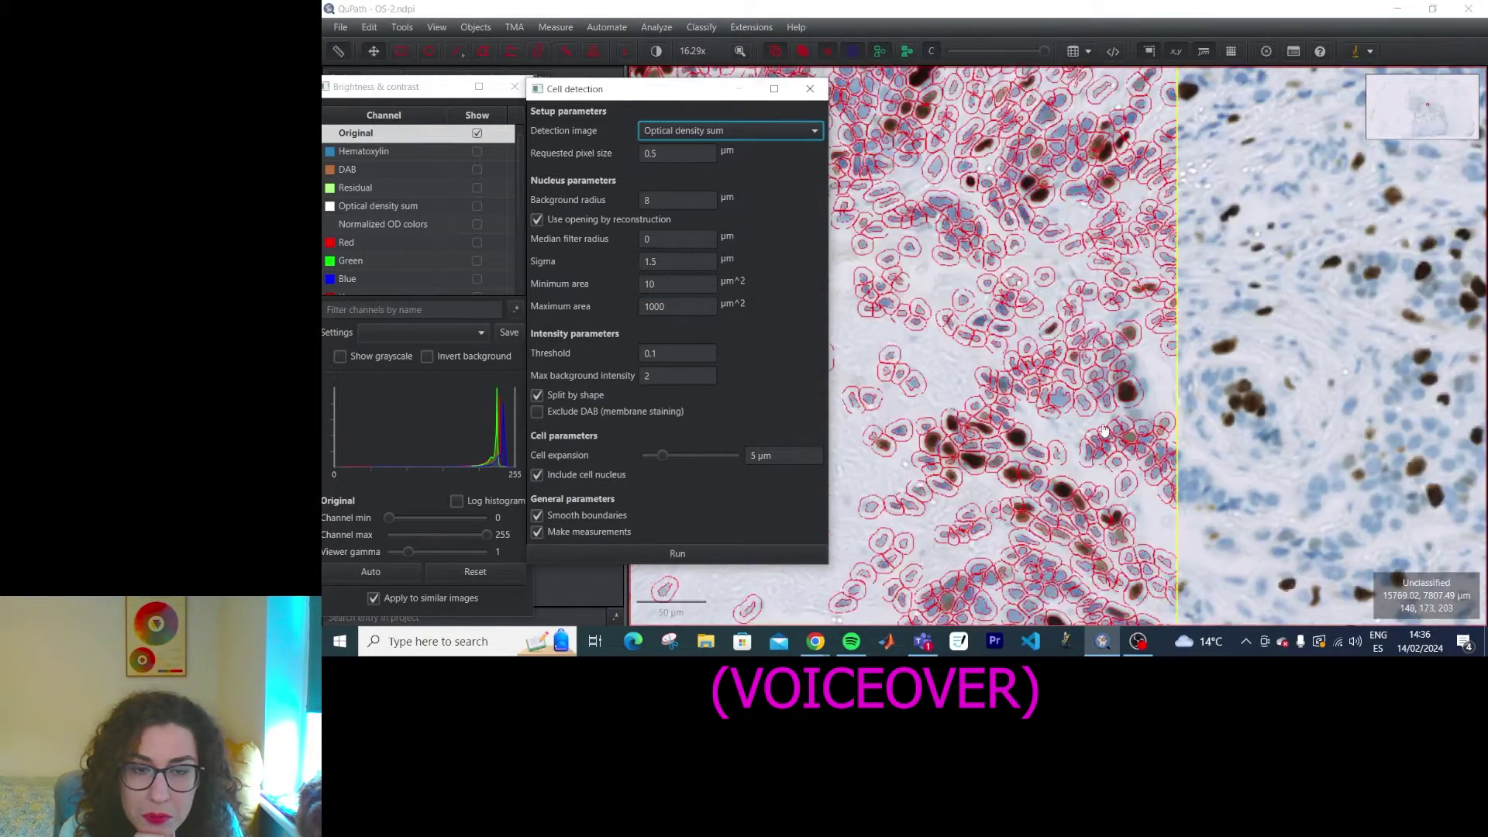
scroll(1007, 445, up, 5)
- Reset the maximum nucleus area to 400 µm² and rerun the cell detection
double_click(697, 306)
text(400)
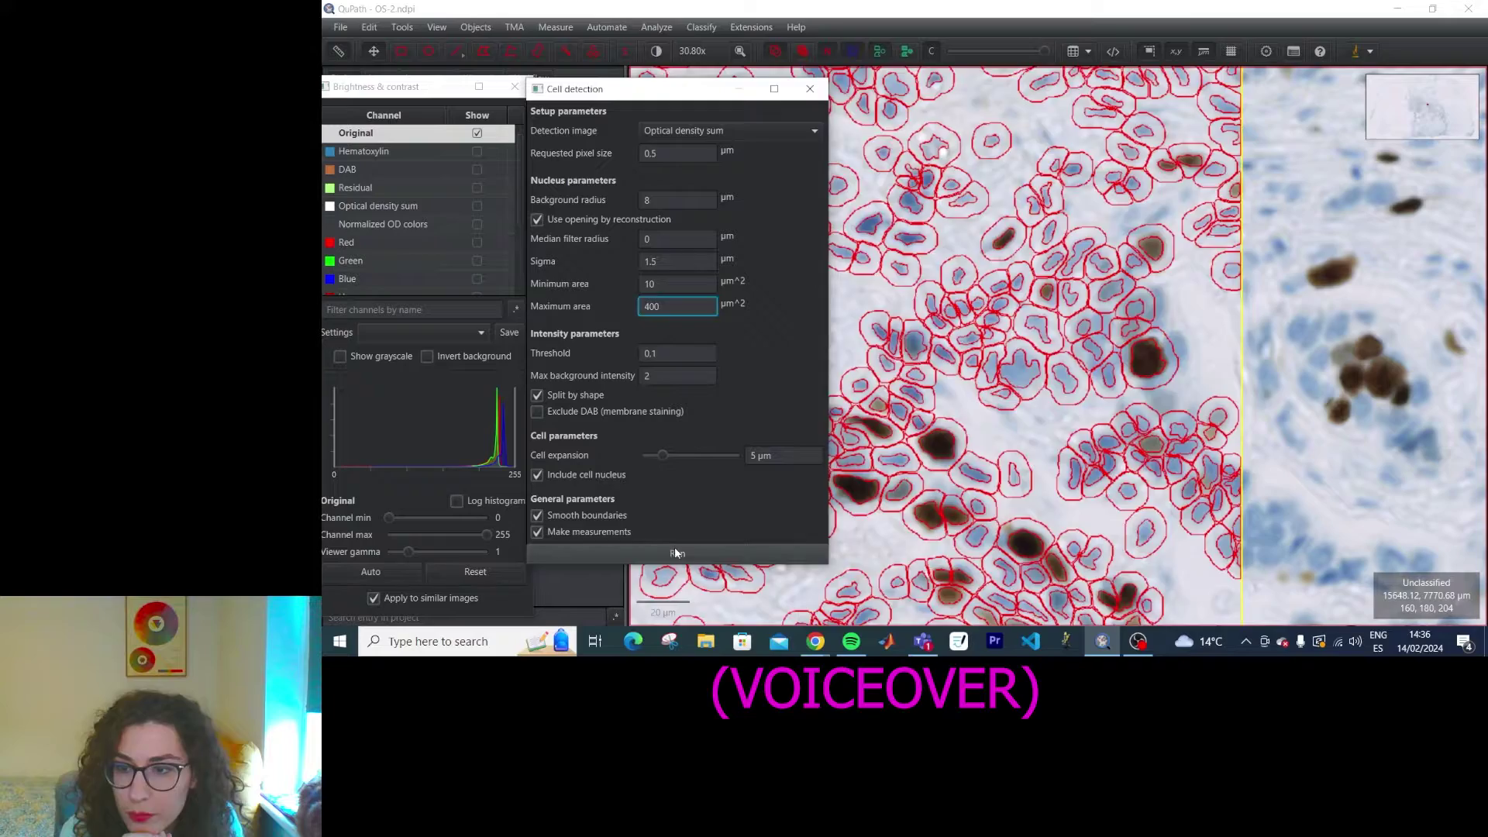
click(674, 551)
scroll(1004, 357, down, 3)
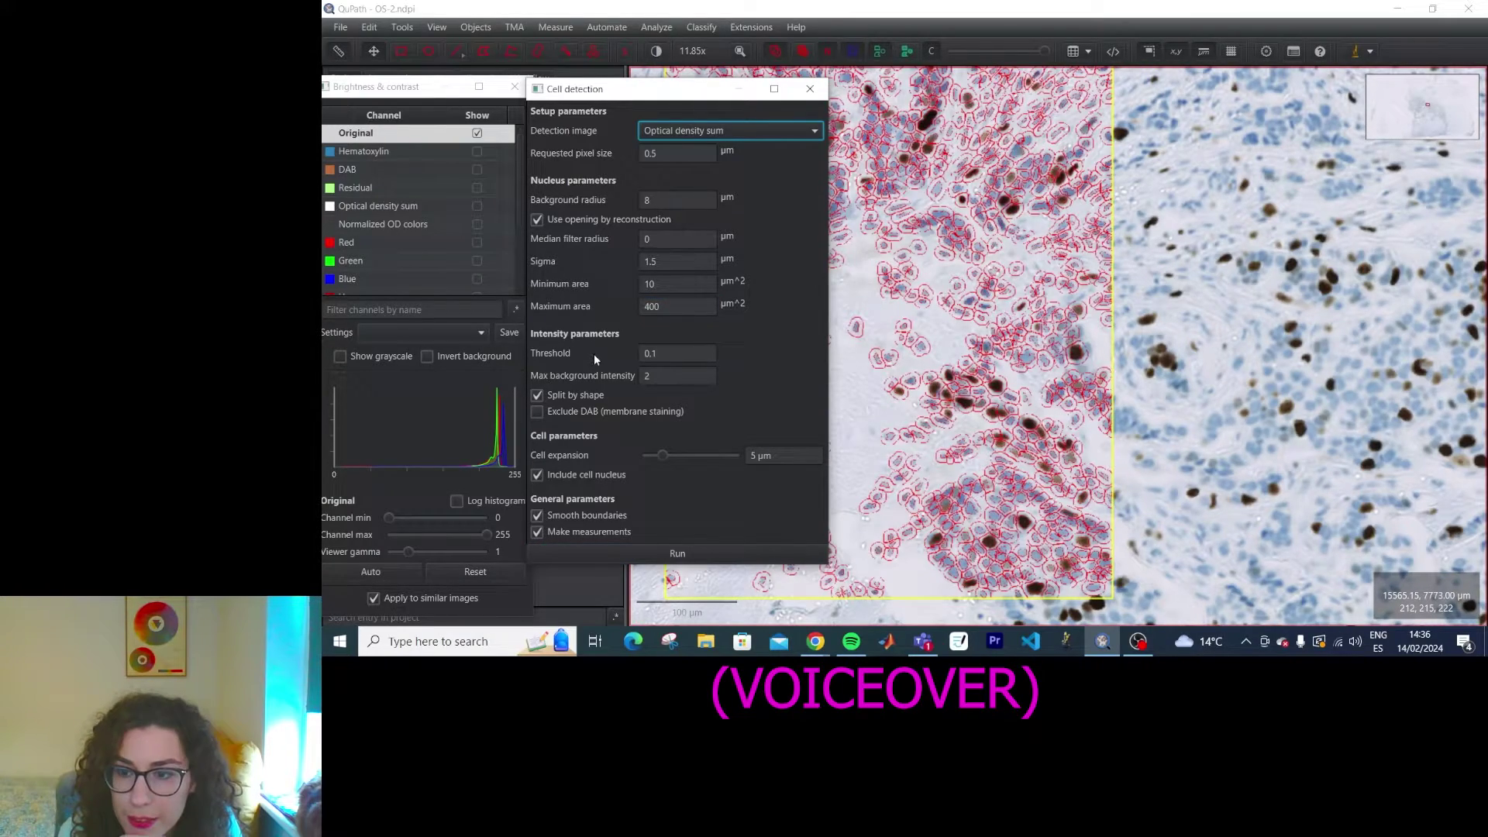
- Enable the exclusion of DAB membrane staining, rerun the cell detection and inspect the outlines around the brown nuclei
click(536, 413)
click(677, 553)
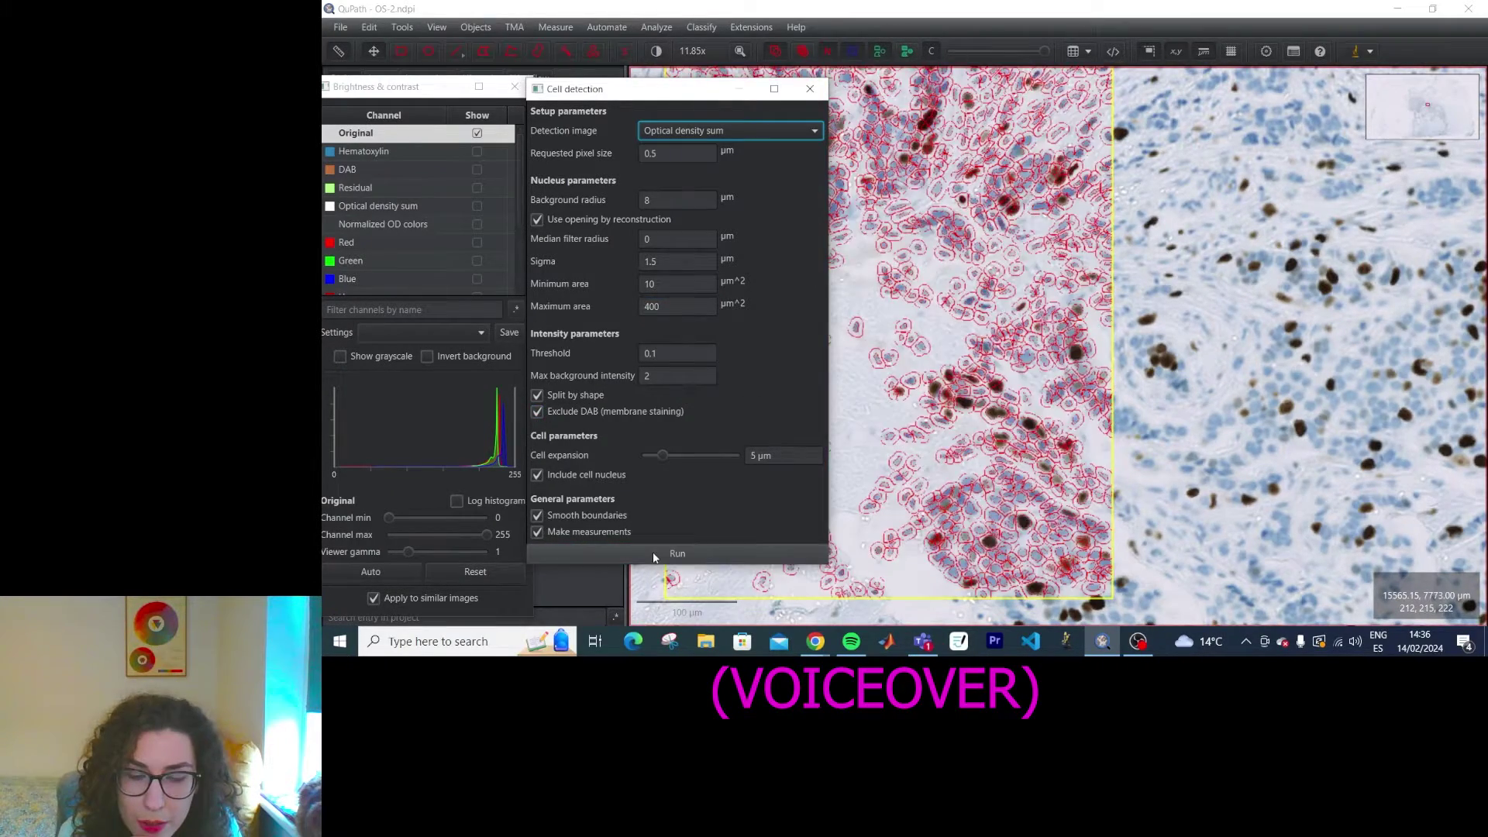
scroll(1197, 336, up, 5)
drag(1197, 335, 1259, 264)
drag(1146, 486, 1153, 349)
mouse_move(1051, 320)
mouse_down()
mouse_move(1031, 444)
mouse_move(1071, 530)
mouse_up()
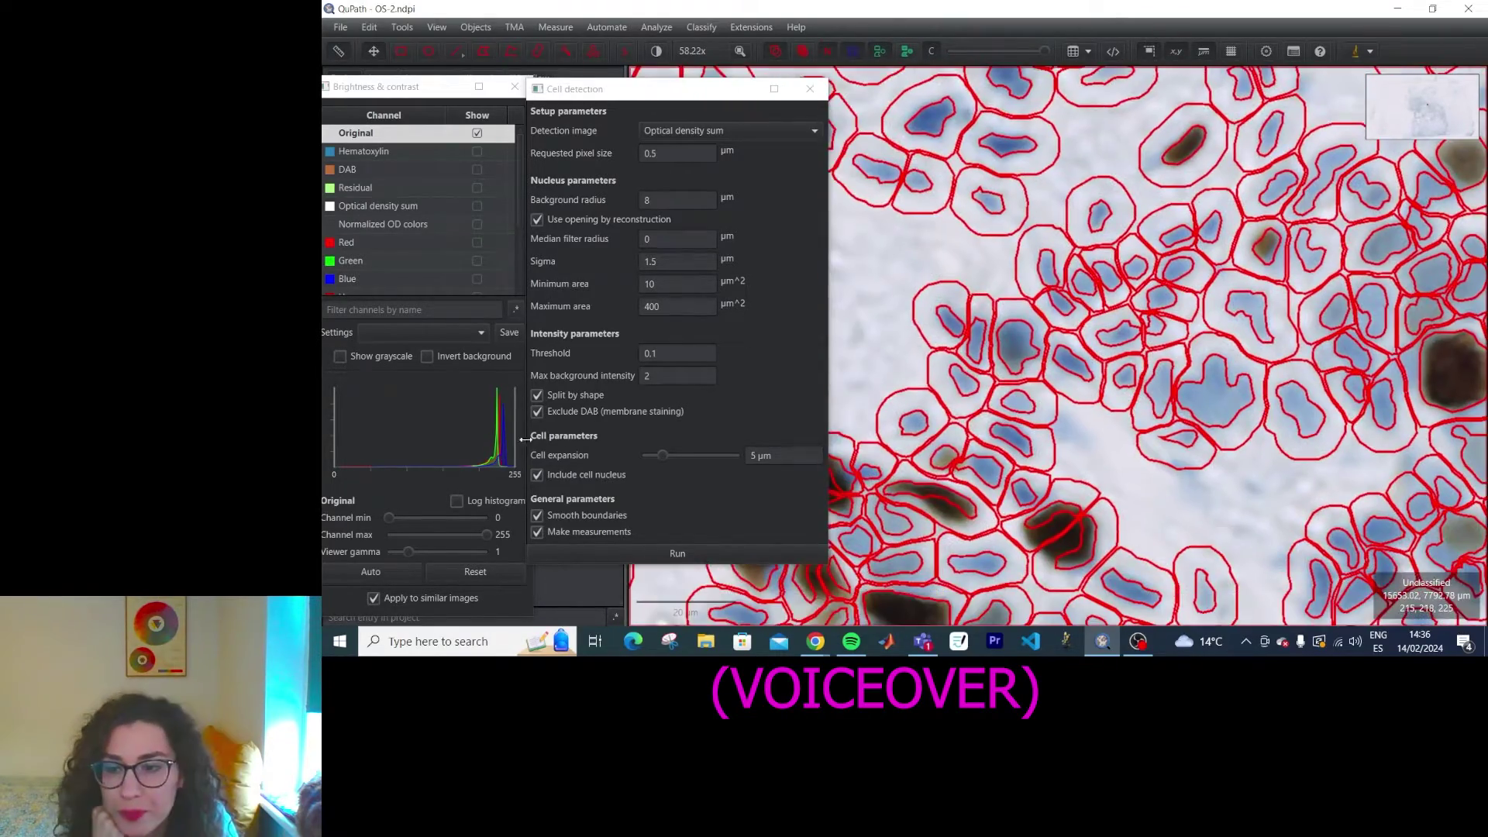
- Disable the exclusion of DAB membrane staining, rerun the cell detection and inspect the outlines near the annotation's edge
click(536, 412)
click(682, 553)
drag(1120, 356, 947, 413)
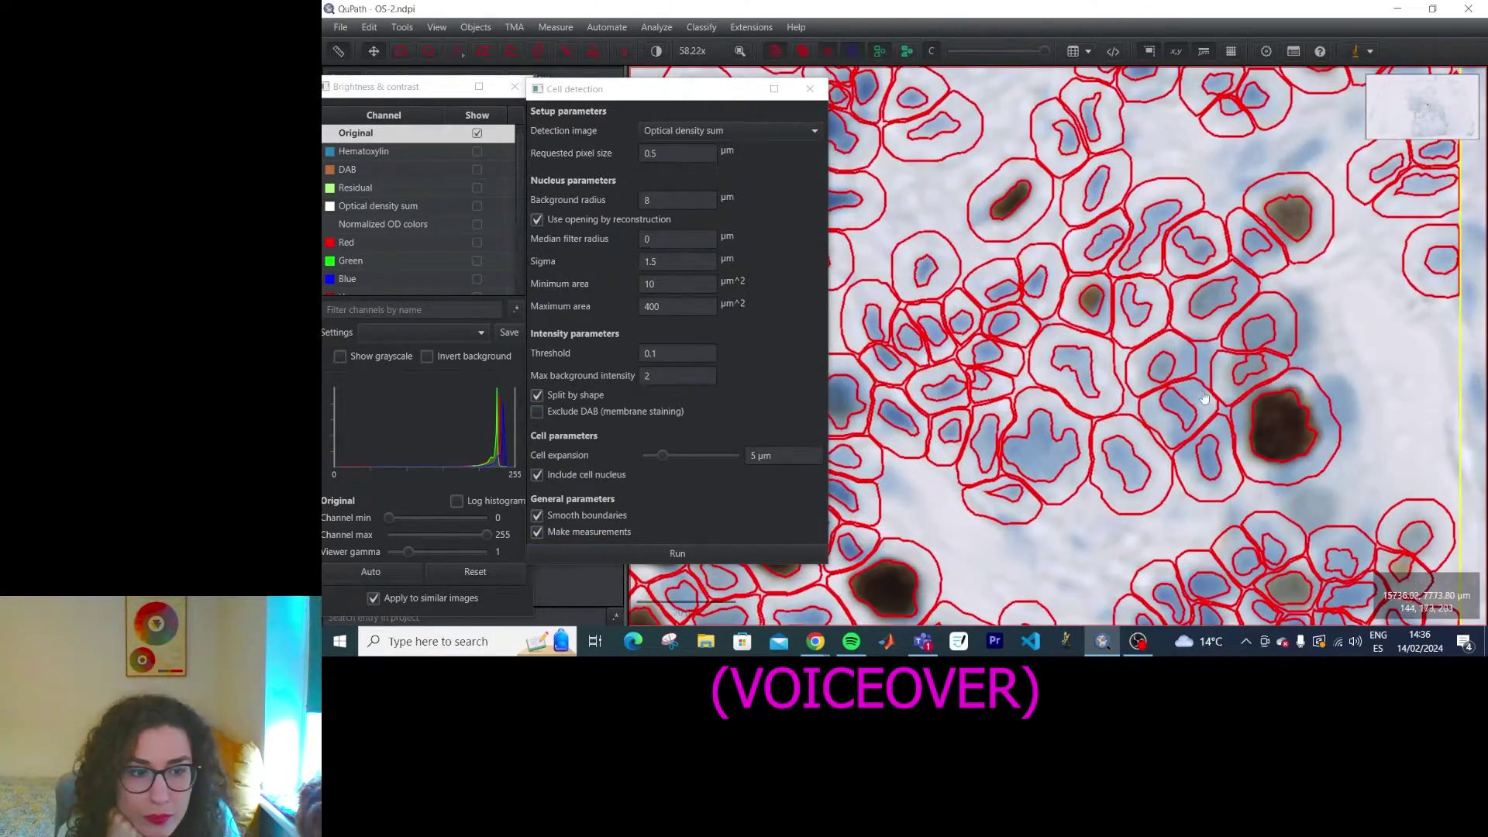
drag(1204, 397, 1009, 359)
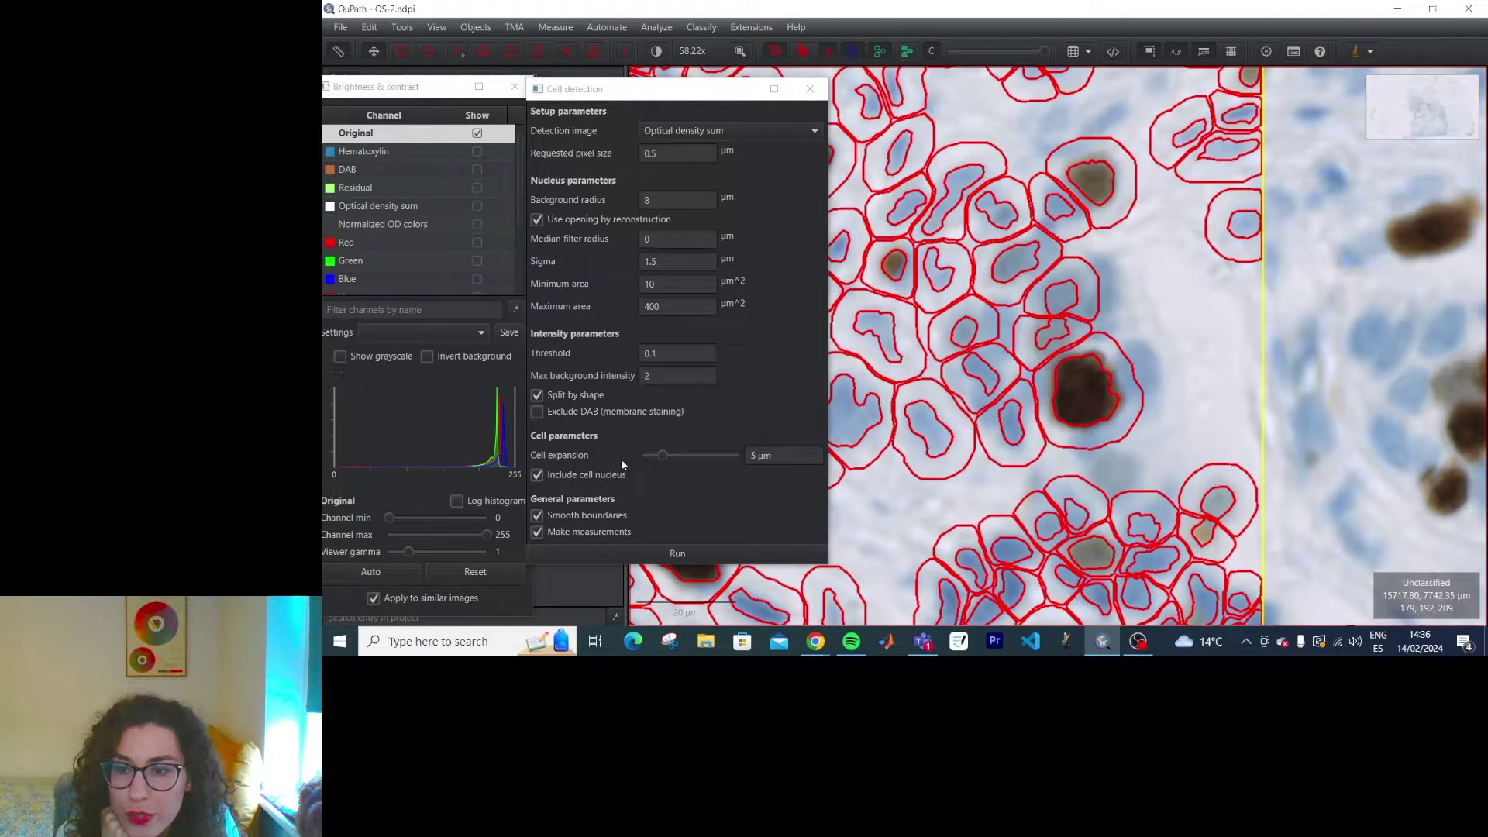
- Reduce the cell expansion to about 2.13 µm and rerun the cell detection
mouse_move(662, 456)
mouse_down()
mouse_move(681, 454)
mouse_move(652, 455)
mouse_up()
click(677, 553)
click(655, 549)
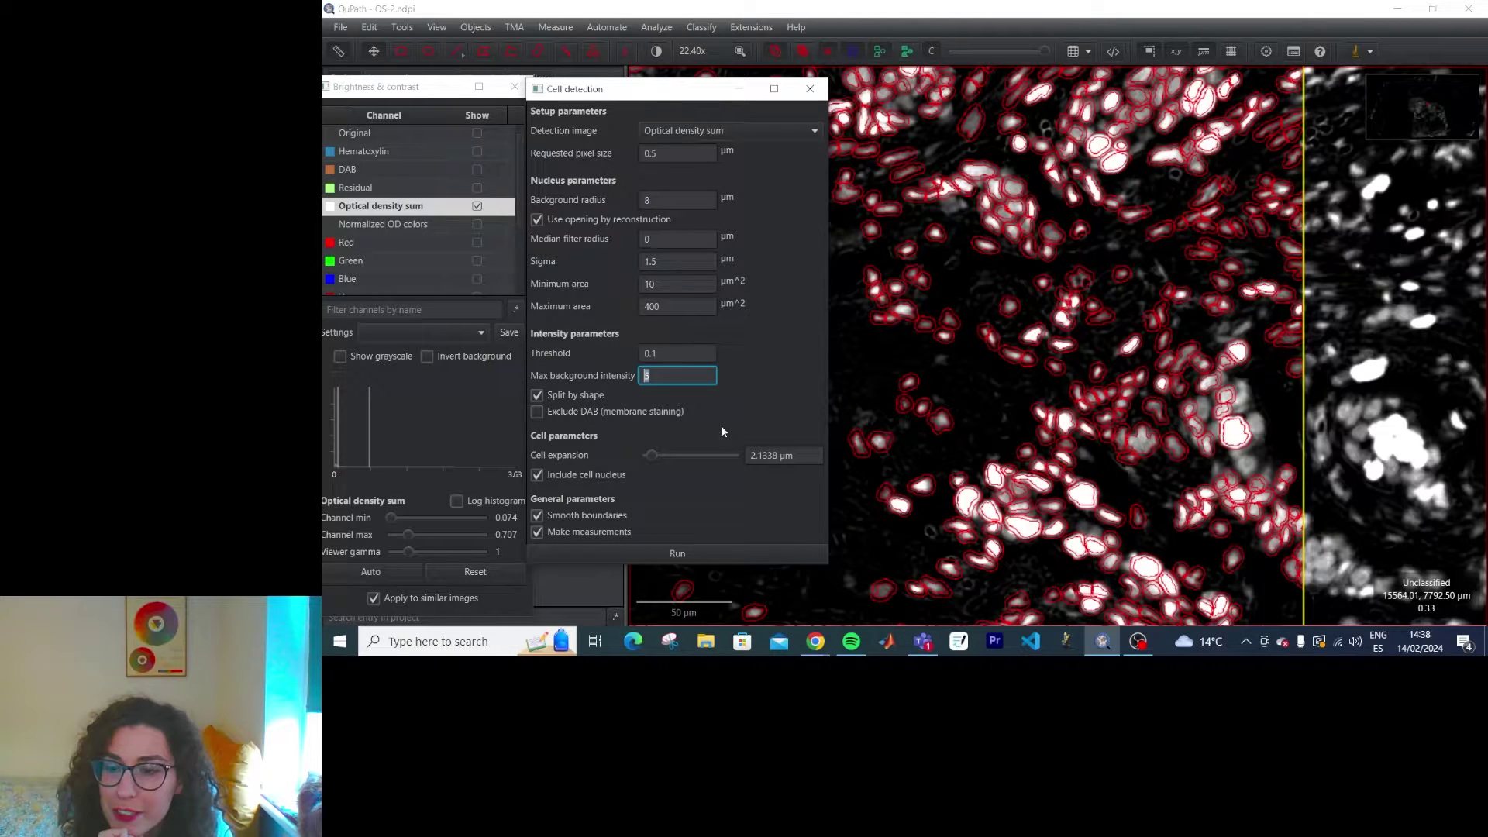
- Set the background radius to 1 µm and rerun the cell detection
drag(652, 199, 626, 198)
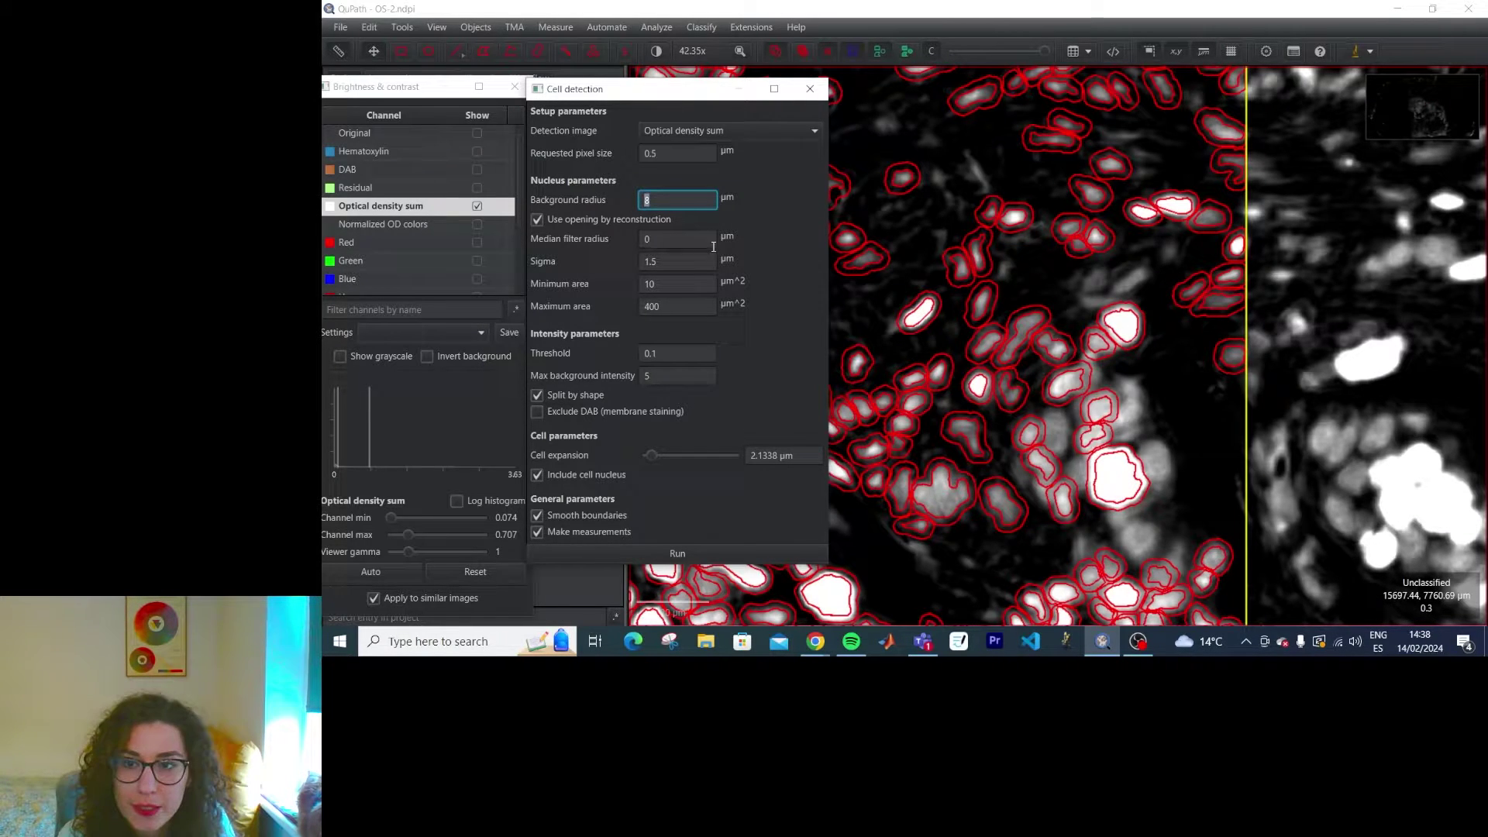
text(1)
key(Return)
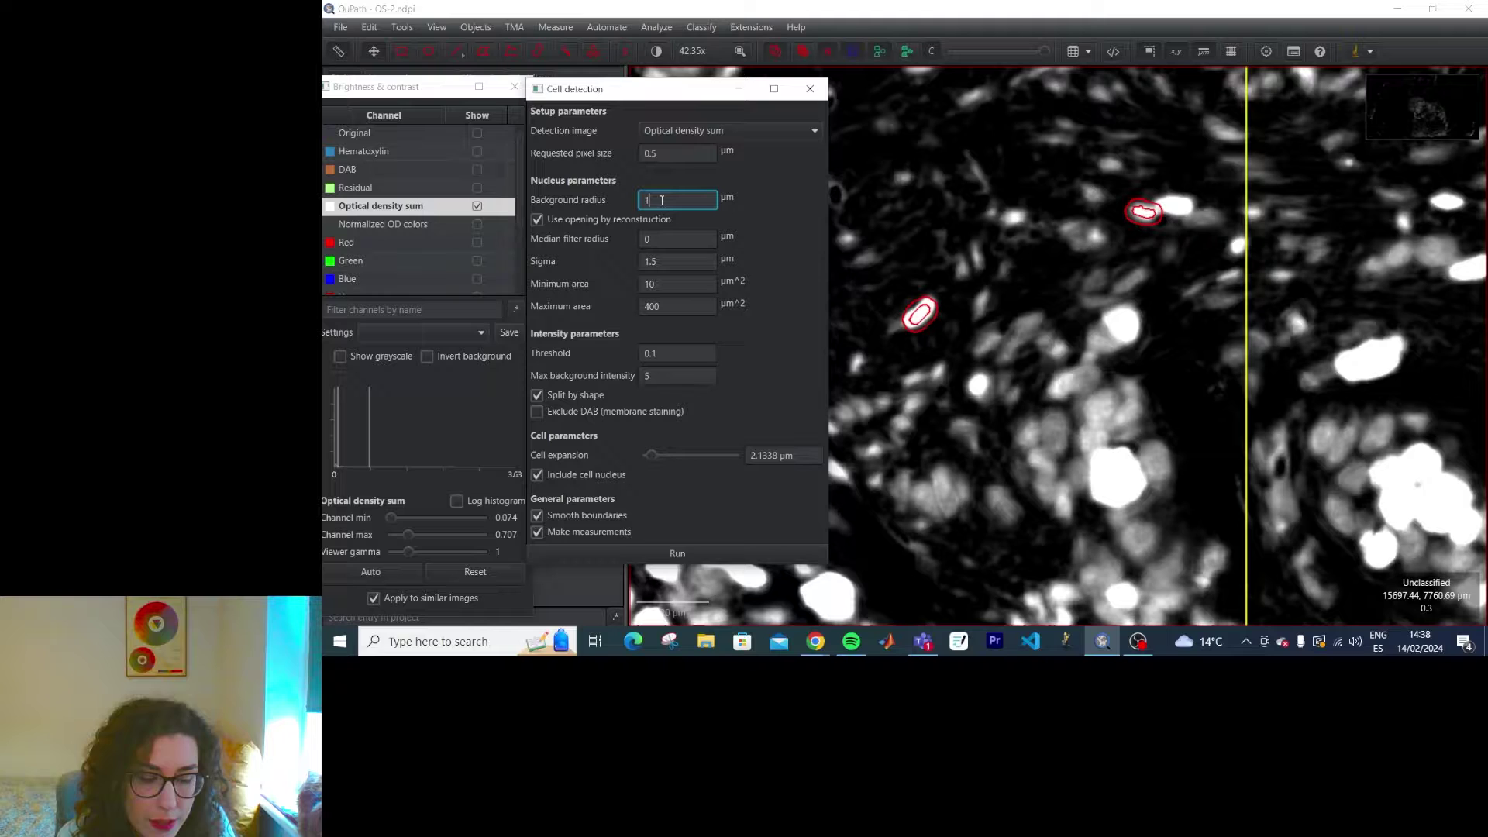
- Set the background radius to 20 µm, rerun the cell detection and check the outlines on the original image
text(0)
click(676, 552)
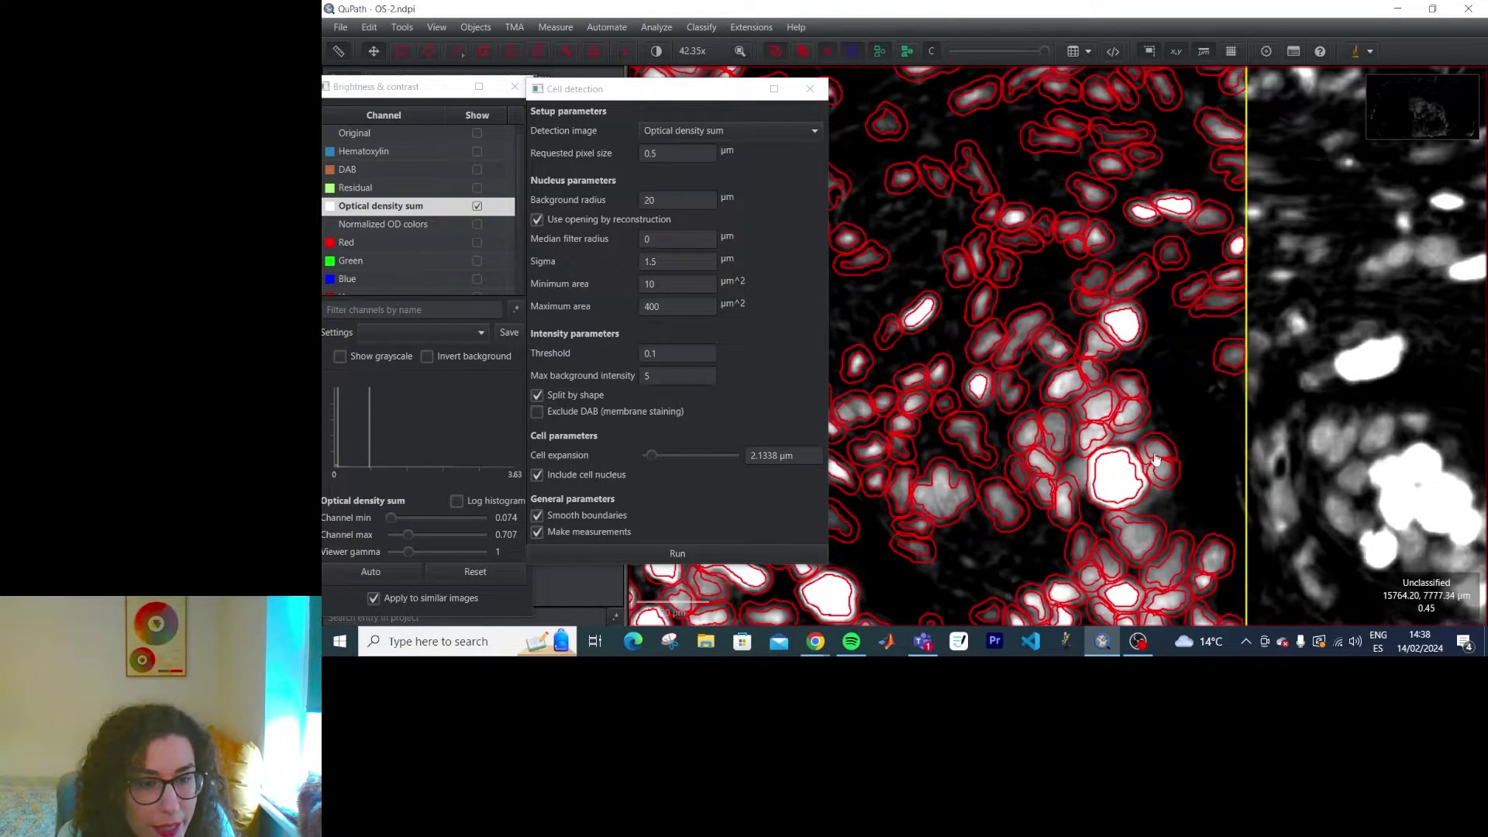
click(476, 133)
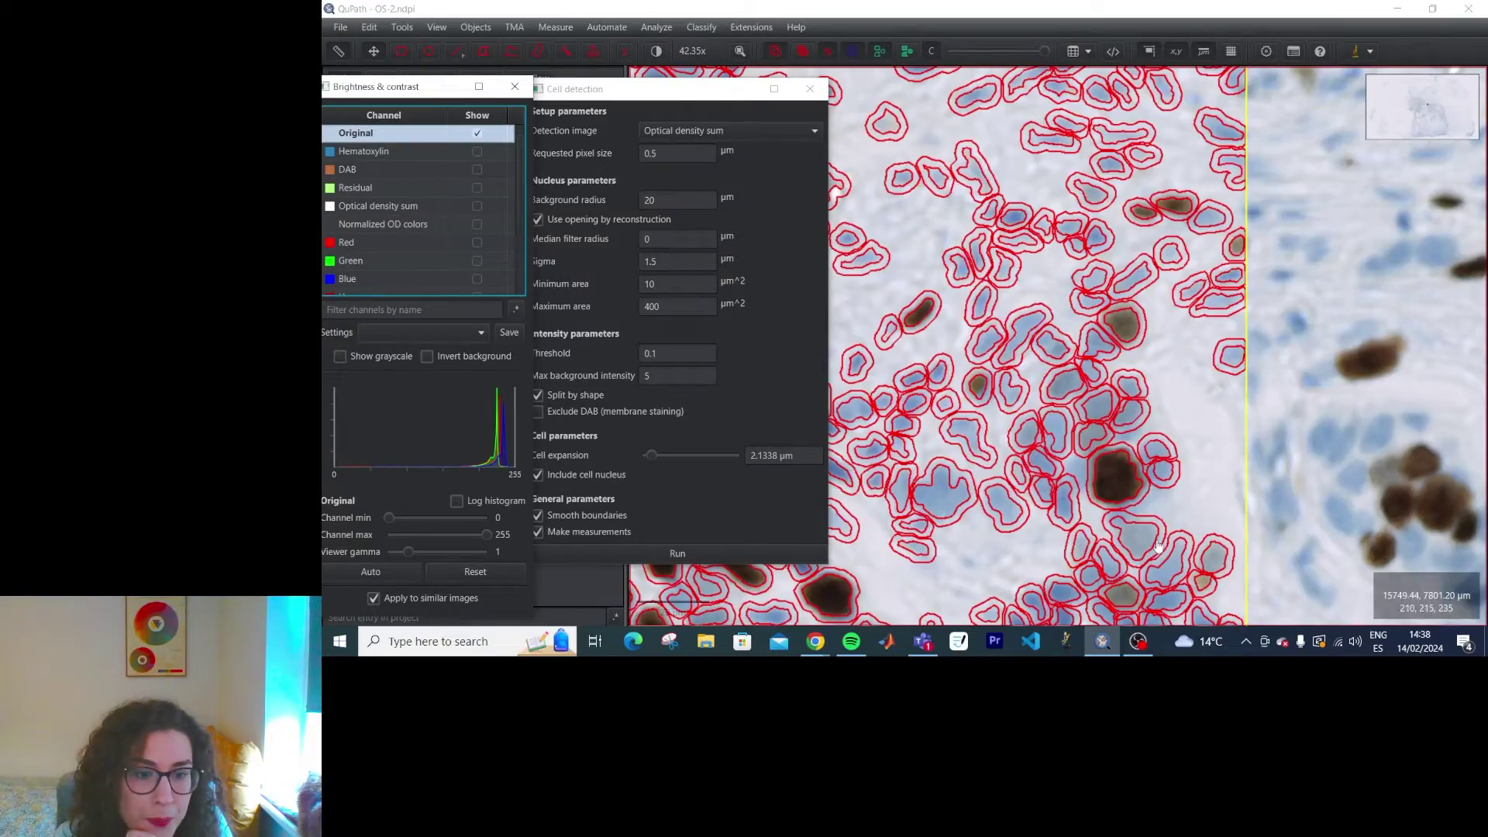
drag(1200, 307, 1333, 372)
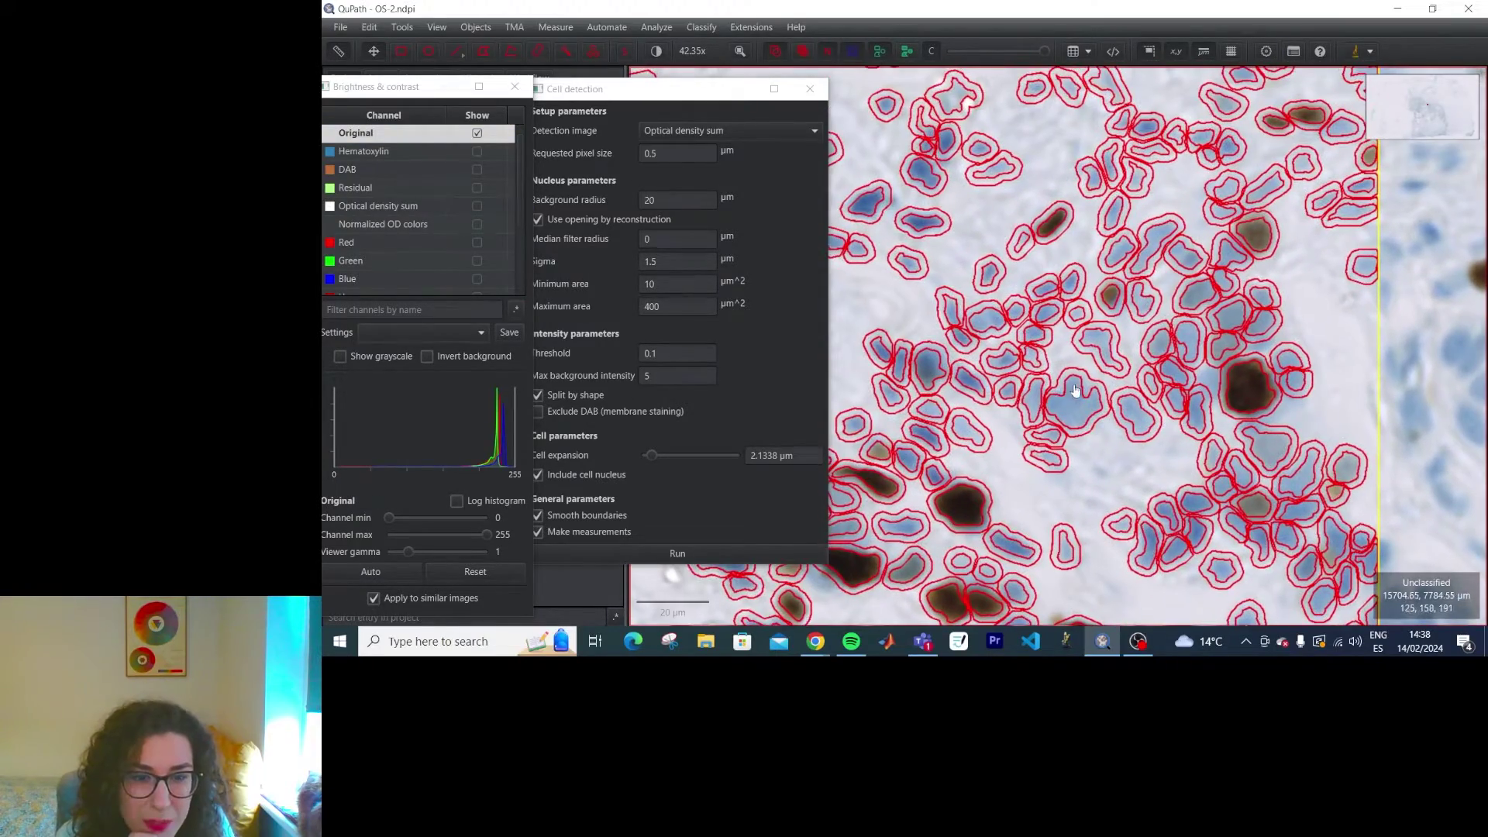
drag(1083, 418, 1059, 463)
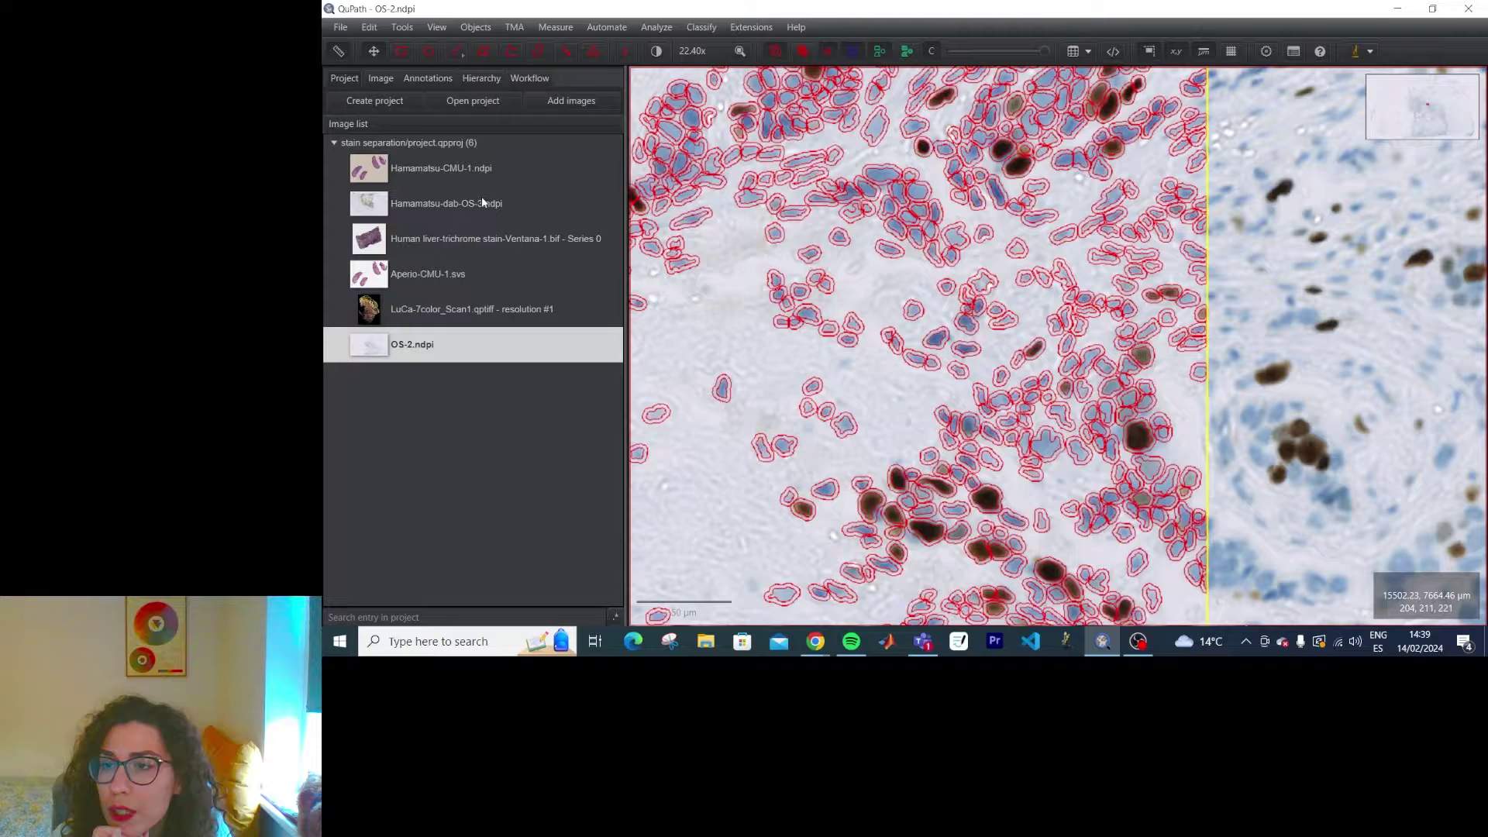
- Show the slide's annotations and delete the rectangular annotation holding the detected cells
click(428, 78)
click(424, 345)
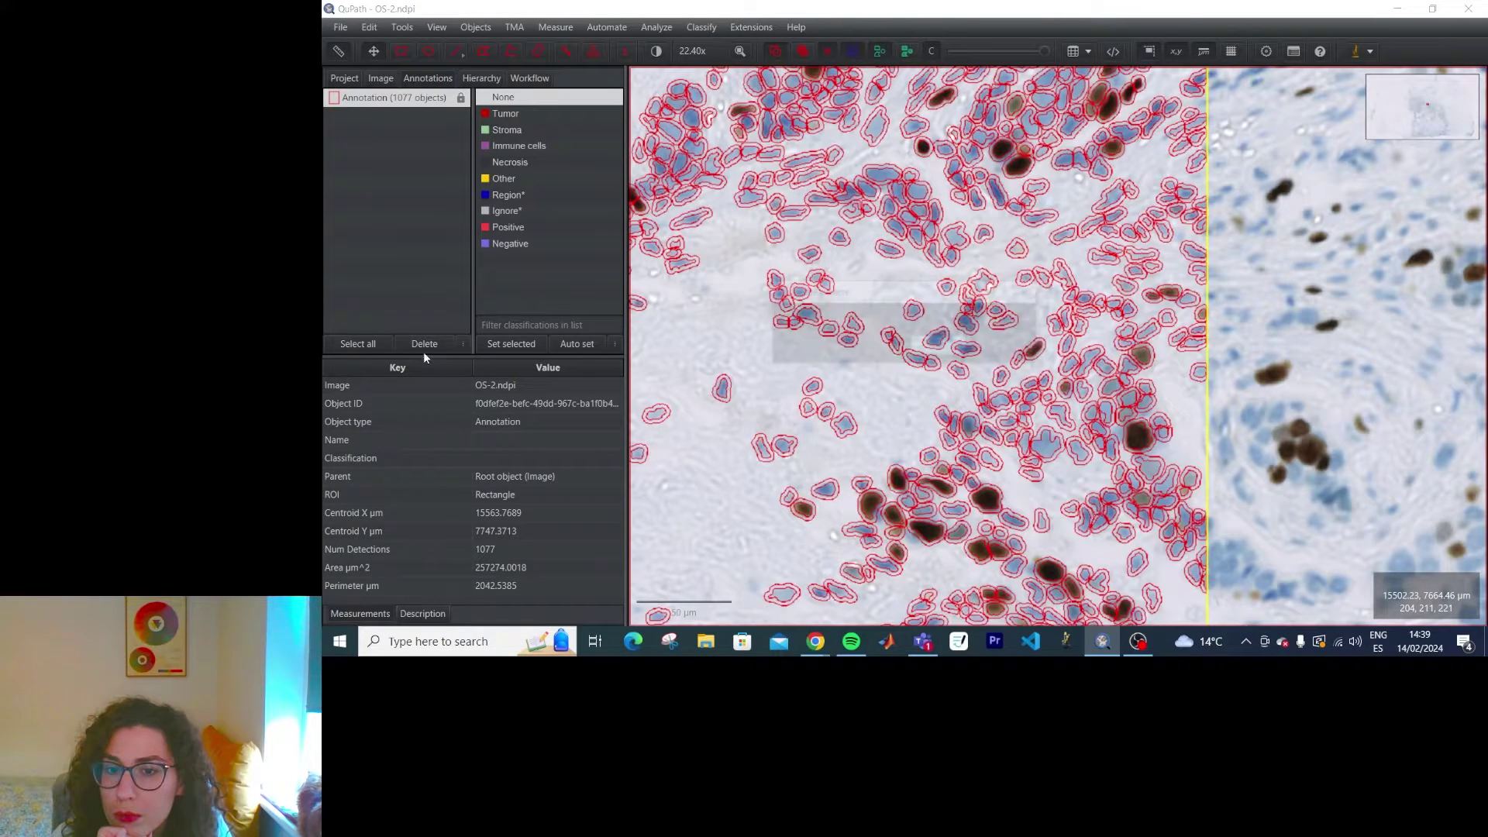
click(939, 345)
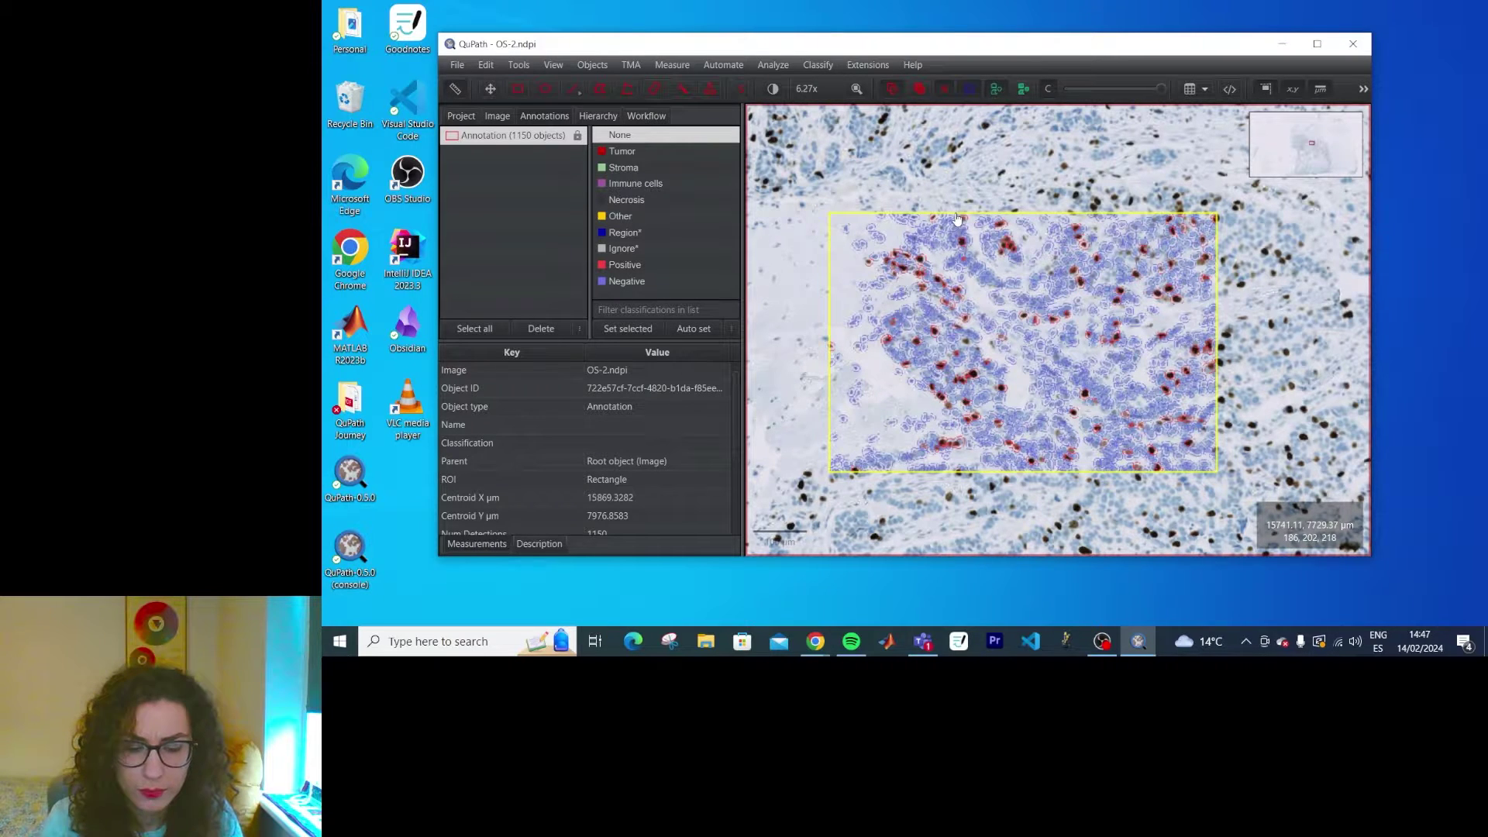
- Delete the rectangular annotation around the positive and negative cells while keeping its descendant detections
key(Delete)
click(870, 325)
click(870, 326)
scroll(1033, 335, down, 8)
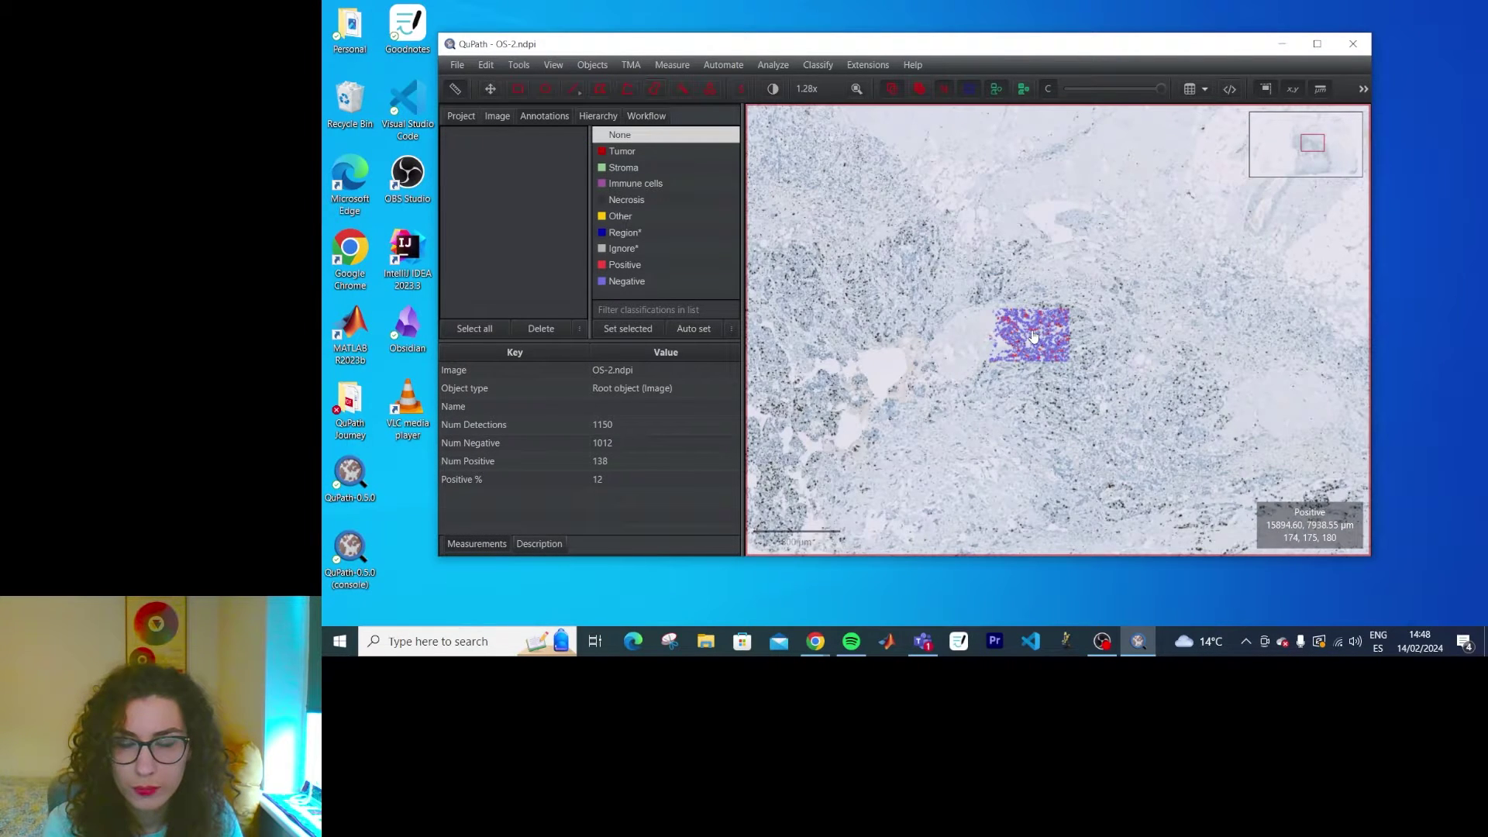
- Draw a new rectangle annotation enclosing the whole block of detected positive and negative cells
mouse_move(1086, 369)
mouse_down()
mouse_move(1025, 325)
mouse_move(994, 366)
mouse_up()
click(517, 89)
drag(891, 296, 989, 374)
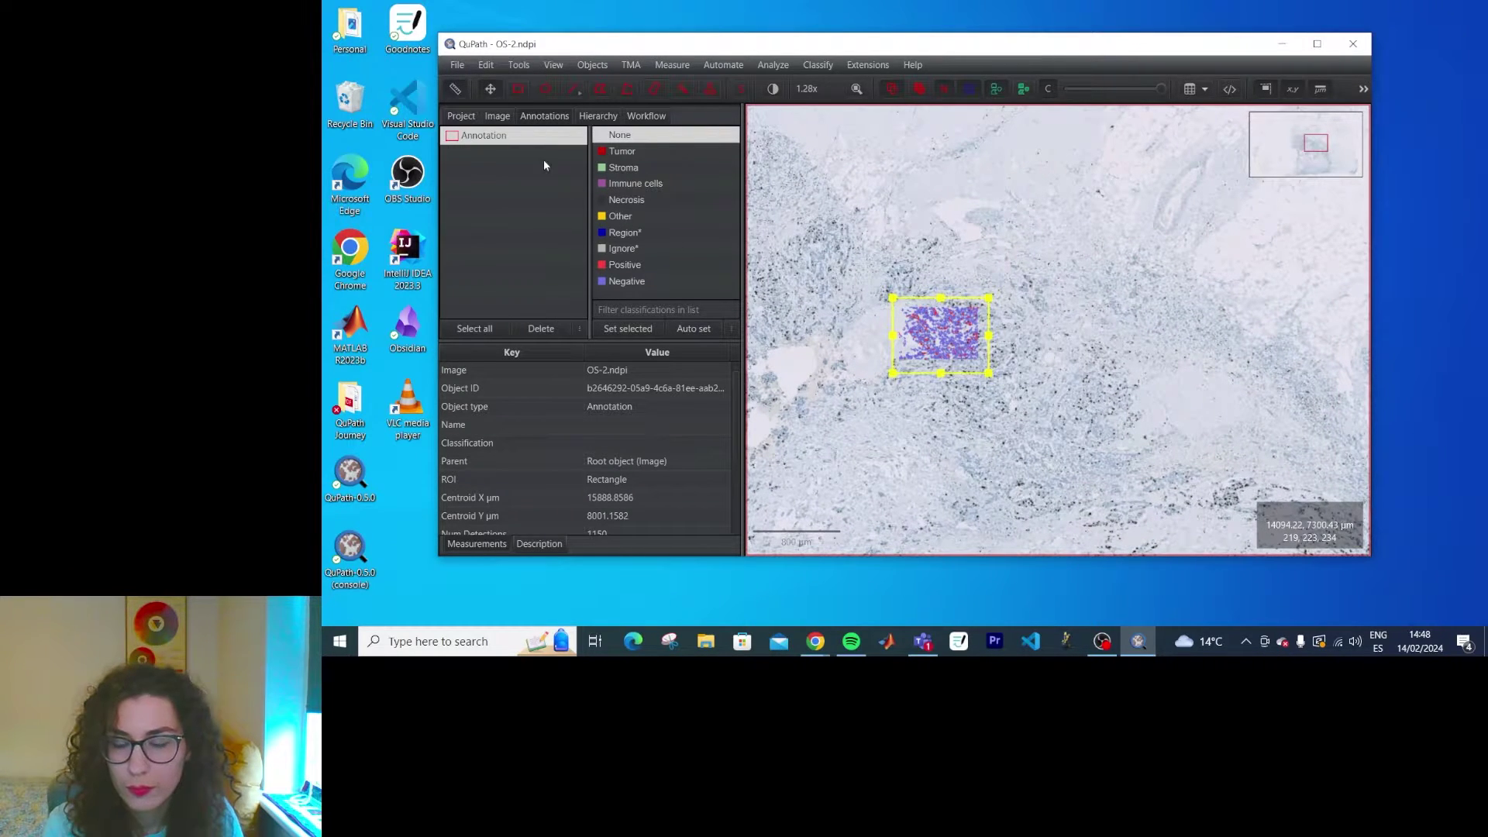
scroll(1033, 370, up, 6)
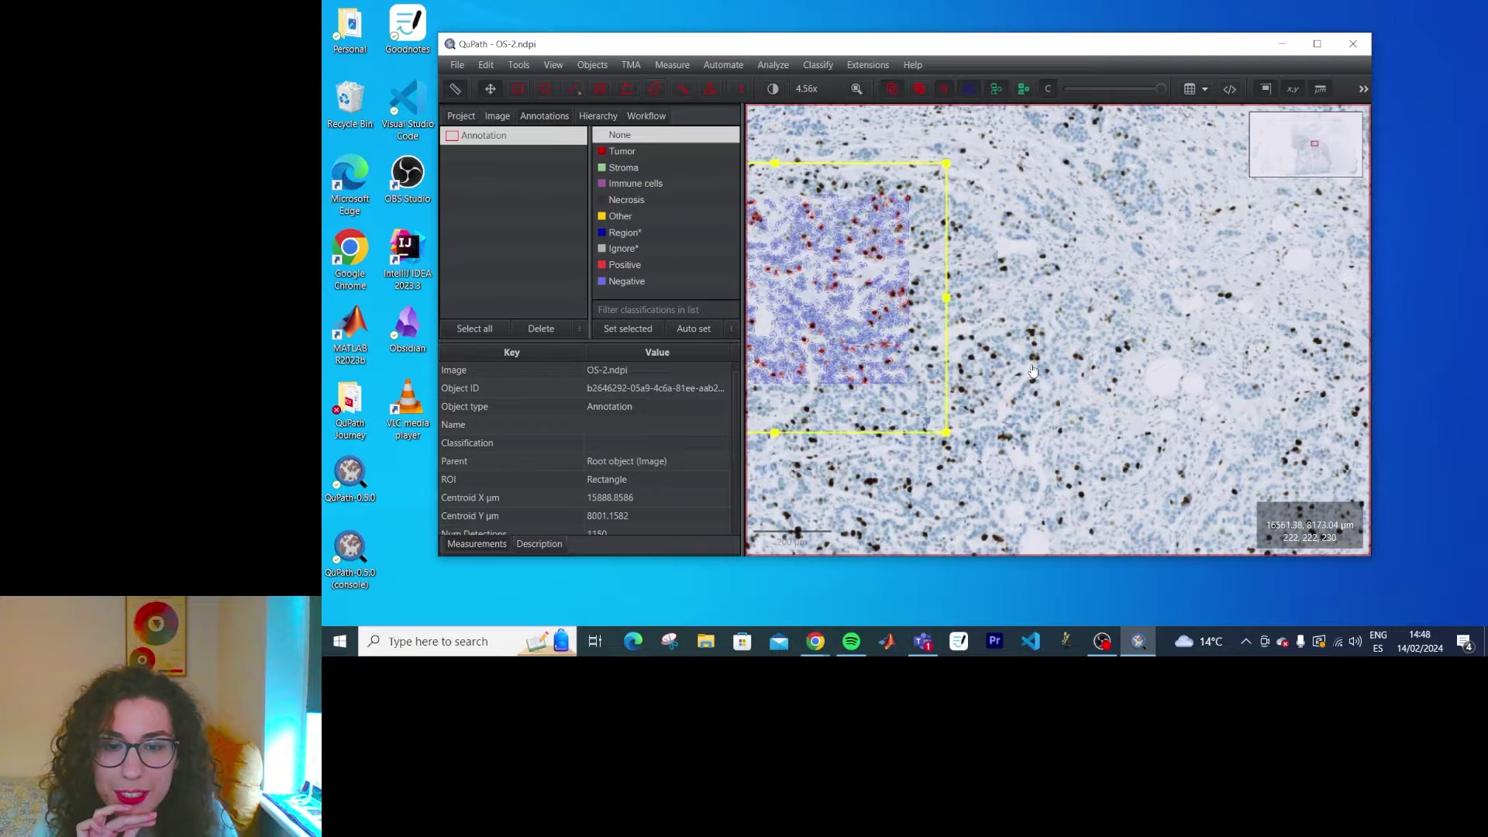
drag(1033, 370, 1249, 401)
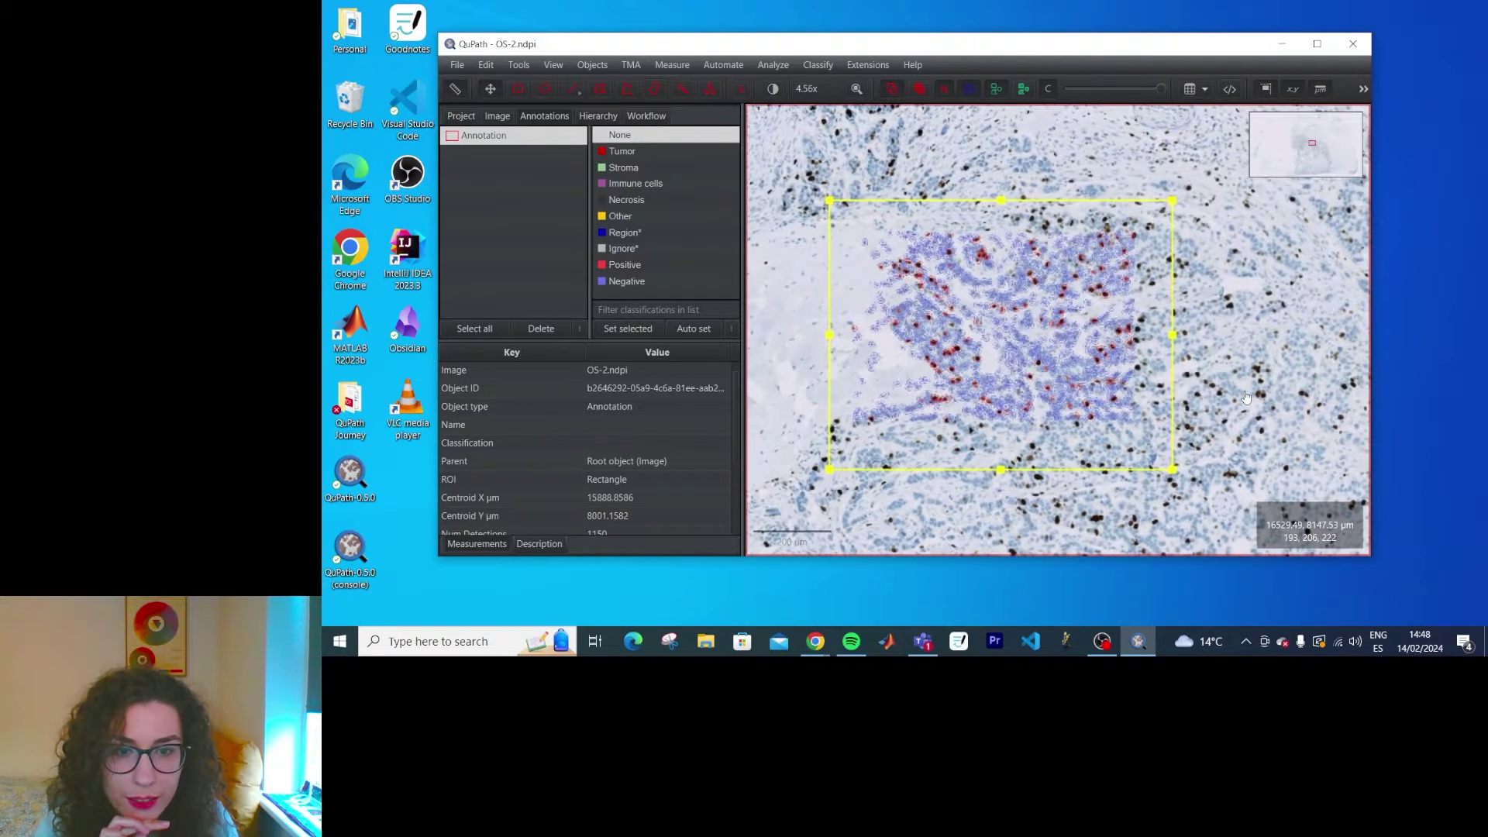
- Delete the newly drawn rectangle annotation while keeping the cell detections inside it
click(547, 147)
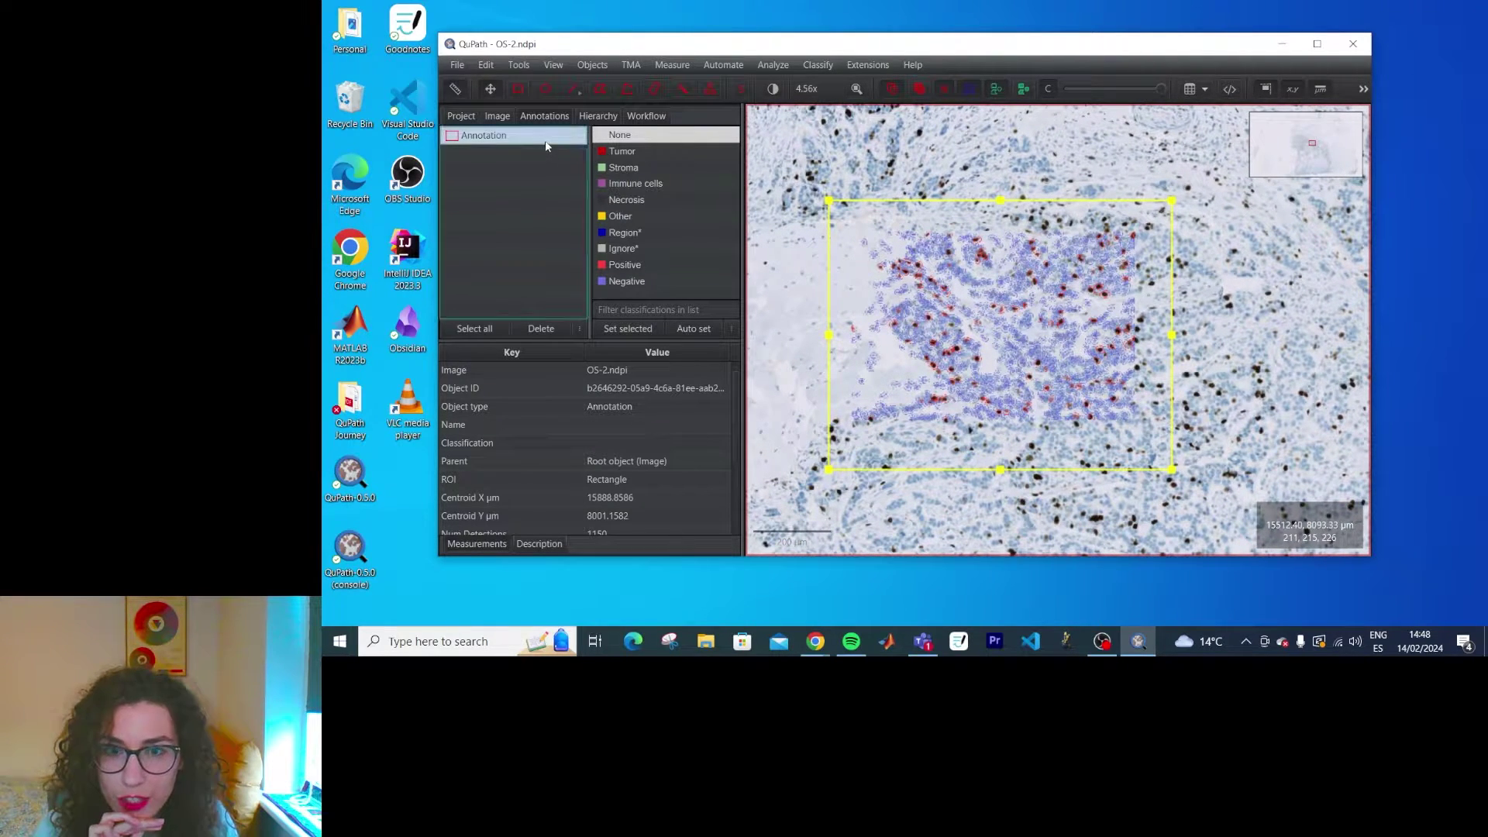
click(975, 208)
key(Delete)
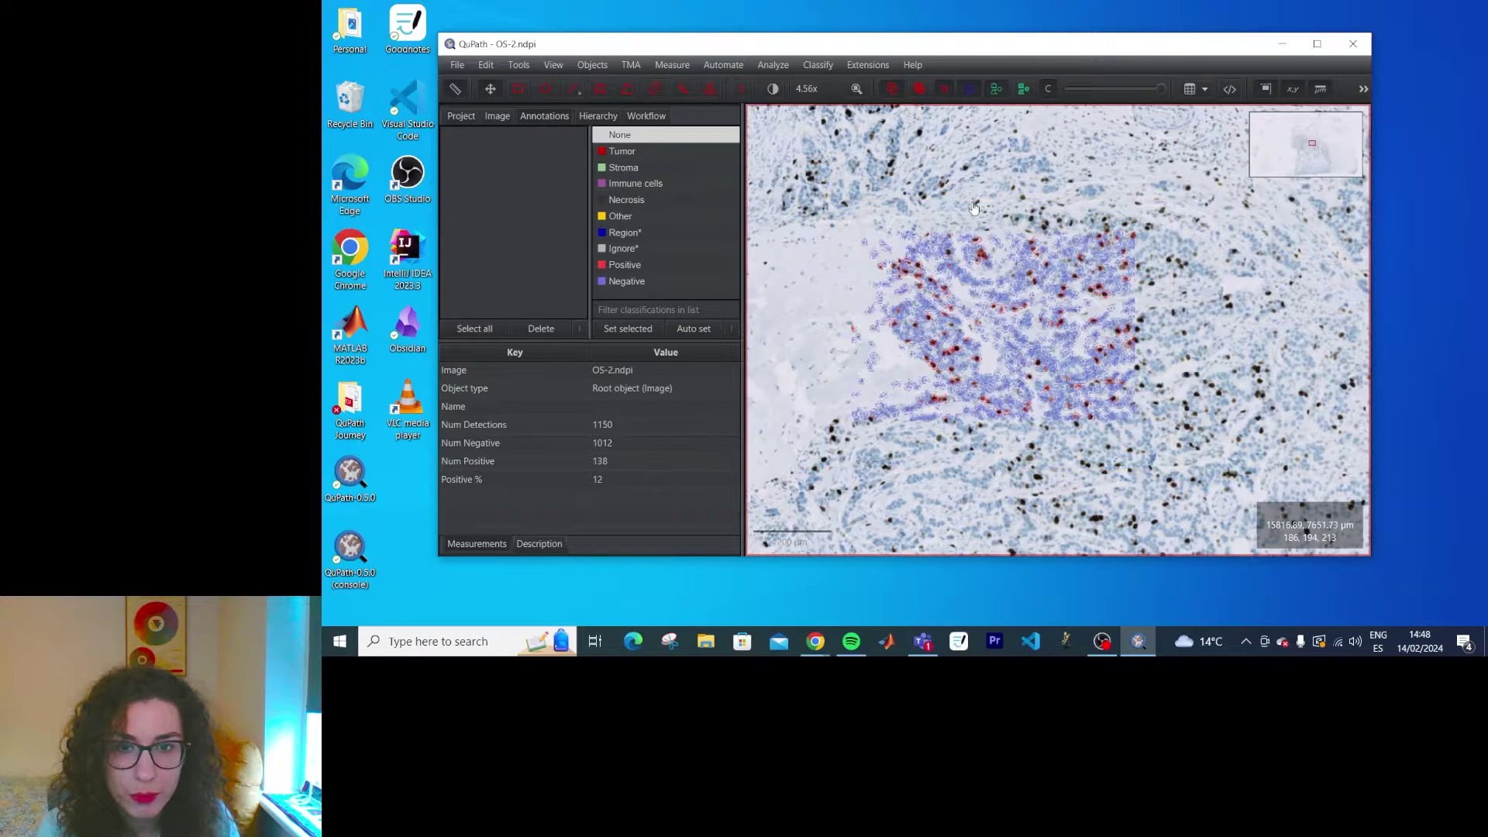
click(916, 331)
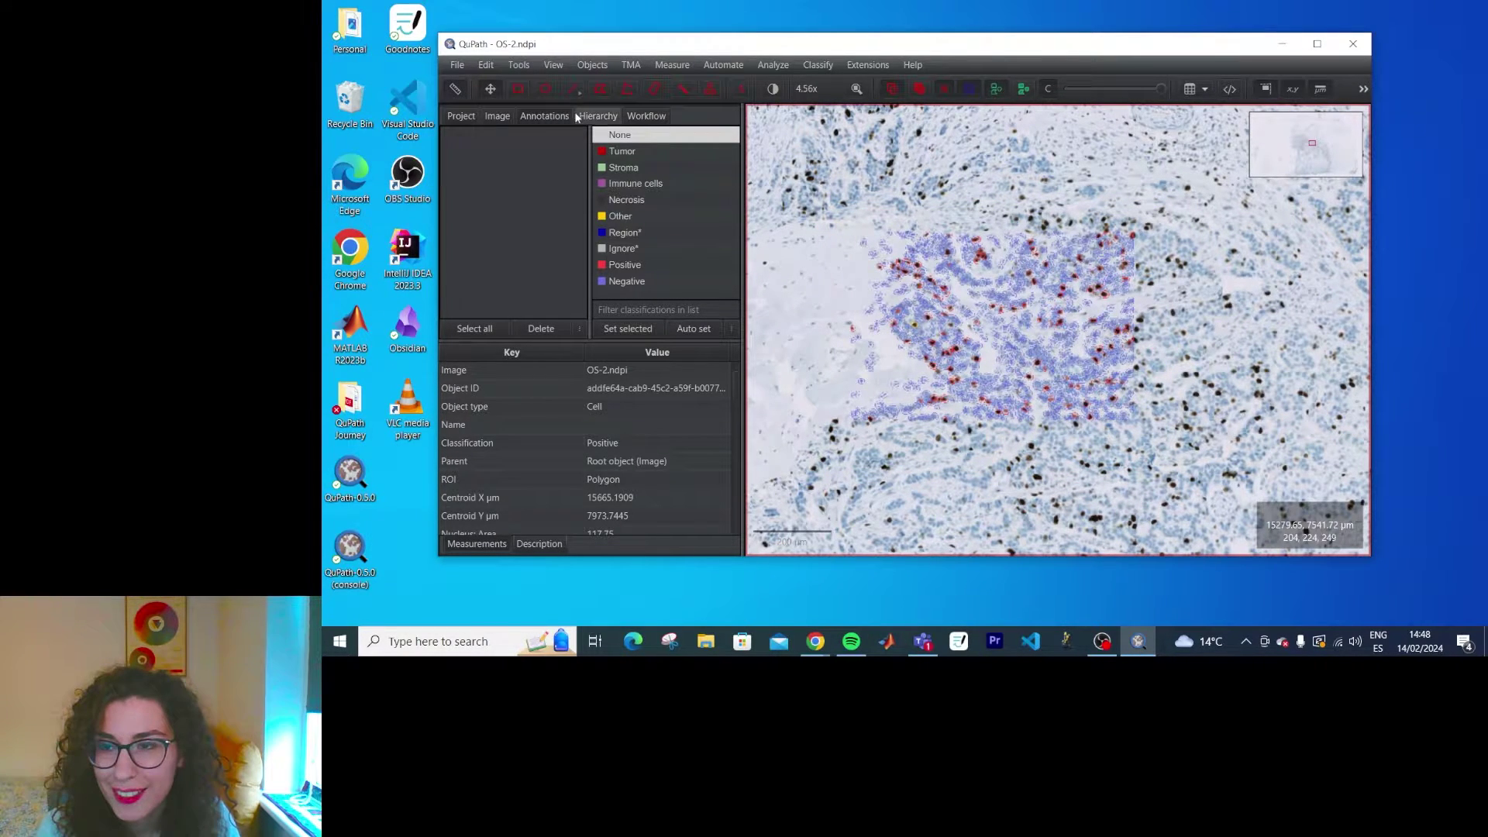
- Select a single positive cell near the lower edge of the detected block and delete that detection
click(1036, 256)
click(1088, 411)
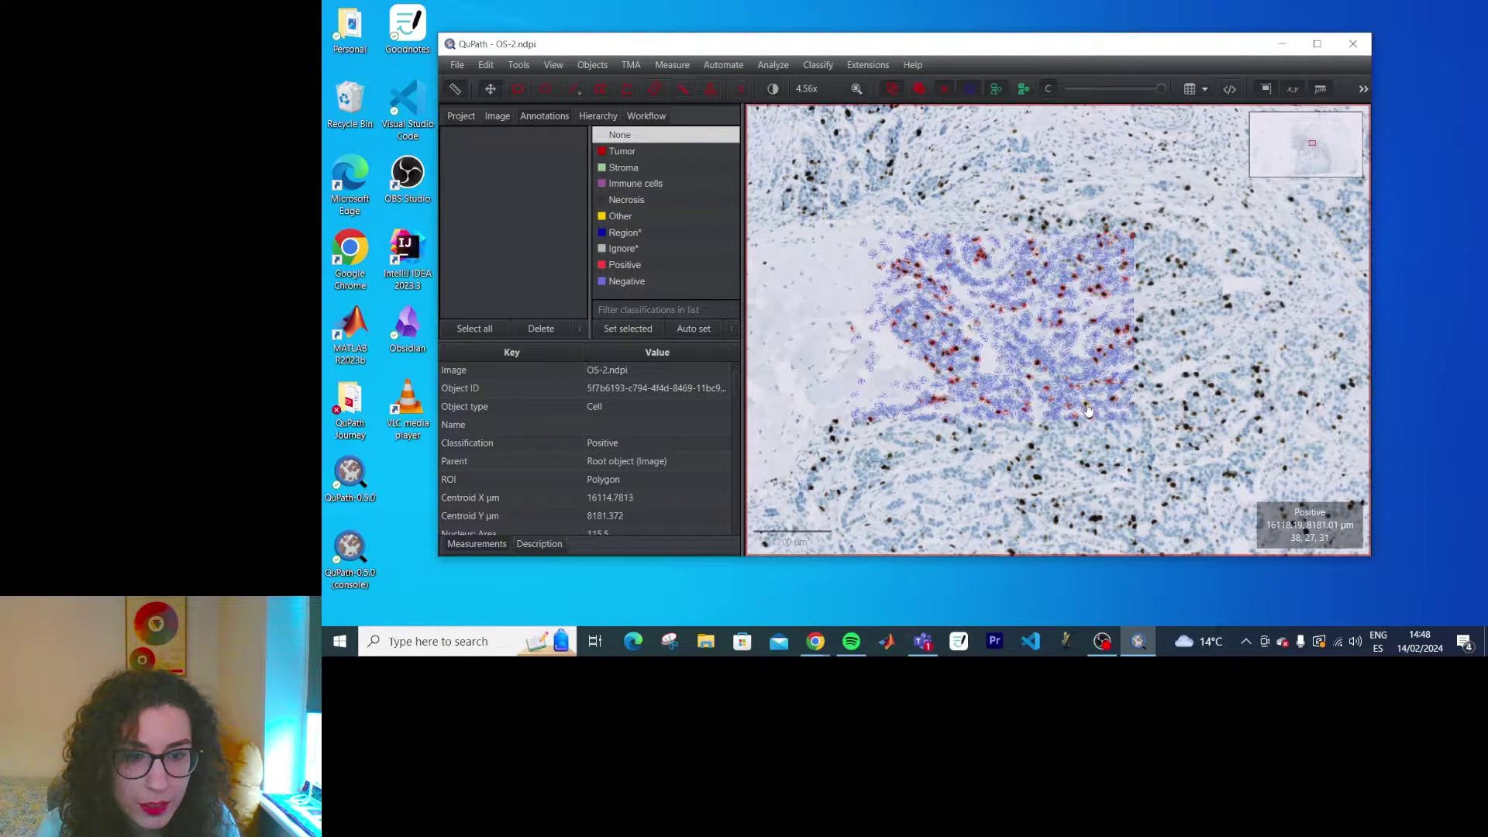
right_click(1088, 409)
click(1105, 417)
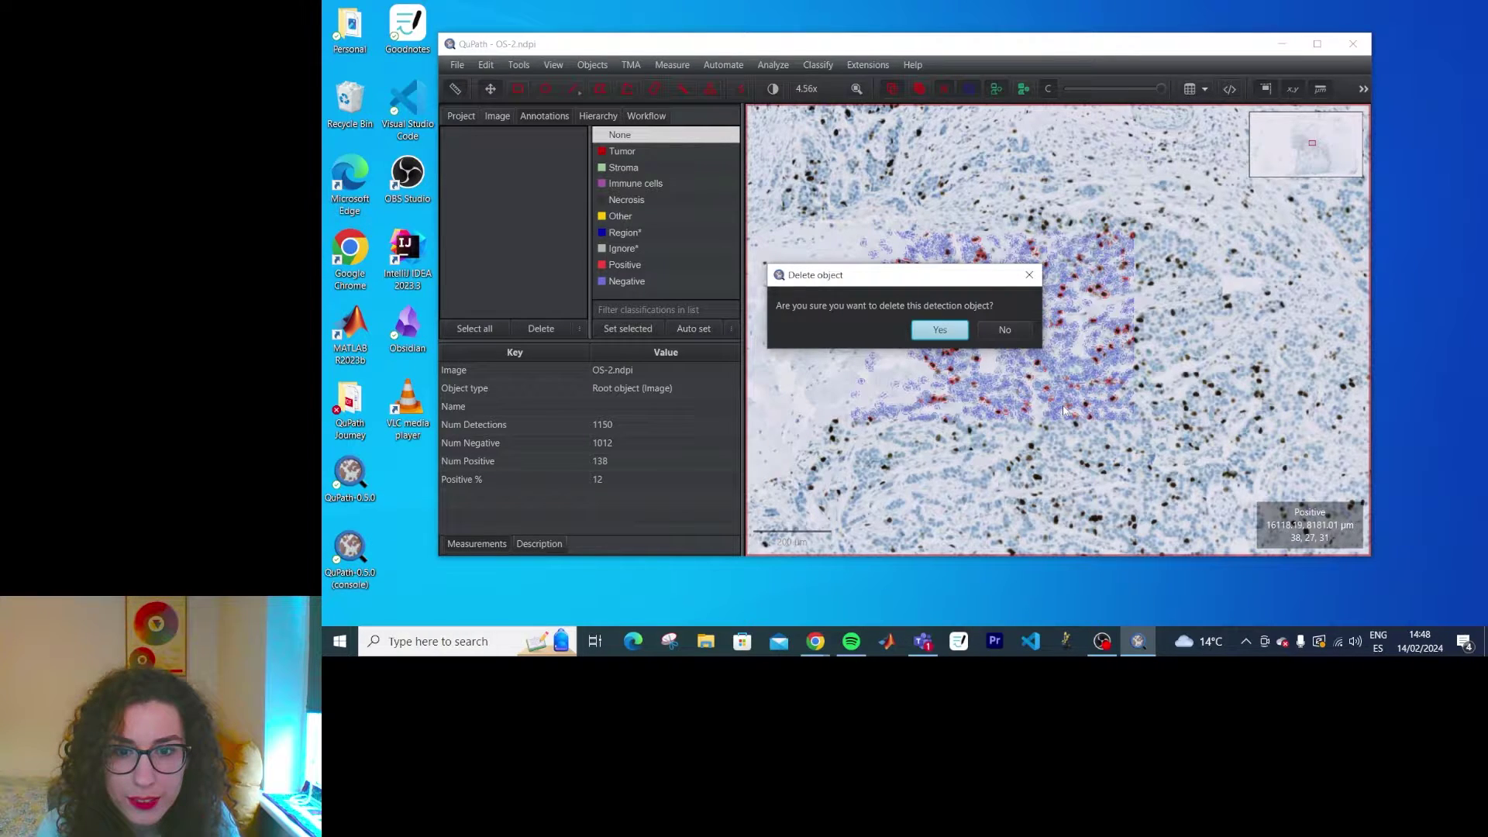
click(940, 335)
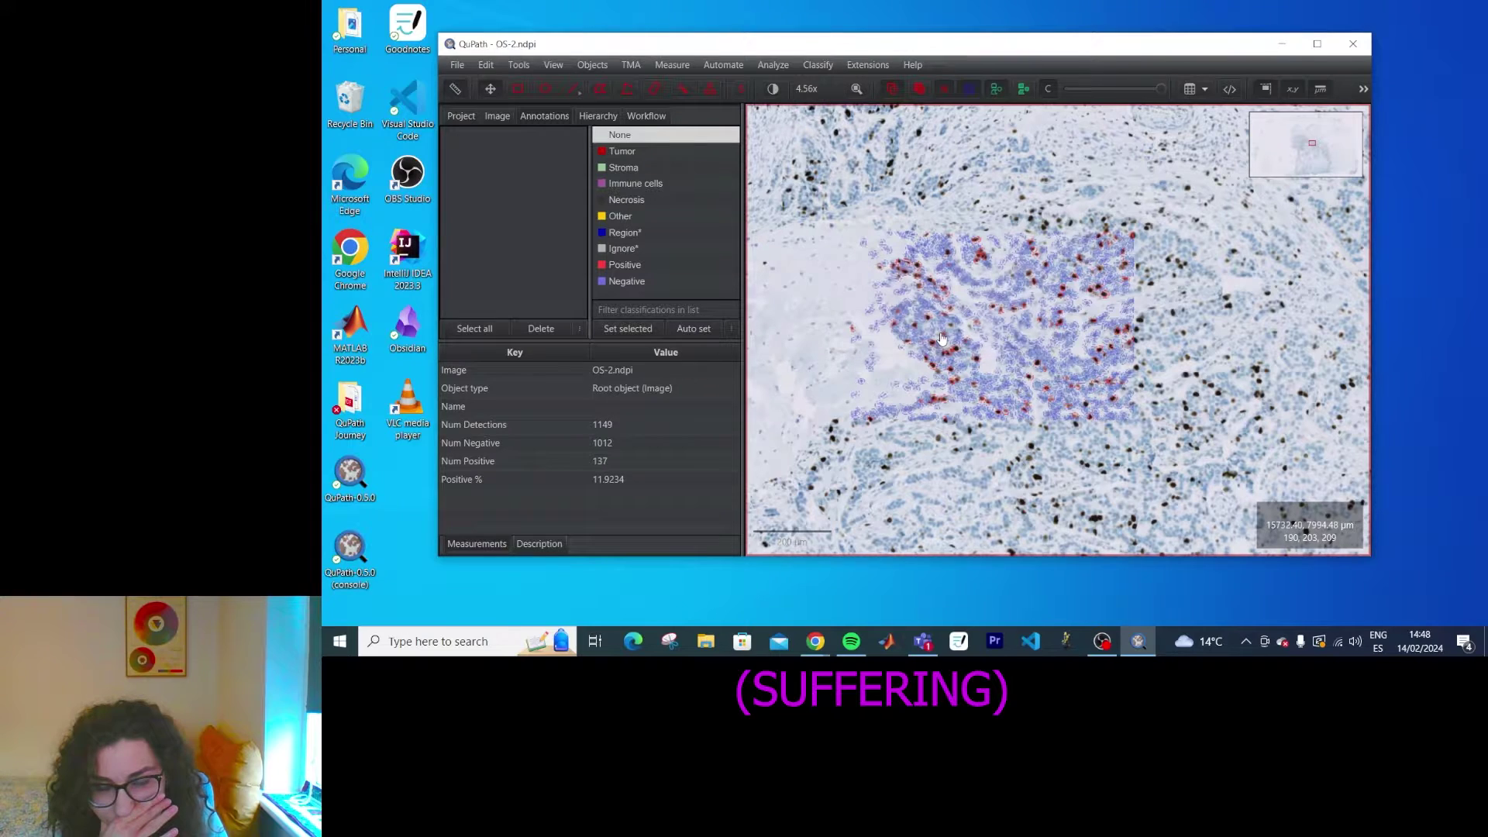
- Try to select all annotations, and examine the remaining cell detections up close
click(472, 332)
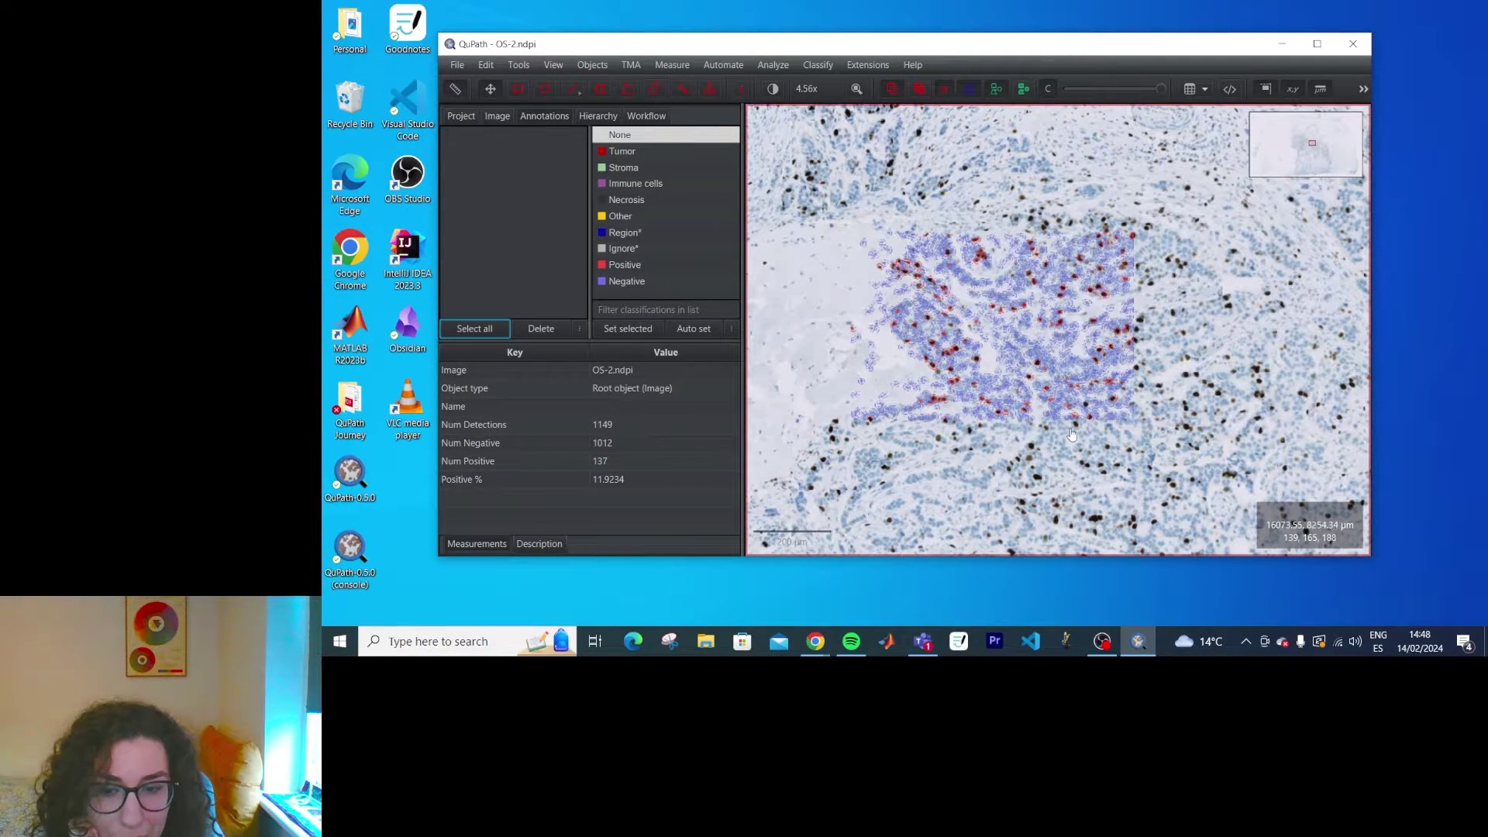
scroll(1071, 434, up, 3)
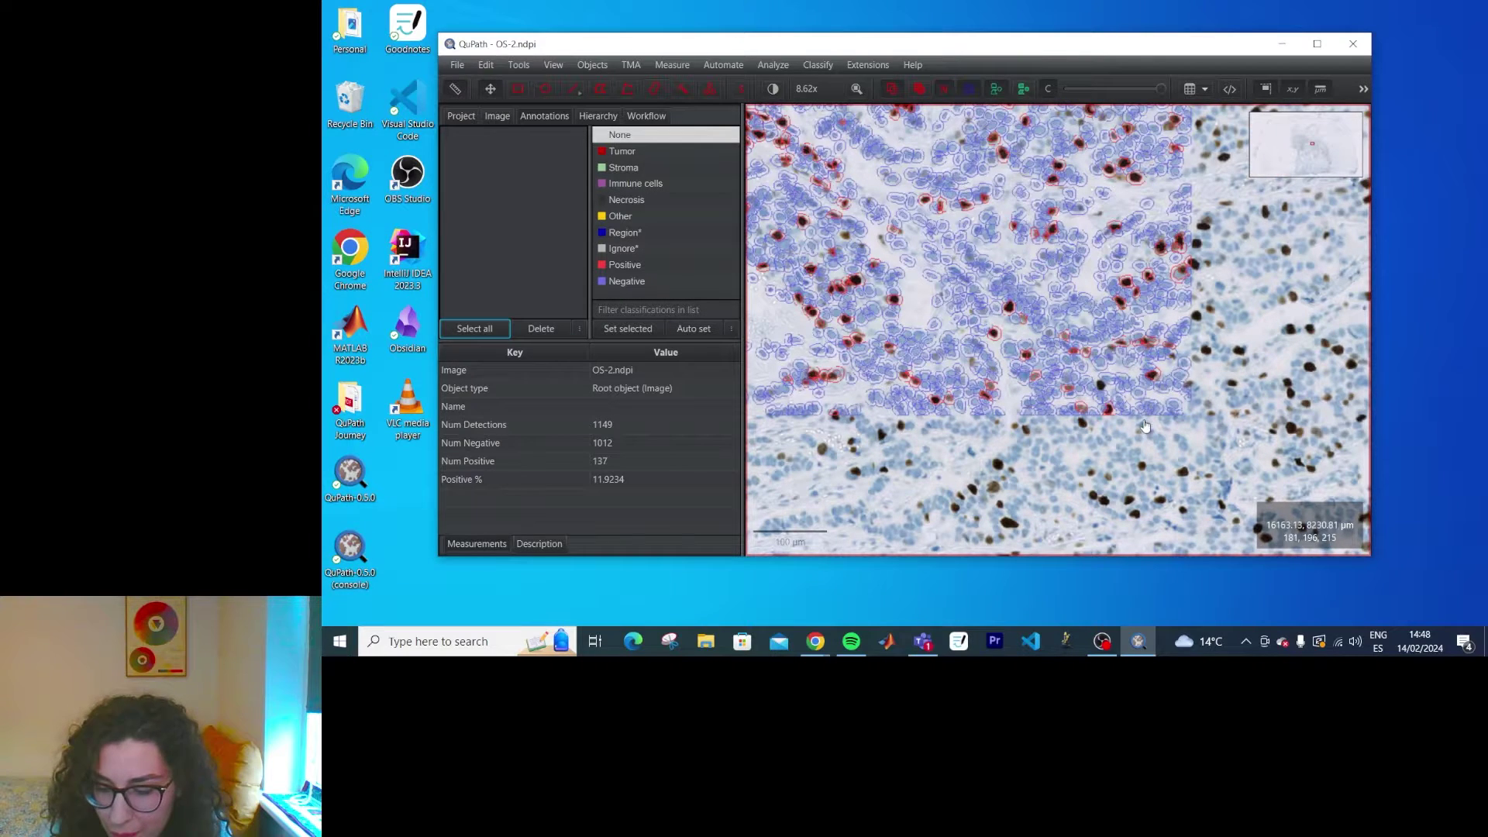
drag(1054, 343, 1103, 409)
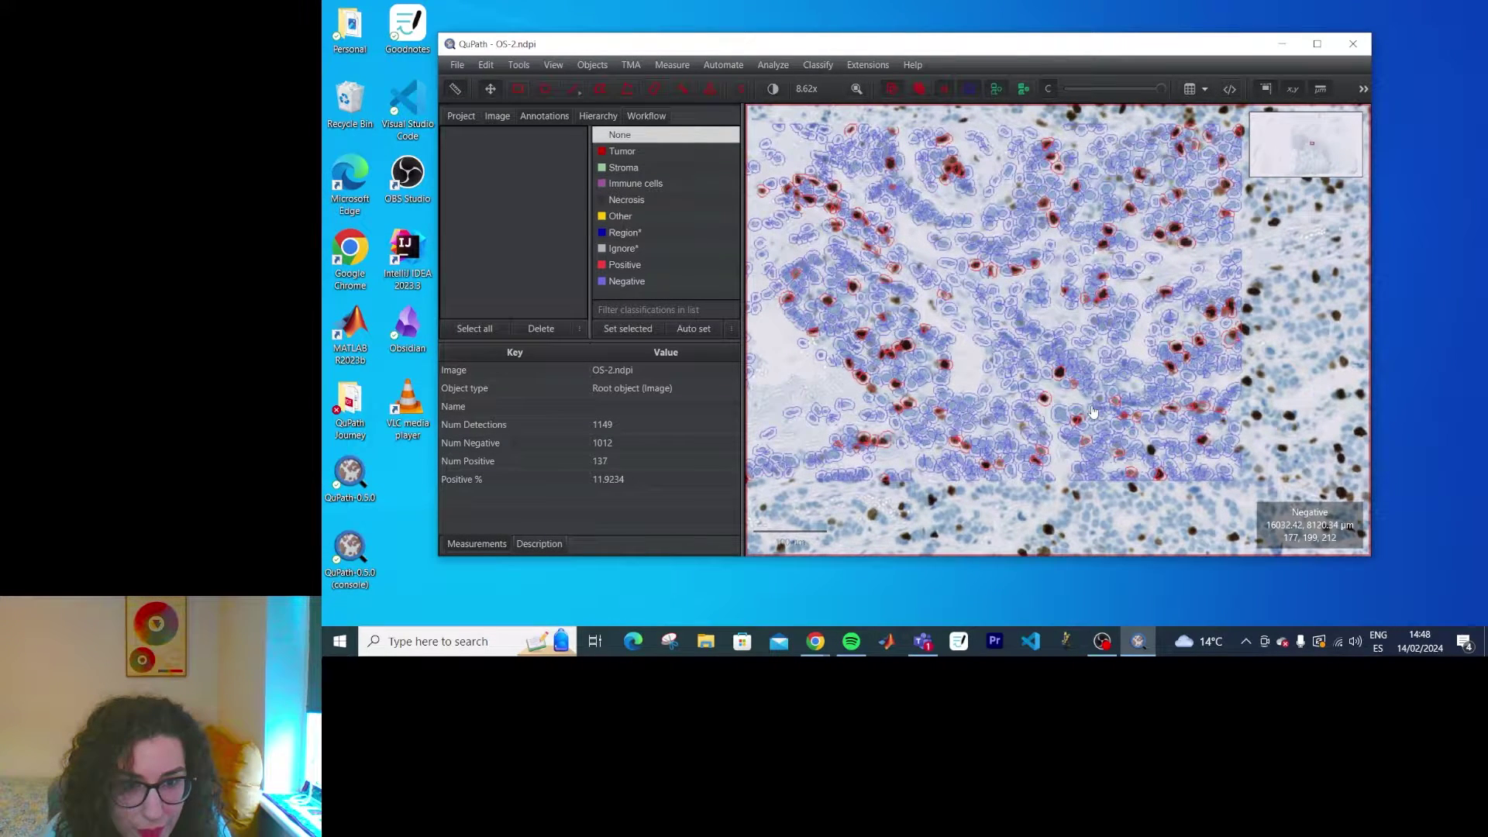
- Delete all objects from the OS-2.ndpi image, clearing every remaining cell detection
key(alt+Tab)
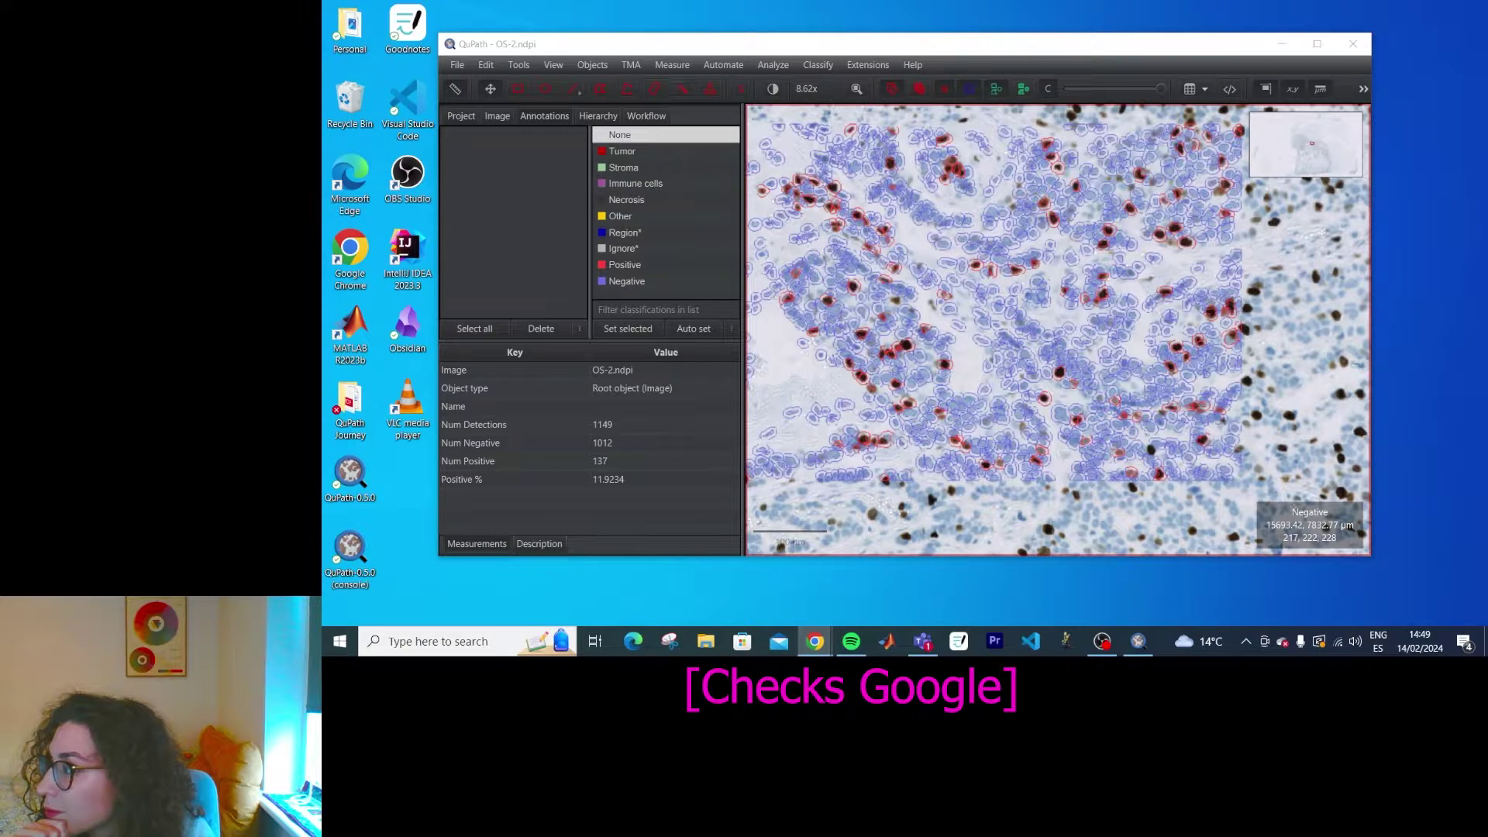
click(595, 67)
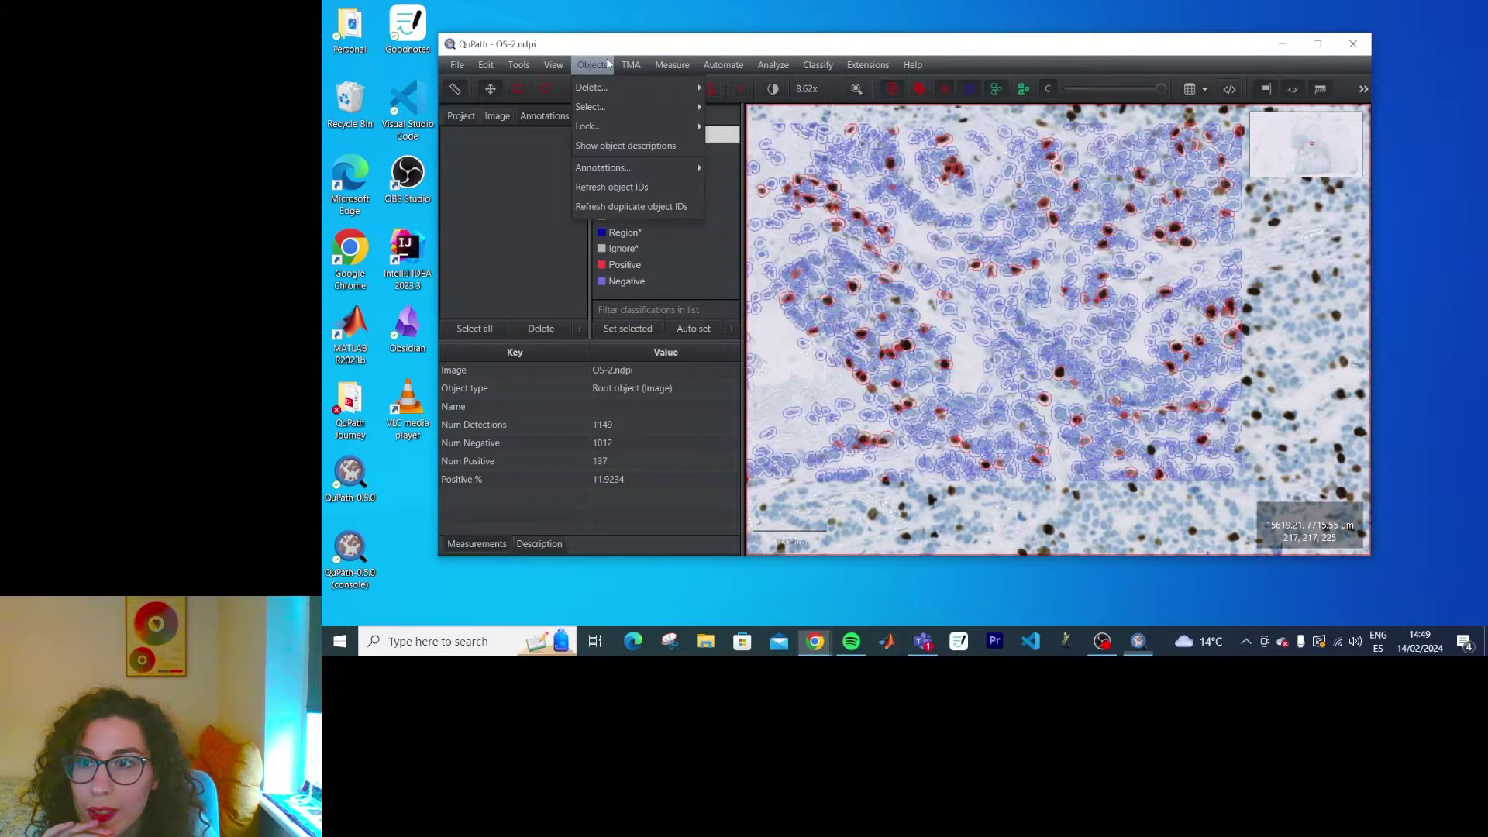
mouse_move(598, 91)
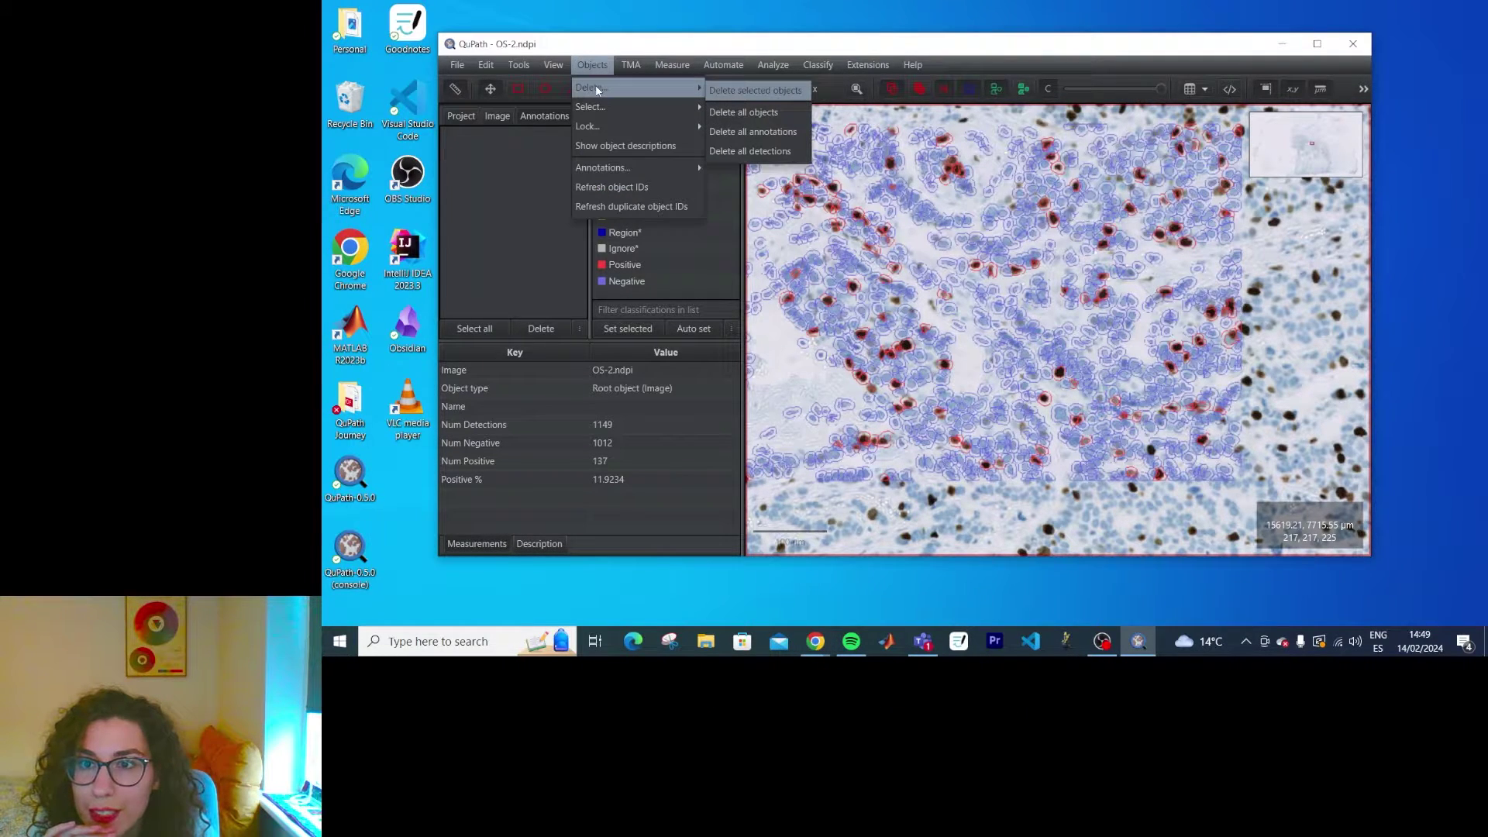
click(767, 113)
click(938, 332)
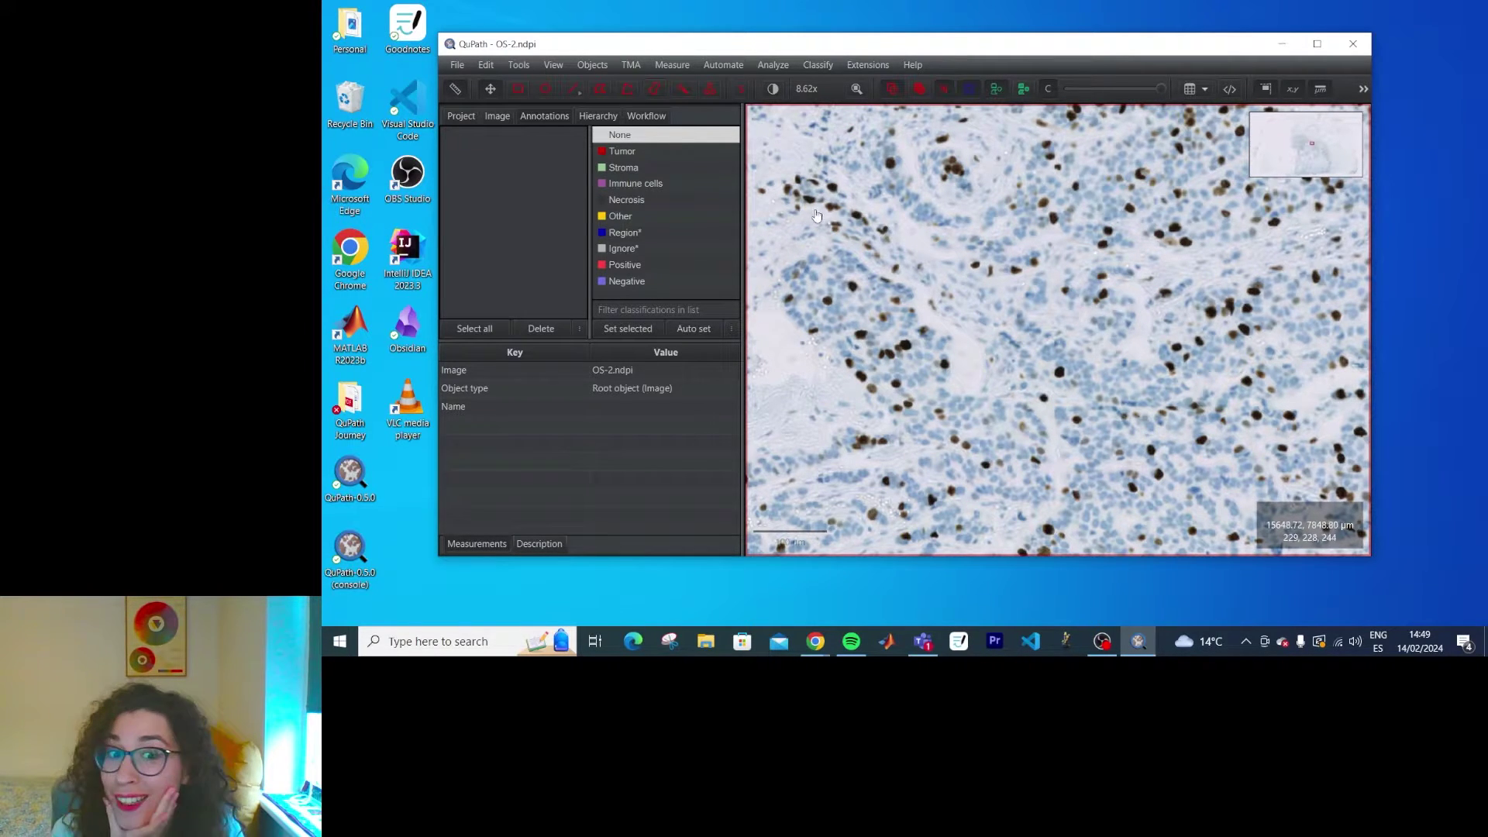
- Draw a rectangle annotation of about 93,450 µm² around a dense cluster of brown and blue nuclei
scroll(958, 285, down, 8)
drag(958, 286, 926, 374)
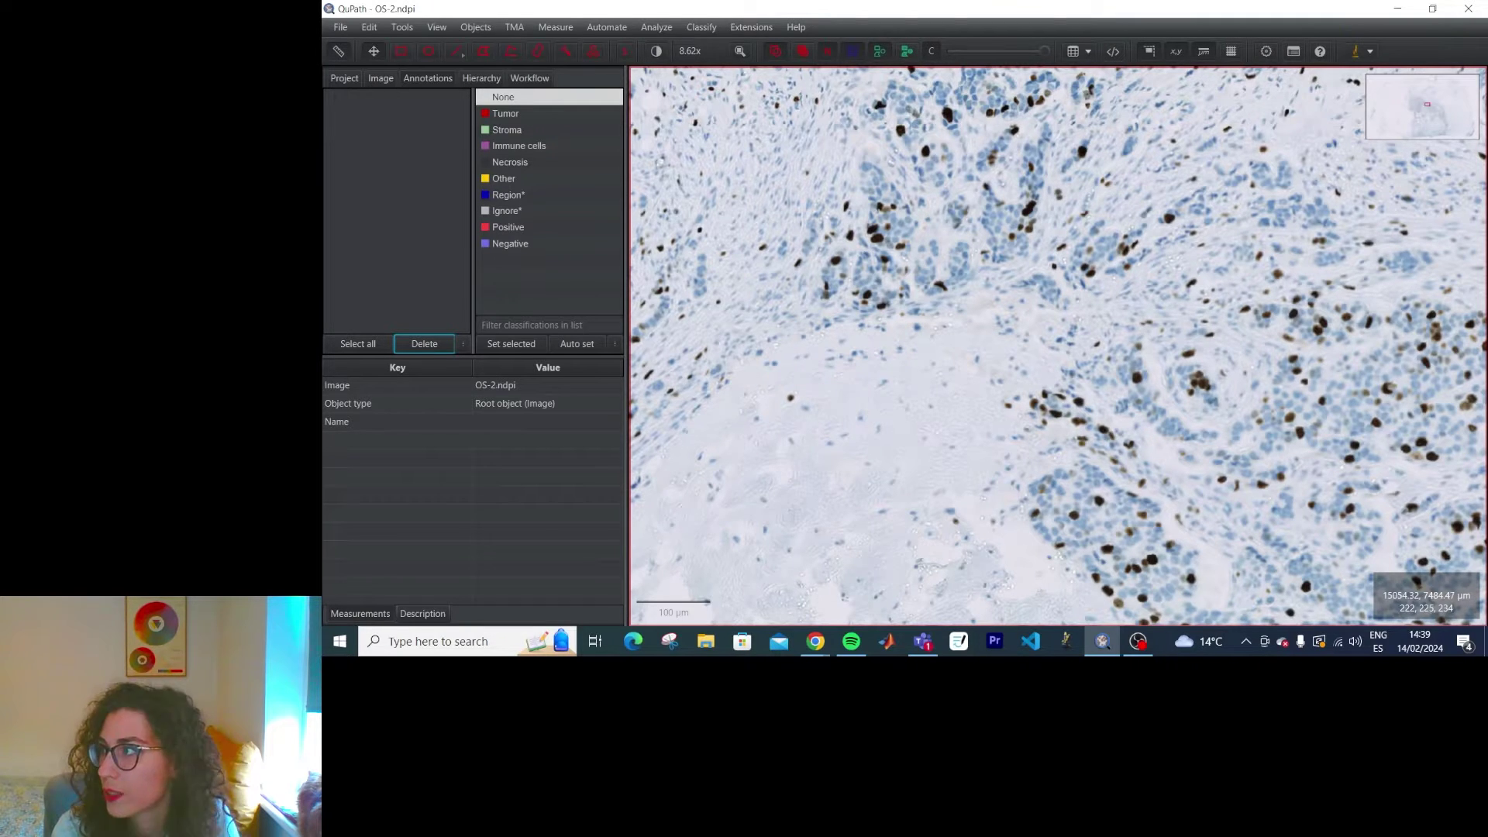
scroll(1207, 350, up, 5)
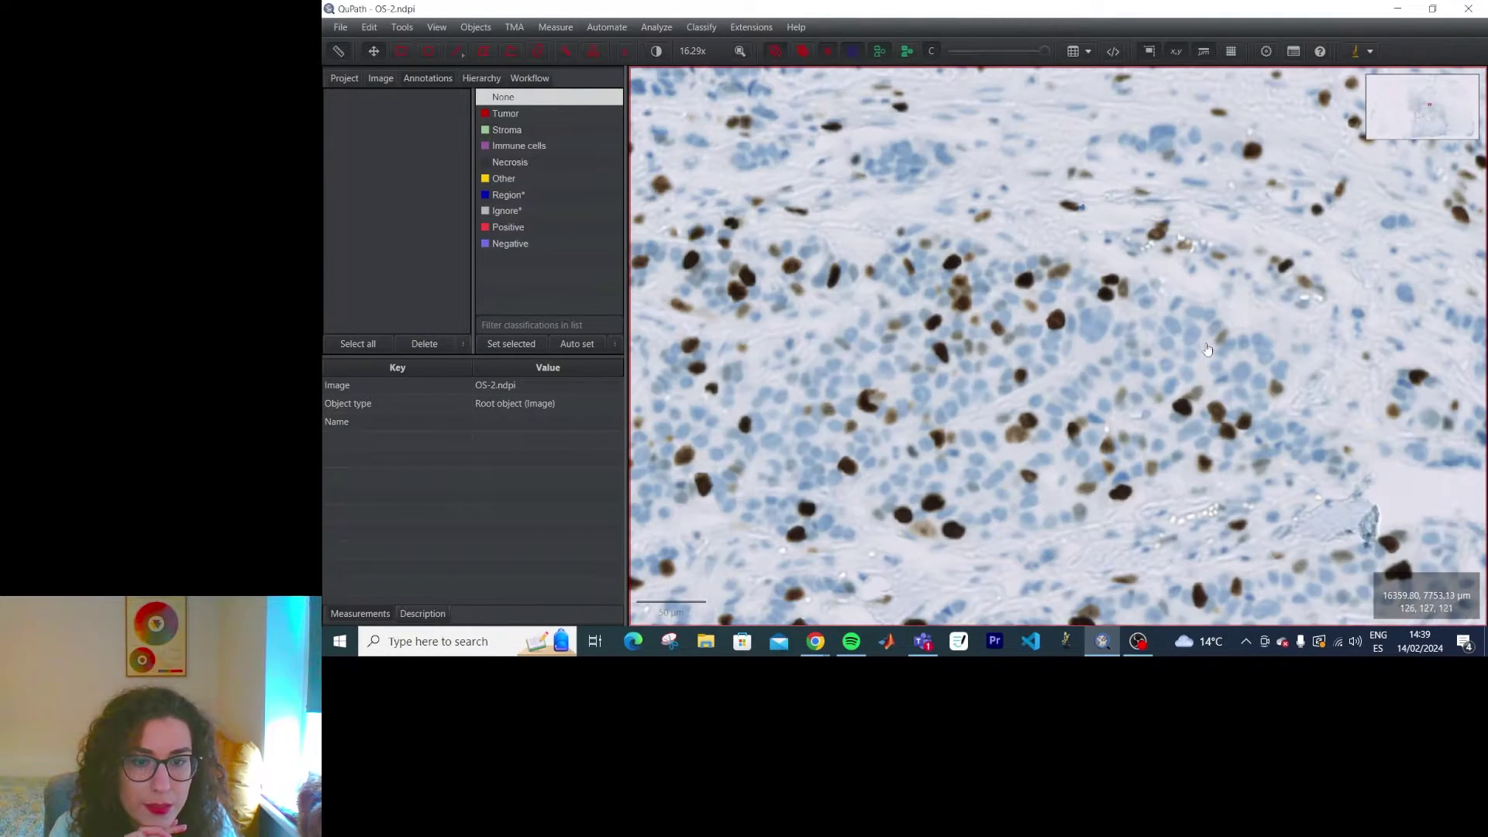
drag(1207, 349, 1123, 311)
click(401, 52)
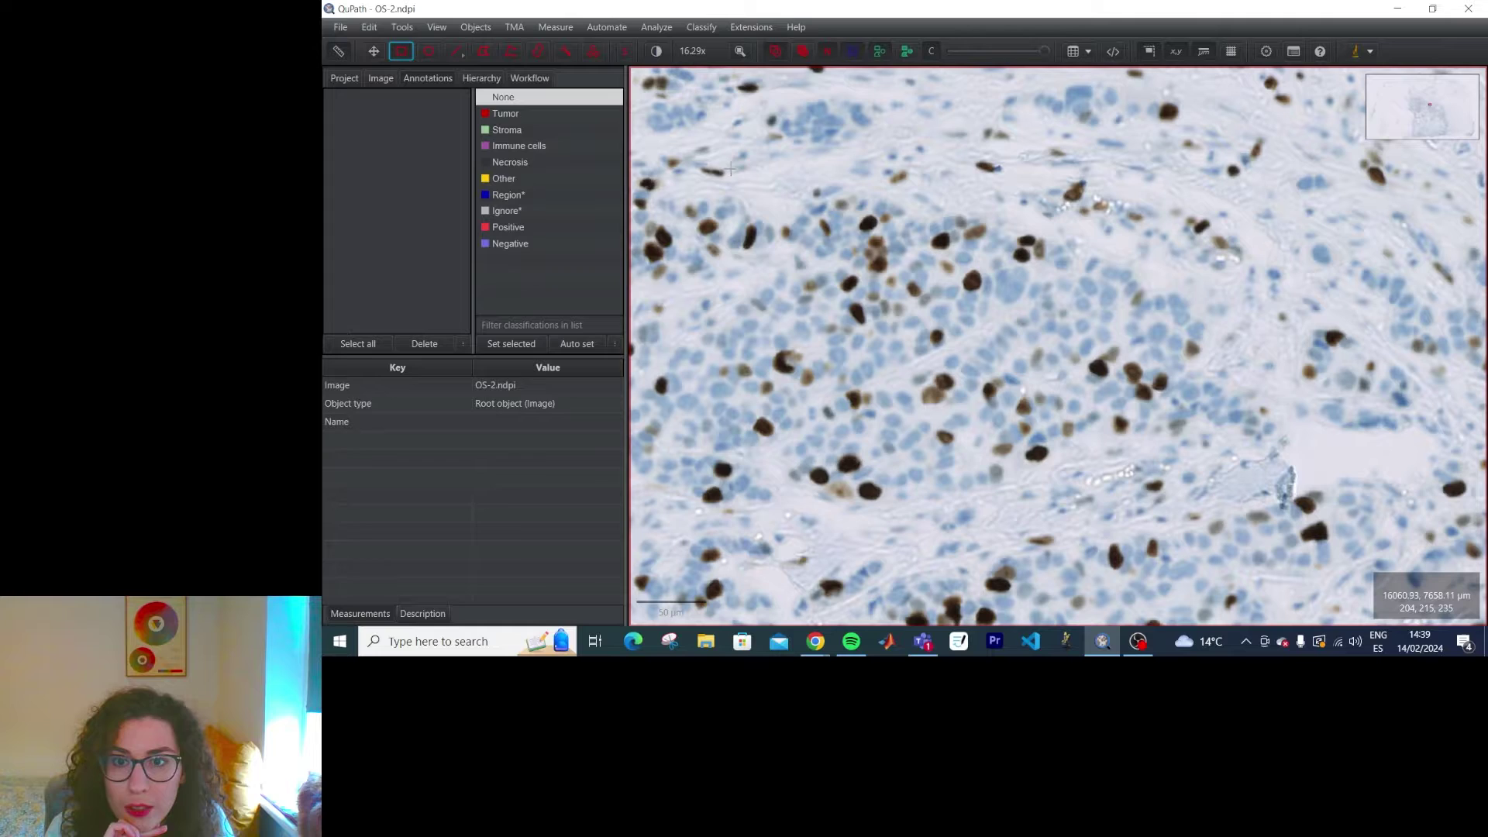
mouse_move(731, 168)
mouse_down()
mouse_move(1218, 505)
mouse_move(1214, 527)
mouse_up()
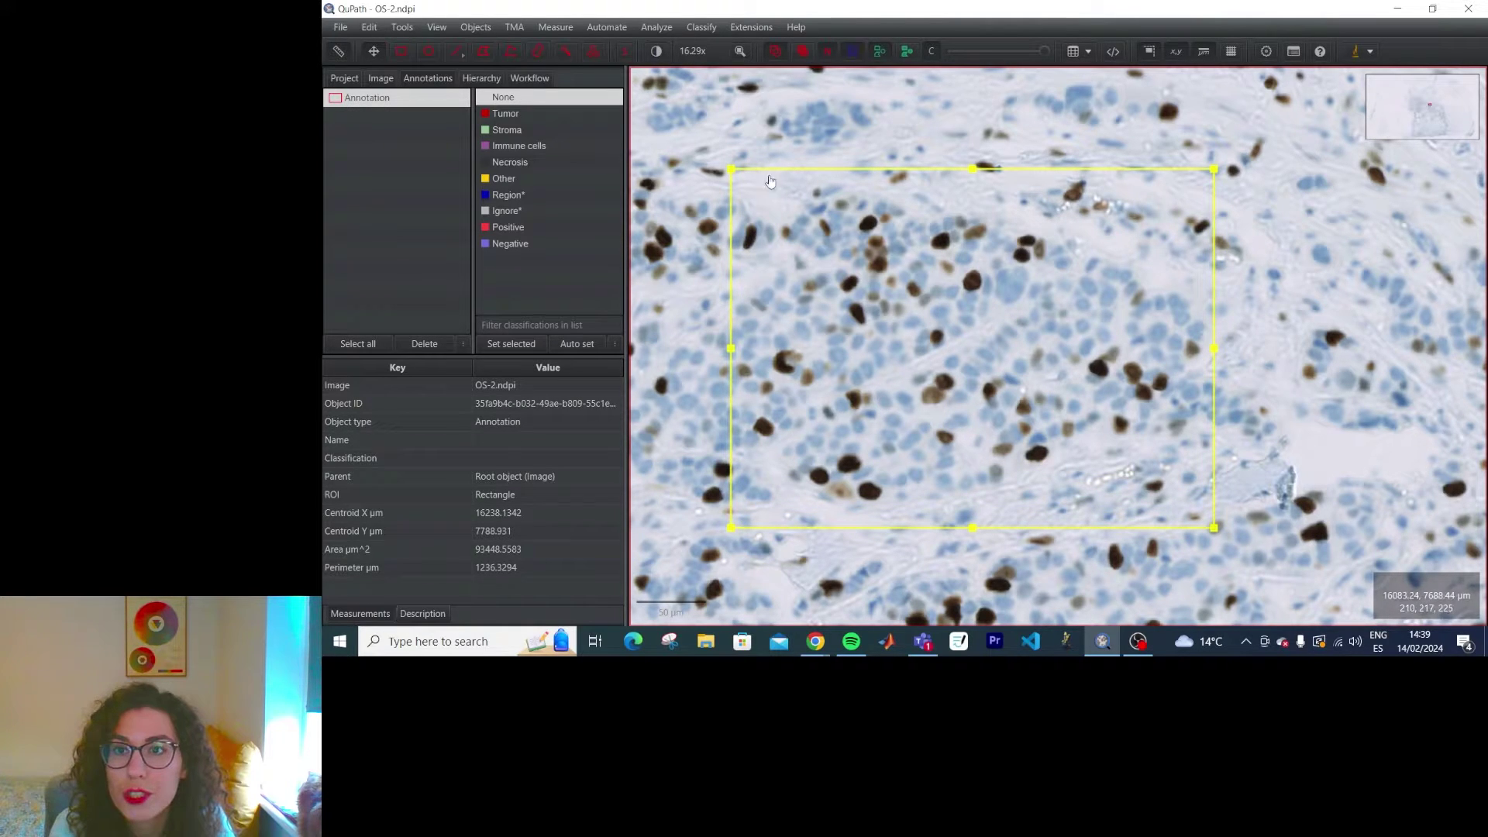
- Run positive cell detection on the rectangle with Optical density sum as the detection image and the other parameters at their defaults
click(656, 27)
mouse_move(669, 89)
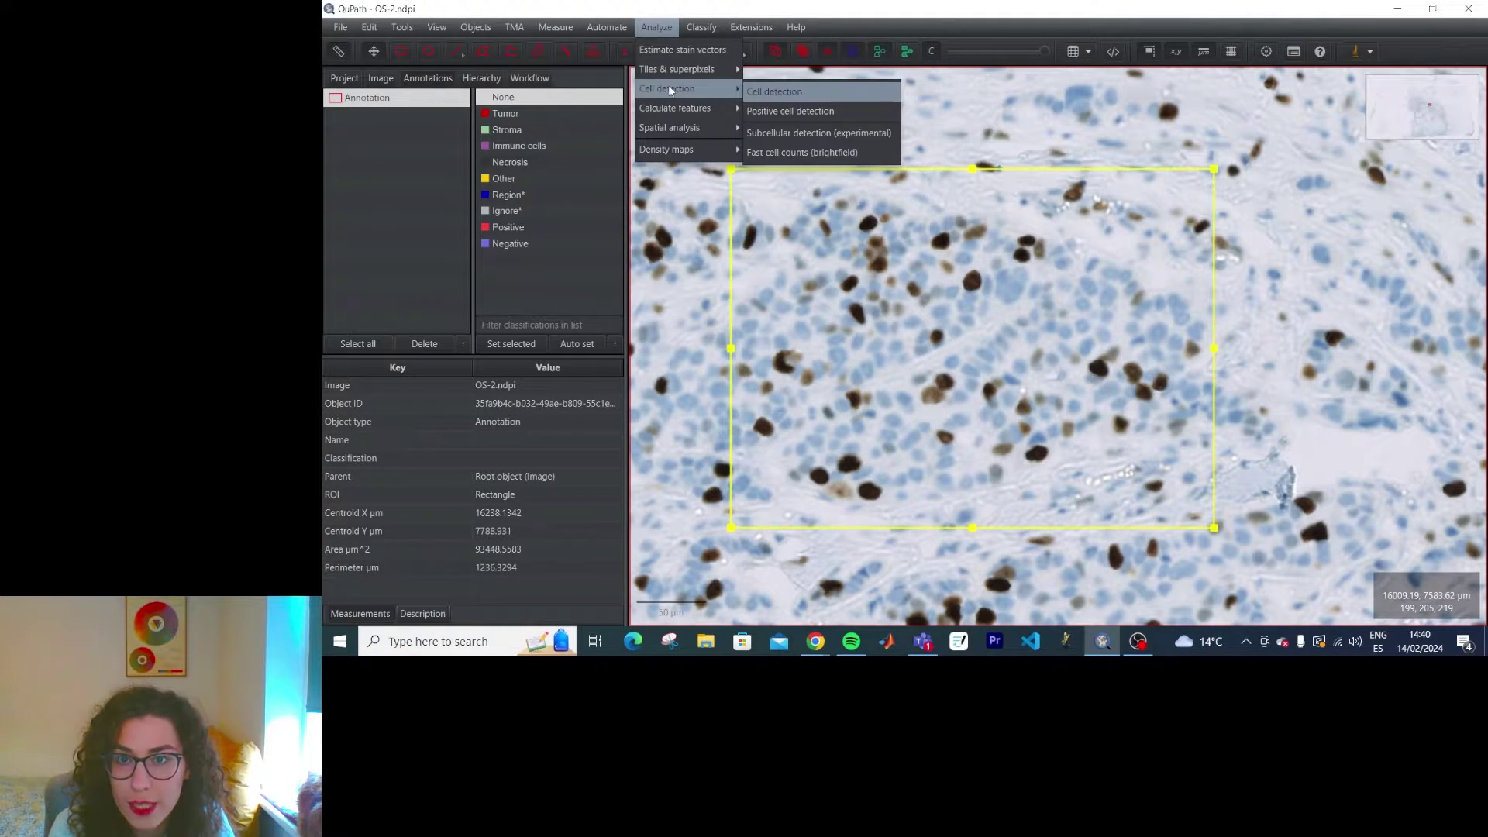
click(798, 109)
drag(888, 52, 514, 84)
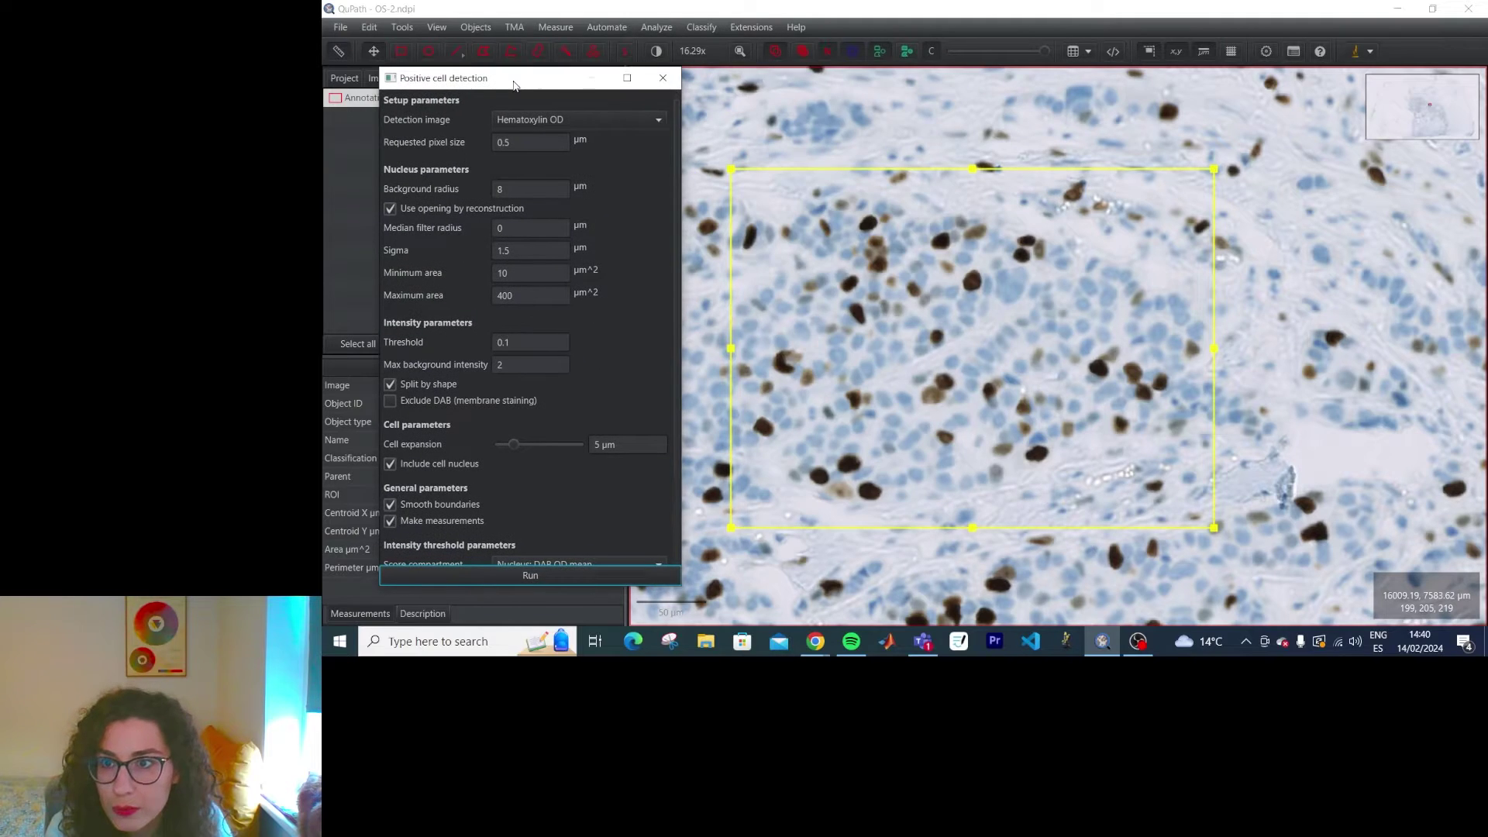
click(612, 120)
click(566, 158)
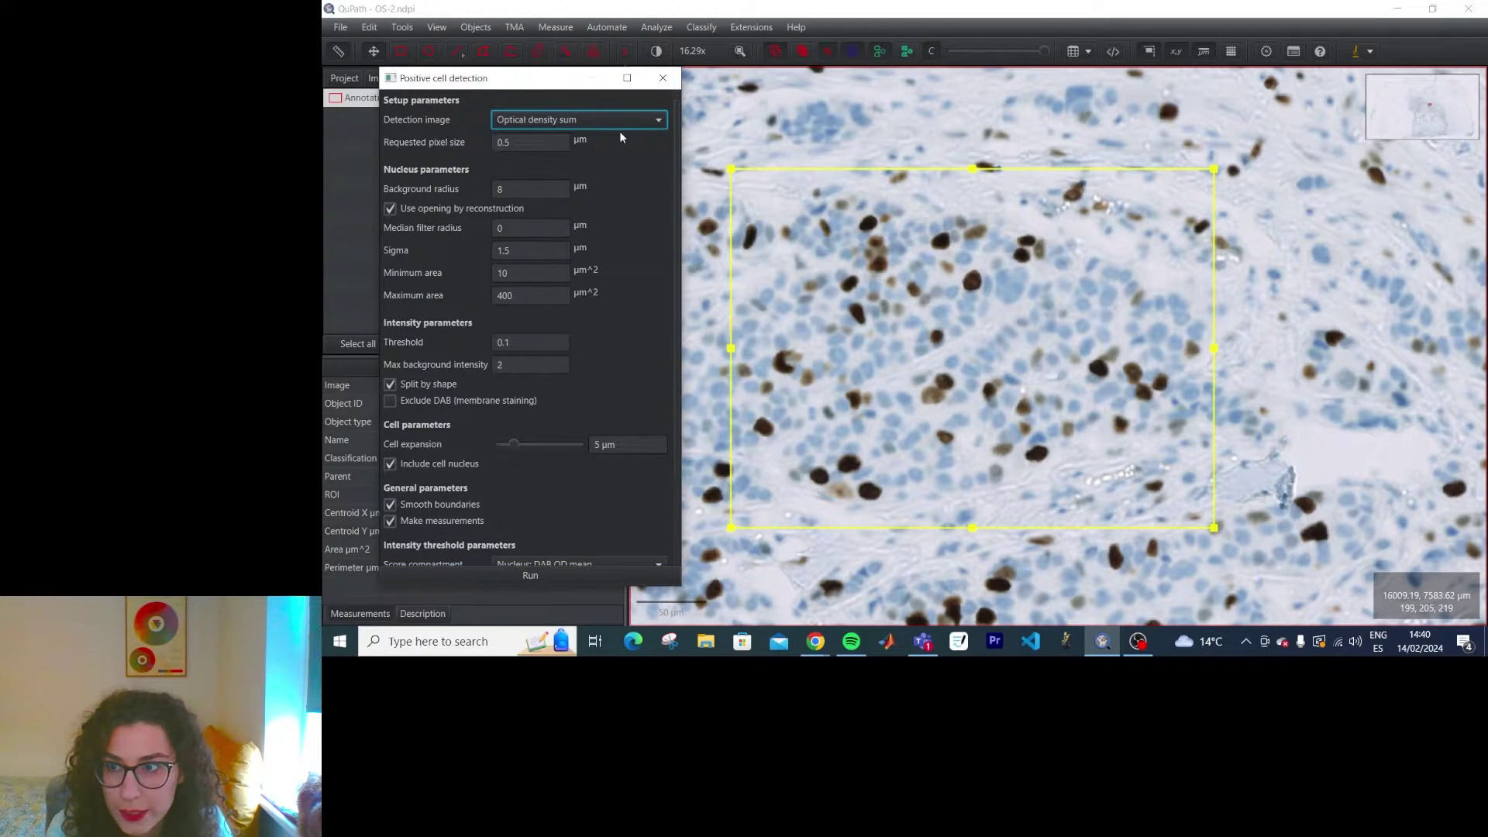
scroll(545, 486, down, 2)
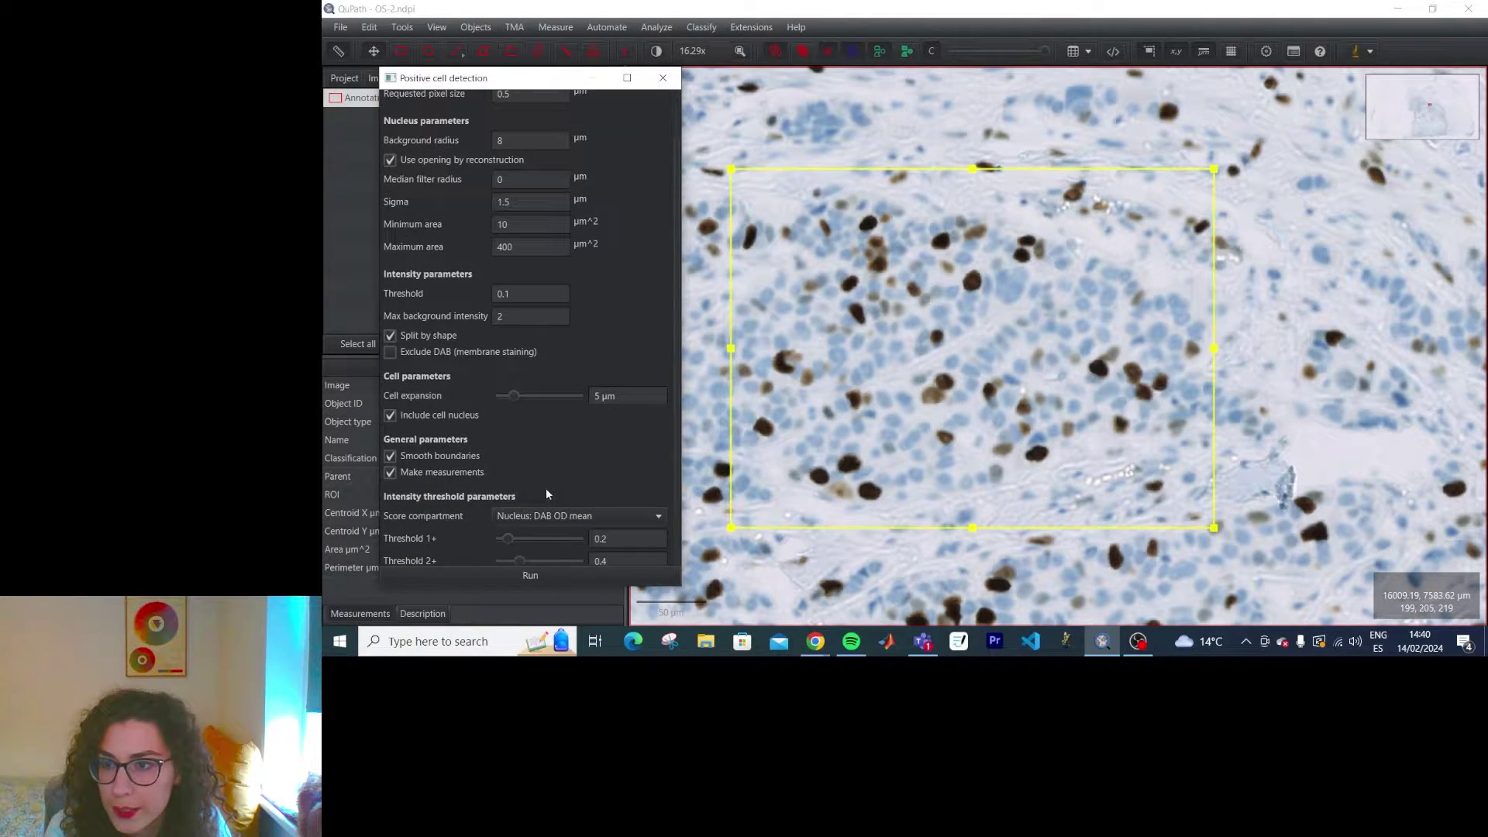
scroll(545, 510, up, 2)
click(530, 575)
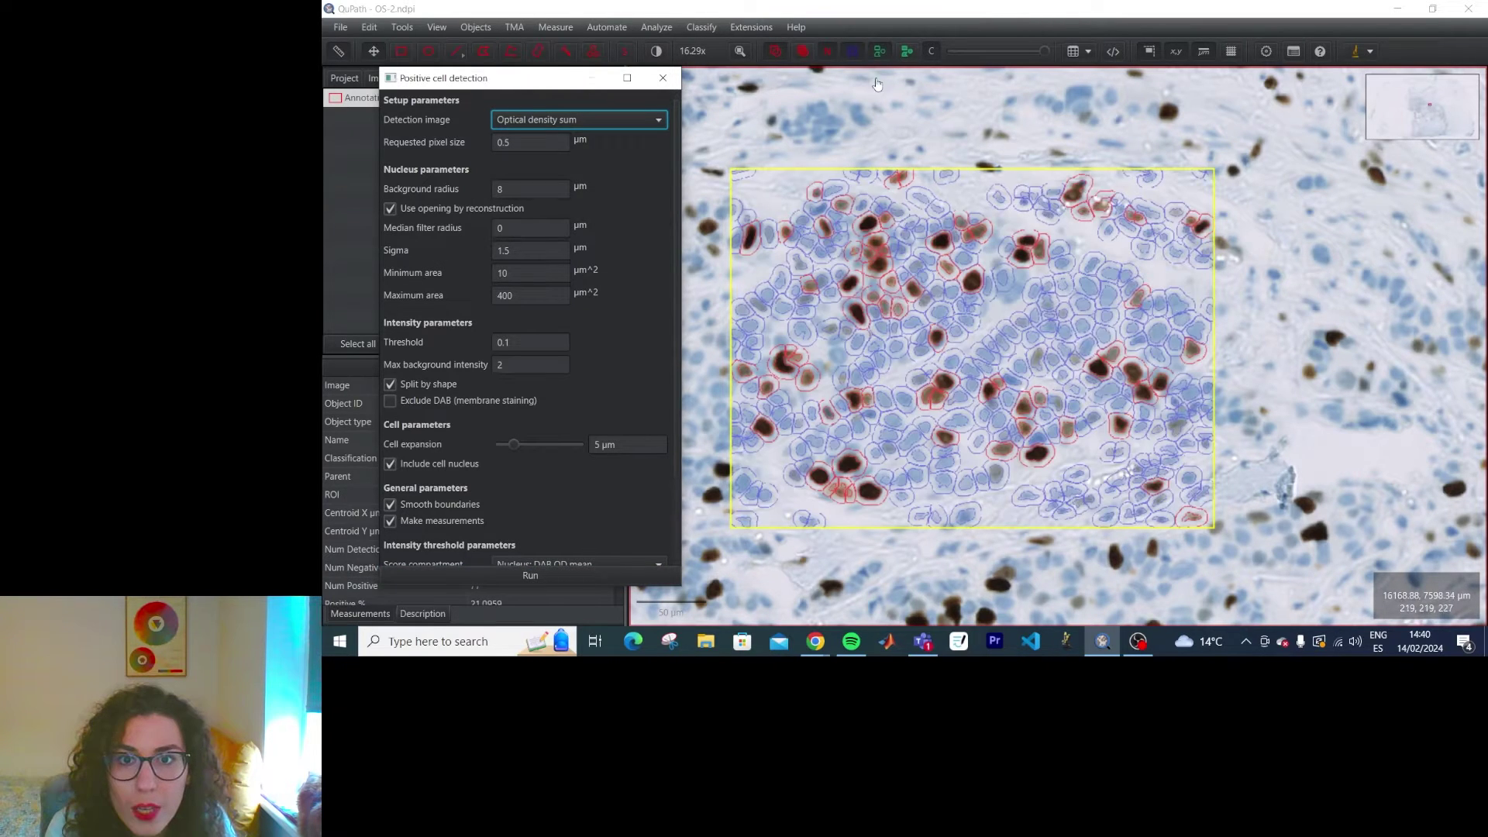
- Fill the detected cells with their class colours, inspect them up close, and turn the filling off again
click(904, 53)
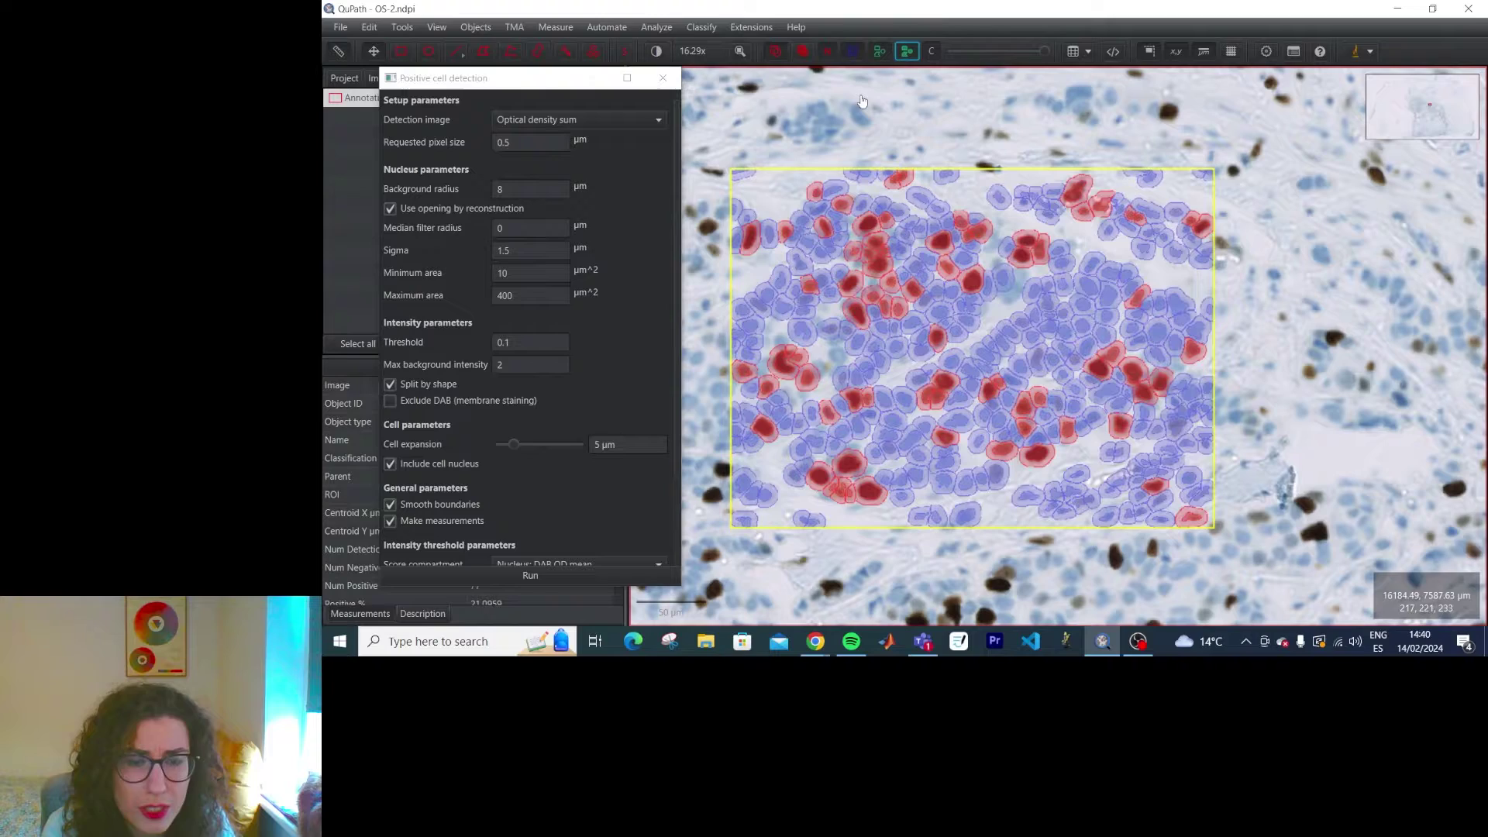
scroll(1092, 201, up, 5)
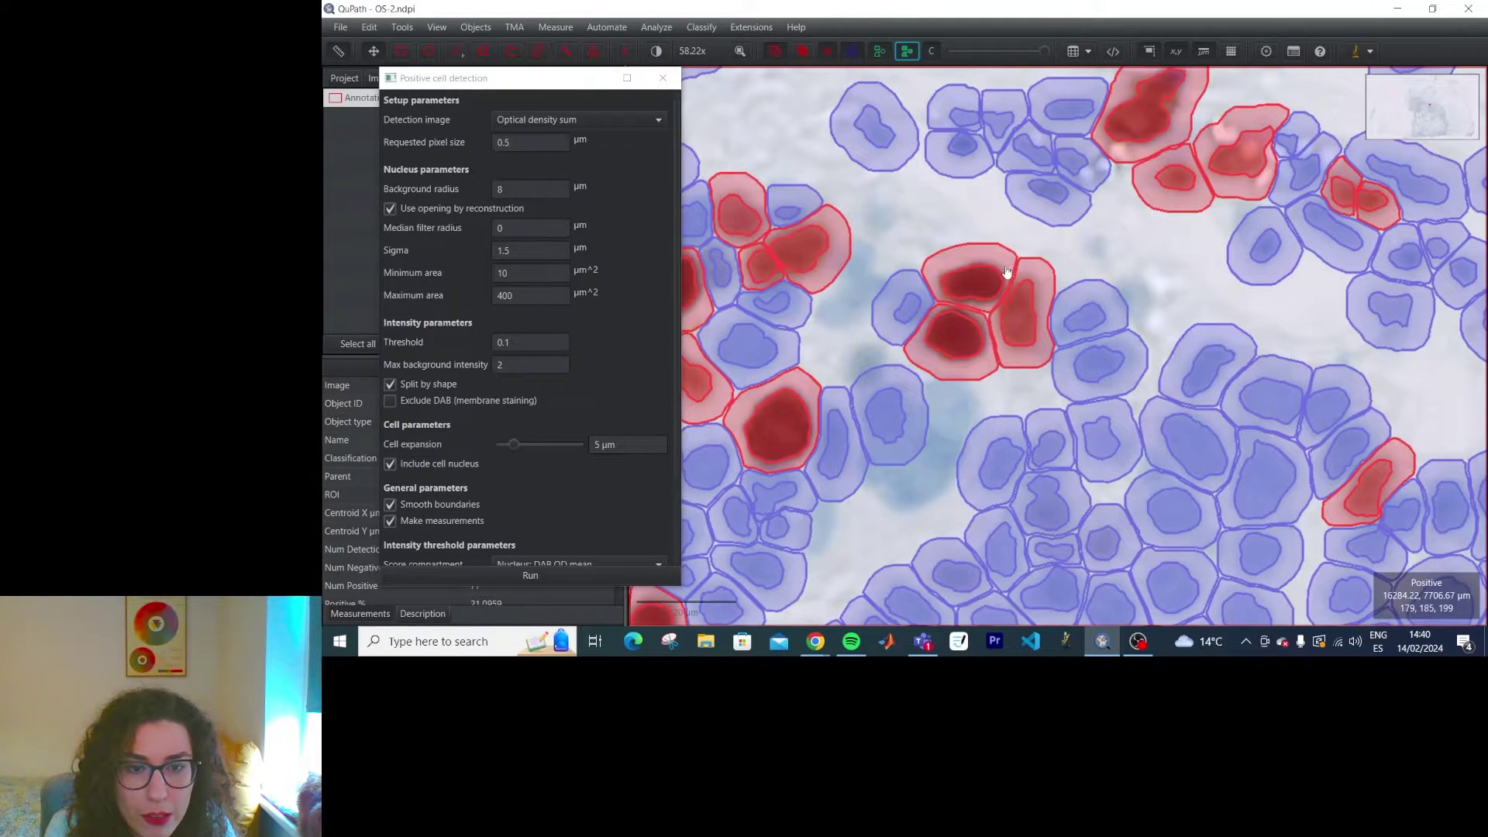
click(880, 52)
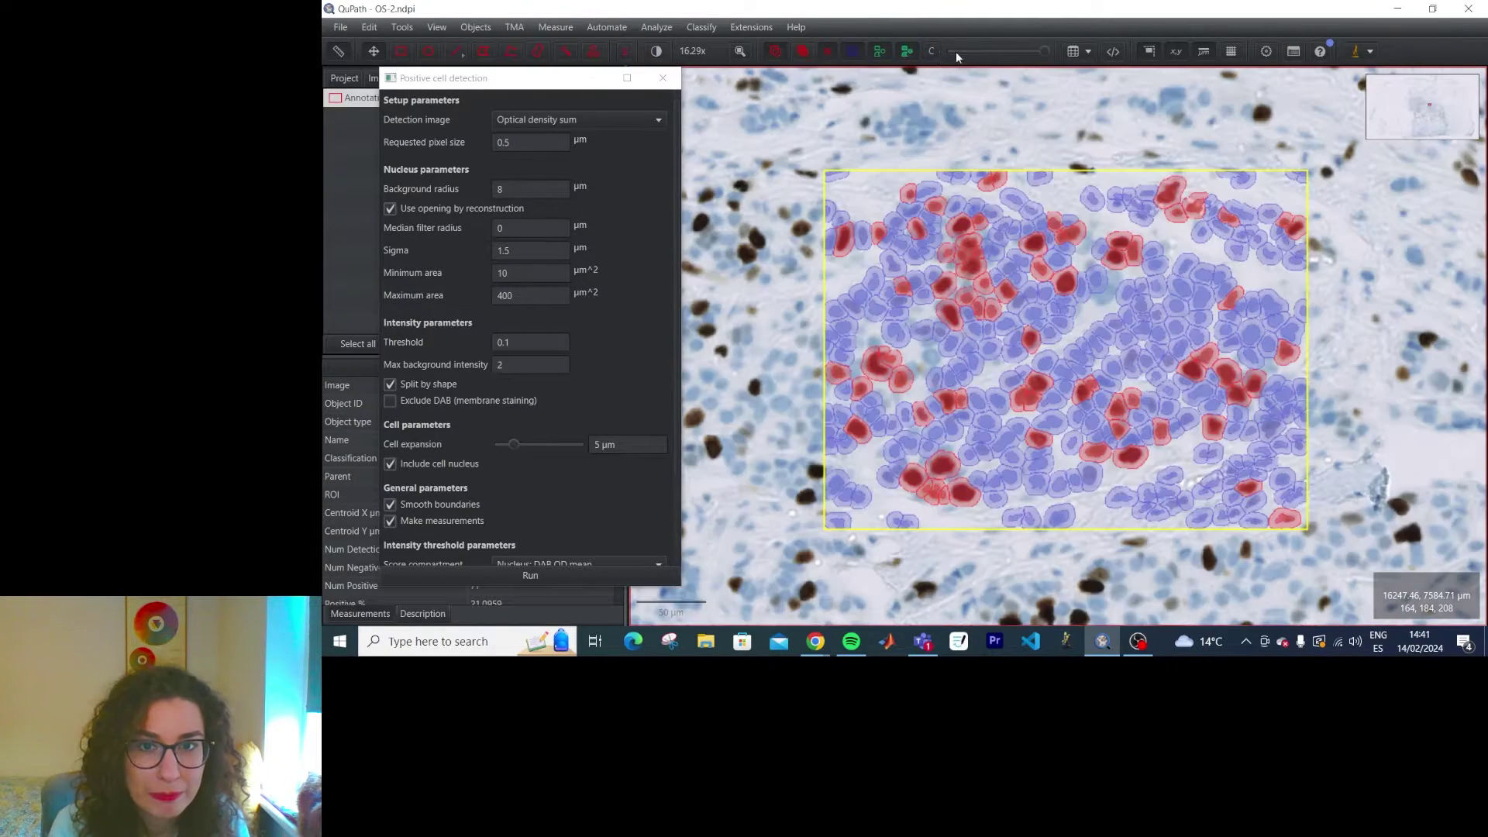
click(908, 53)
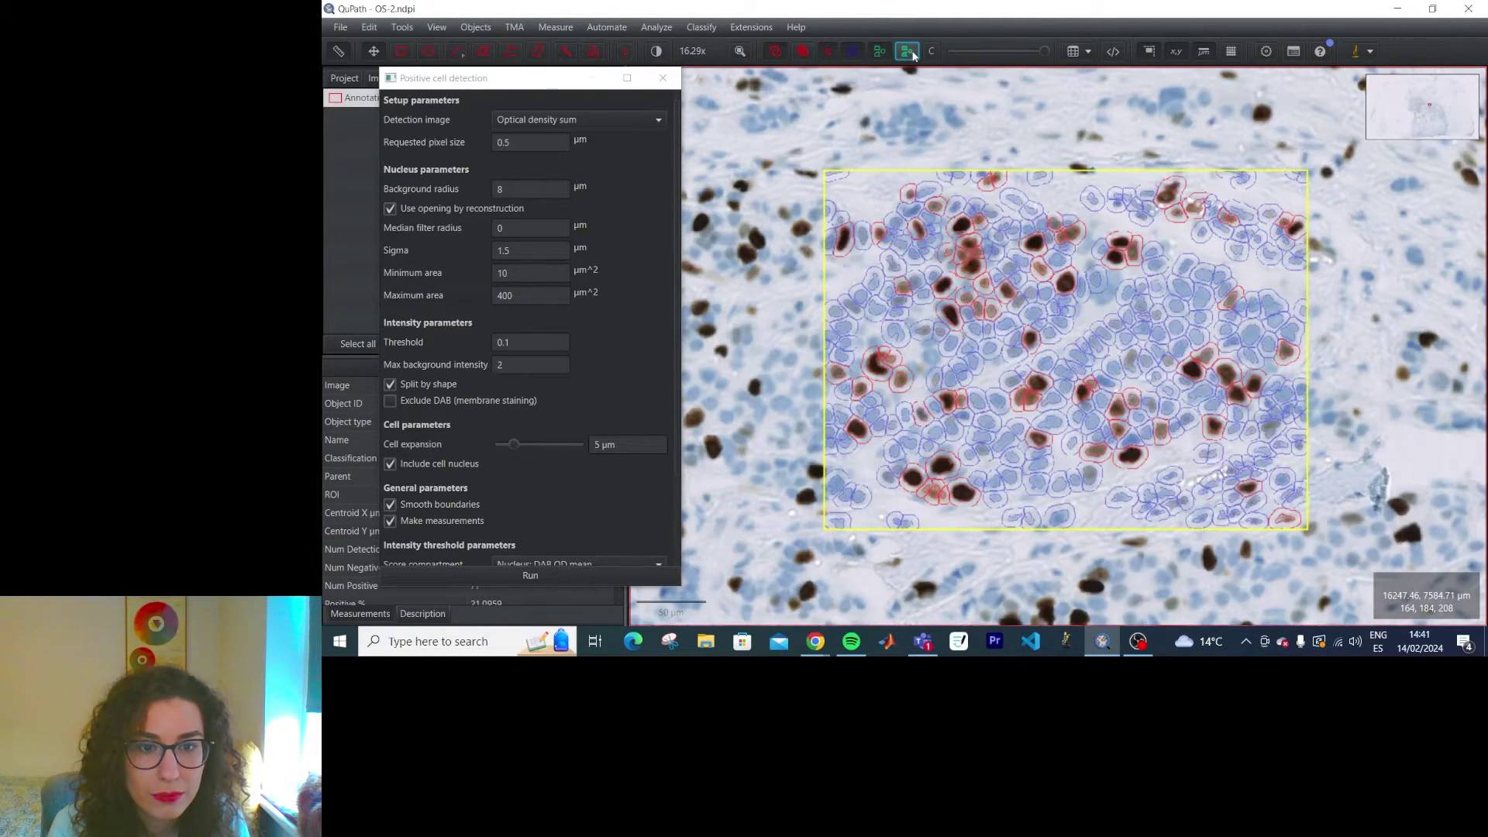
- Examine the outlines of the positive and negative cells up close across the annotated area
drag(1070, 256, 1031, 285)
scroll(1030, 283, up, 4)
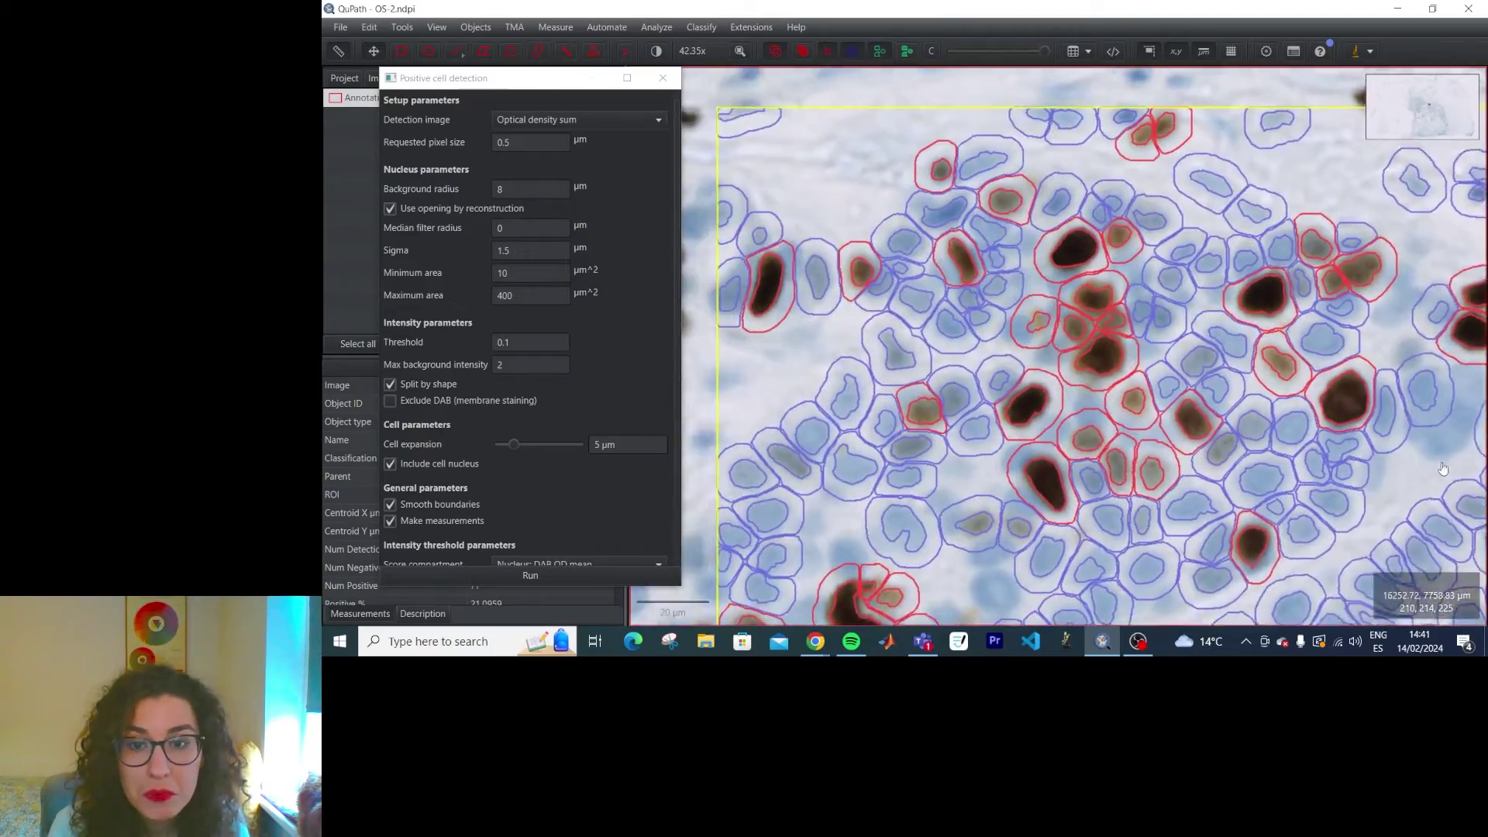
drag(1263, 516, 922, 501)
mouse_move(1286, 609)
mouse_down()
mouse_move(1198, 594)
mouse_move(1086, 334)
mouse_move(1176, 237)
mouse_move(1154, 150)
mouse_up()
drag(851, 187, 1446, 188)
drag(1133, 412, 1123, 461)
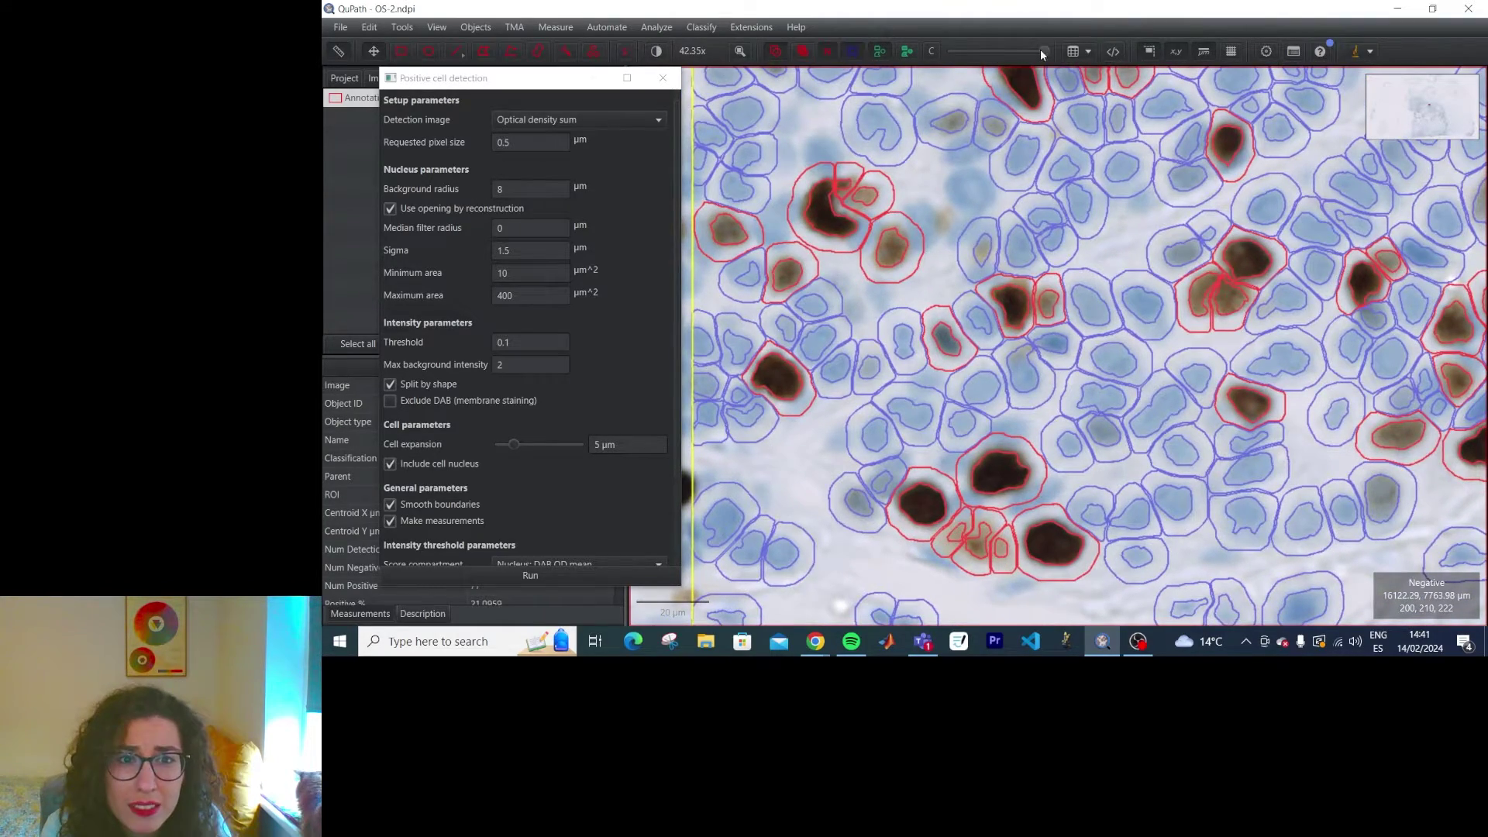
- Fade the detection overlay out and back to full opacity to compare the outlines with the stained nuclei
drag(1043, 50, 941, 52)
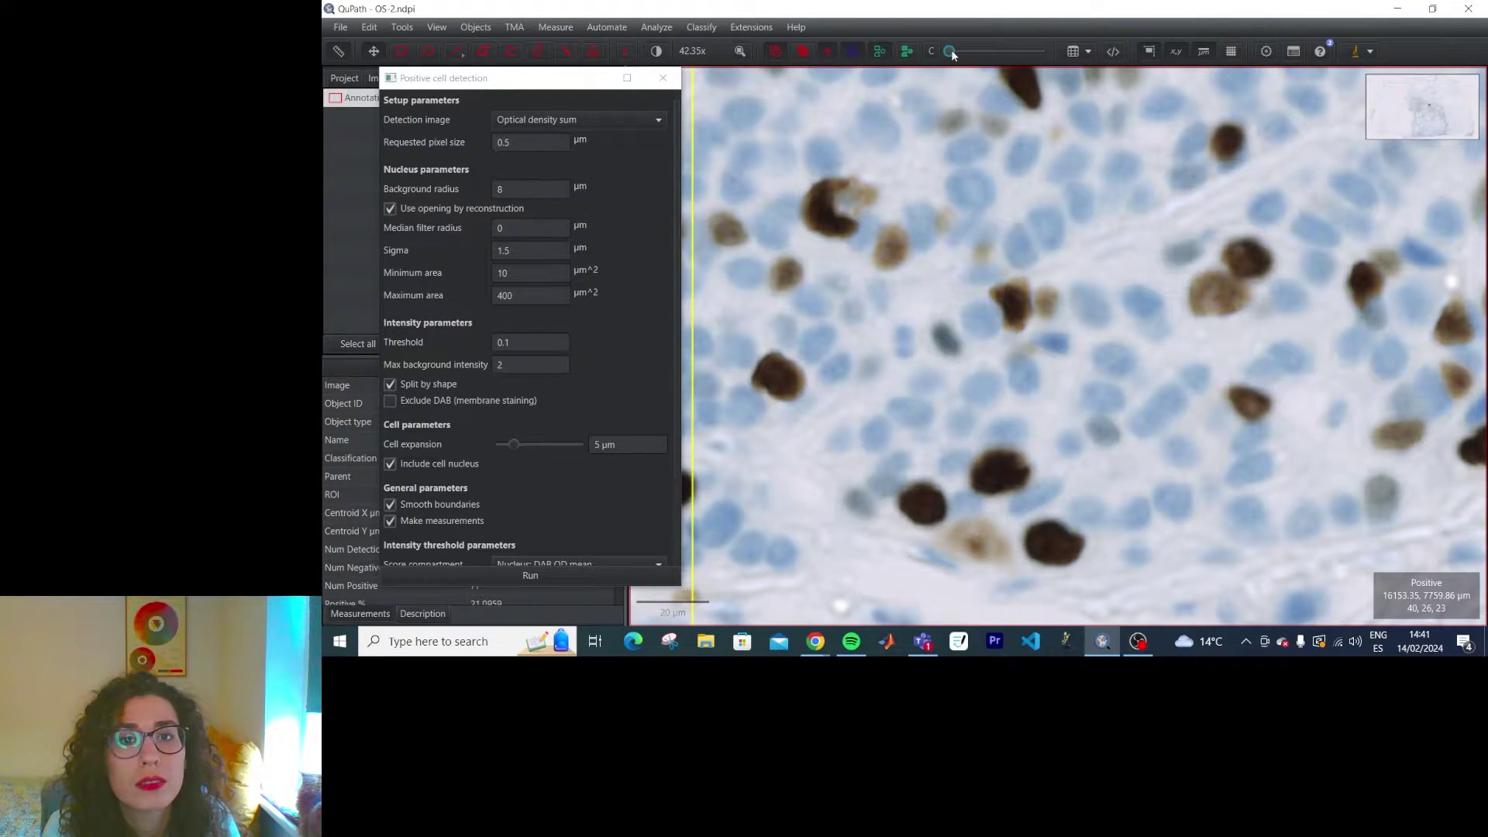
drag(949, 51, 1043, 55)
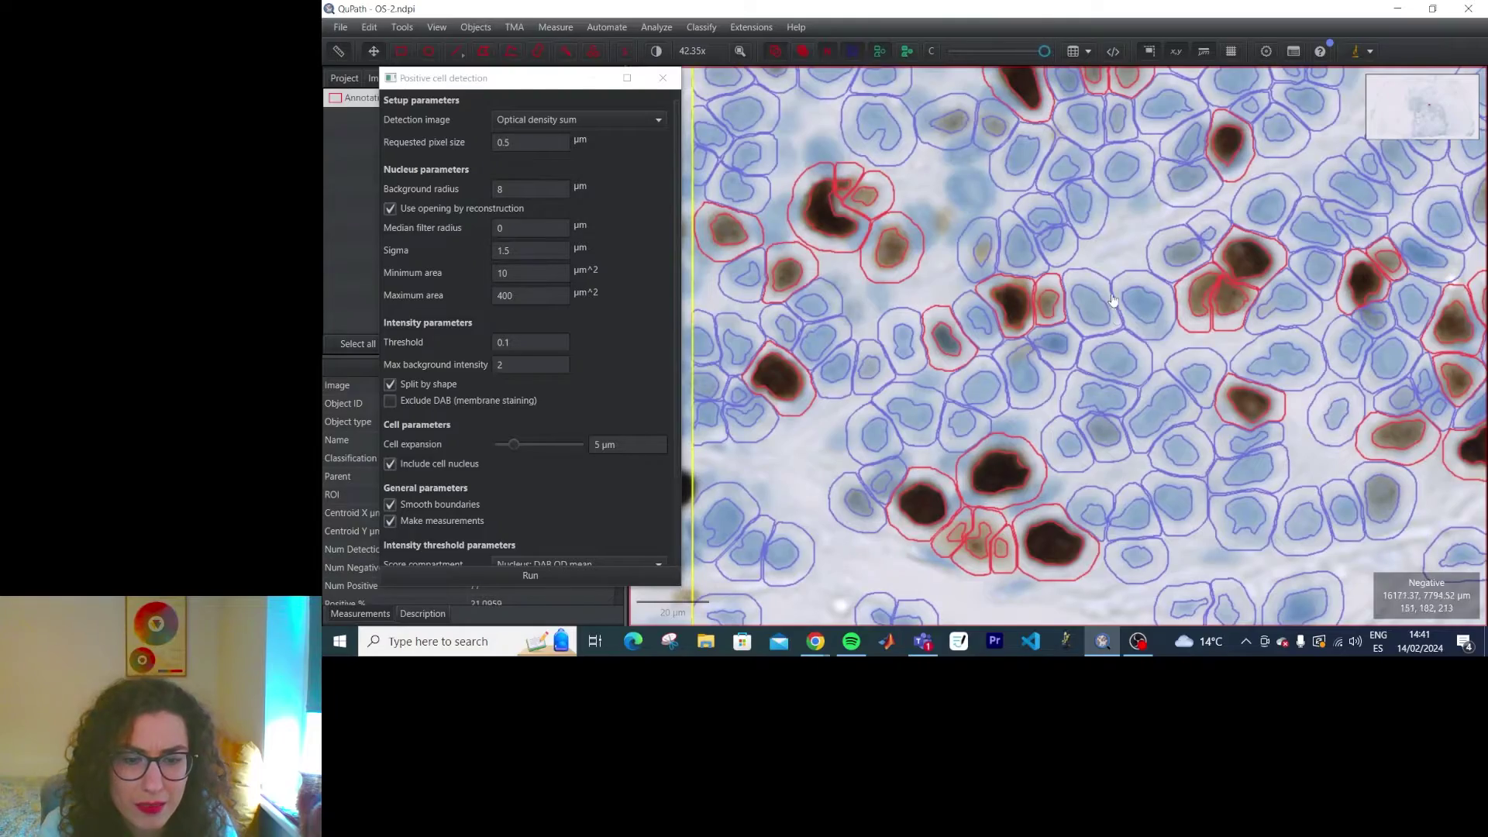
mouse_move(1088, 370)
mouse_down()
mouse_move(1006, 195)
mouse_move(977, 403)
mouse_up()
drag(1163, 233, 1069, 433)
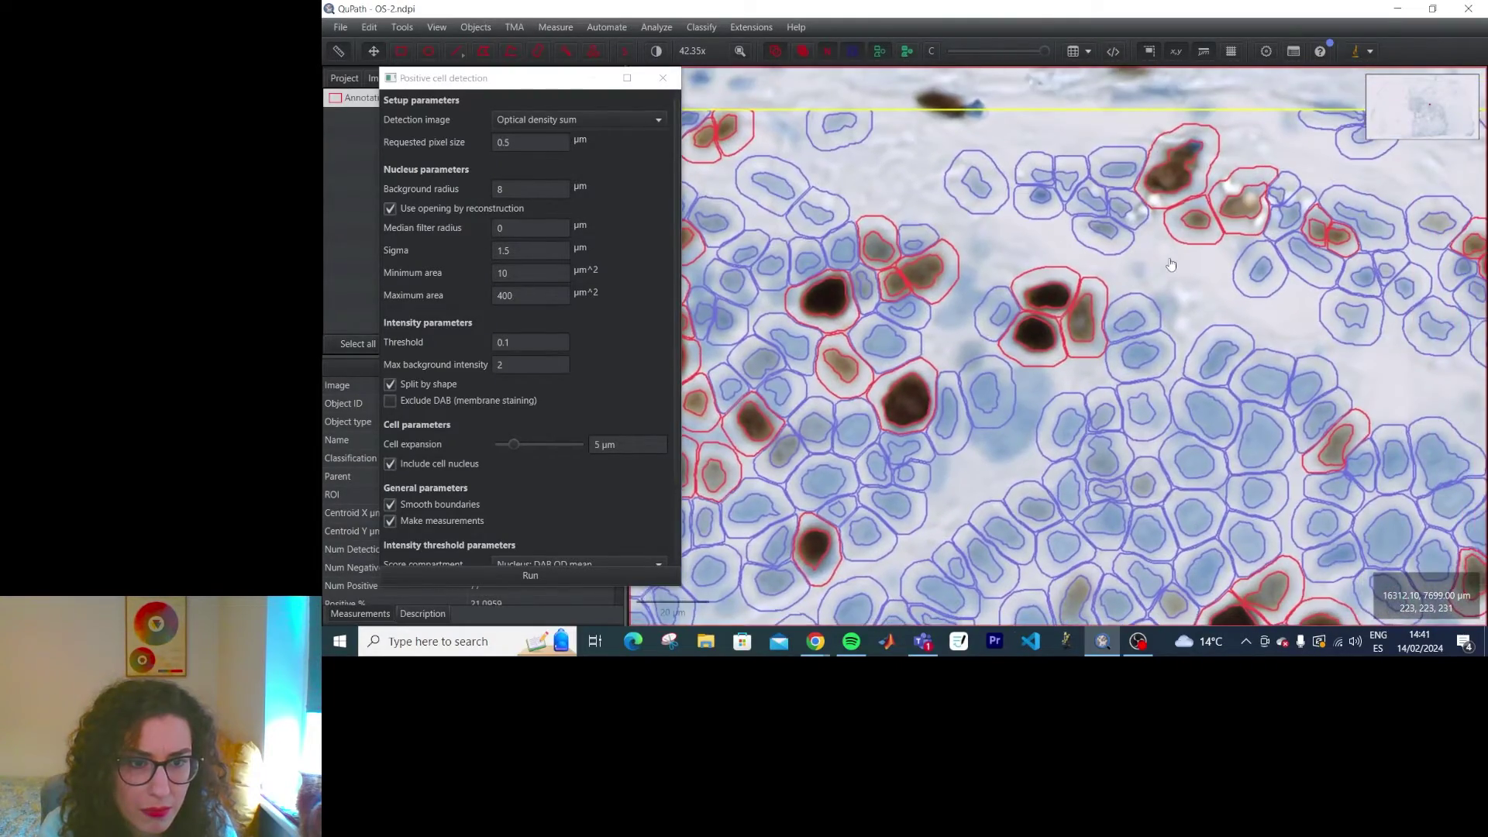
mouse_move(1240, 333)
mouse_down()
mouse_move(1050, 376)
mouse_move(1147, 194)
mouse_up()
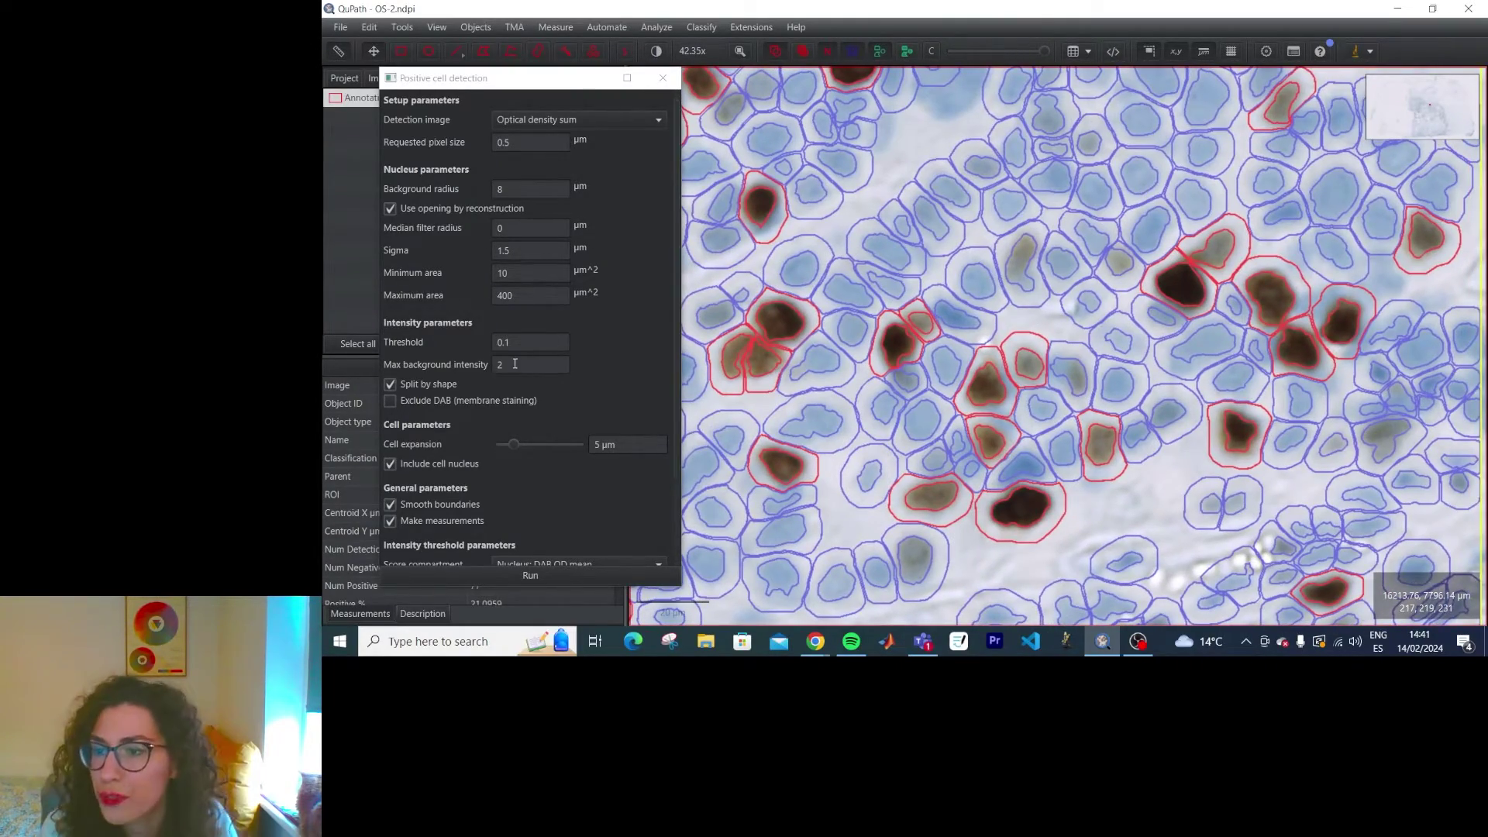
- Review the score compartment options for positive cell detection, keeping Nucleus: DAB OD mean
scroll(611, 470, down, 3)
click(611, 467)
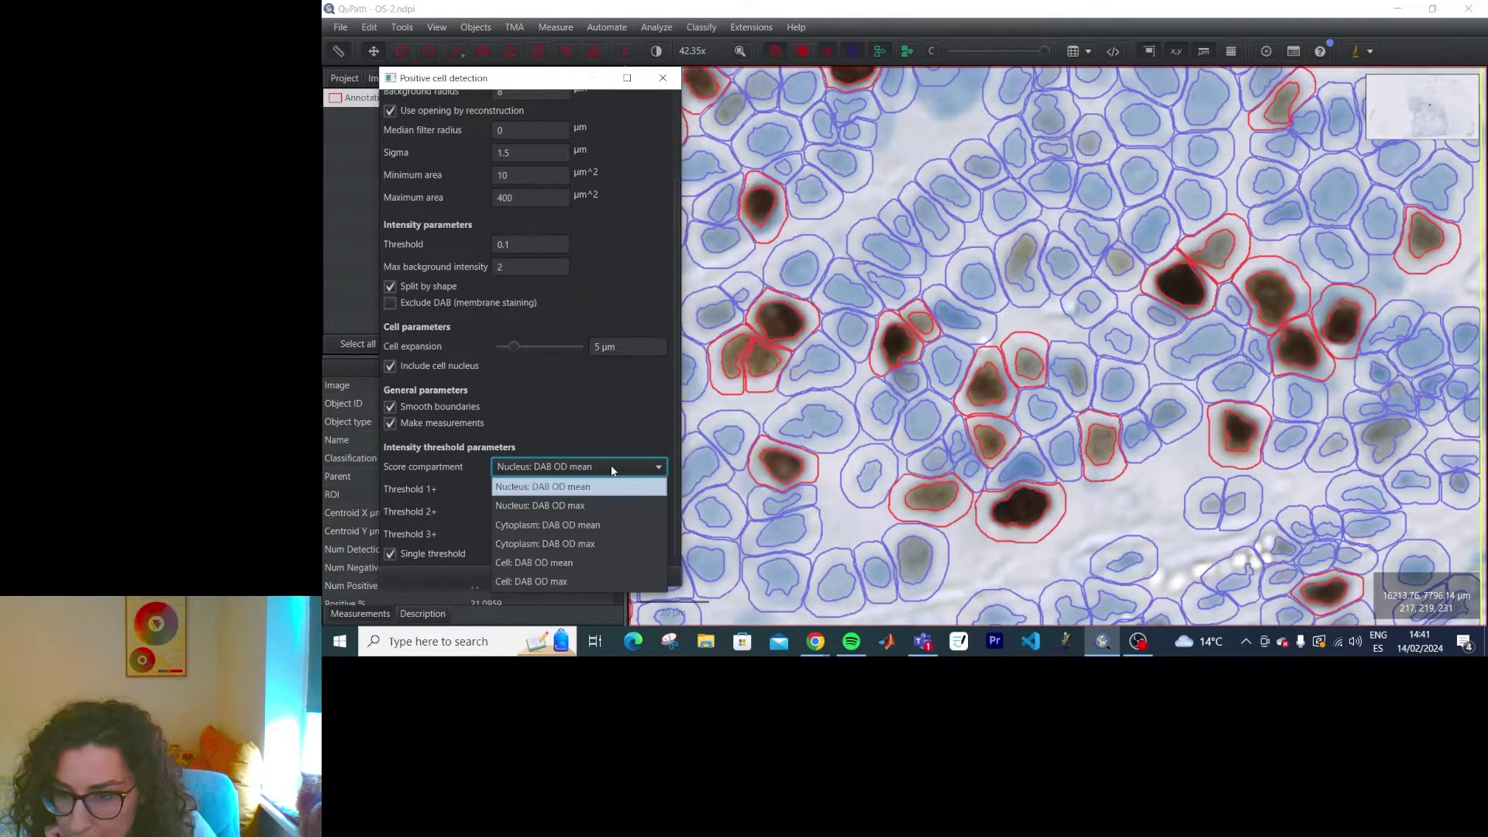
click(611, 470)
drag(941, 233, 1077, 357)
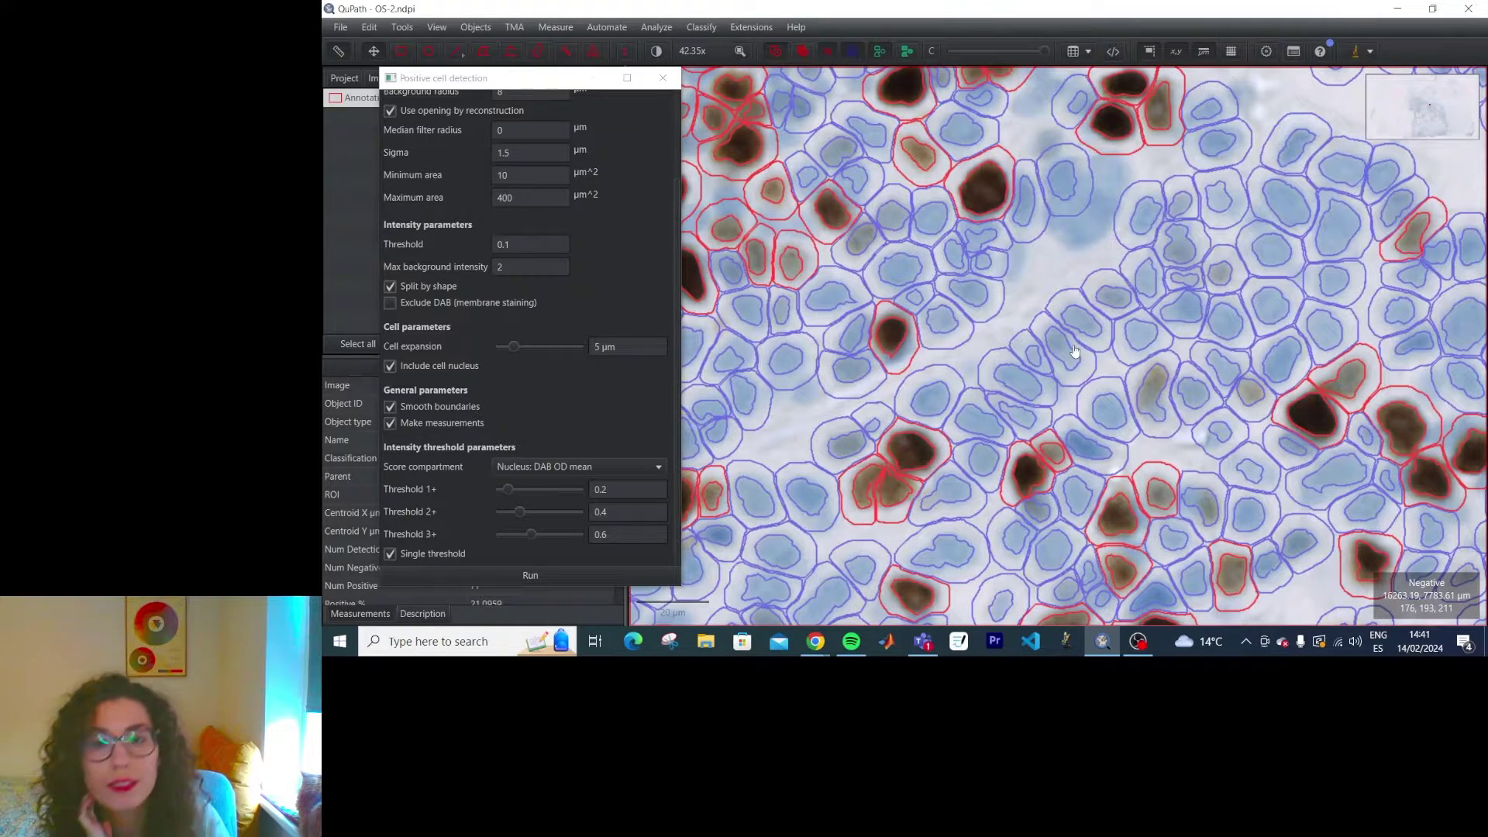
click(628, 468)
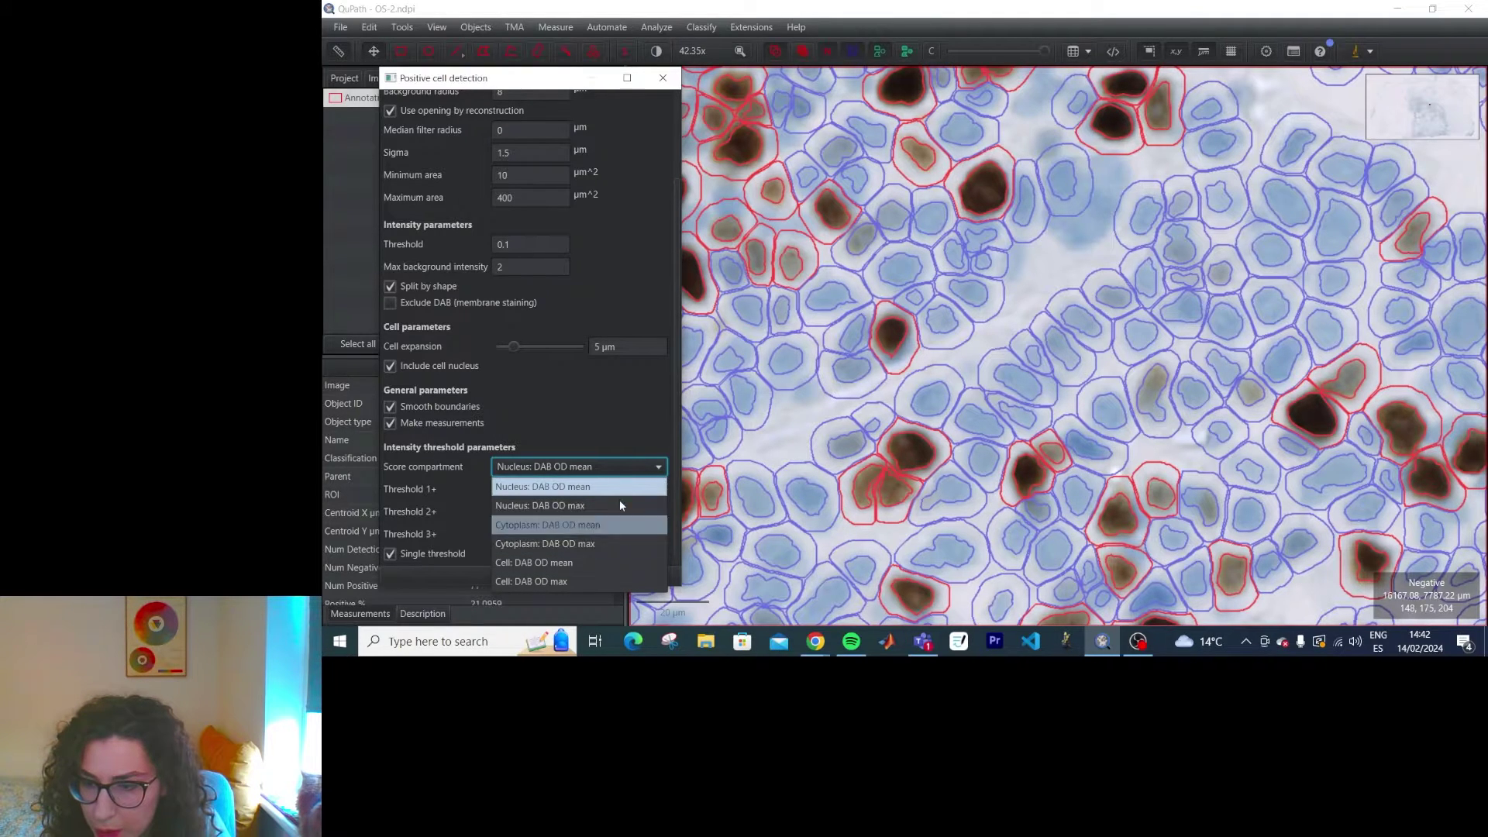
click(626, 467)
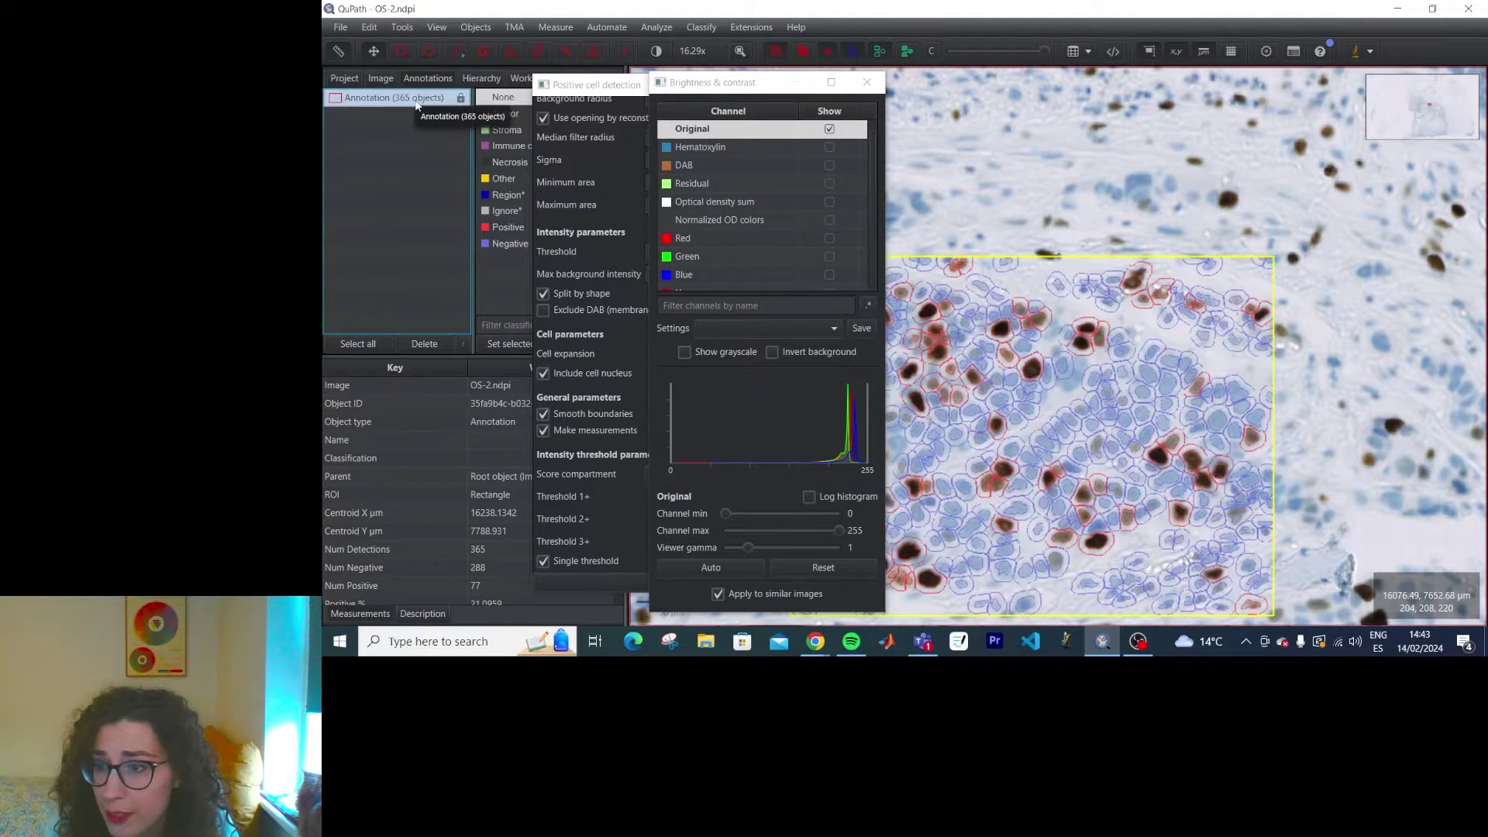
- Close the Brightness & contrast window and review the annotation's detection counts, positive percentage and density measurements
drag(598, 85, 773, 99)
click(866, 84)
click(866, 85)
scroll(477, 392, down, 2)
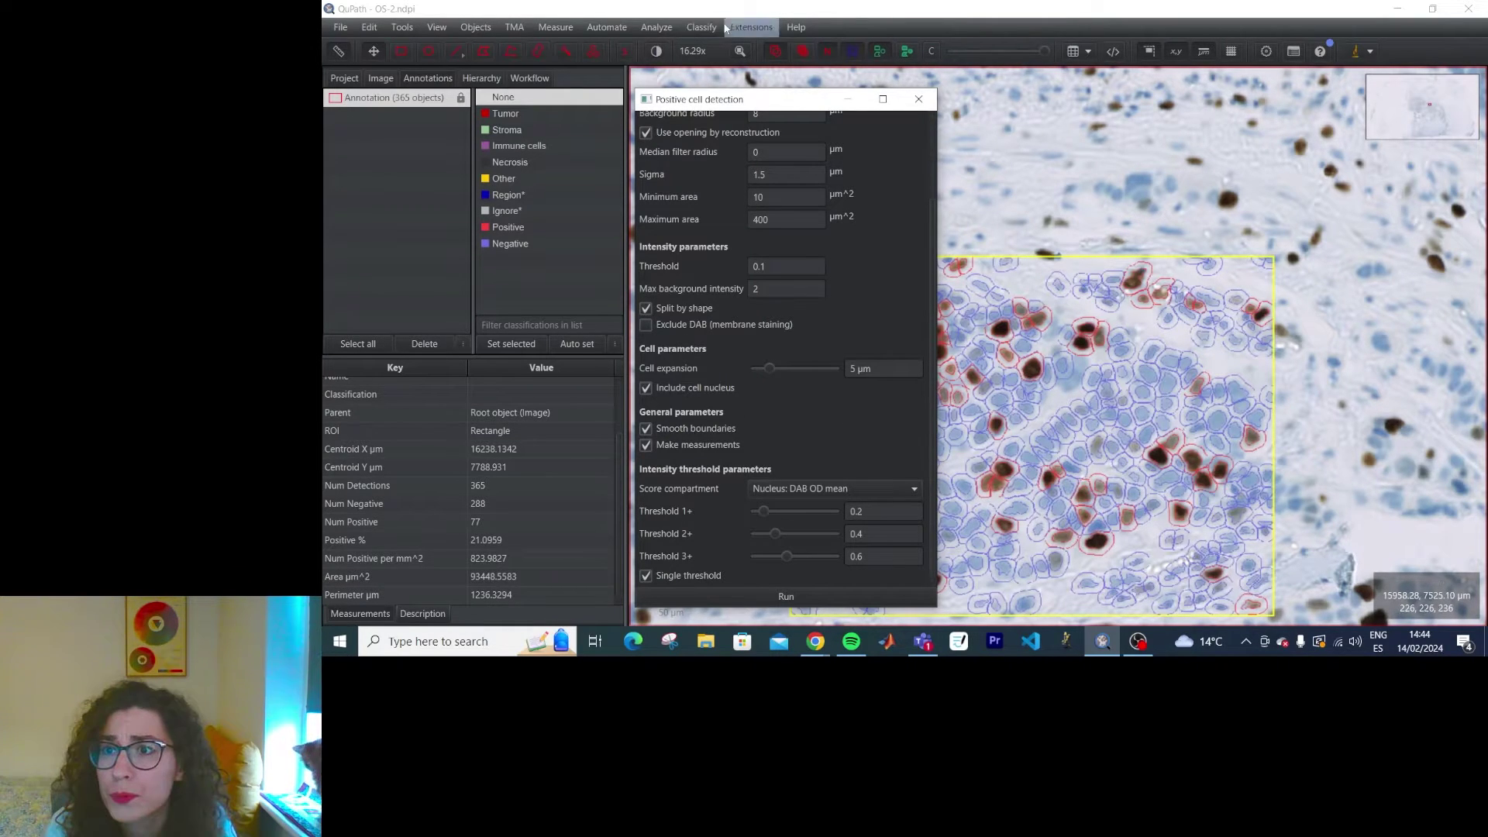
click(551, 28)
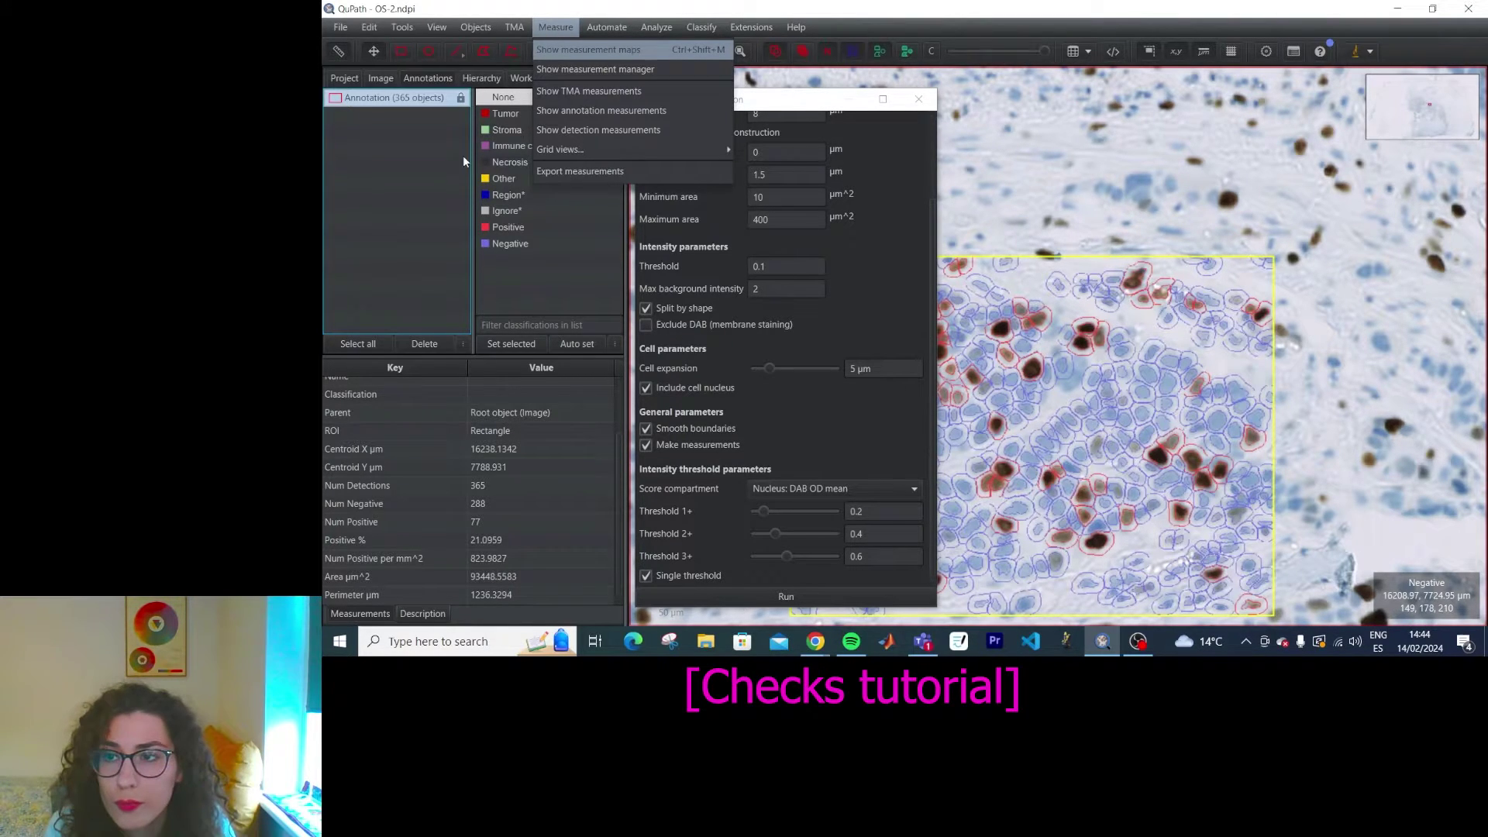
click(552, 32)
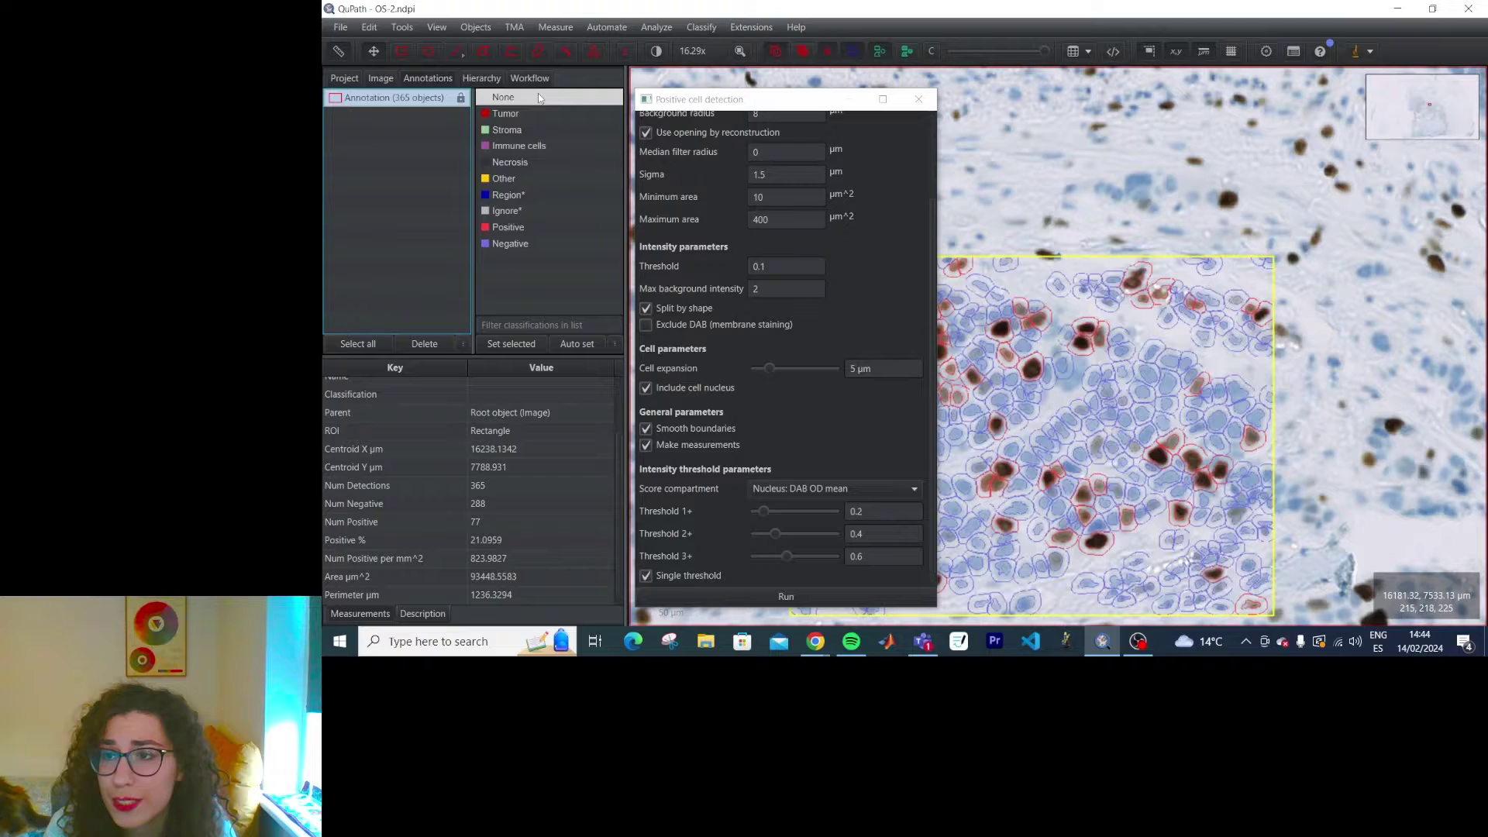
- Select a small brown positive cell near the annotation's upper-right corner, review its measurements, and close the Positive cell detection dialog
click(373, 52)
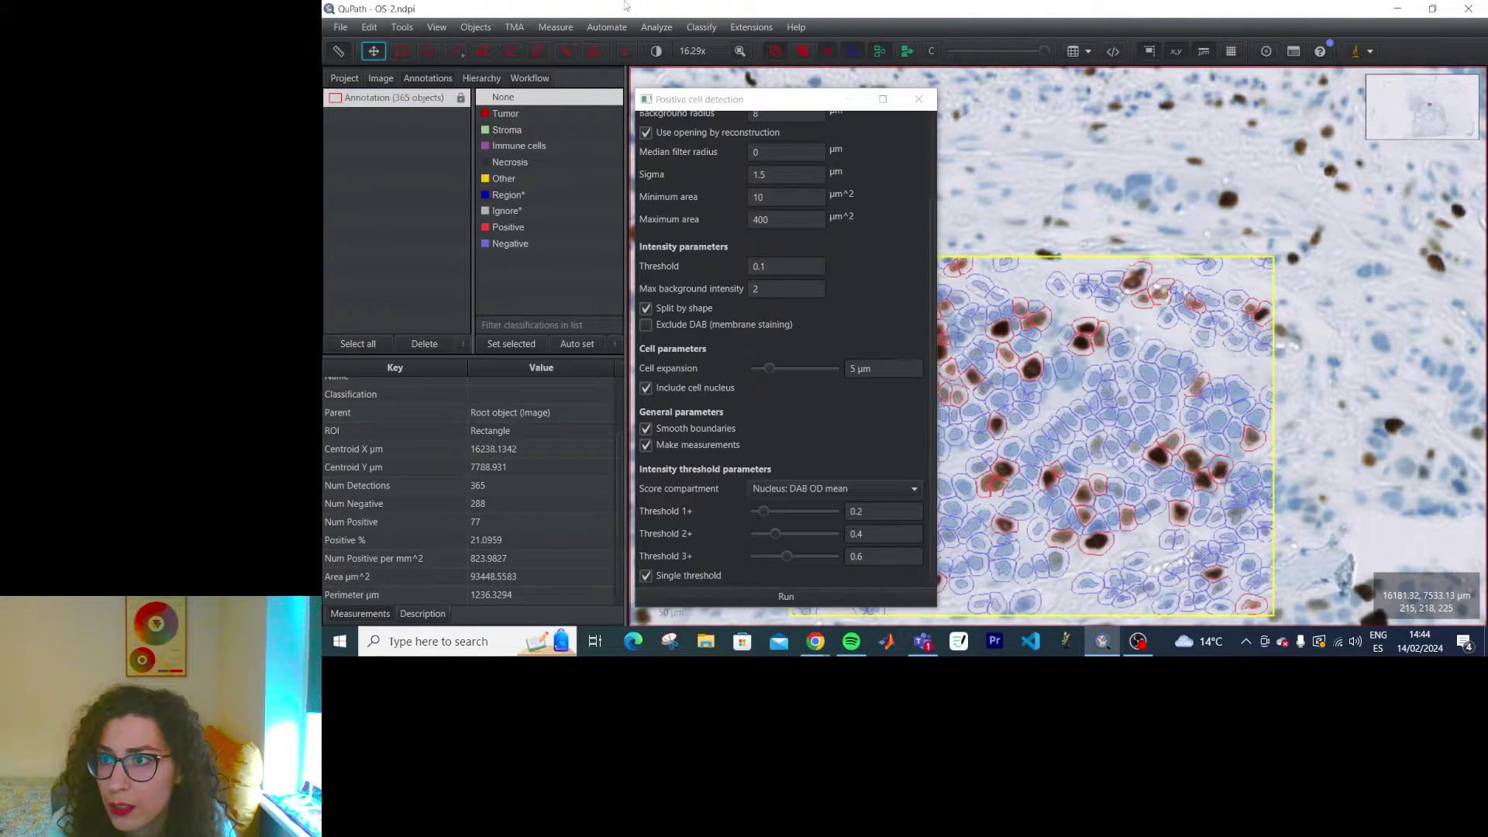
scroll(1280, 335, up, 8)
click(1346, 381)
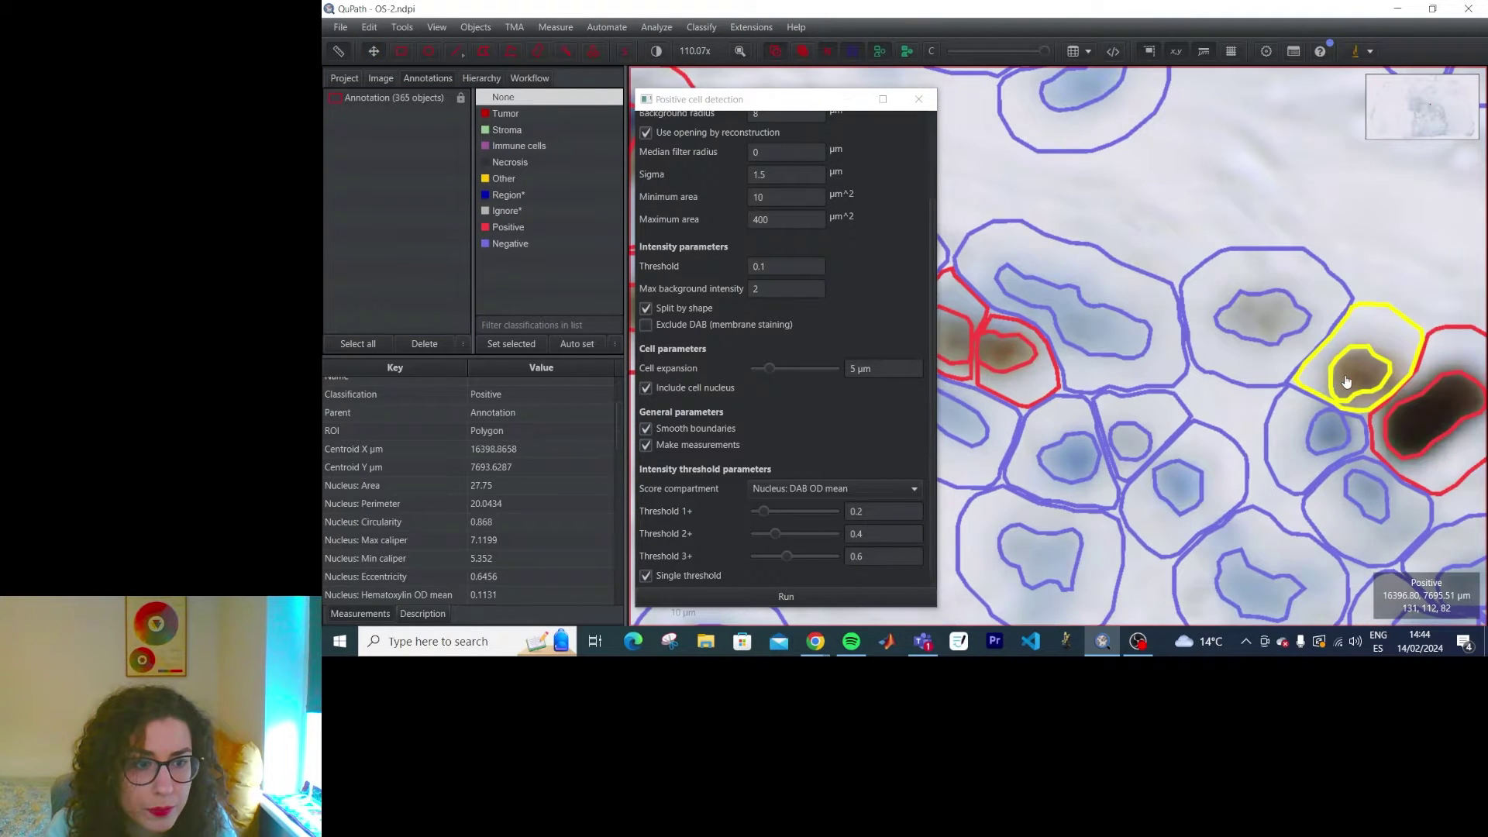
scroll(468, 458, down, 3)
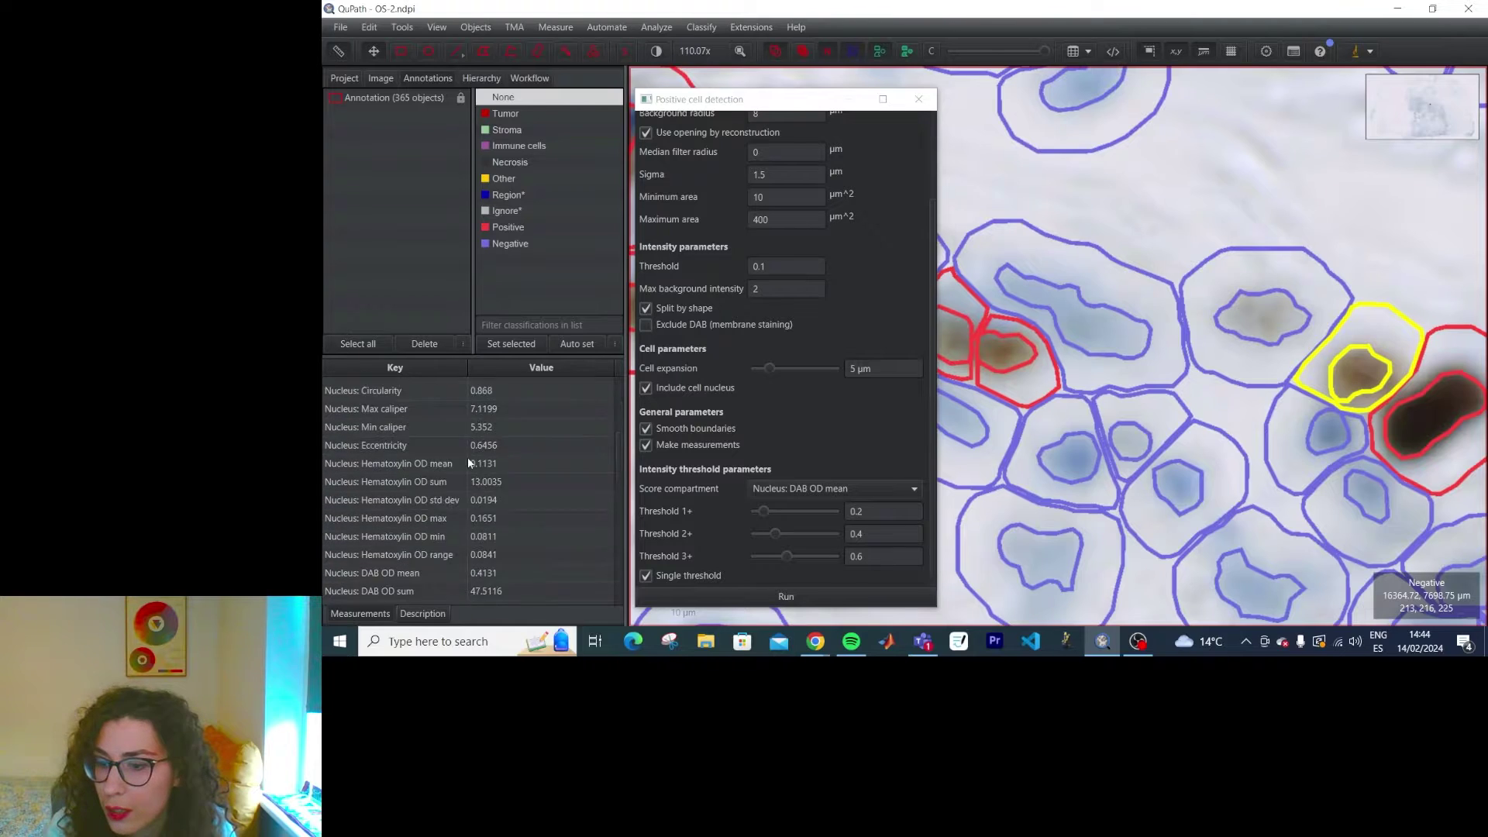
scroll(517, 503, down, 7)
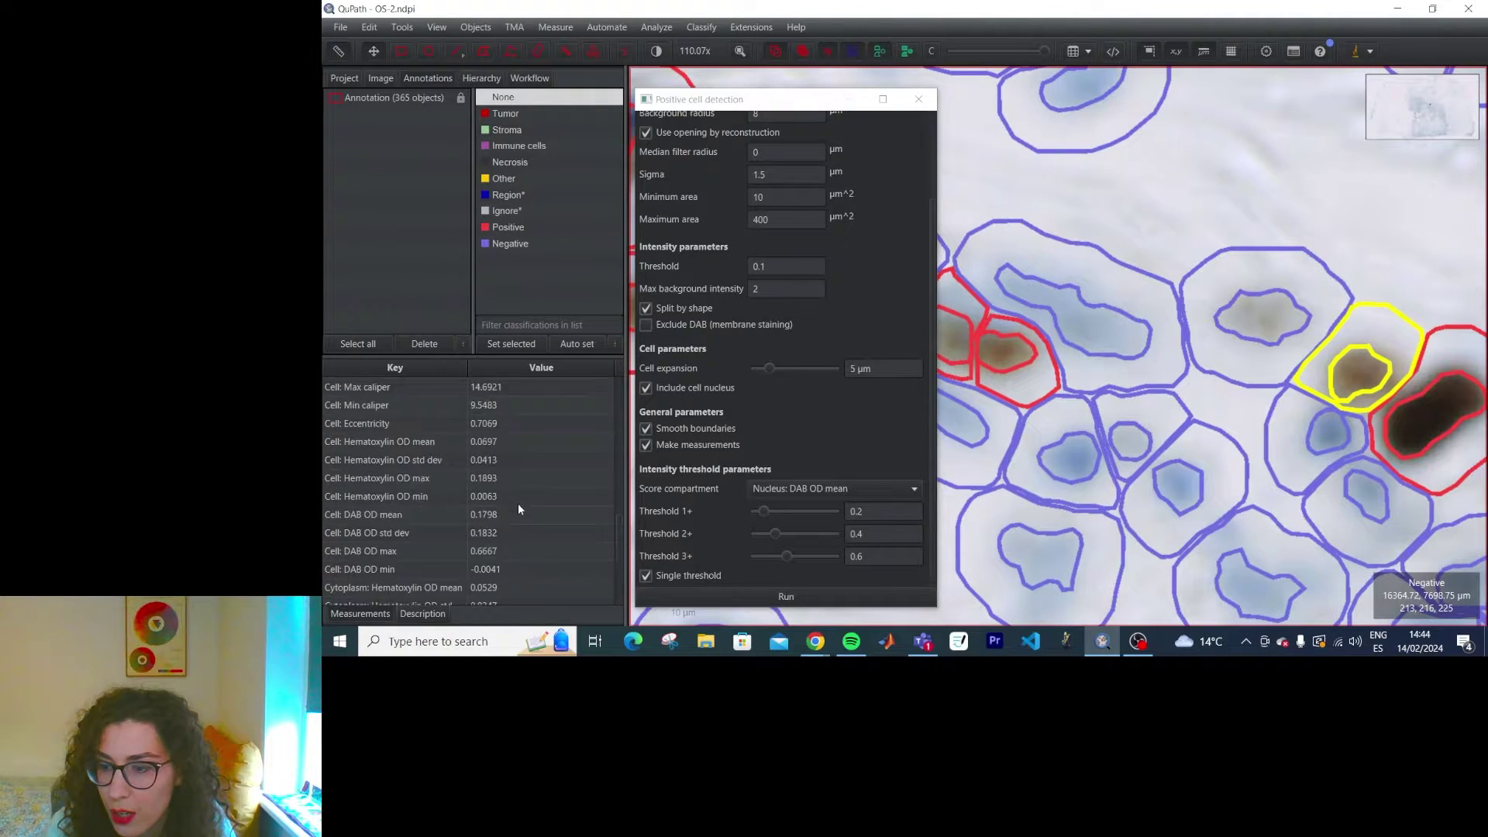
scroll(476, 565, up, 10)
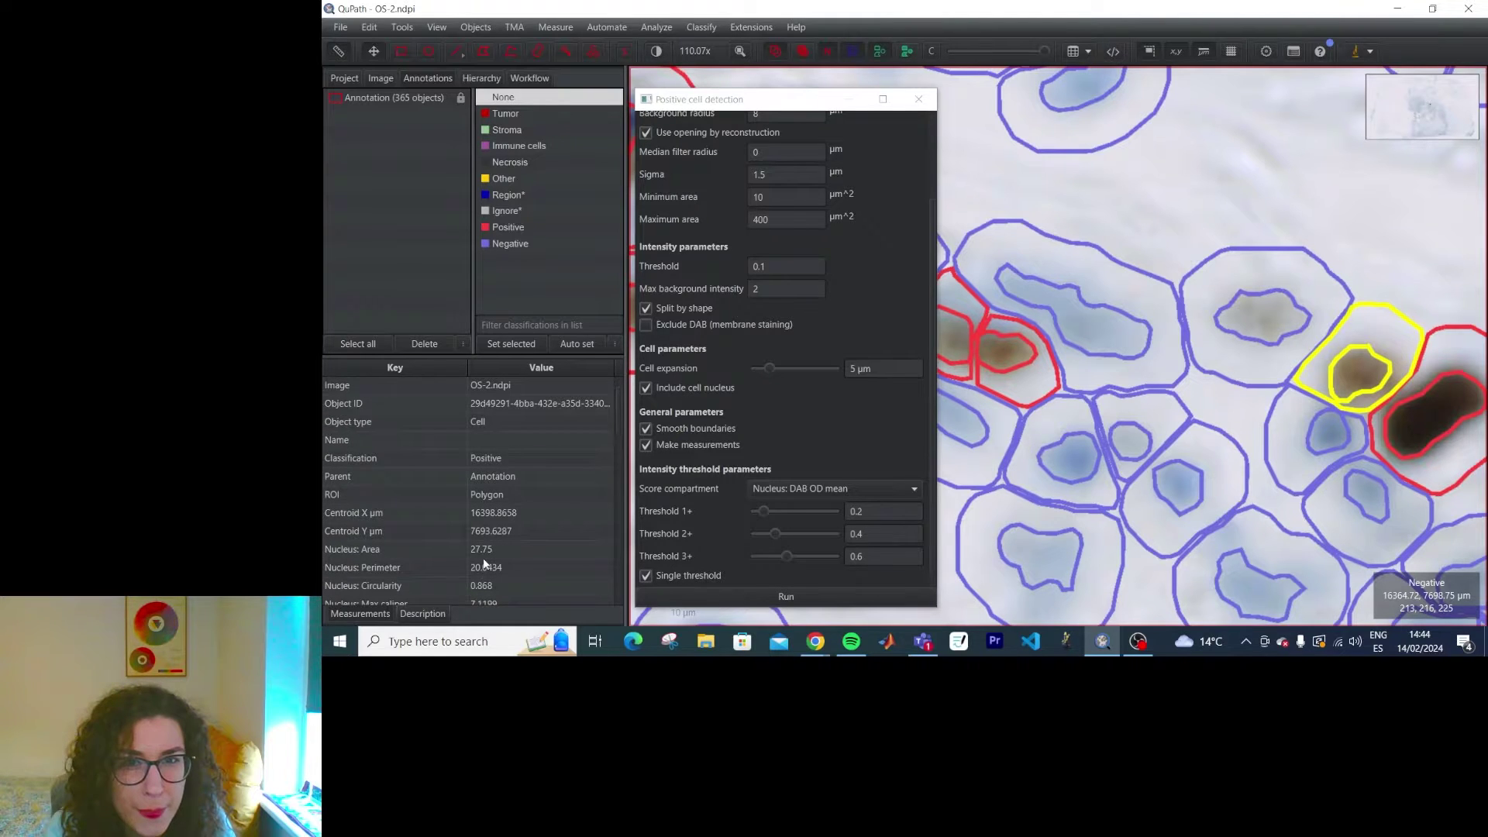
click(918, 99)
scroll(1108, 469, down, 6)
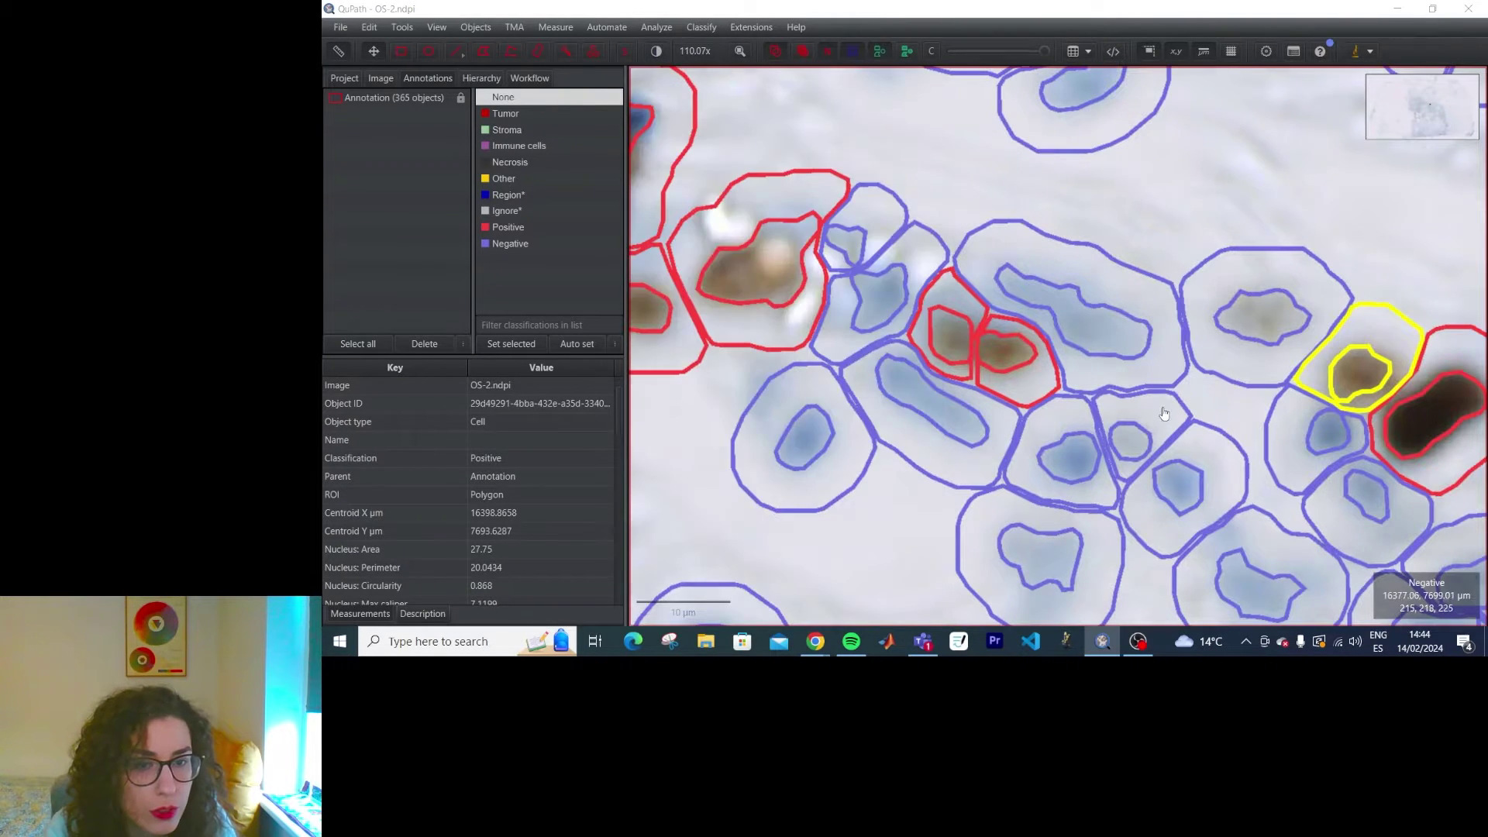
- Select the rectangular annotation, show the detection measurements table, widen it and browse the measured cells
mouse_move(1108, 470)
mouse_down()
mouse_move(1235, 263)
mouse_move(1225, 278)
mouse_up()
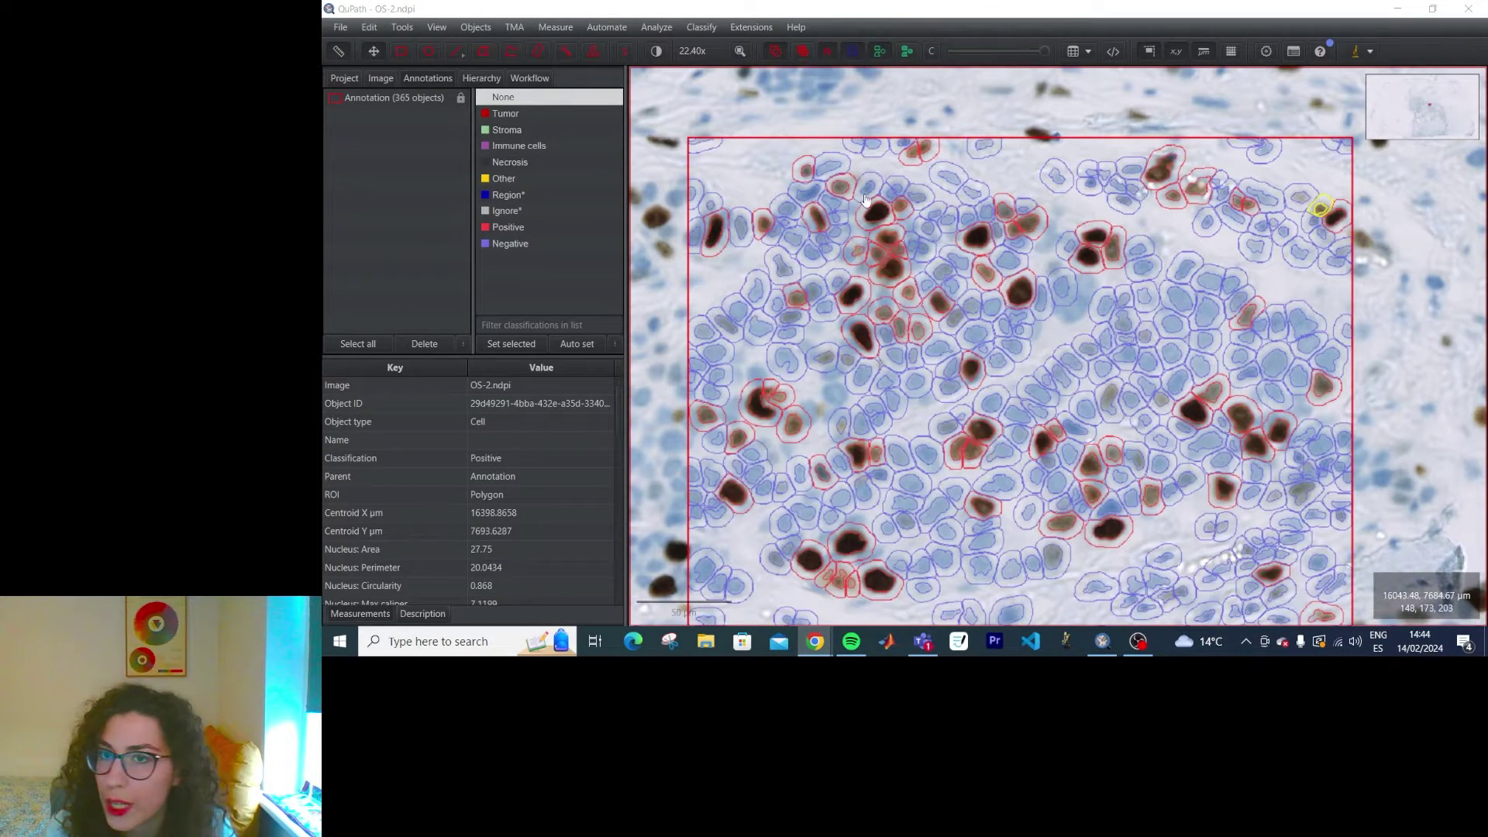
click(381, 100)
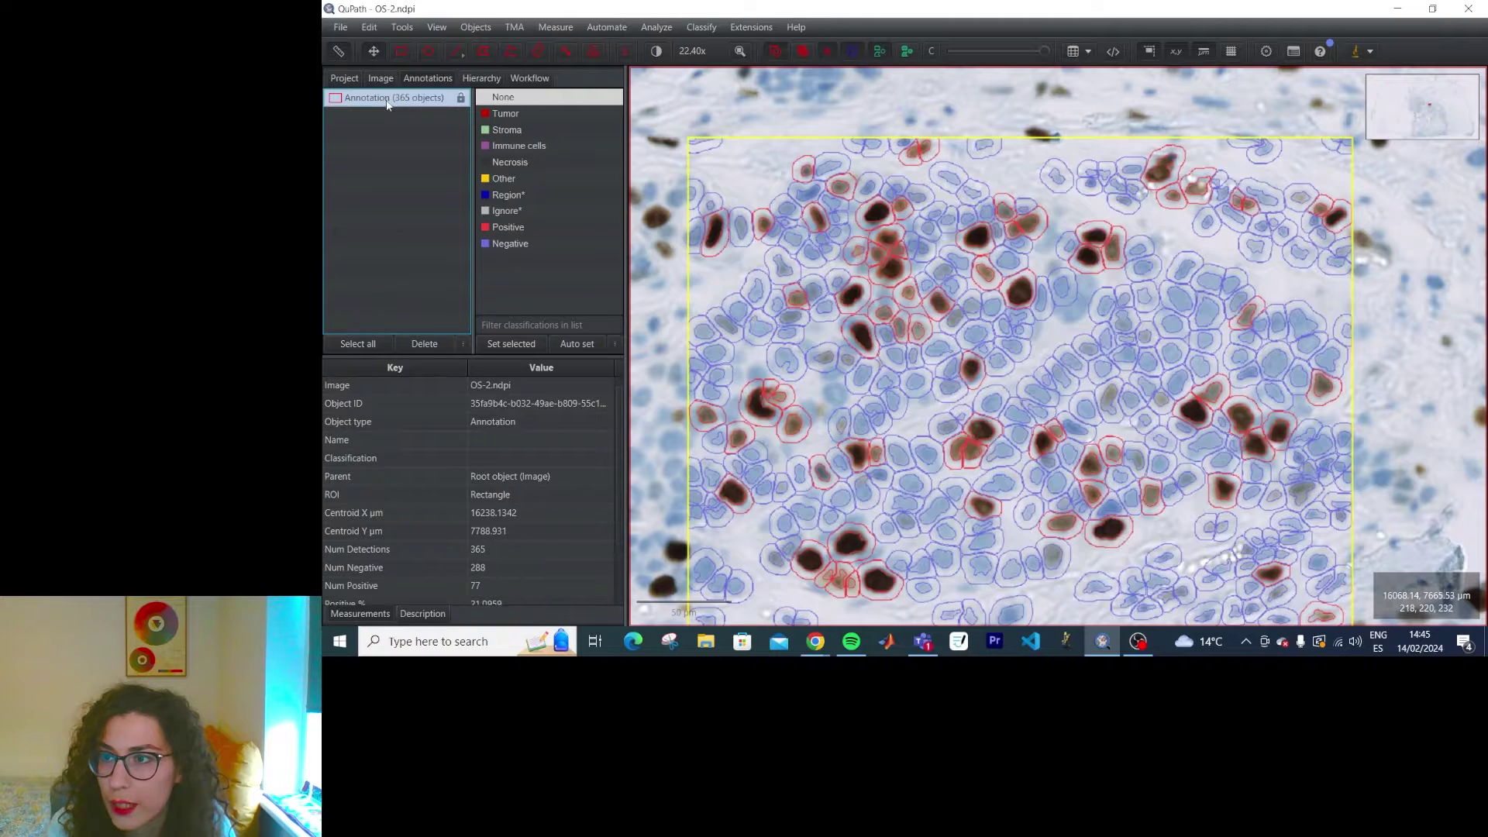
click(558, 29)
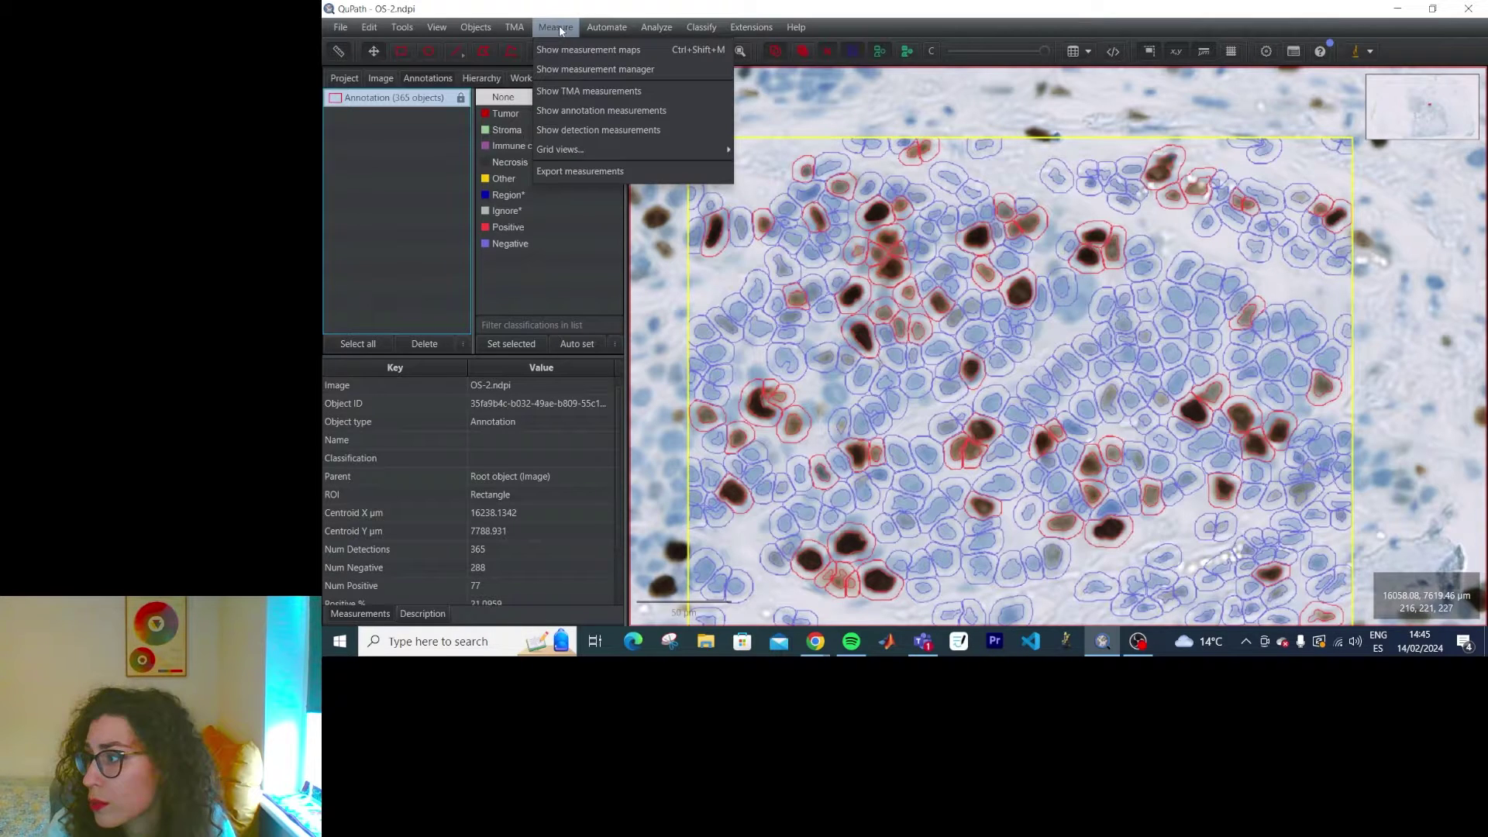
click(599, 126)
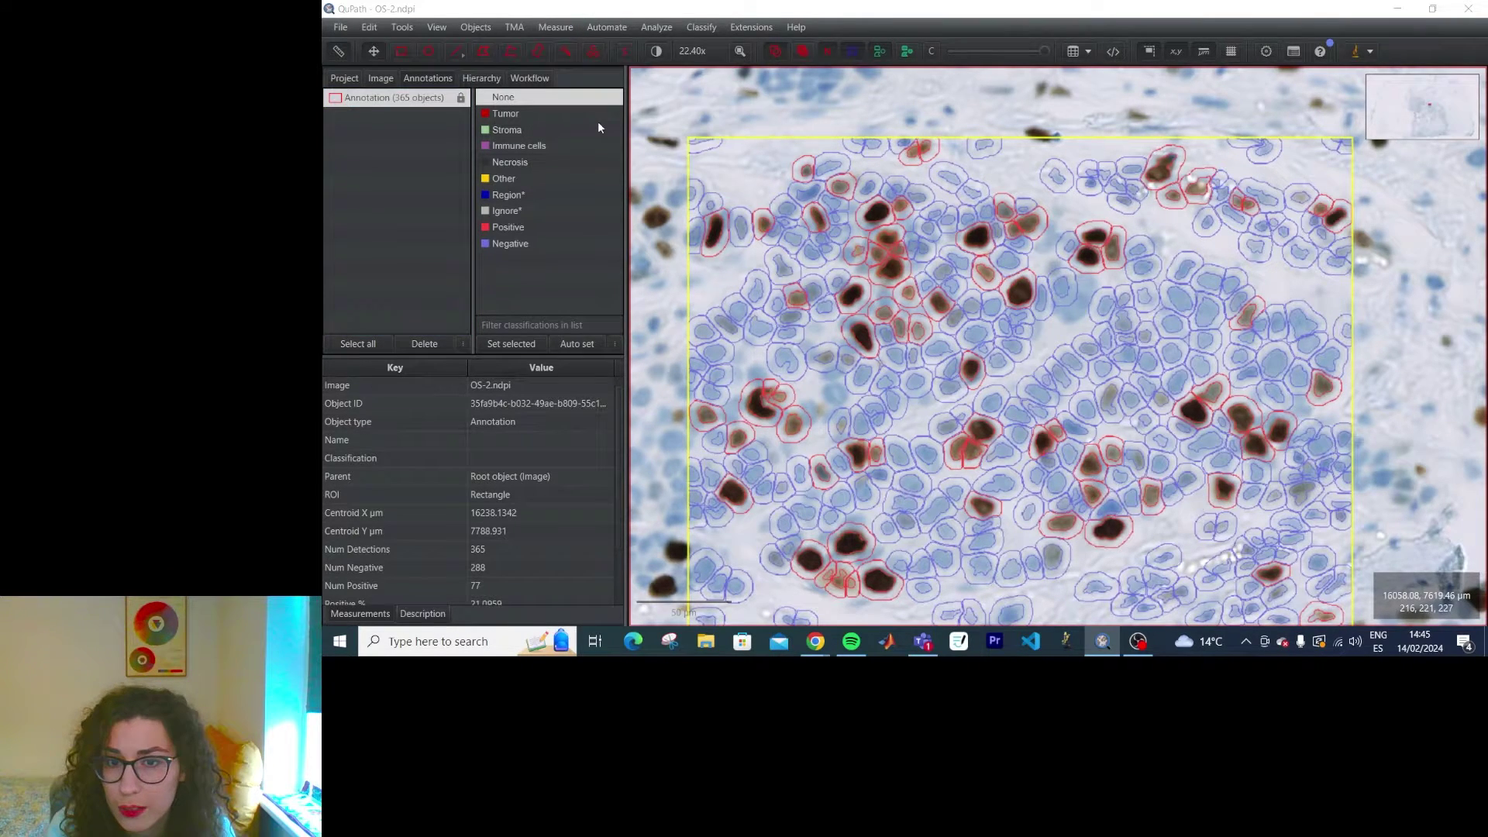
drag(891, 83, 740, 80)
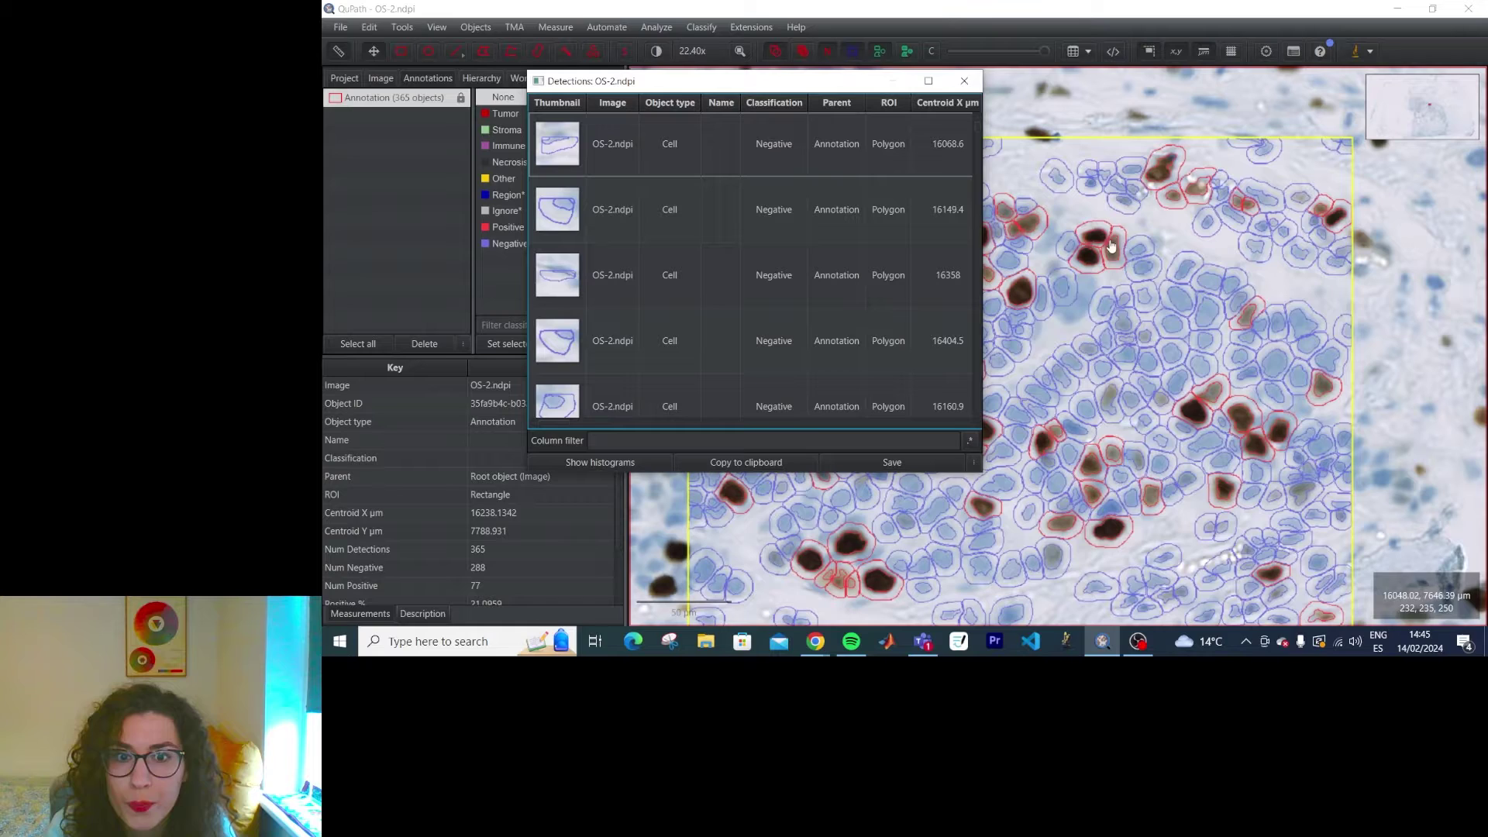
drag(978, 261, 1475, 264)
scroll(917, 275, down, 3)
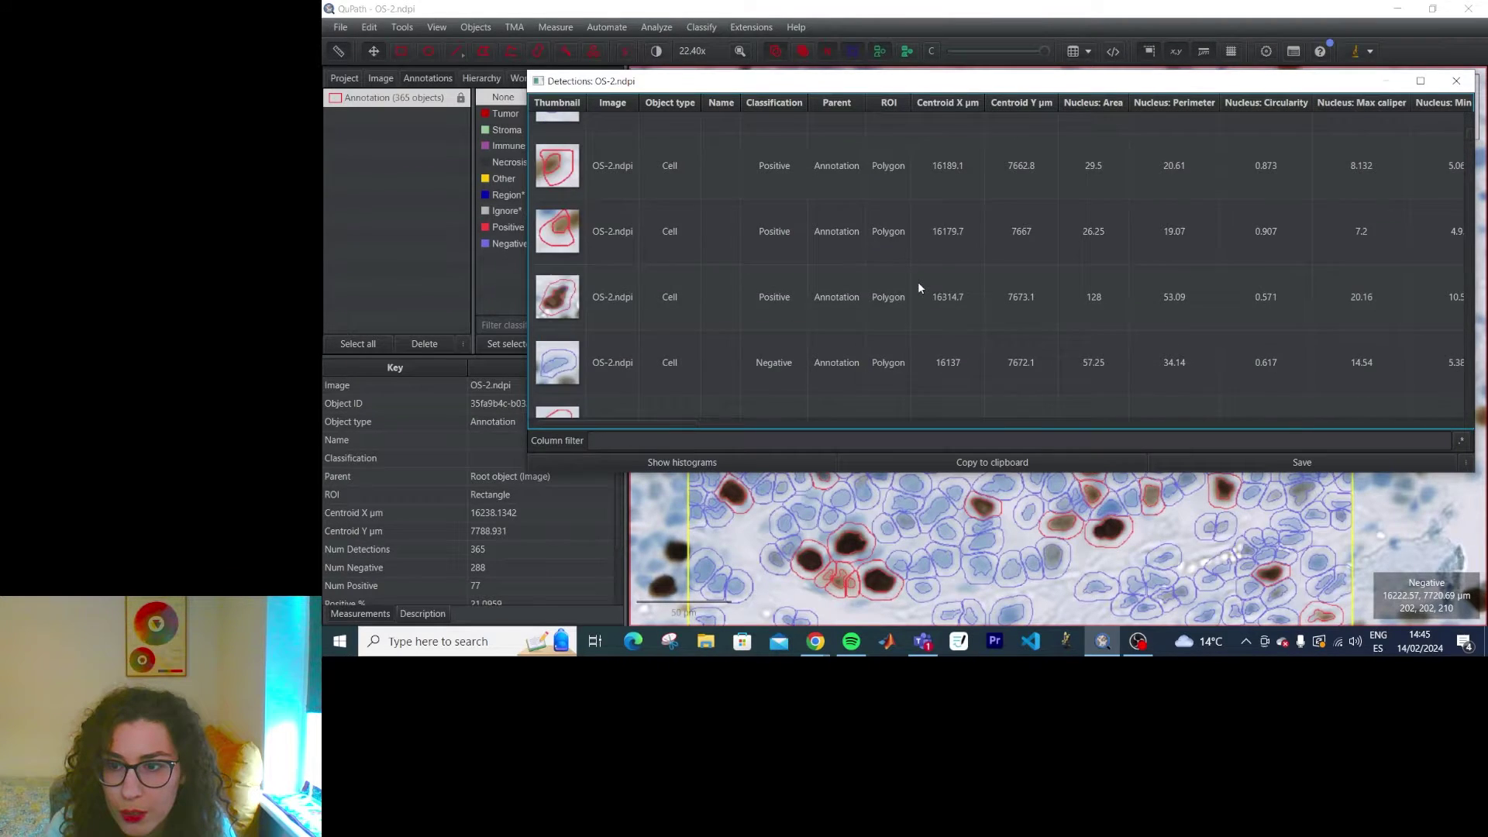
scroll(919, 290, down, 3)
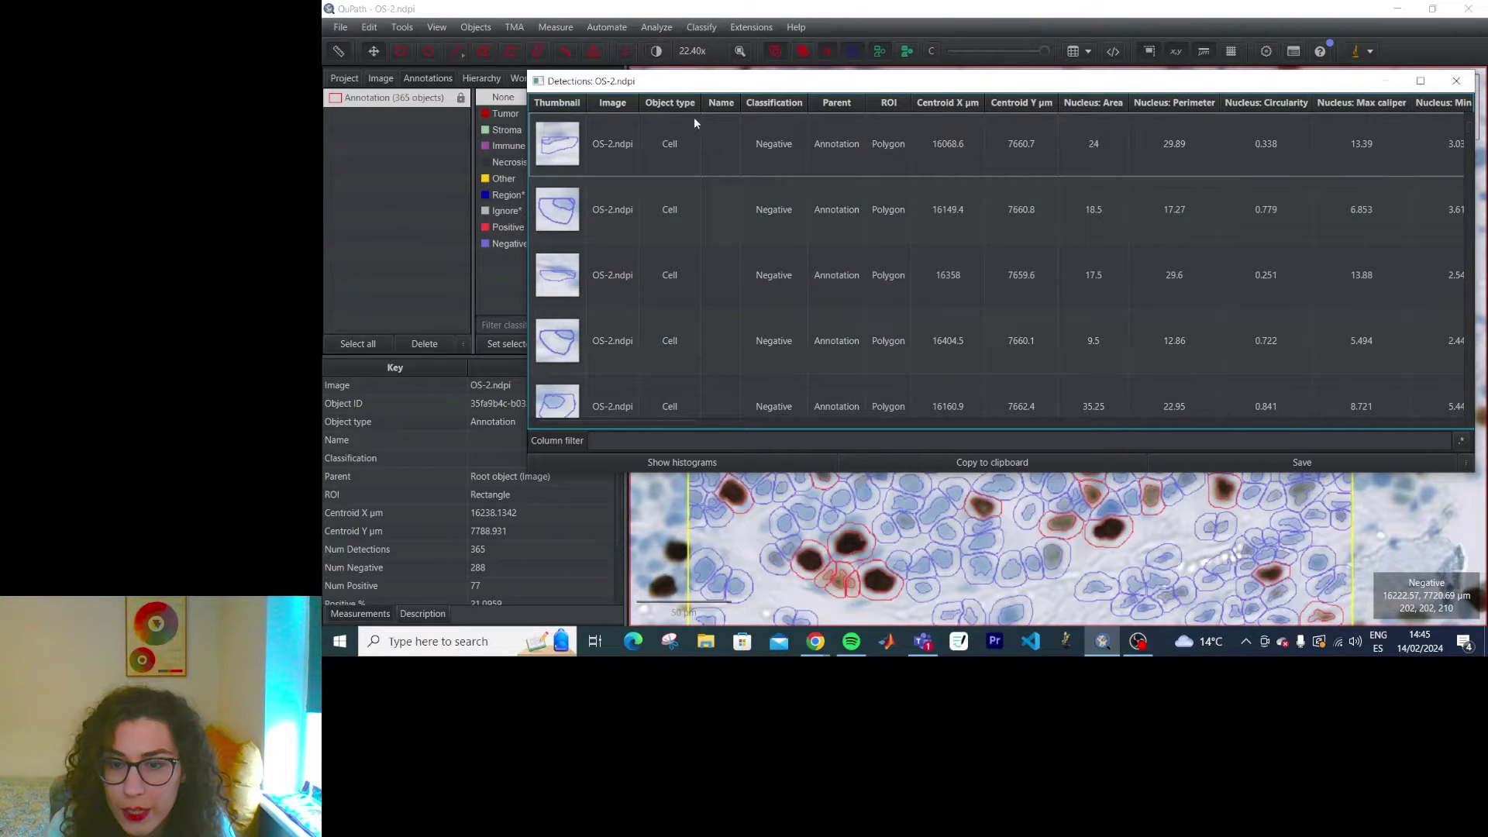
- Sort the detection table by classification with positive cells first and review the nucleus measurement columns
click(764, 106)
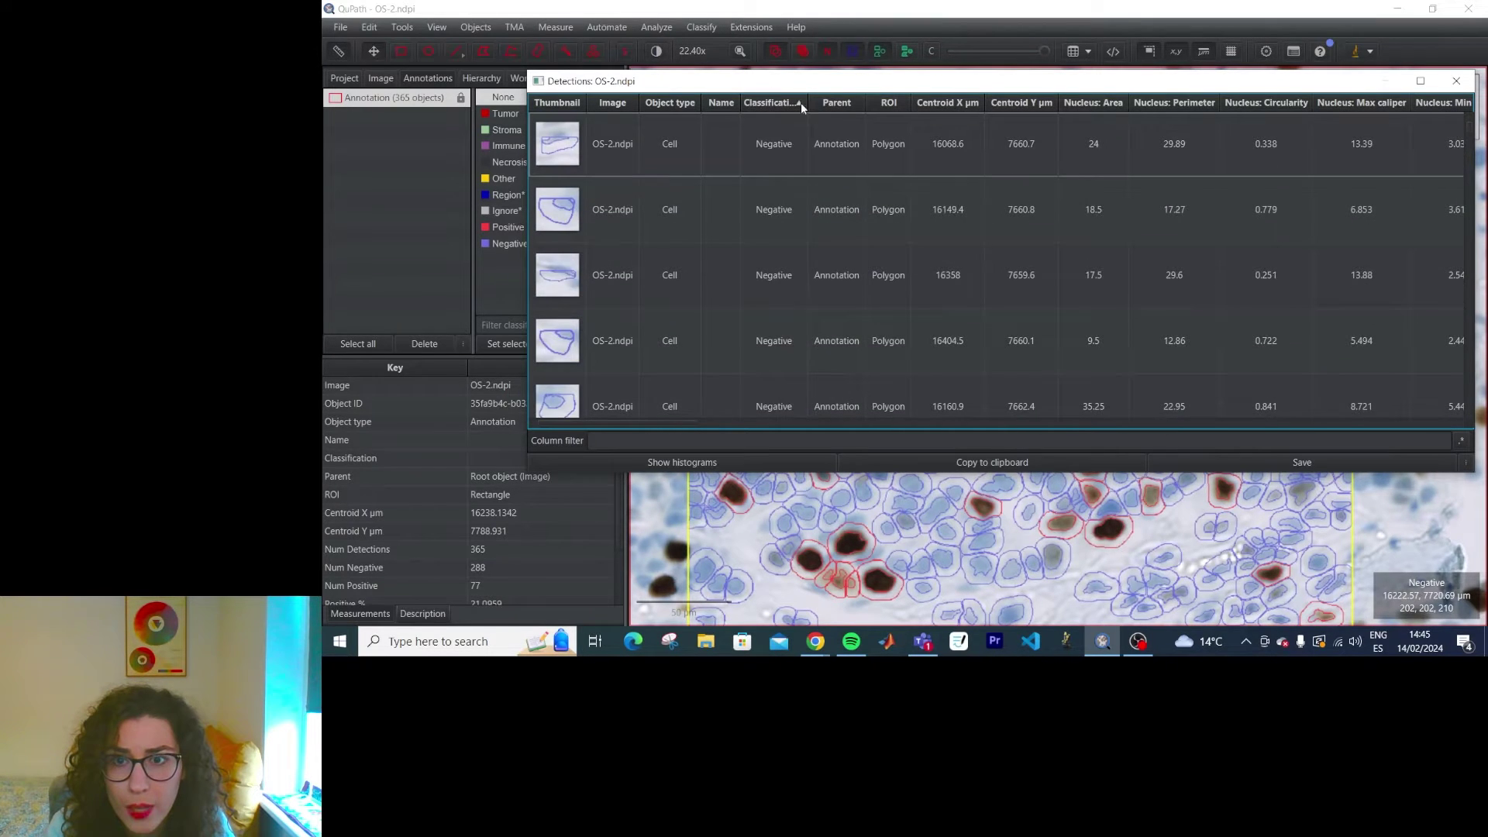
click(785, 105)
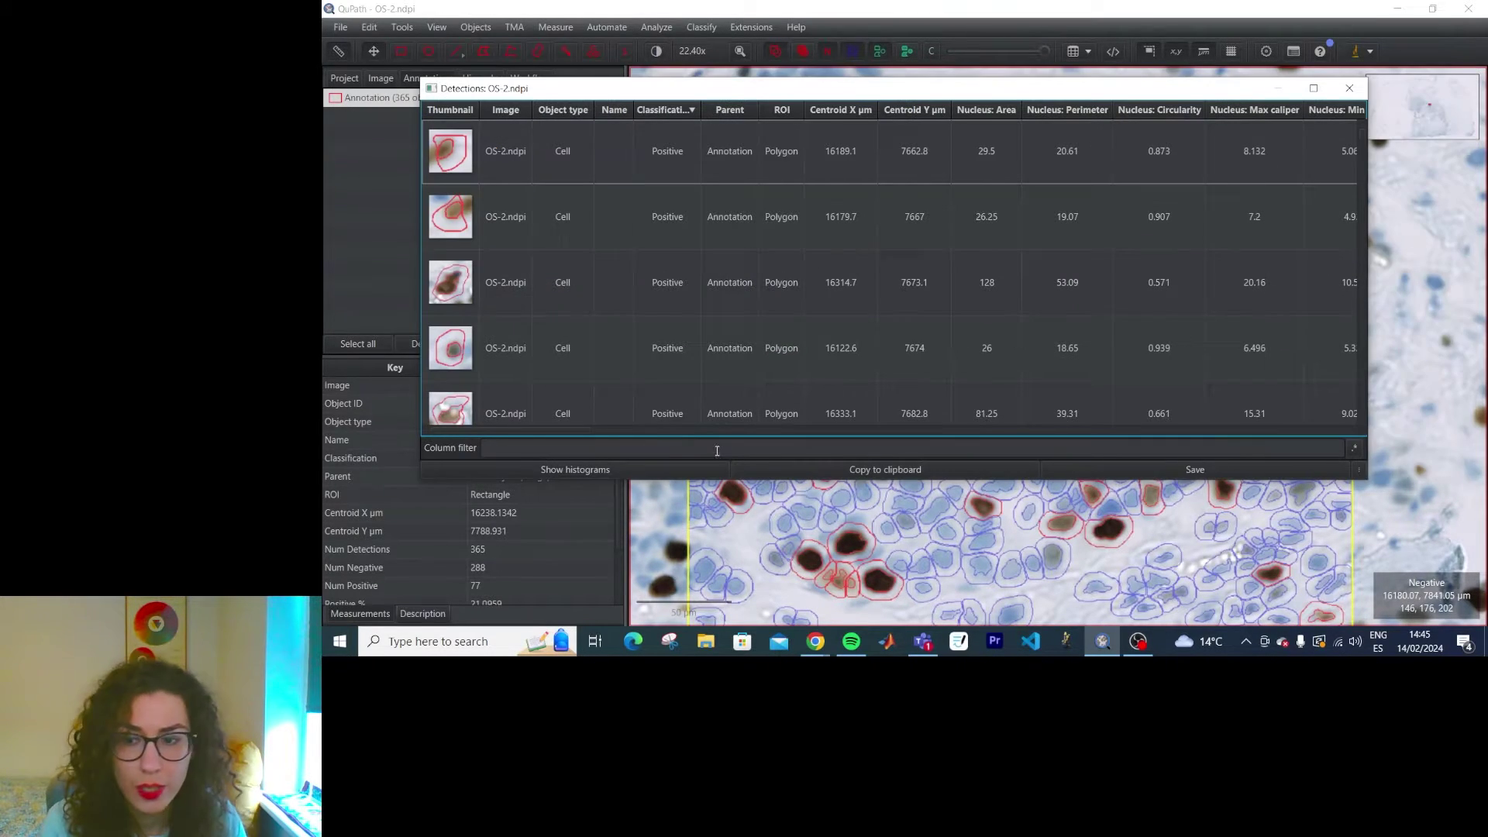
drag(522, 429, 608, 428)
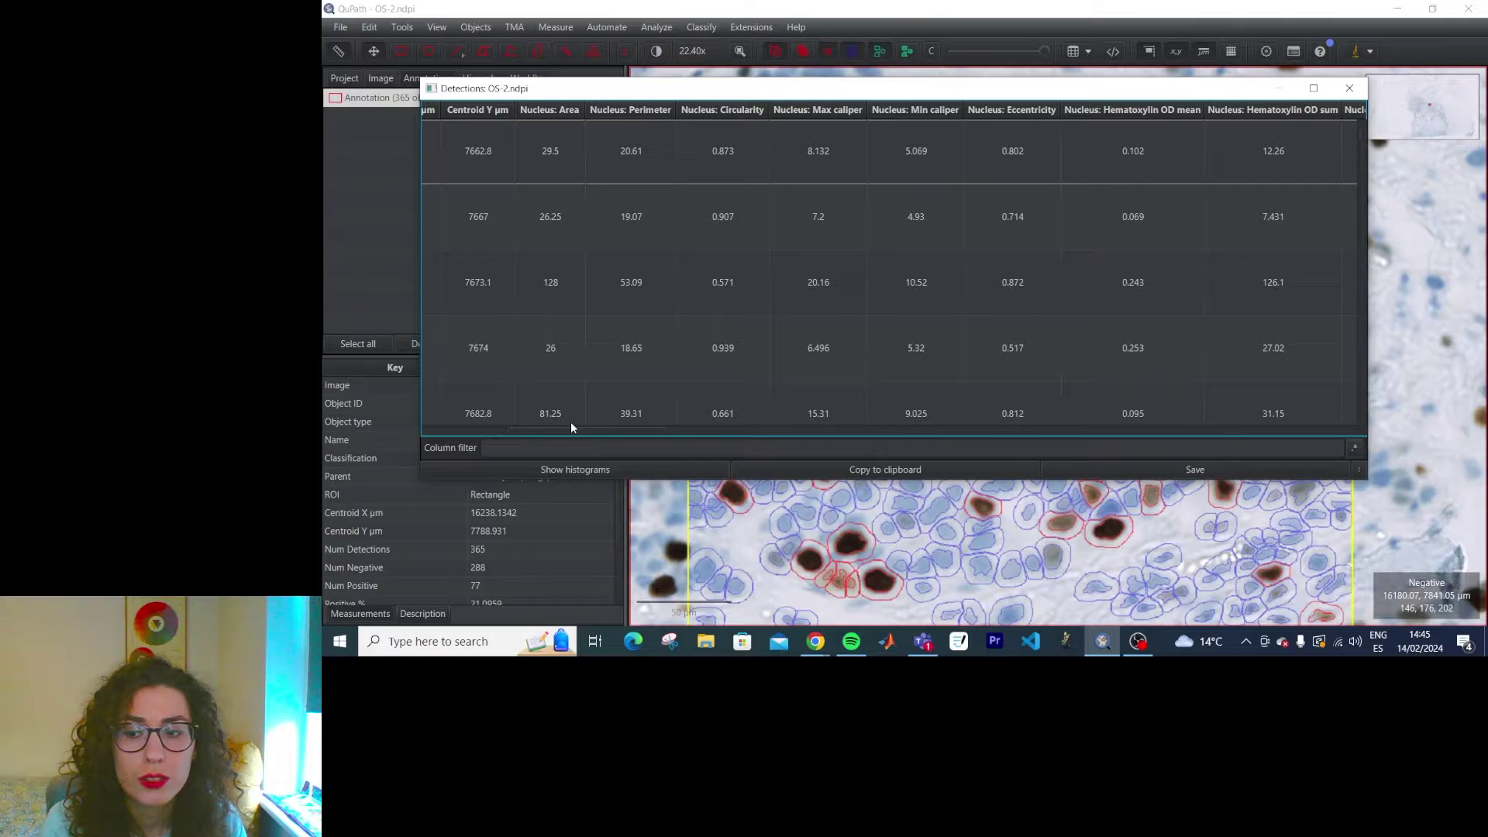
drag(566, 428, 468, 445)
- Show the detection histograms and plot Nucleus: Min caliper, trying the Animate changes option on and off
click(571, 469)
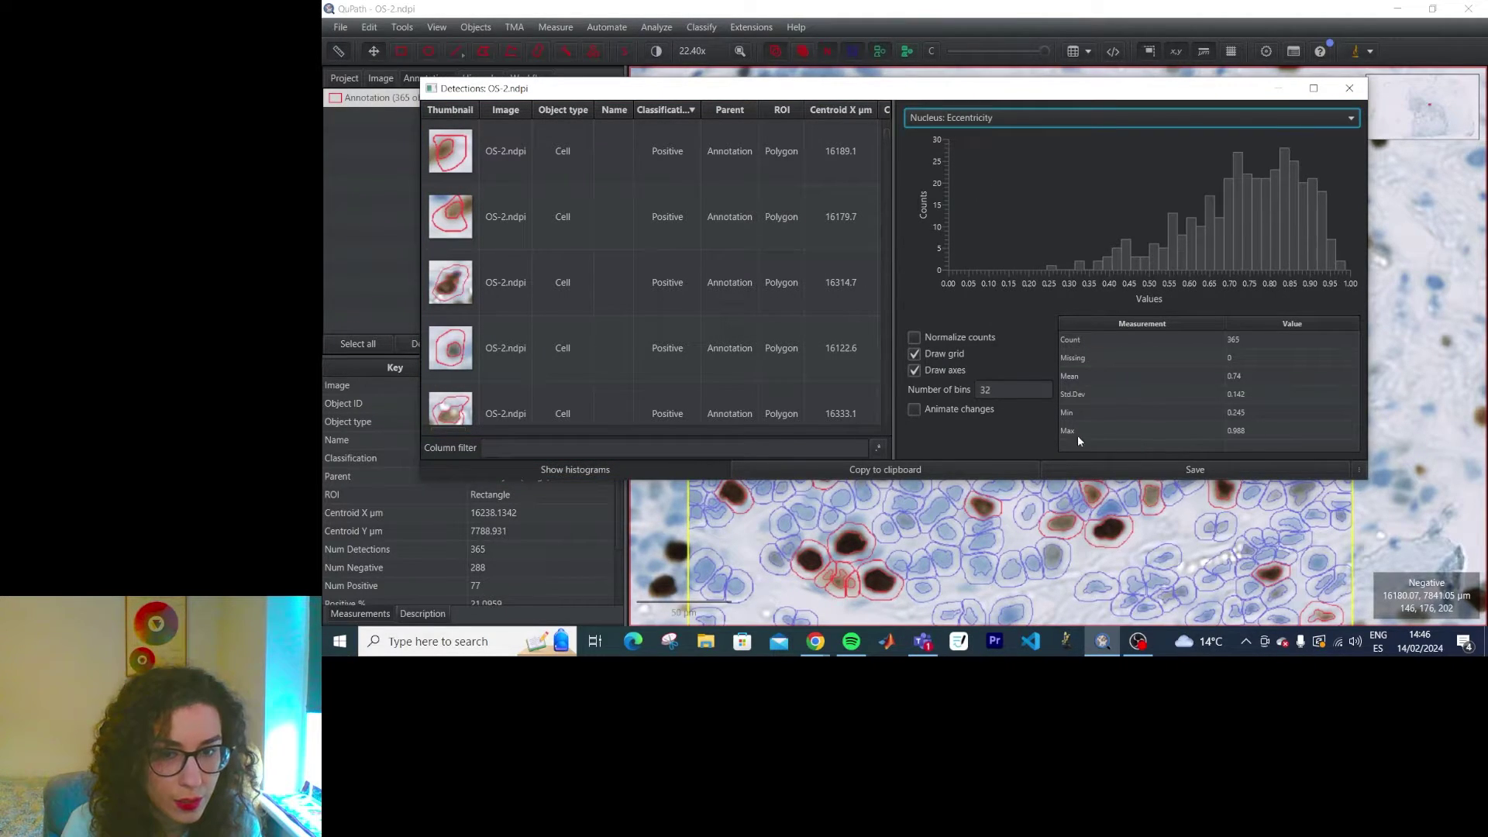
click(969, 412)
click(1076, 115)
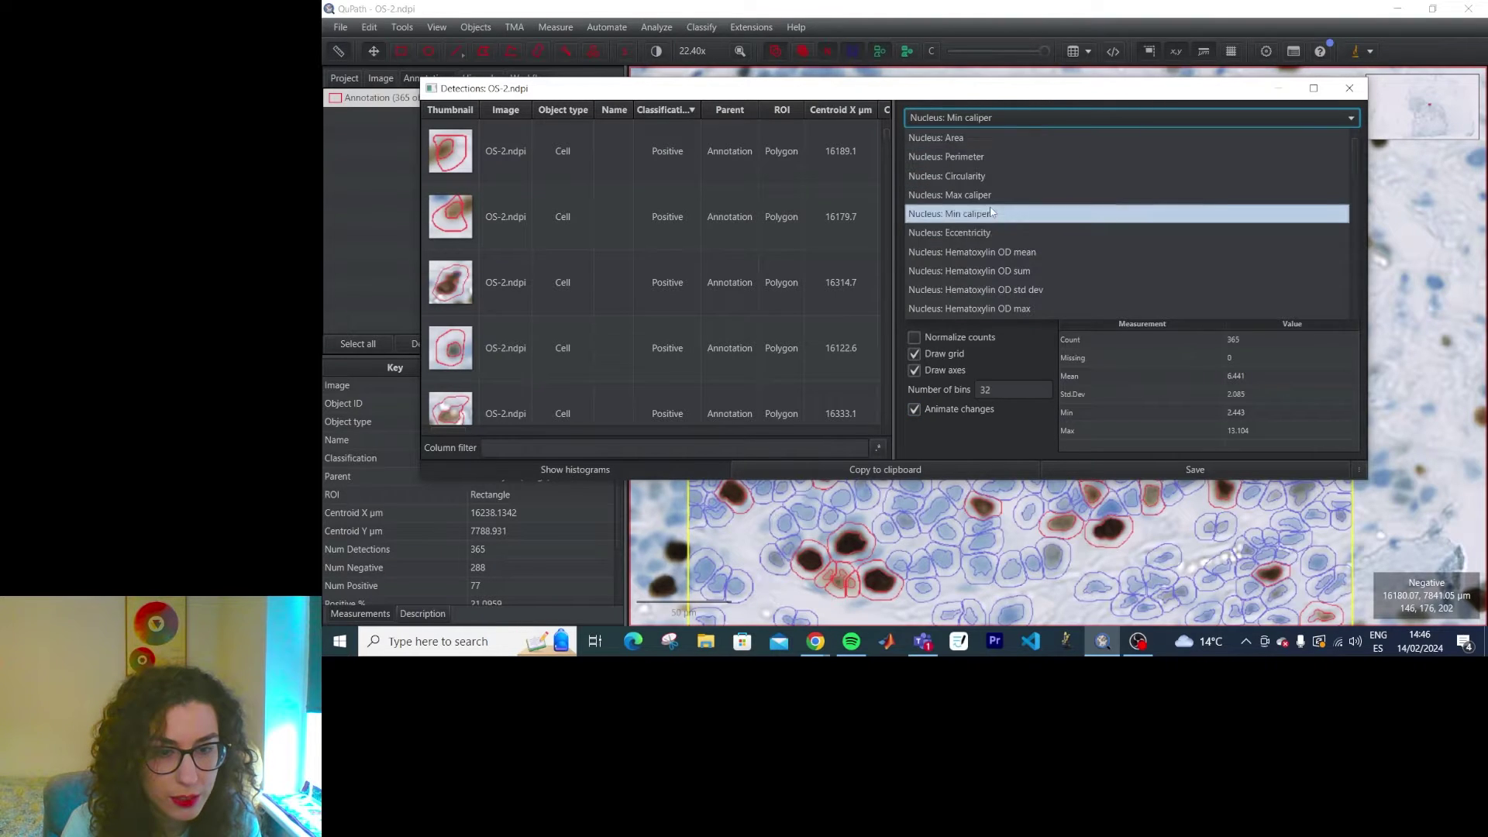
click(1053, 213)
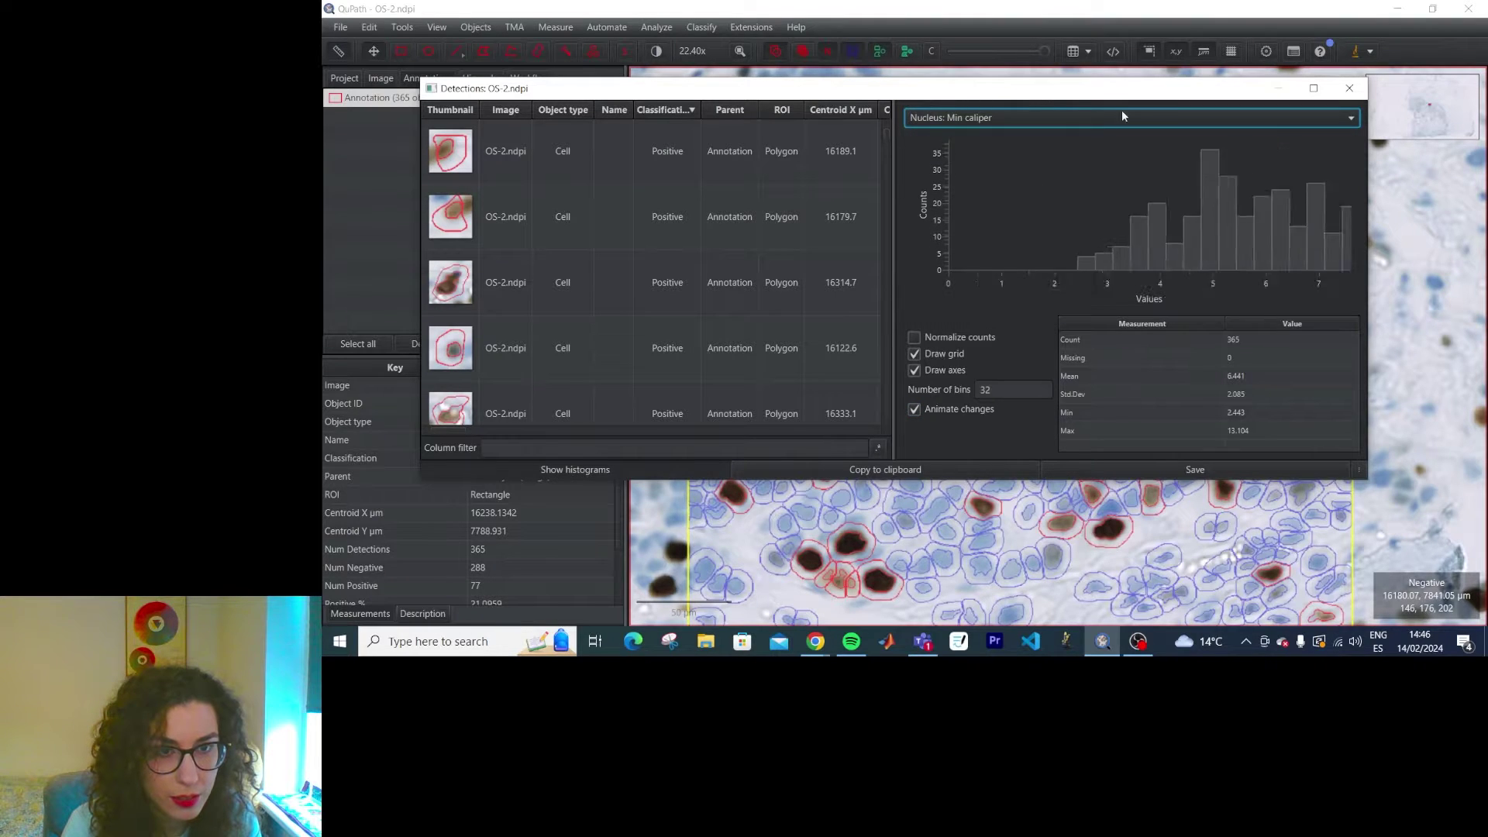
click(915, 409)
- Plot the Nucleus: Hematoxylin OD max histogram, return to Nucleus: Area and compare normalized with raw counts
click(1075, 113)
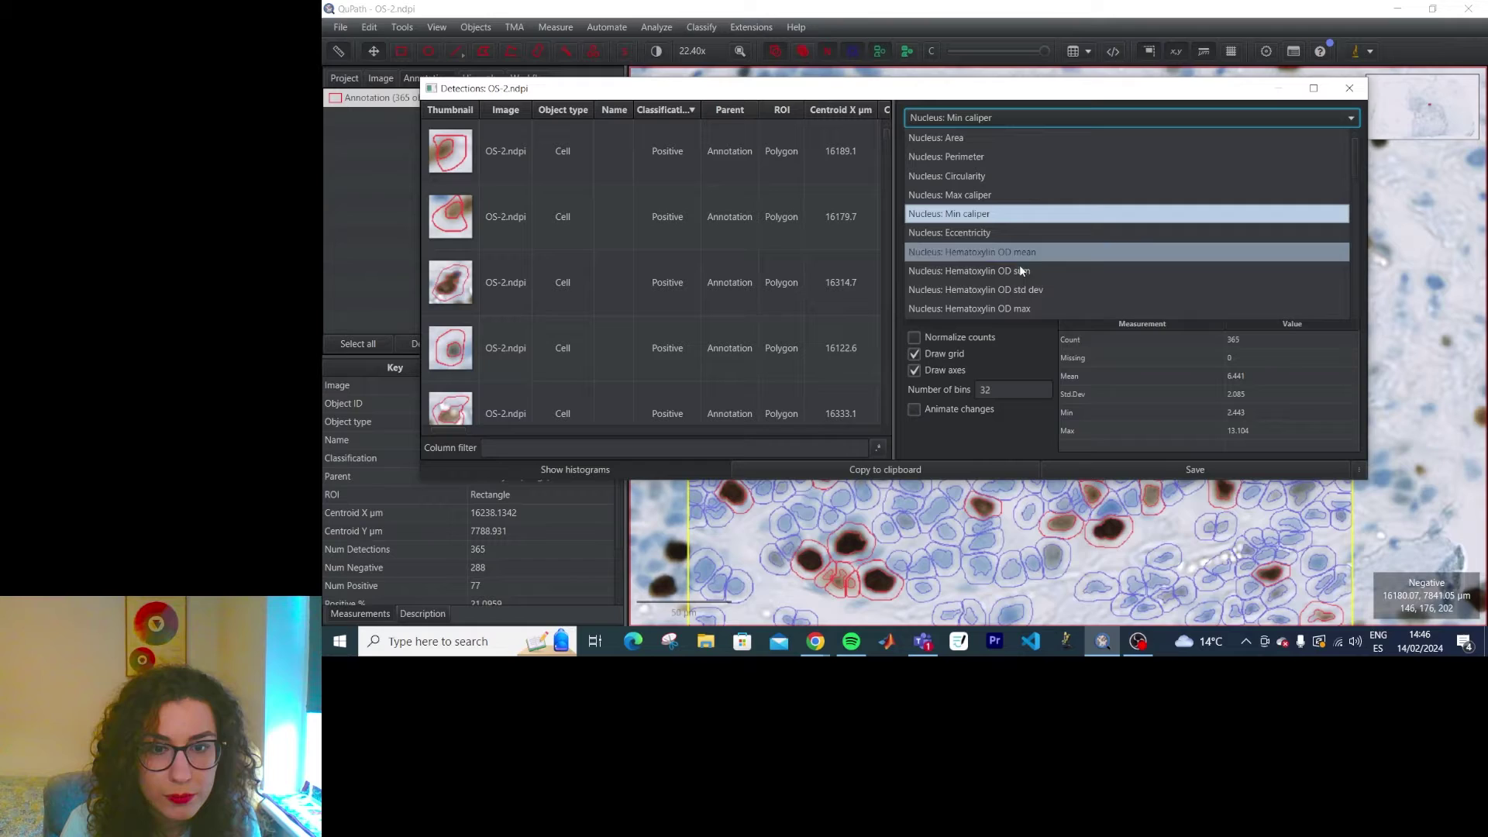
click(1020, 308)
click(1043, 114)
click(1015, 138)
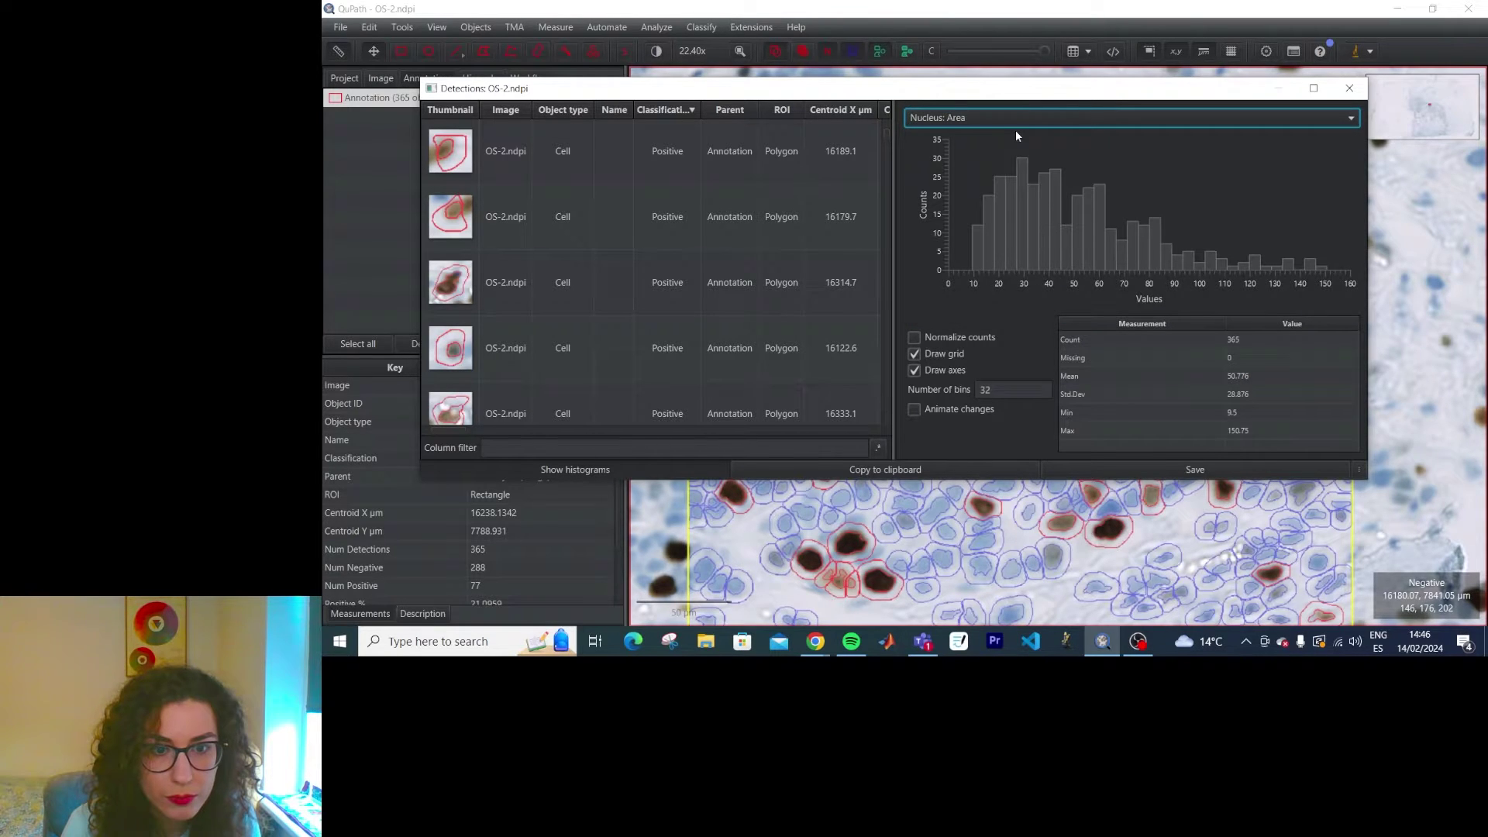
click(961, 339)
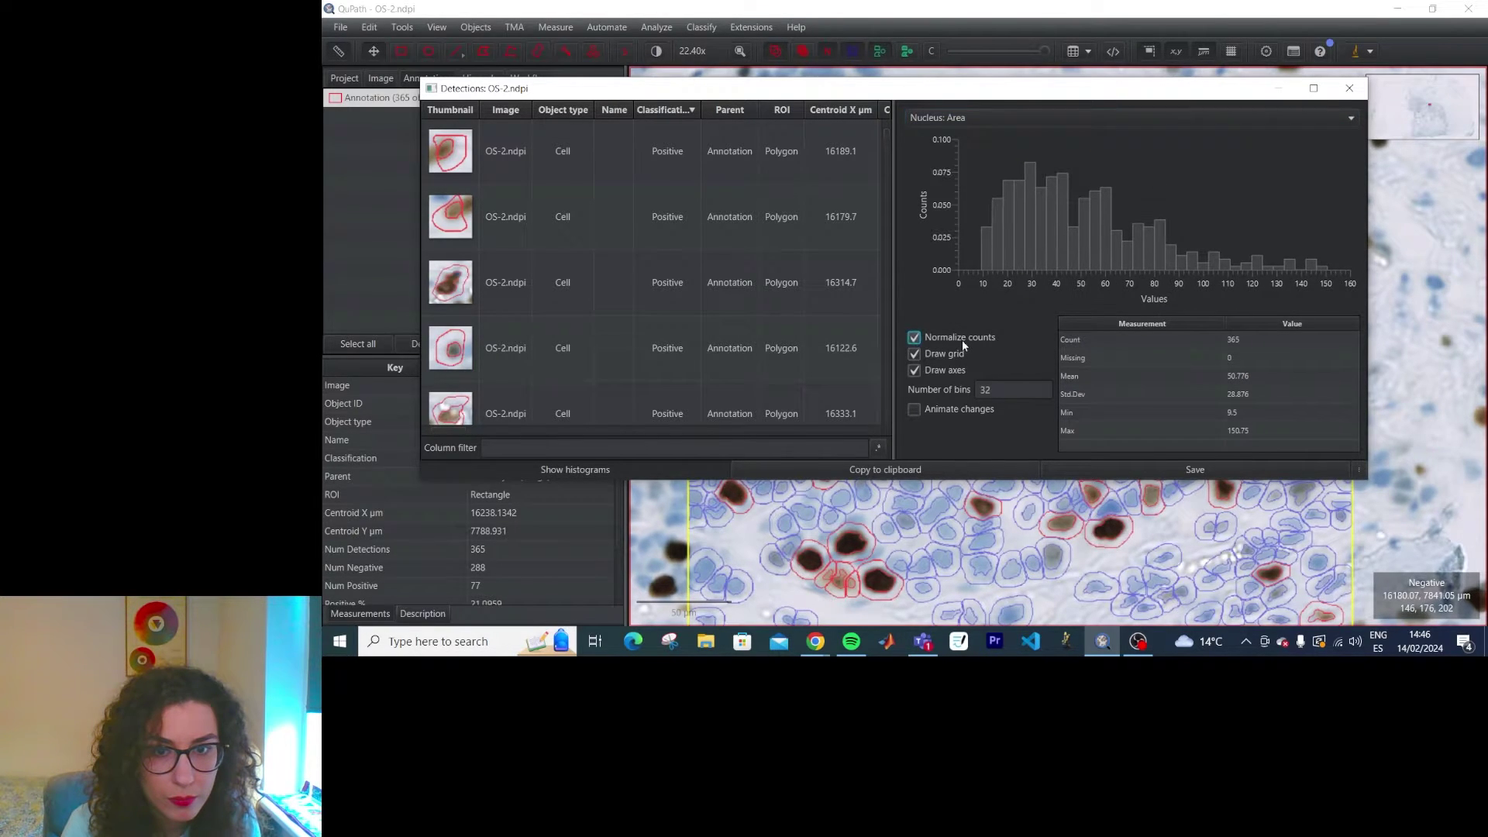
click(960, 339)
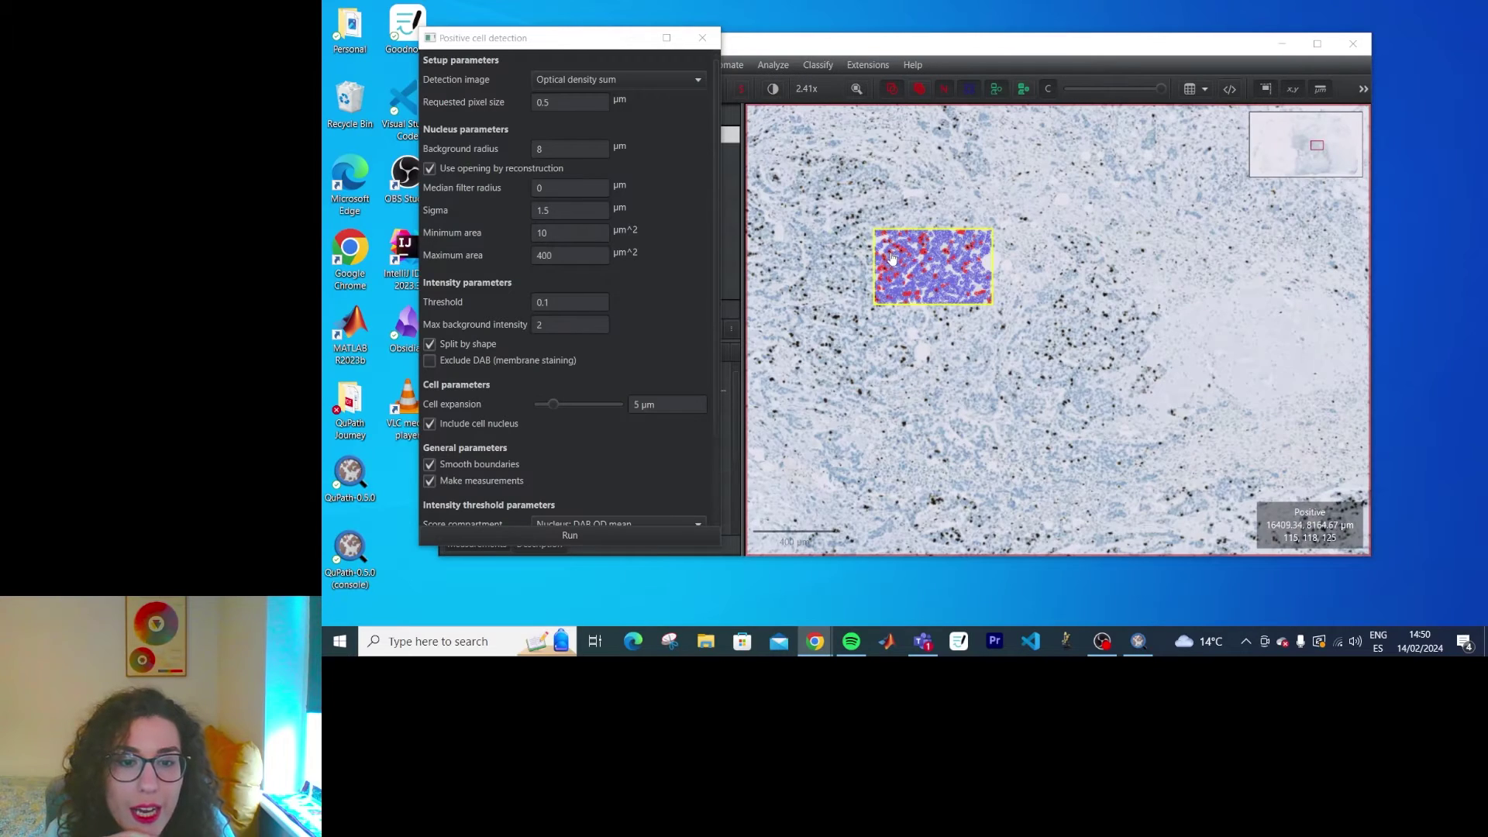
- Draw an irregular wand annotation to the right of the existing rectangle and an ellipse annotation below the rectangle
drag(542, 37, 480, 265)
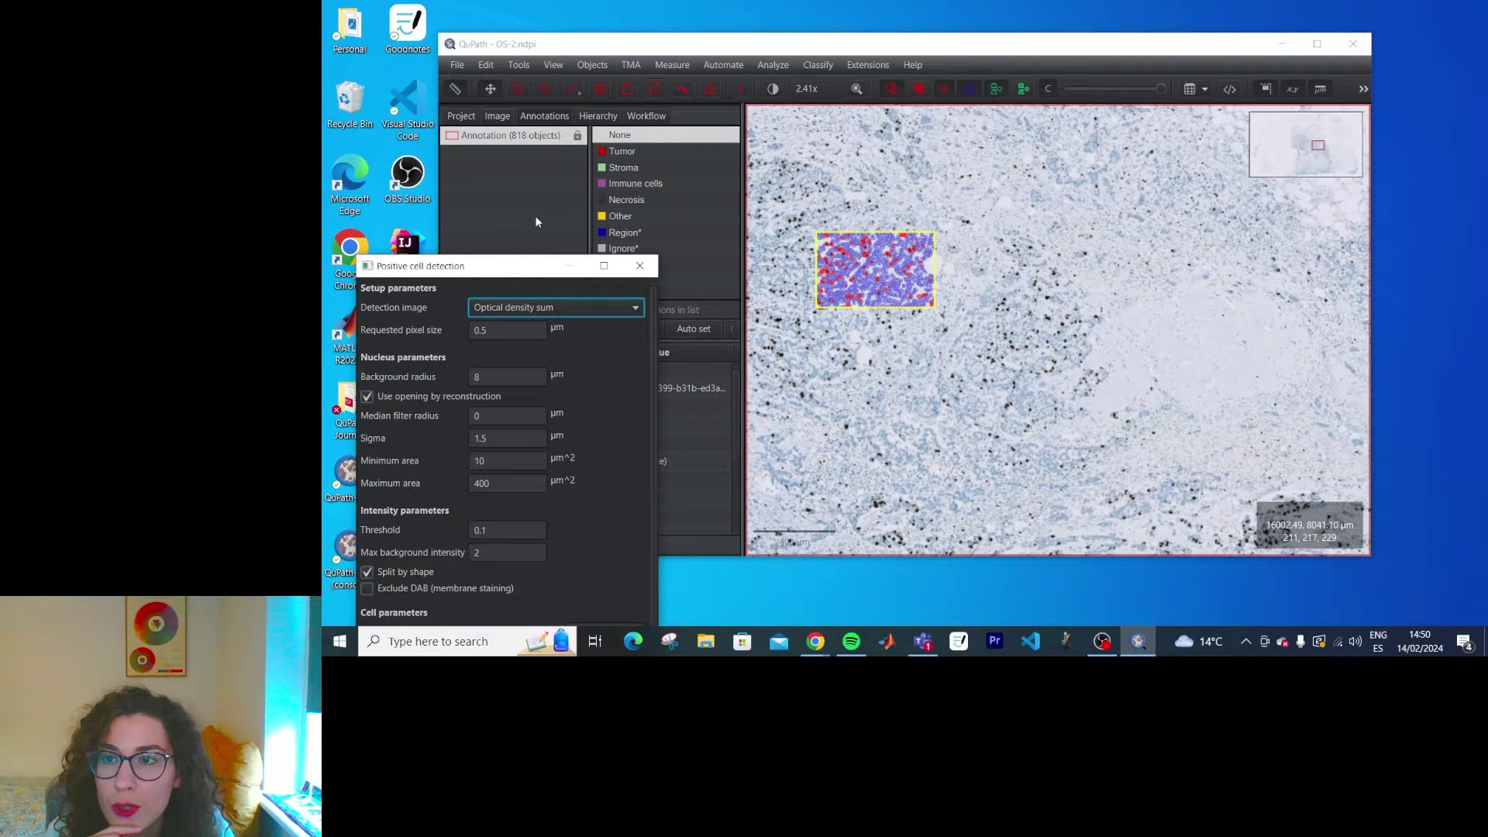
click(682, 88)
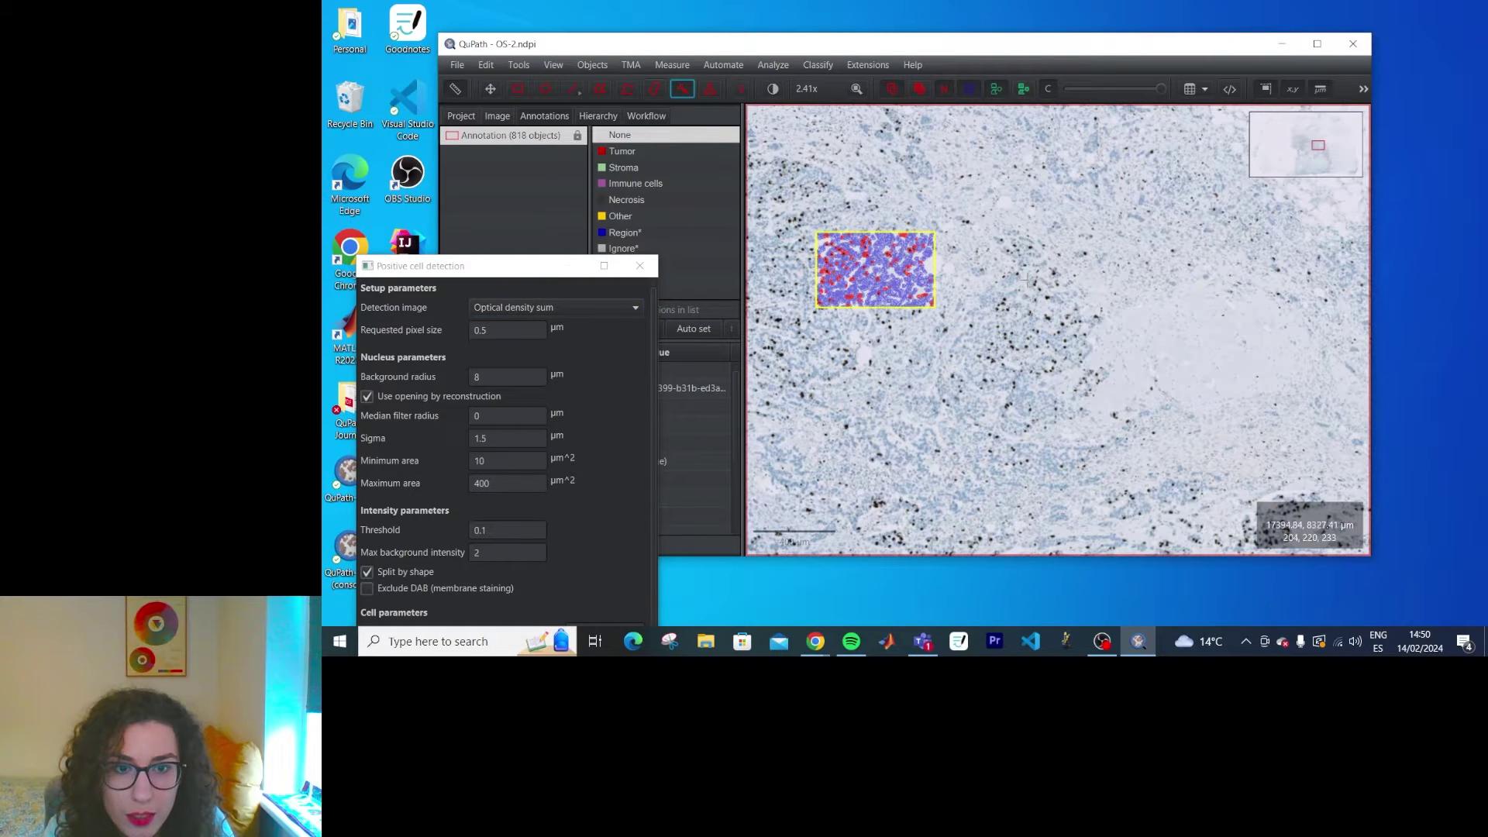
mouse_move(1000, 240)
mouse_down()
mouse_move(1077, 326)
mouse_move(1030, 364)
mouse_move(1084, 391)
mouse_up()
click(546, 88)
drag(841, 407, 988, 489)
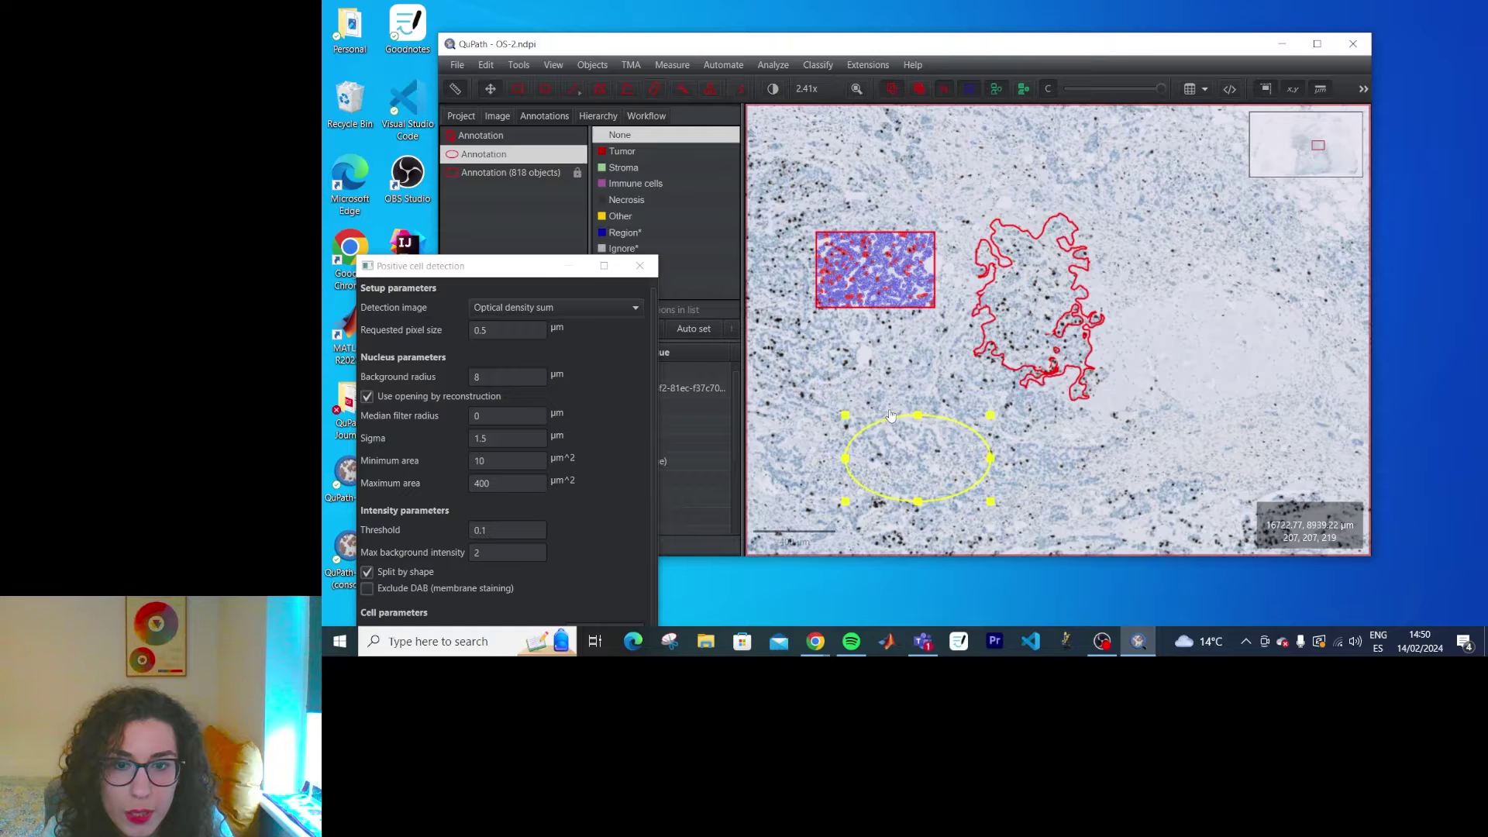
- Draw a closed polygon annotation around the stained area to the upper left of the existing rectangle
scroll(848, 272, down, 3)
drag(849, 274, 1011, 293)
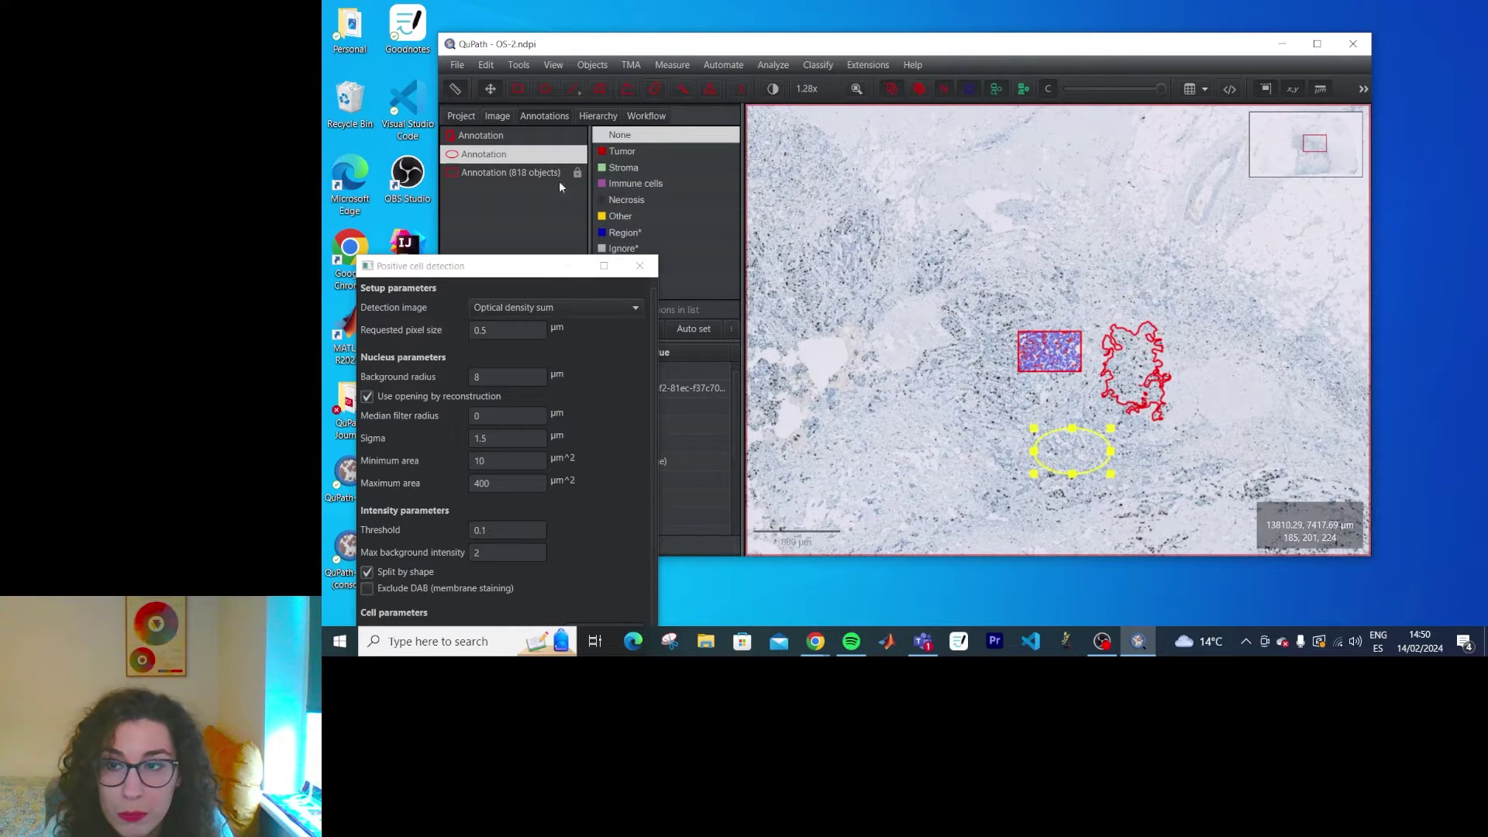
click(600, 95)
mouse_move(951, 225)
mouse_down()
mouse_move(909, 288)
mouse_move(970, 293)
mouse_move(976, 224)
mouse_up()
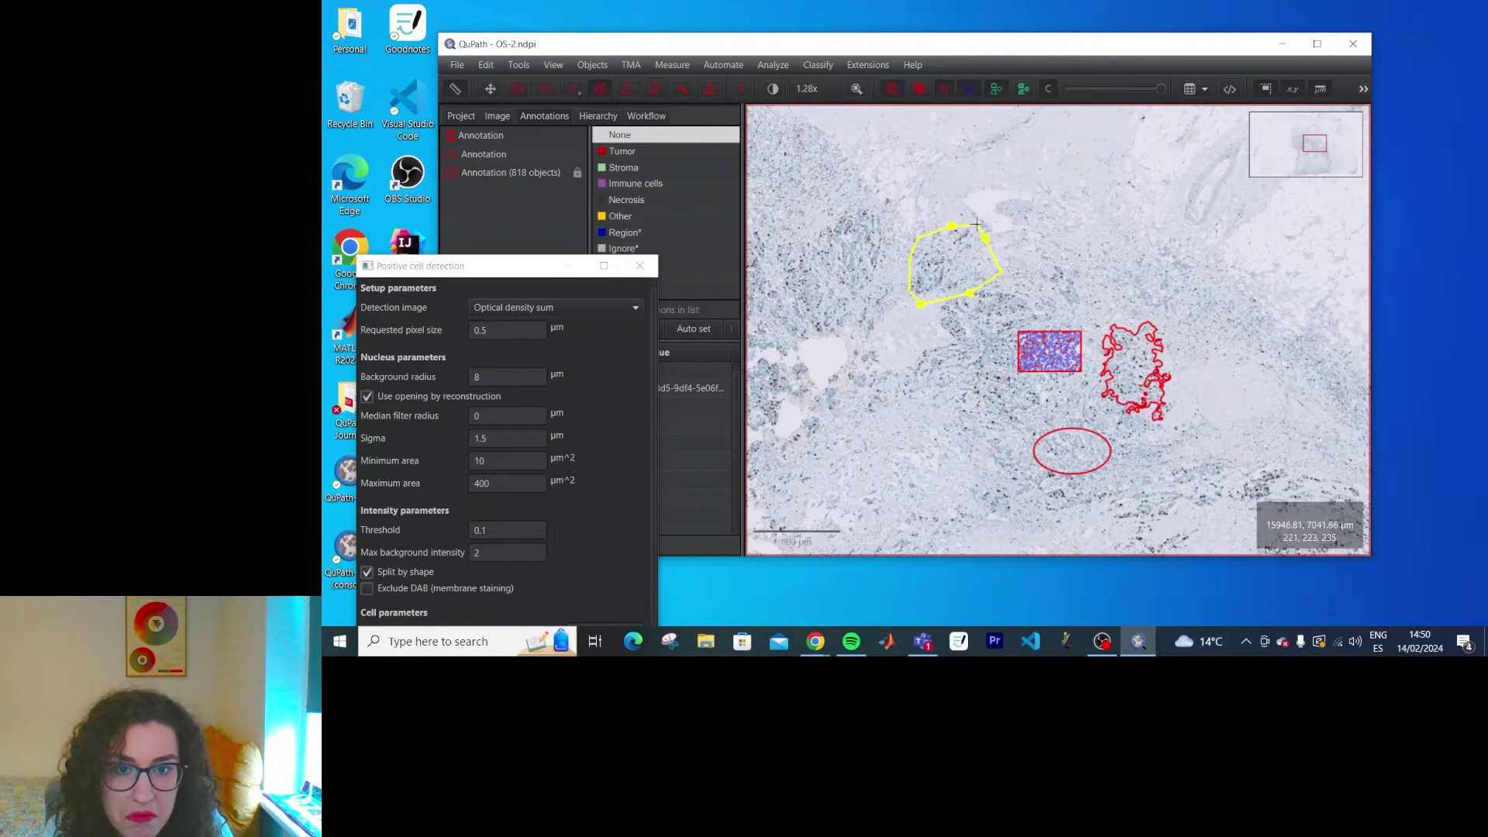
click(976, 225)
right_click(952, 225)
click(943, 231)
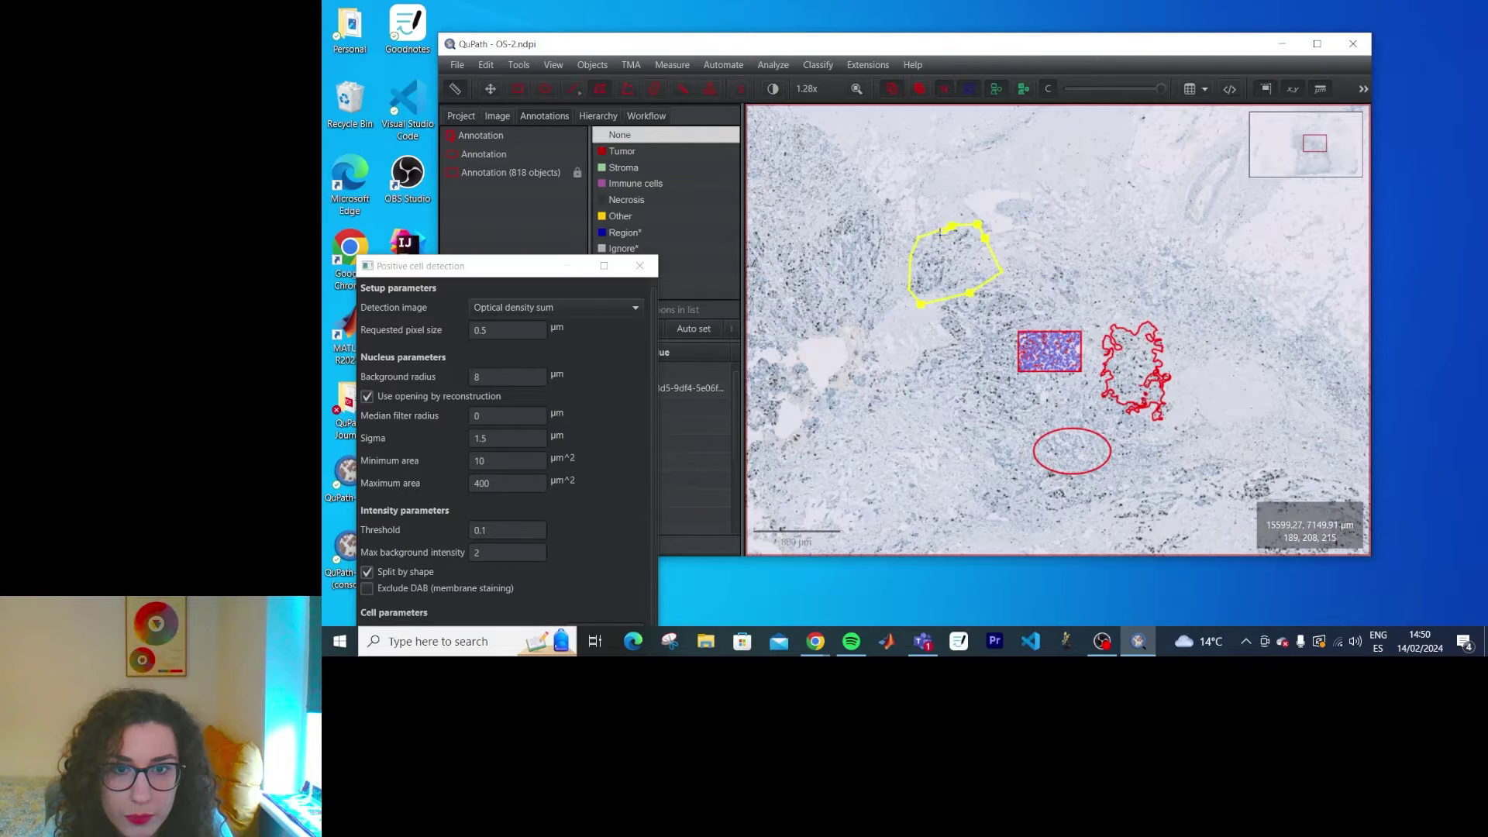
scroll(939, 234, up, 3)
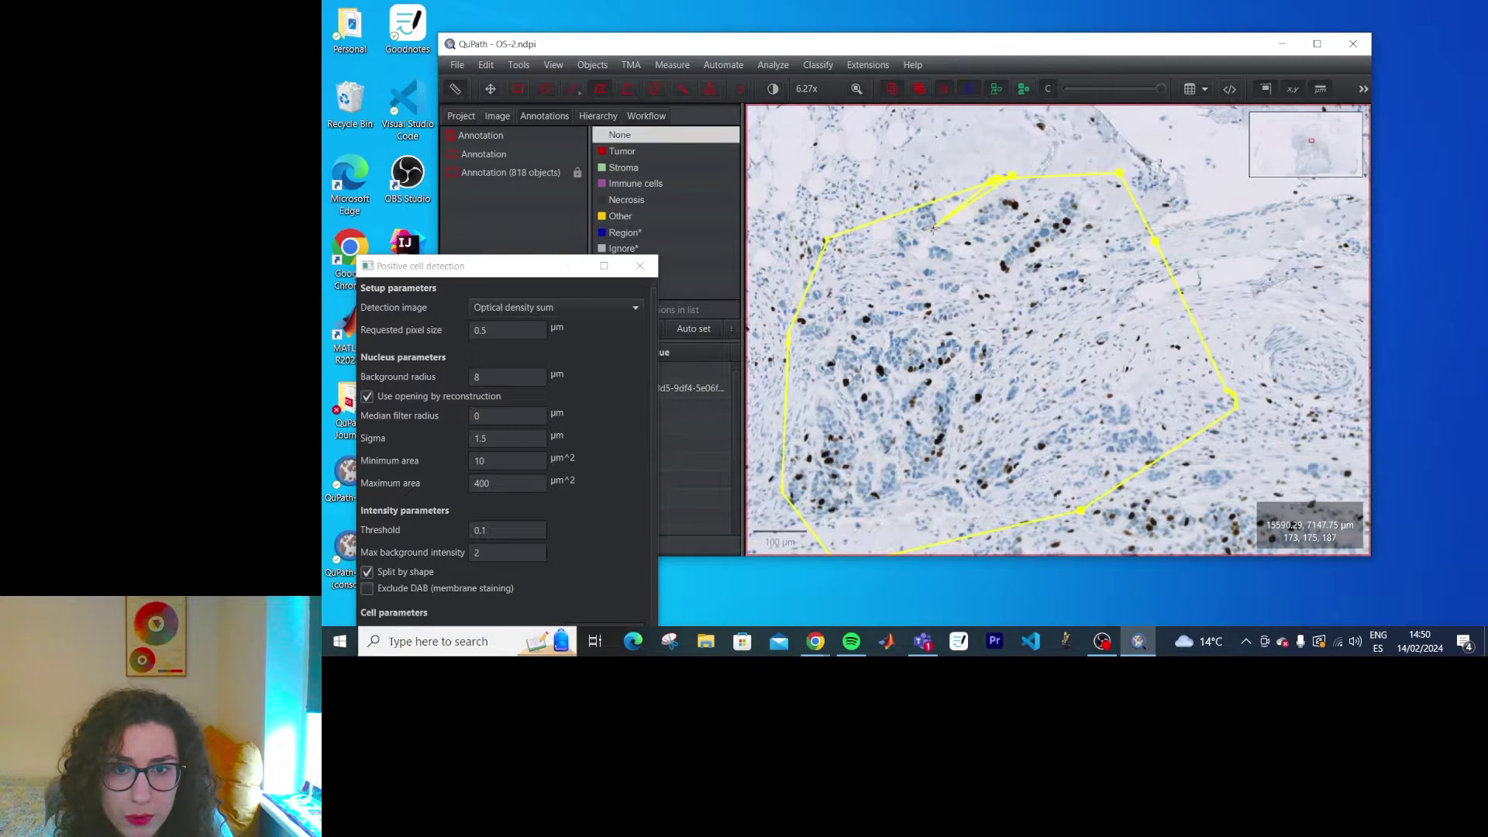
double_click(935, 232)
scroll(1022, 323, down, 2)
scroll(1022, 323, down, 3)
drag(1183, 331, 1038, 262)
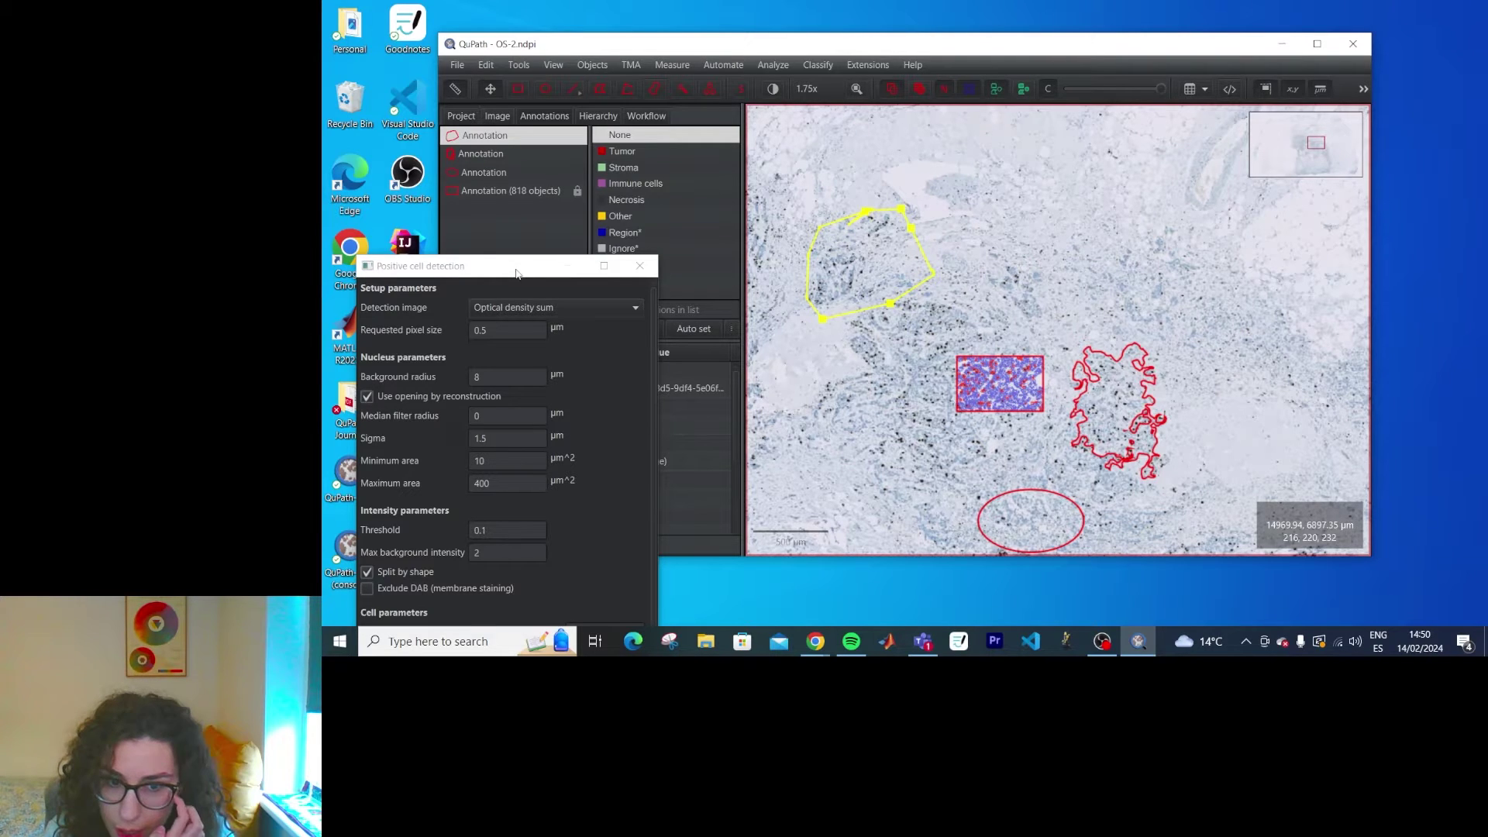
- Select the new ellipse, wand and polygon annotations together and run positive cell detection on them with the current parameters
click(494, 152)
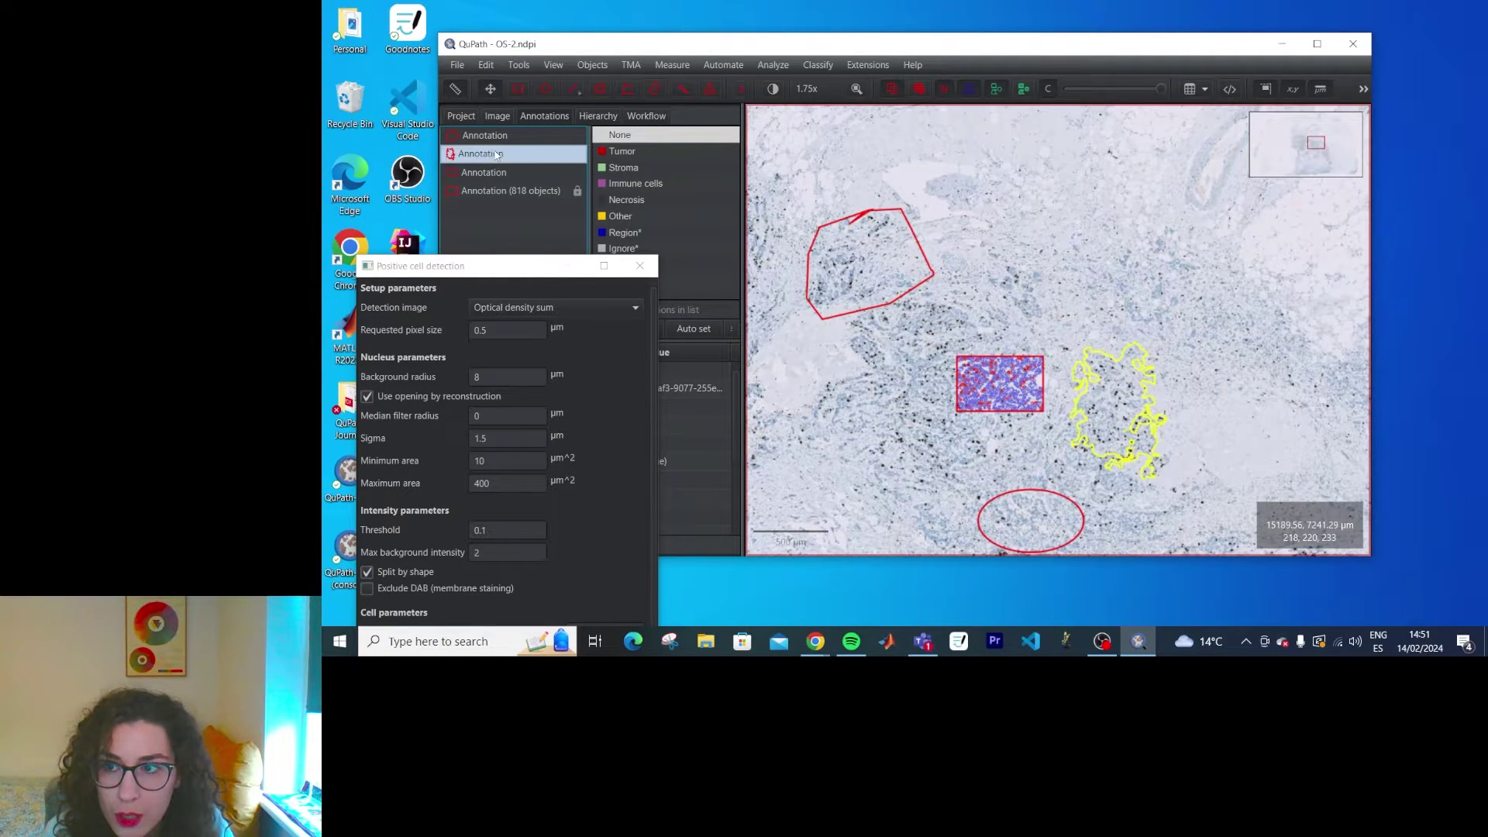
click(482, 194)
click(490, 173)
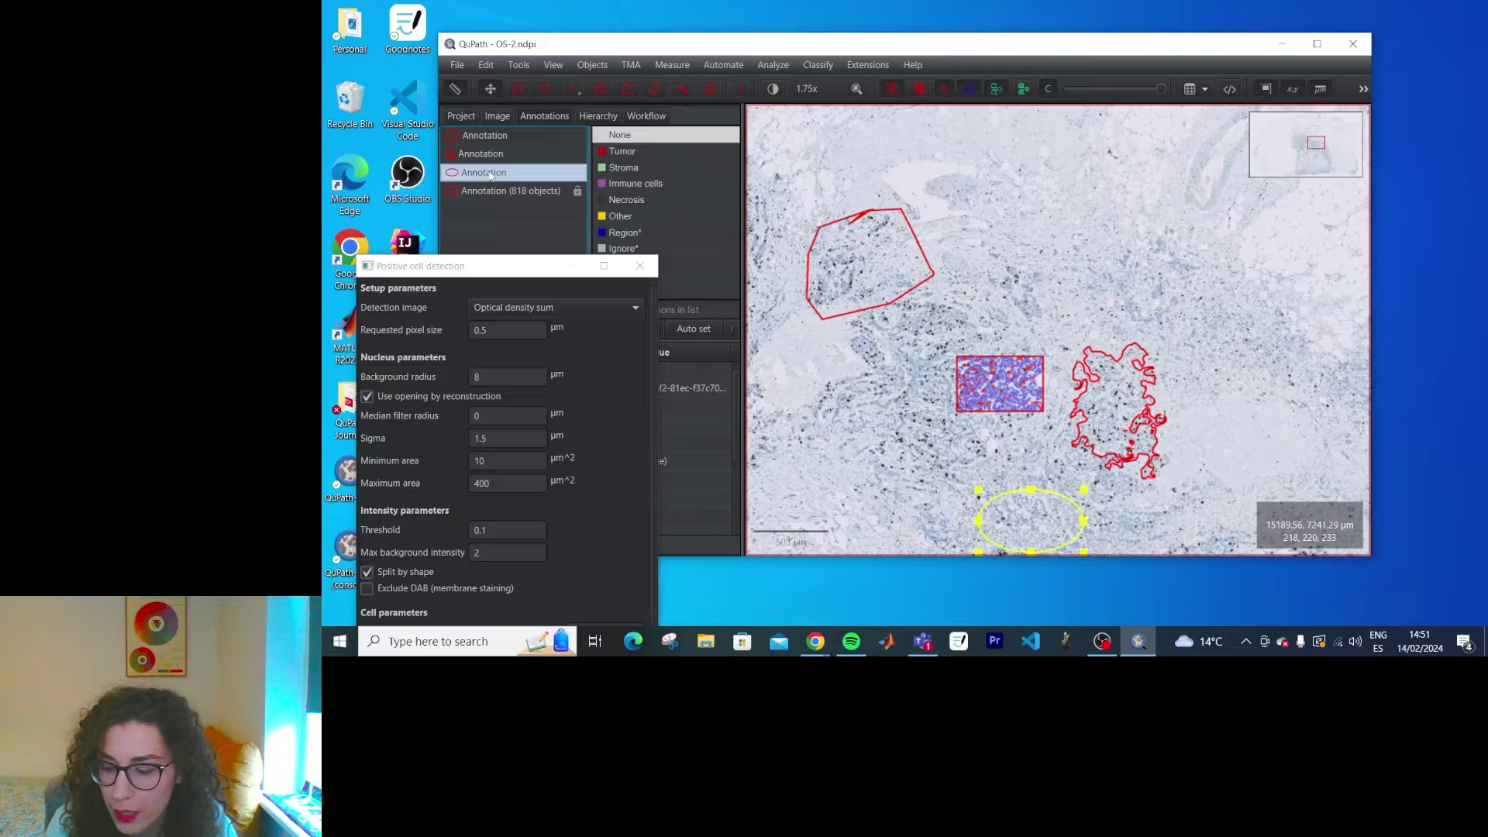
drag(506, 263, 738, 347)
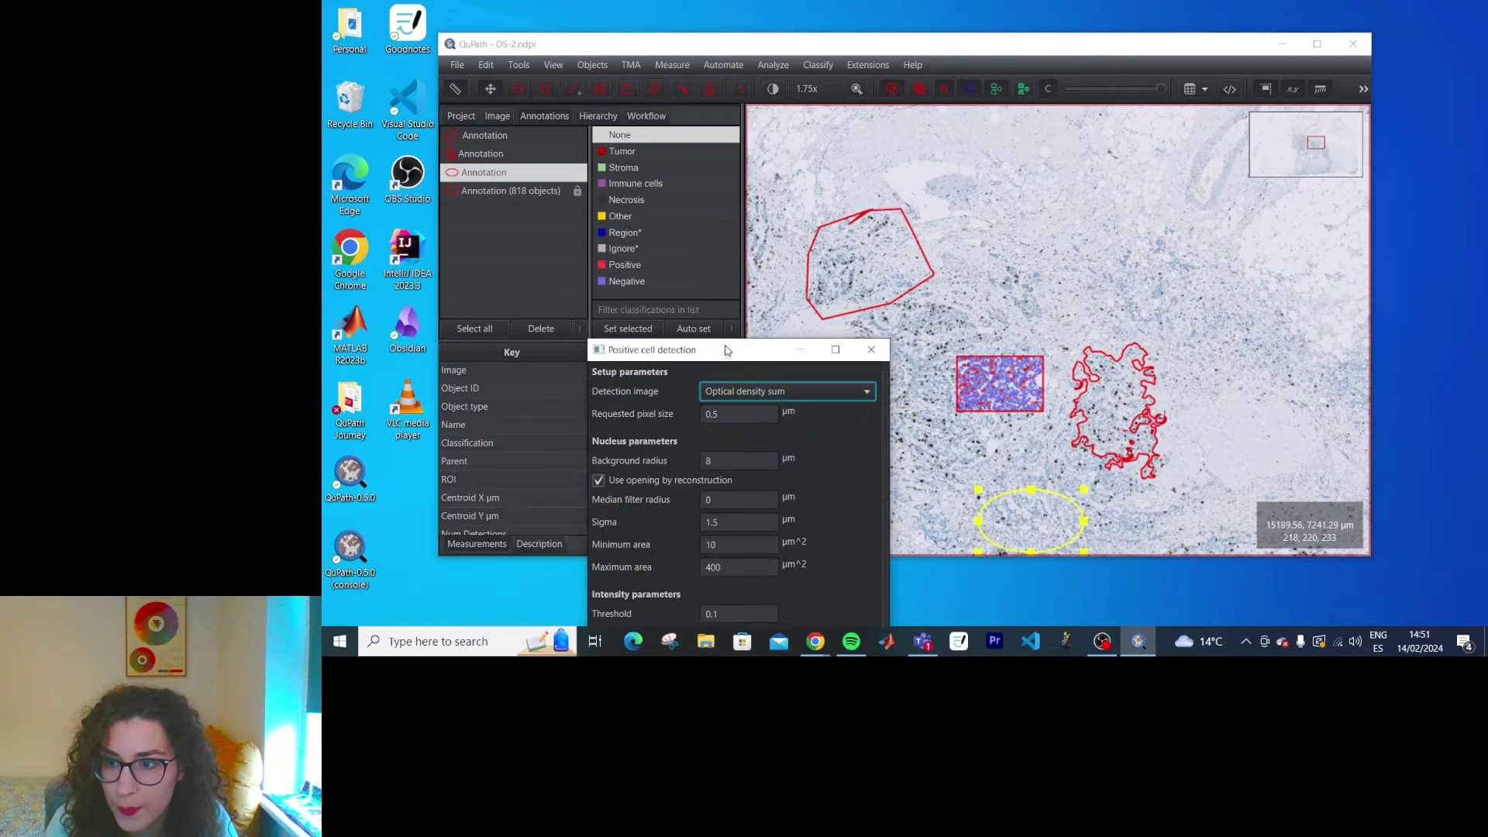
ctrl+click(492, 155)
ctrl+click(490, 139)
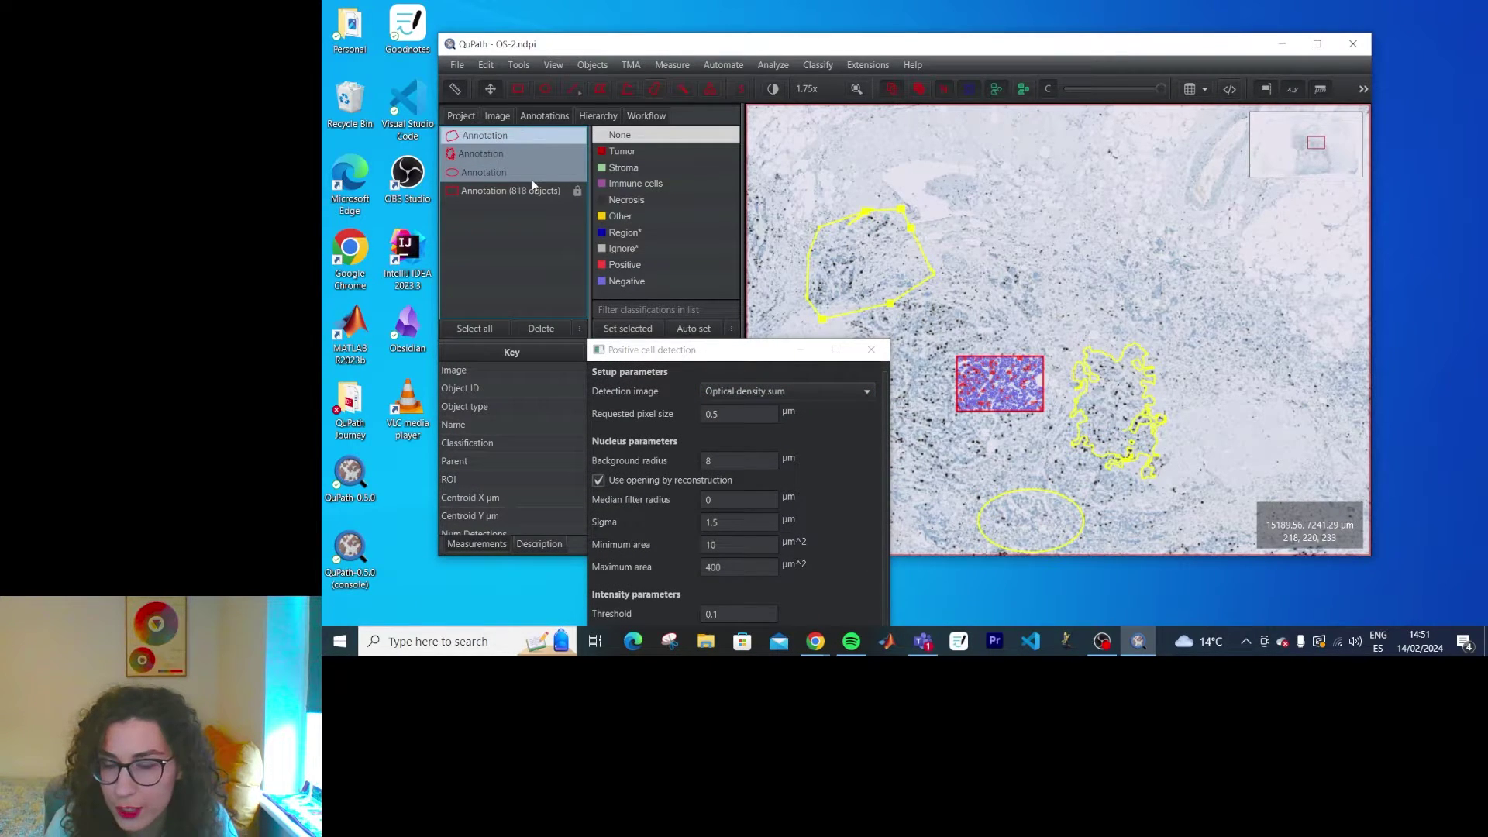
drag(740, 349, 695, 92)
click(685, 592)
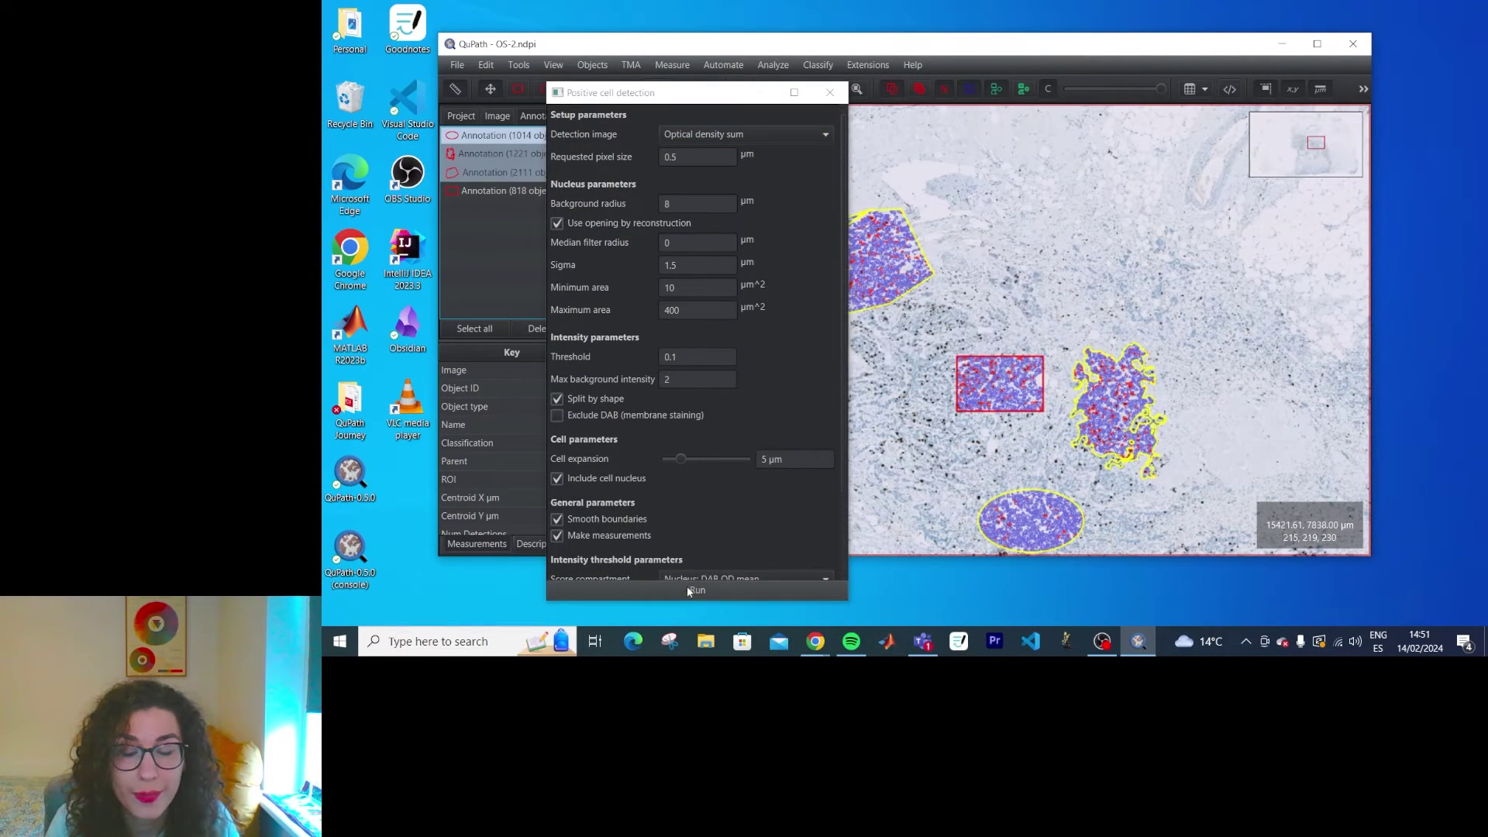
- Show the detection measurements table for the slide's annotations, browse the listed cells and leave the table
mouse_move(1156, 440)
mouse_down()
mouse_move(1272, 399)
mouse_move(1242, 398)
mouse_up()
click(686, 66)
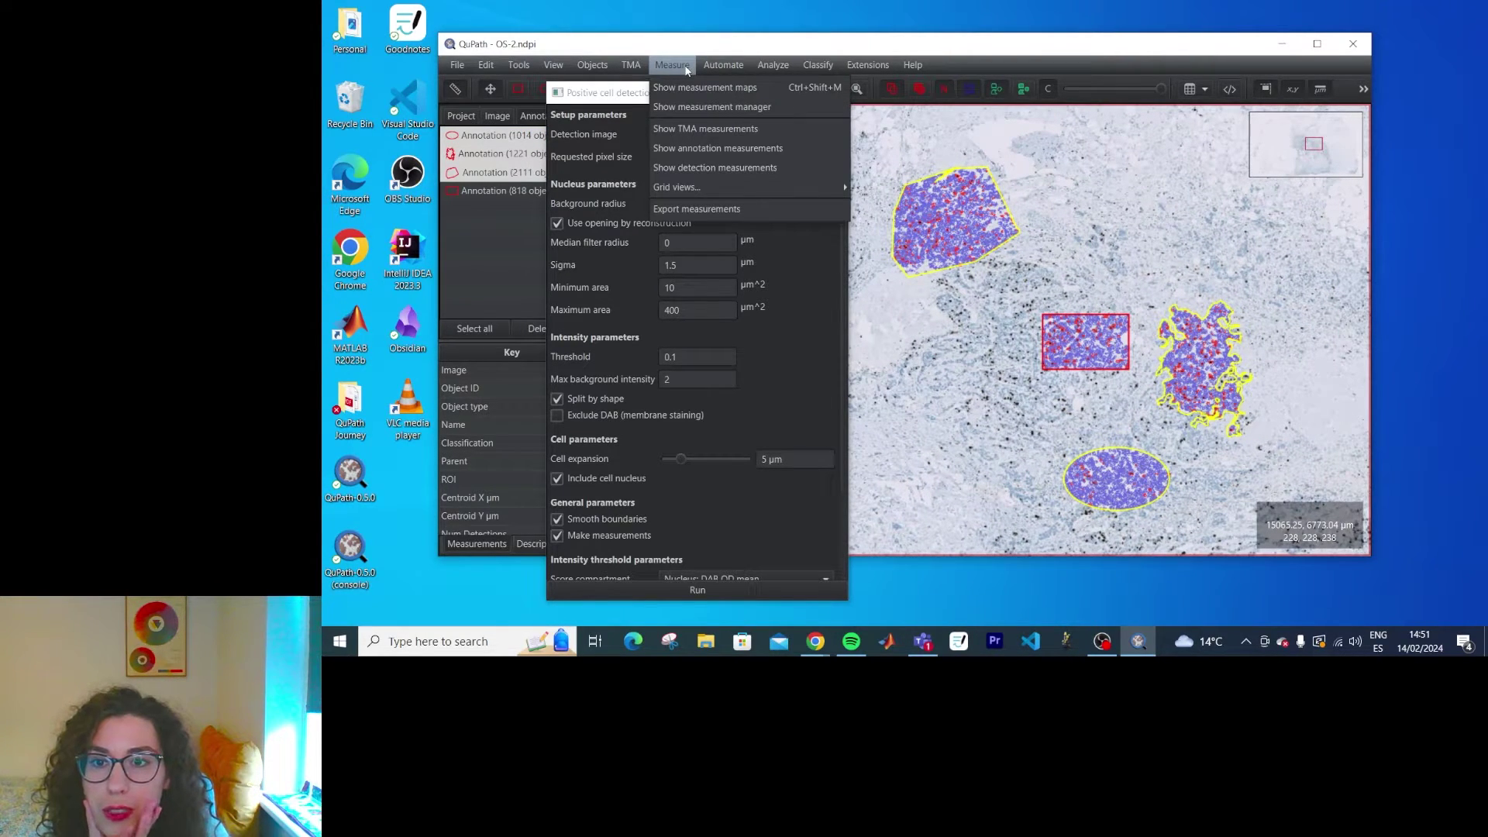
click(722, 169)
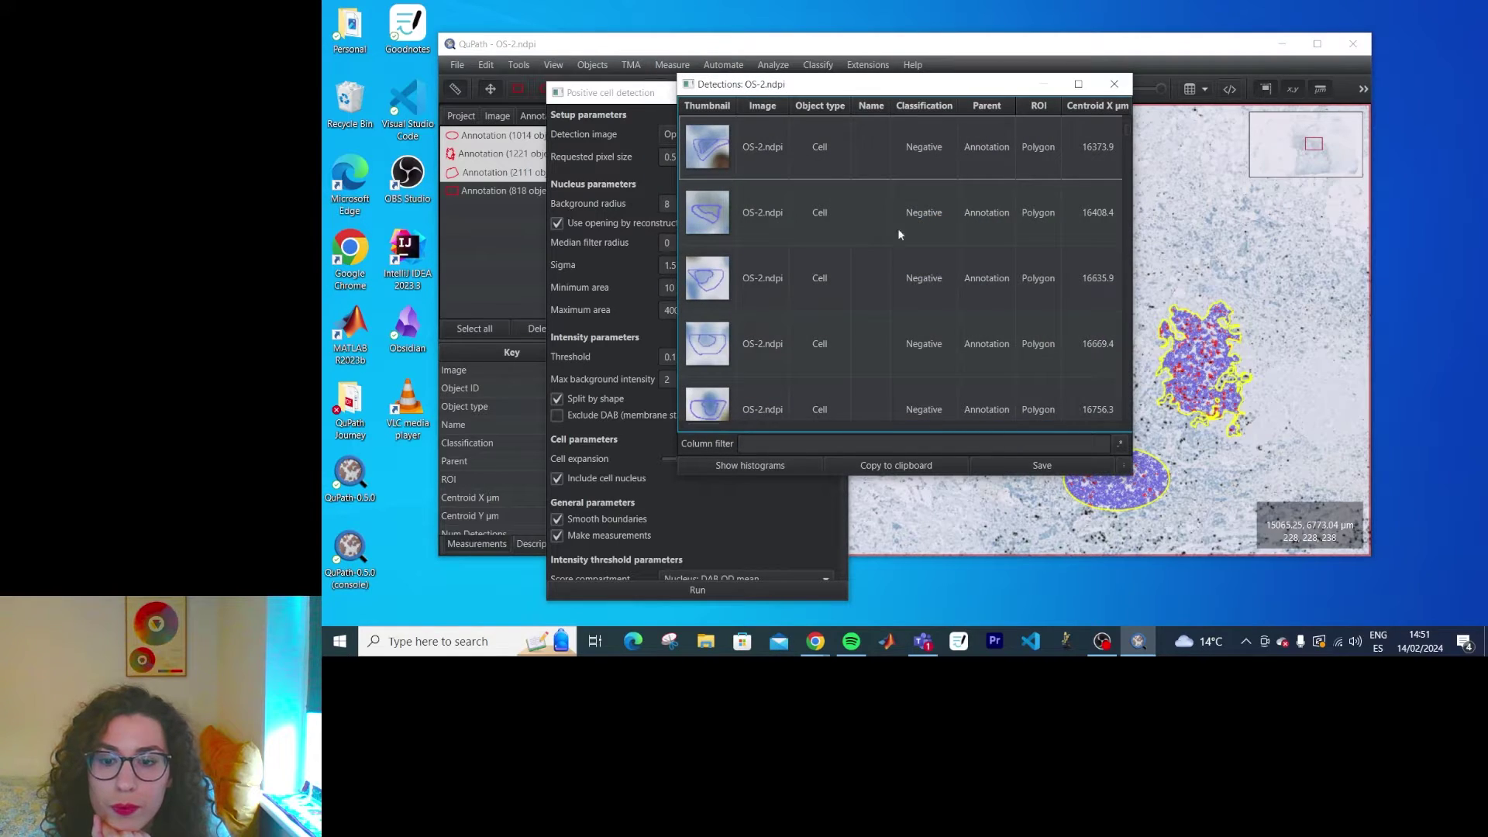
scroll(863, 383, down, 1)
scroll(863, 384, down, 1)
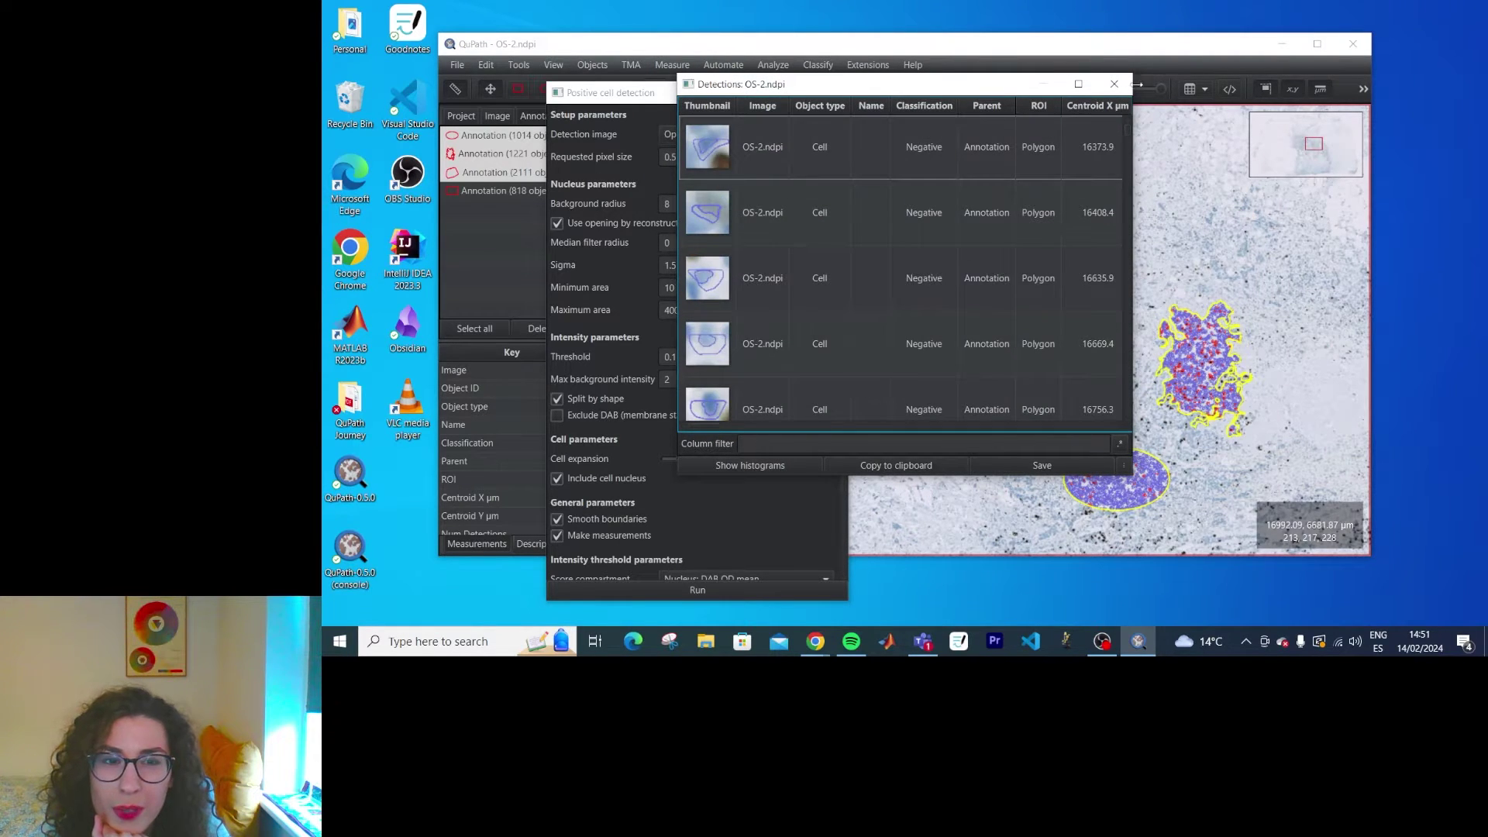
click(788, 96)
- Select all annotations, show their detection measurements, widen the table to view its nucleus columns and close it
click(474, 329)
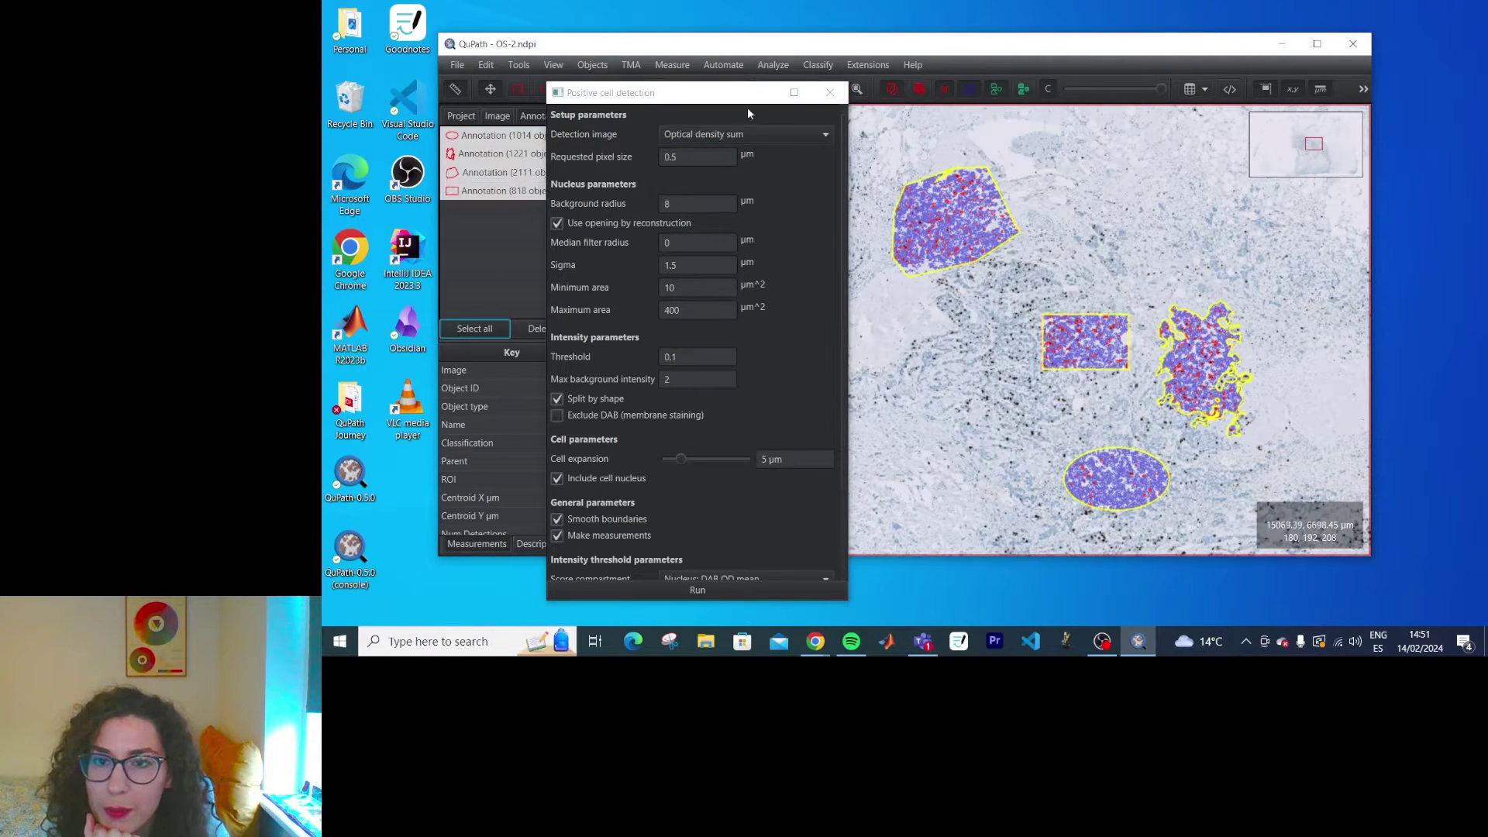
drag(709, 98, 322, 231)
click(673, 65)
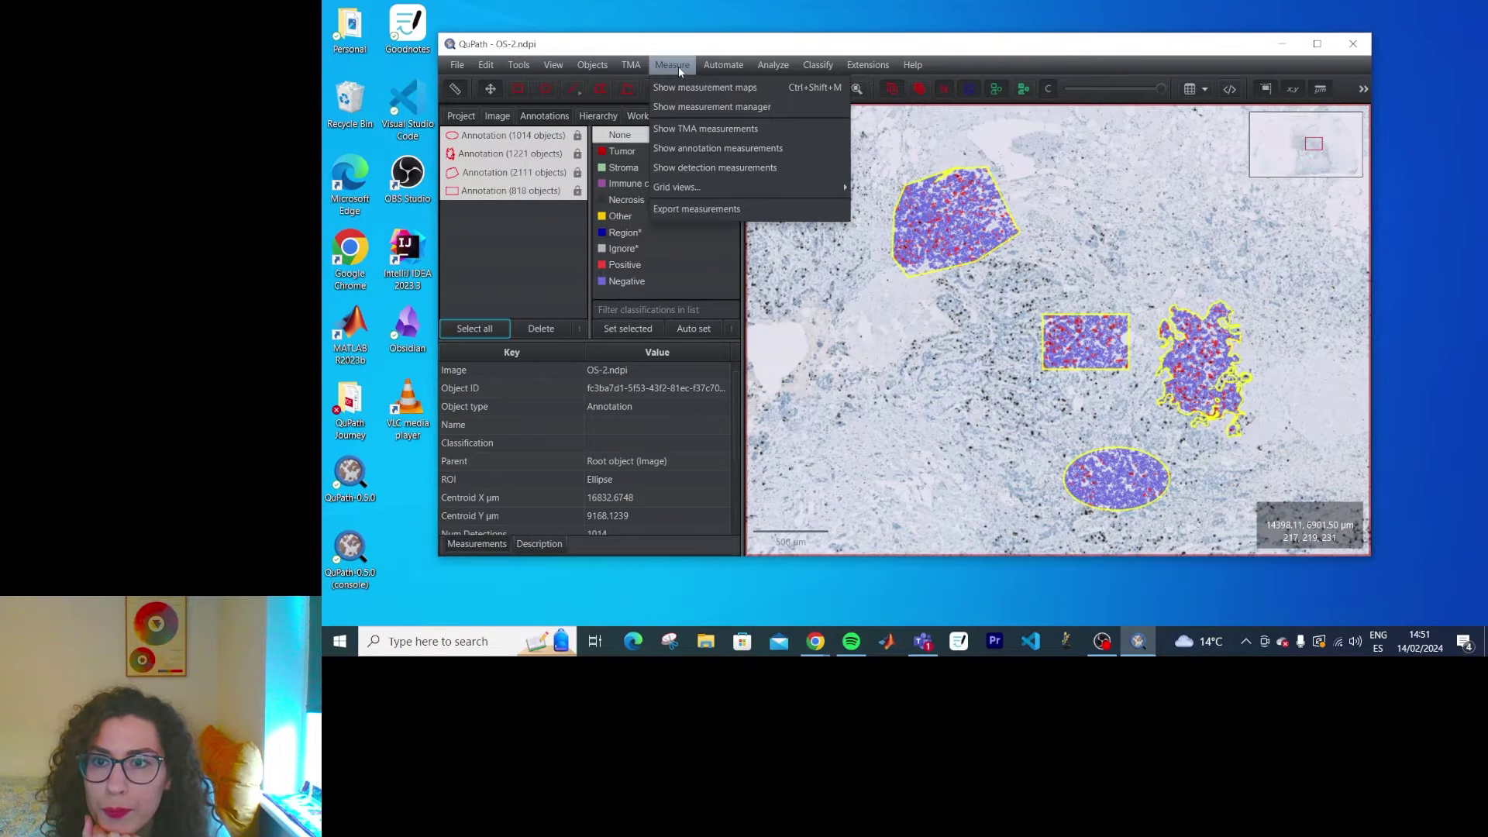
click(712, 164)
click(1126, 218)
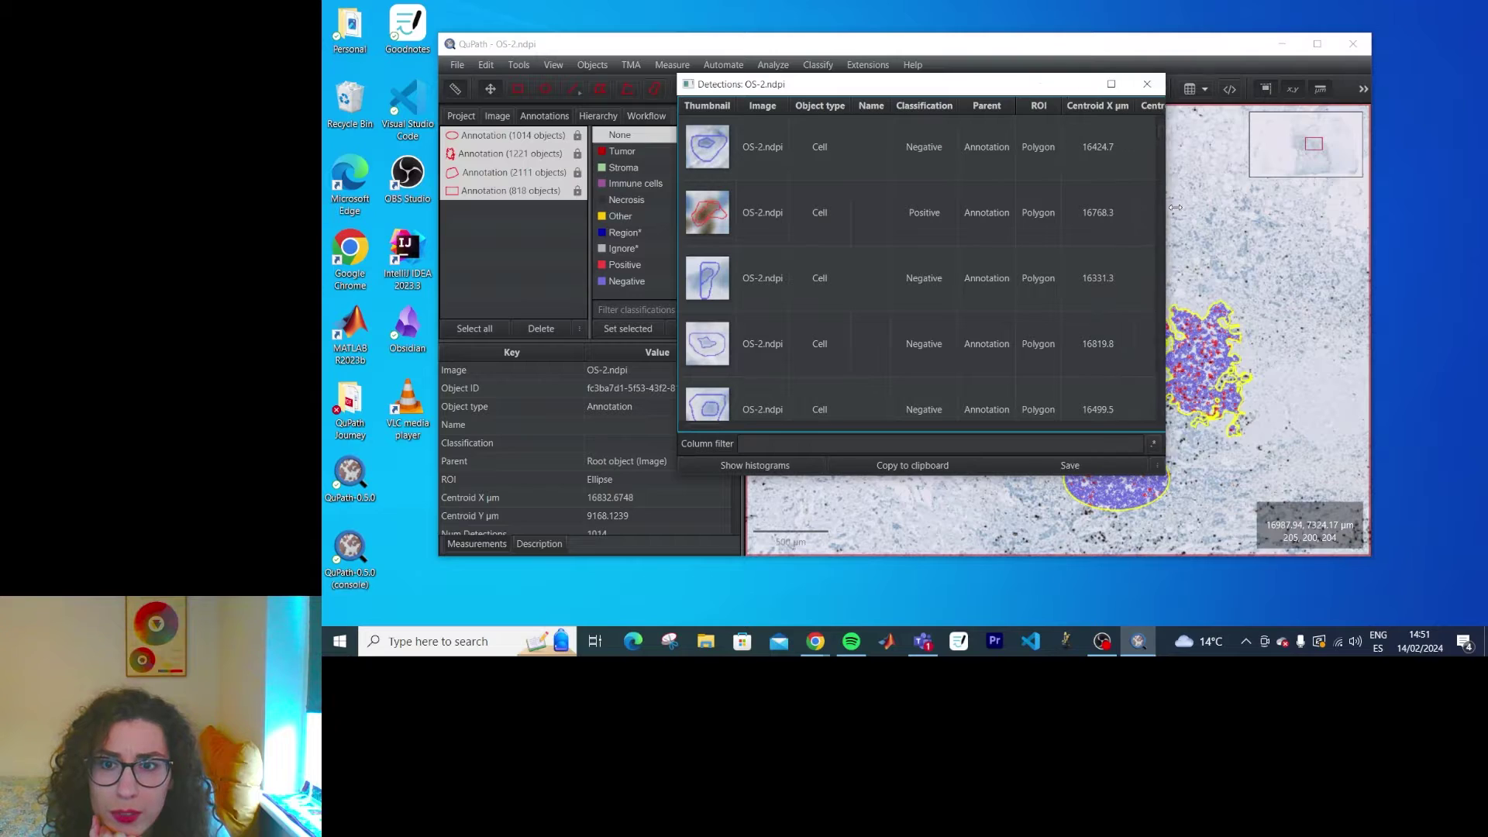
drag(1130, 210, 1413, 211)
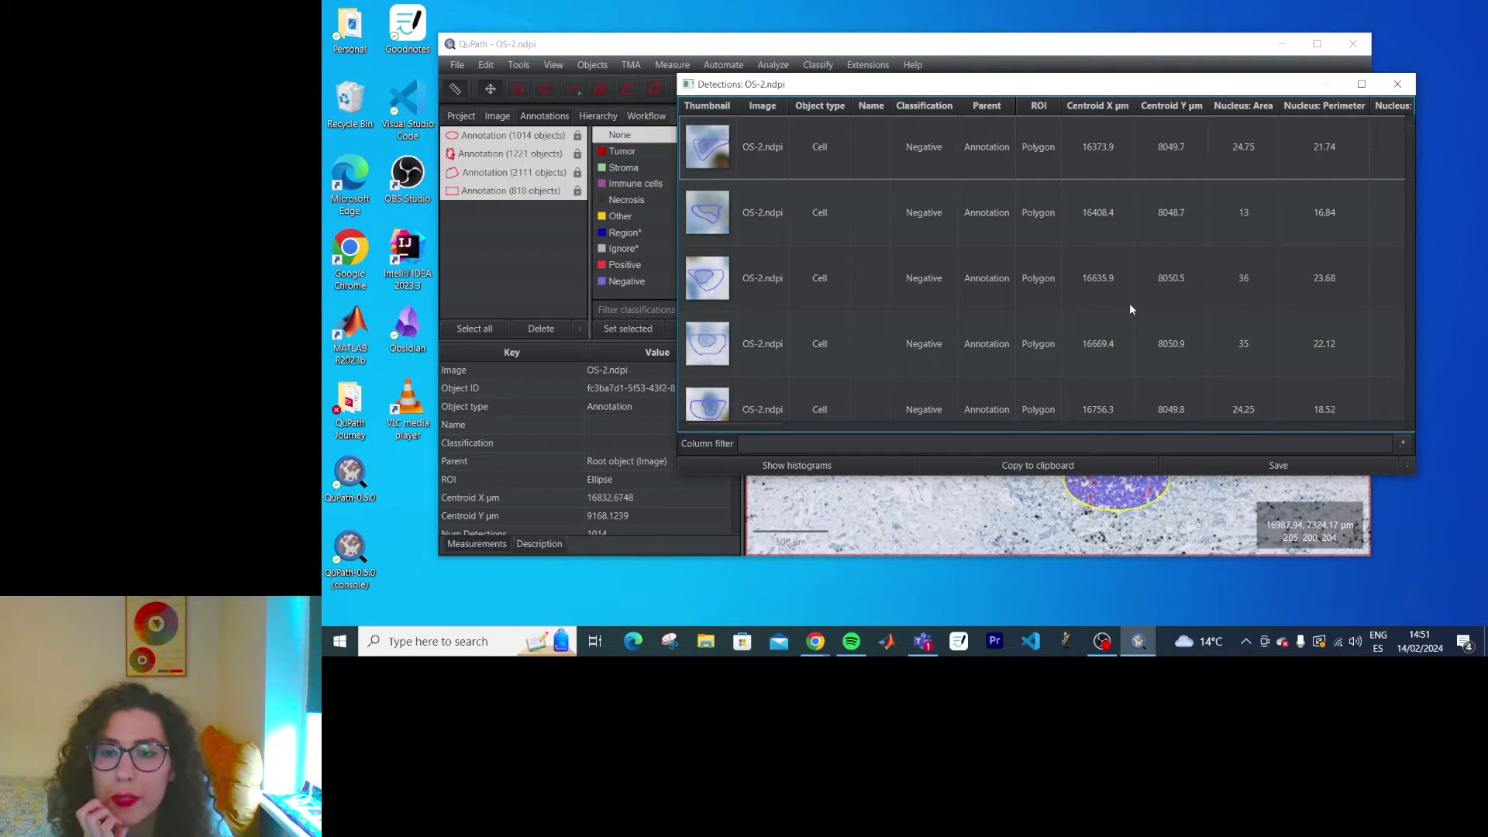
click(1397, 85)
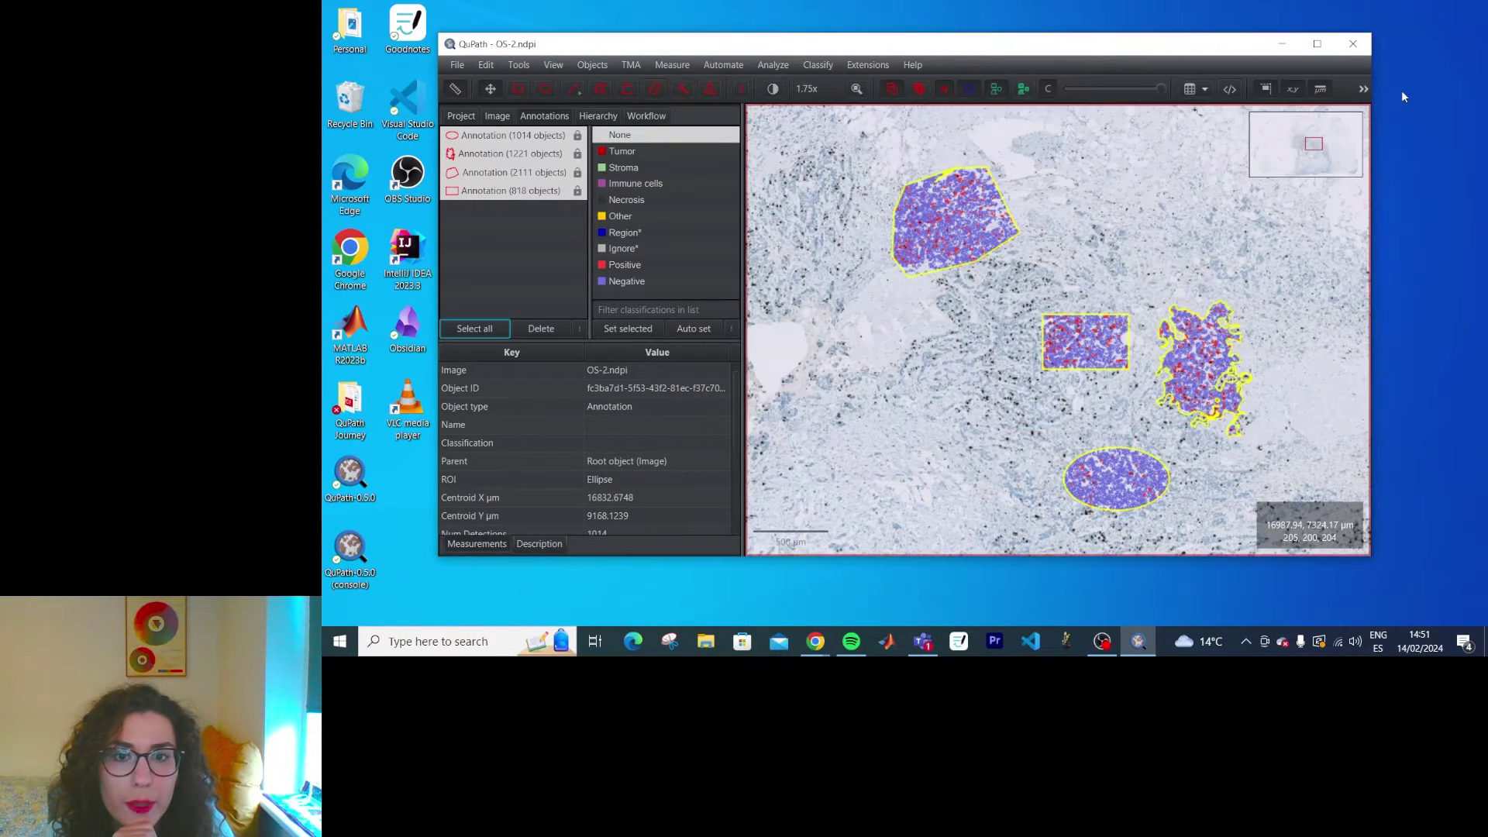
- Show the annotation measurements table for the slide, widen it to read the columns and reopen it
click(671, 65)
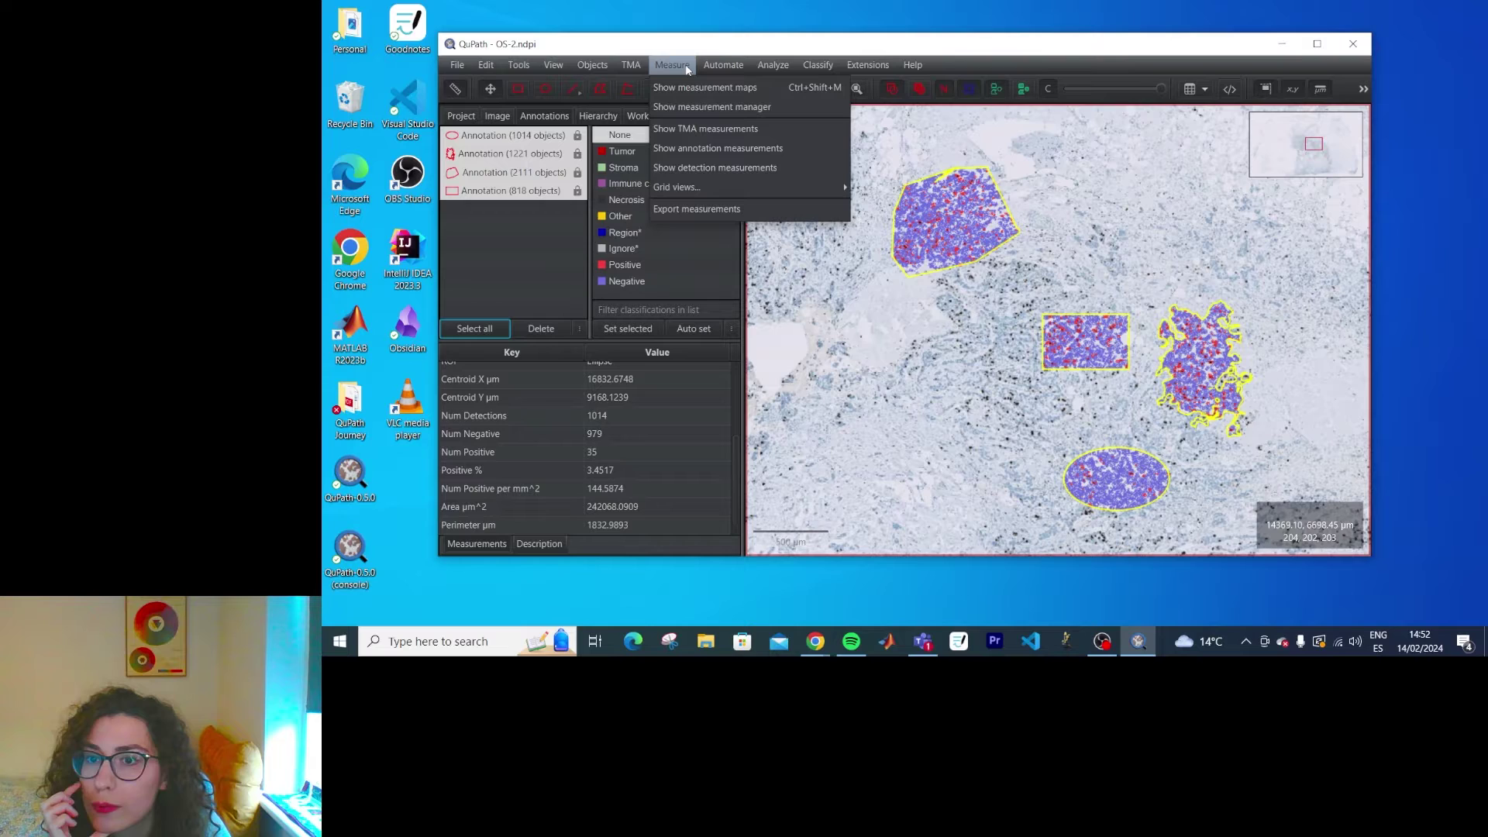
click(694, 148)
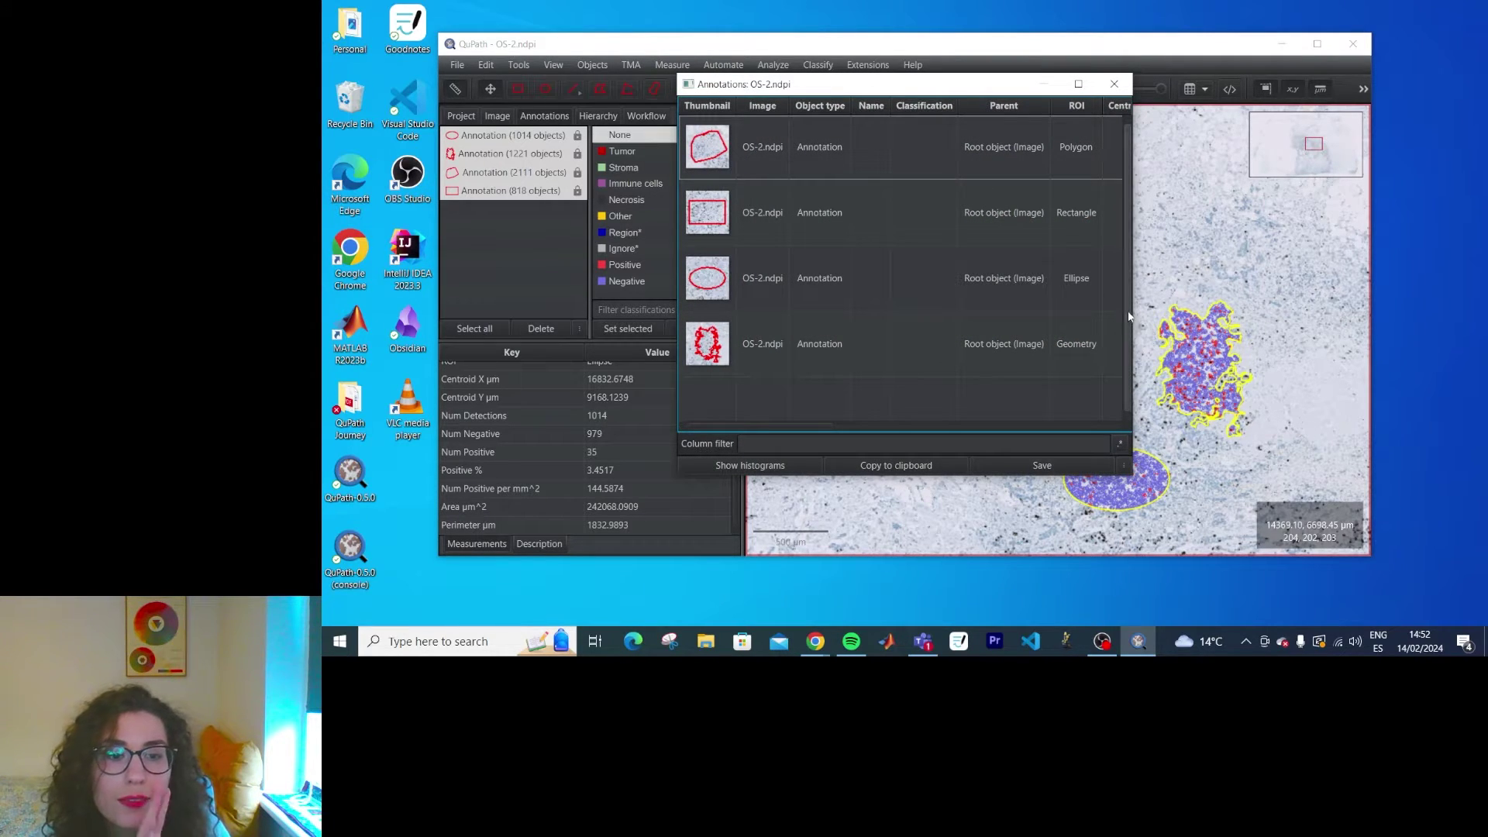
drag(1136, 309, 1405, 301)
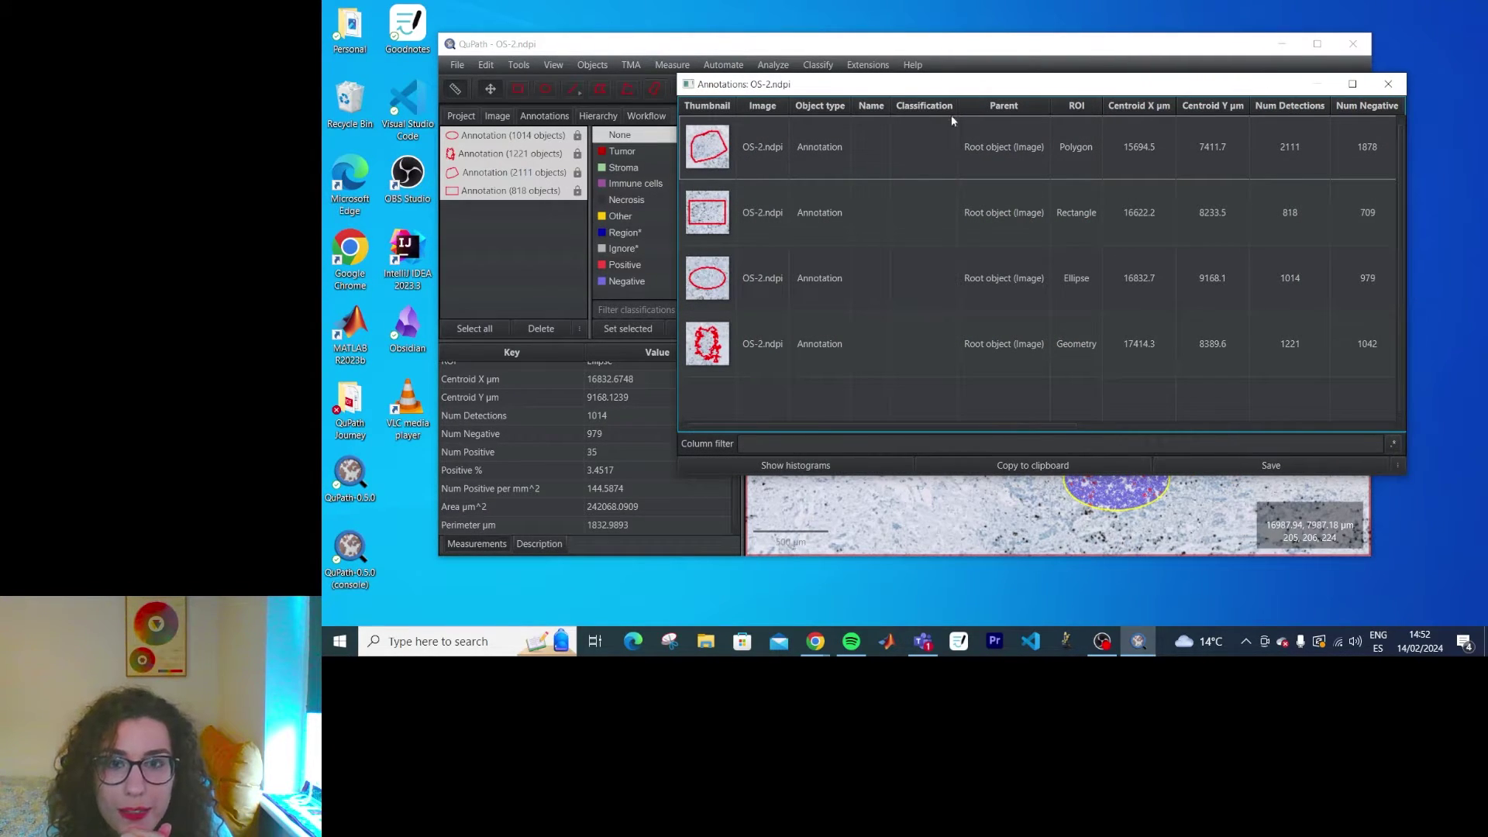
click(671, 65)
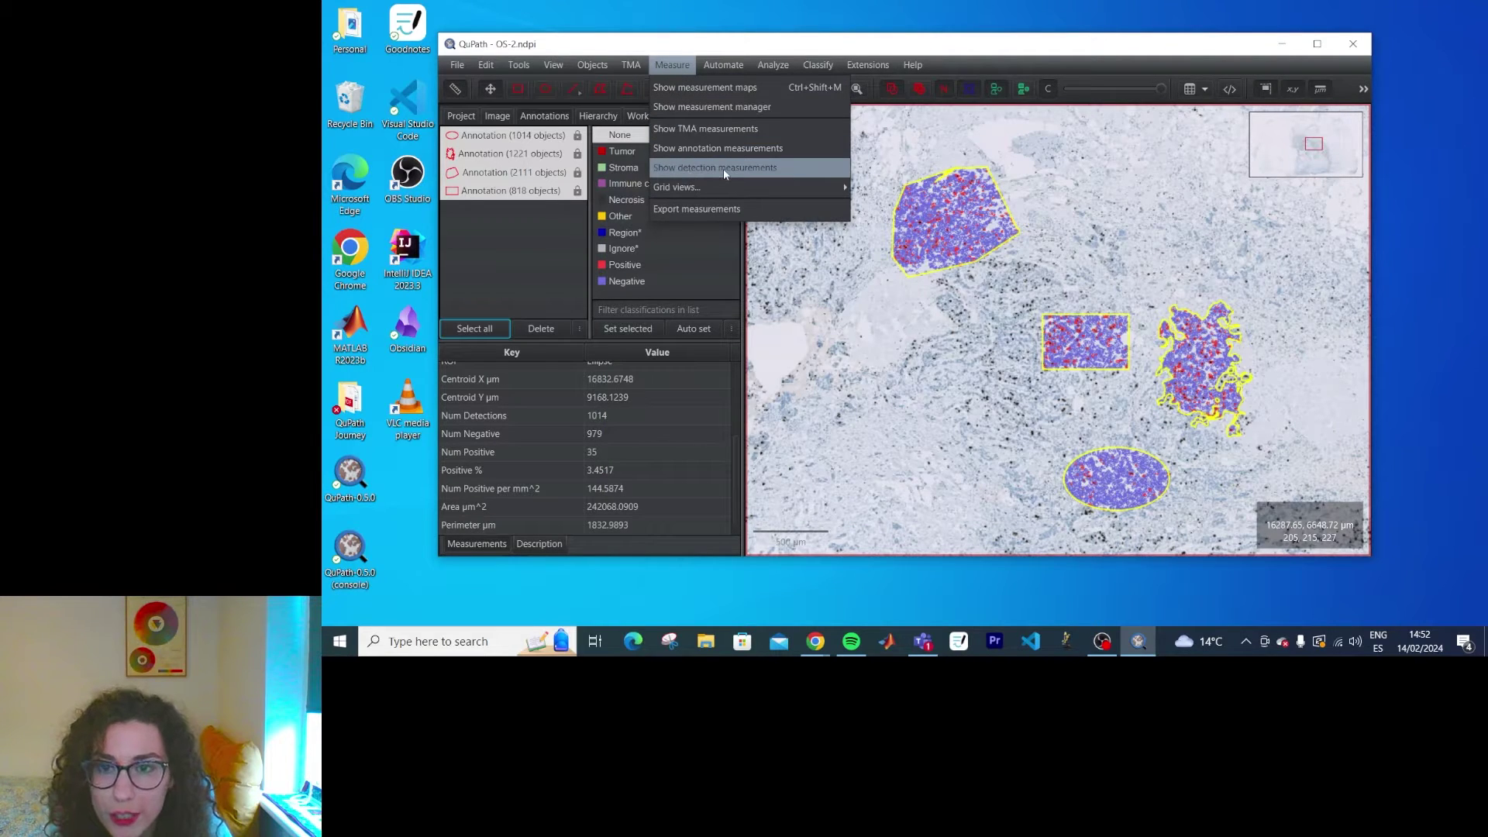
click(712, 149)
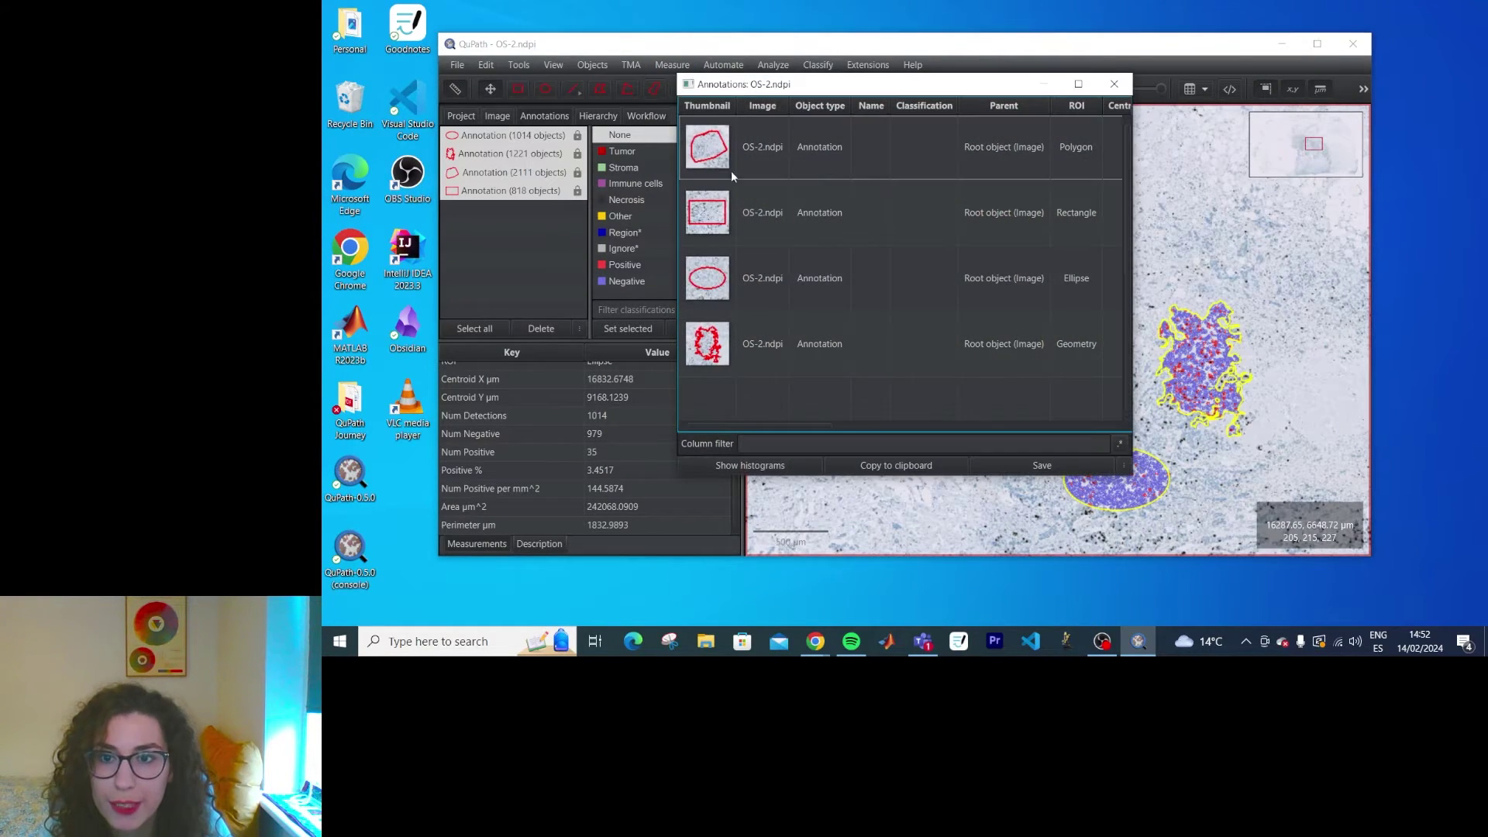
- Pick the polygon annotation in the measurements table and examine the detection and negative-cell columns in the widened table
click(721, 151)
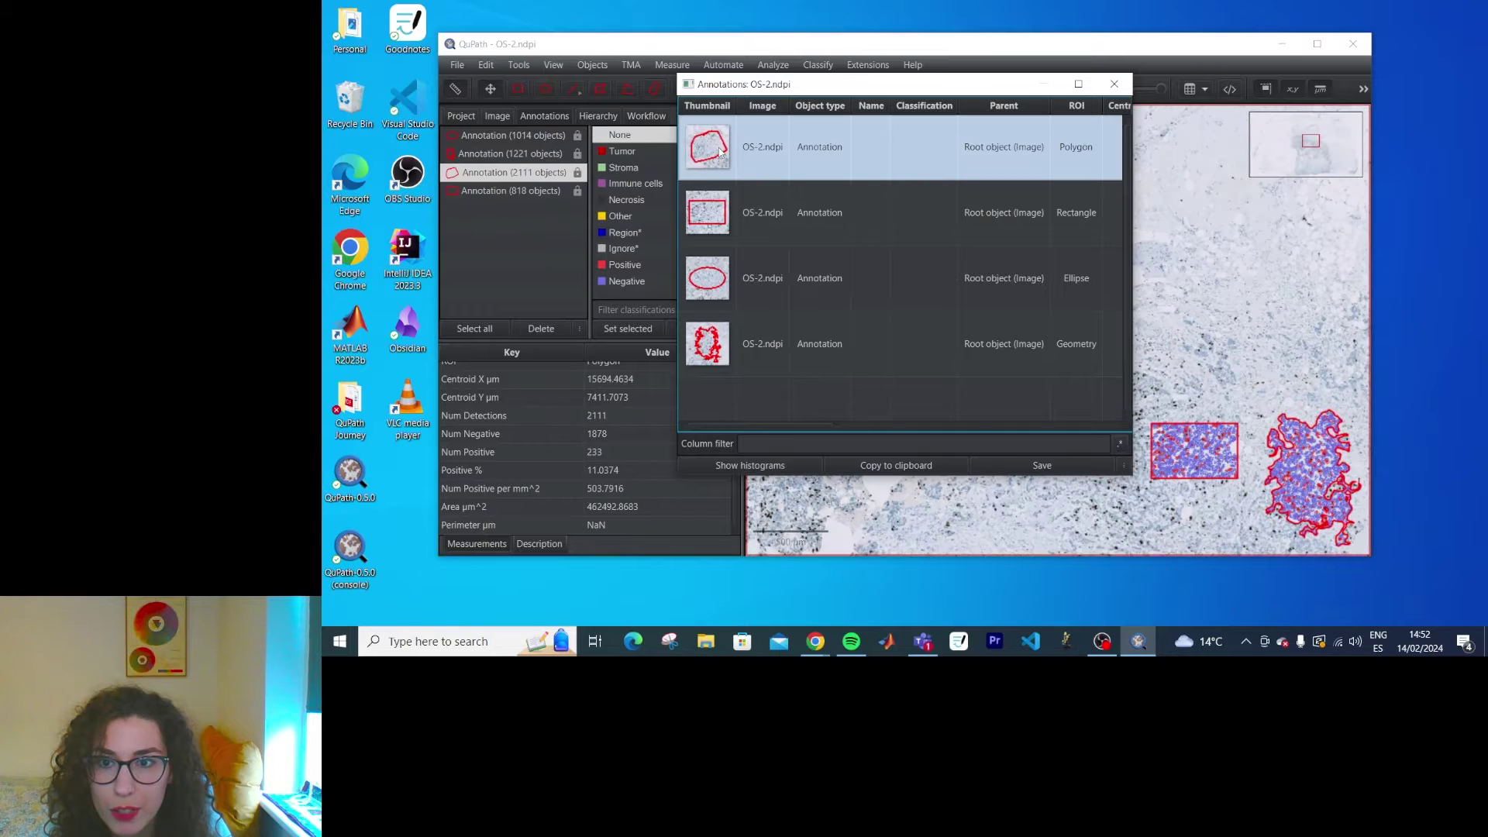
mouse_move(832, 425)
mouse_down()
mouse_move(1107, 431)
mouse_move(840, 430)
mouse_up()
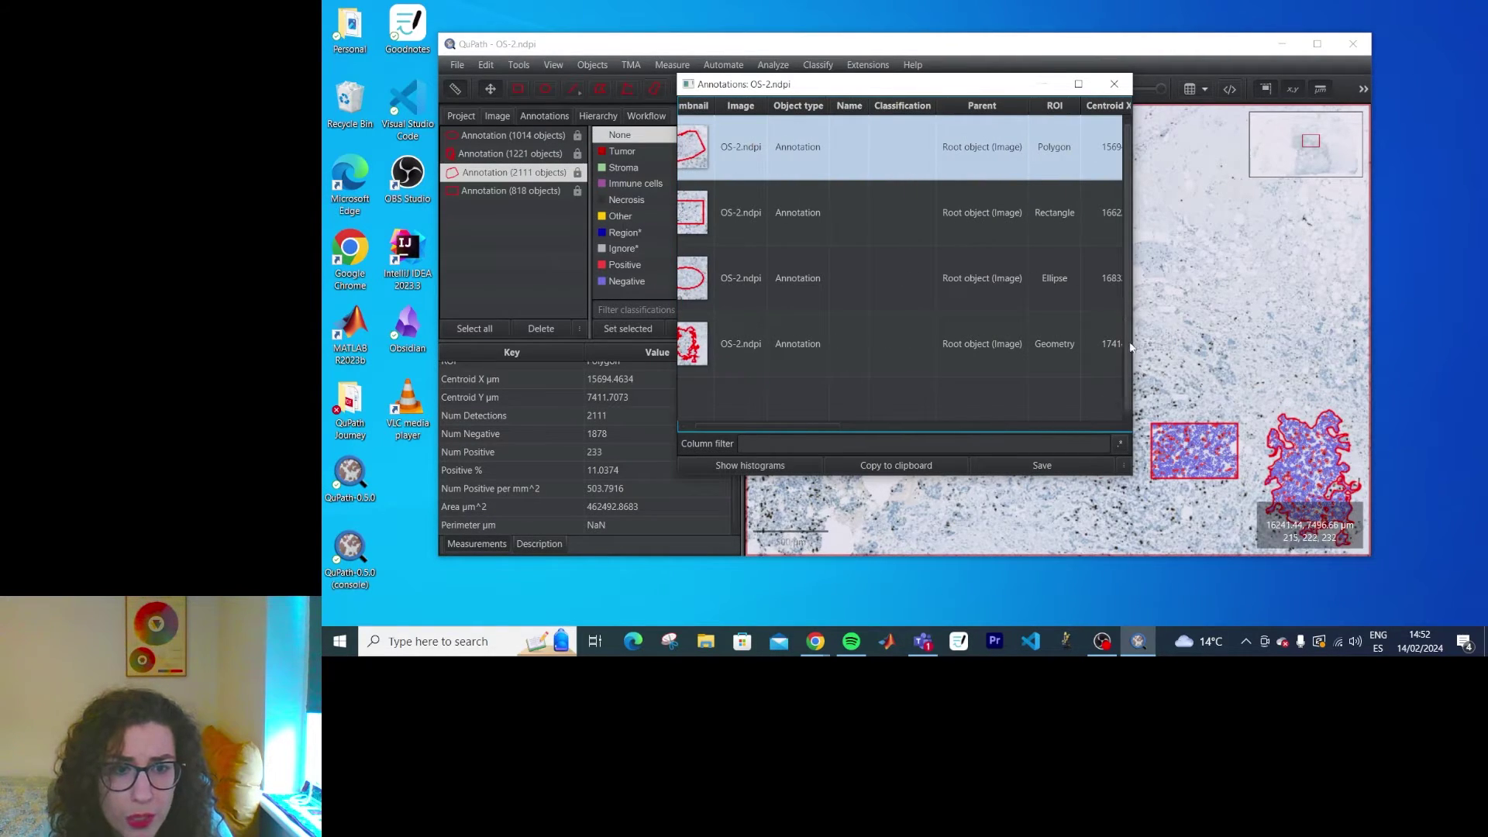
drag(1132, 342, 1404, 342)
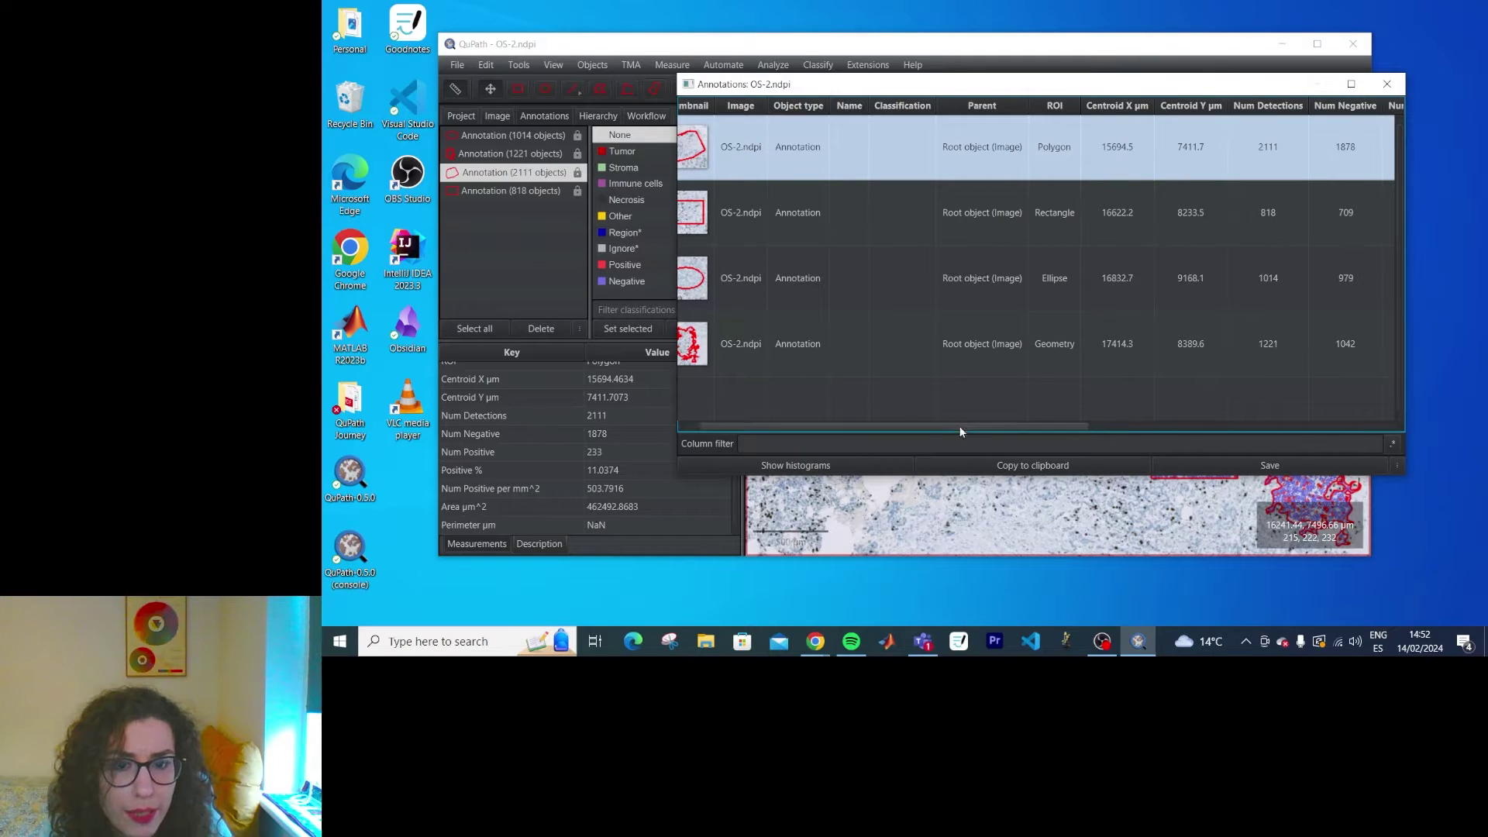
drag(947, 431, 834, 310)
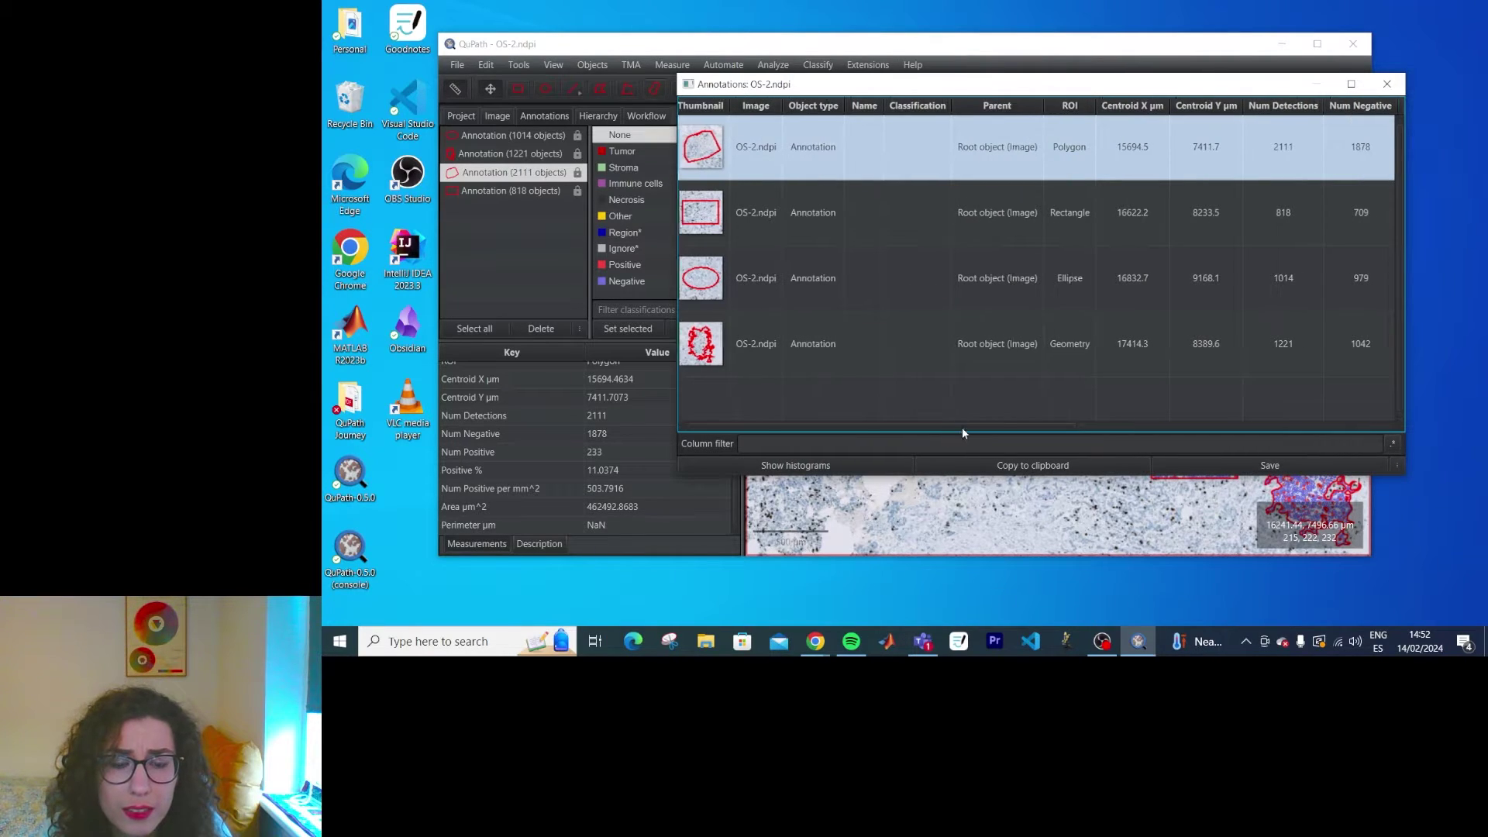
mouse_move(963, 427)
mouse_down()
mouse_move(1273, 418)
mouse_move(844, 423)
mouse_up()
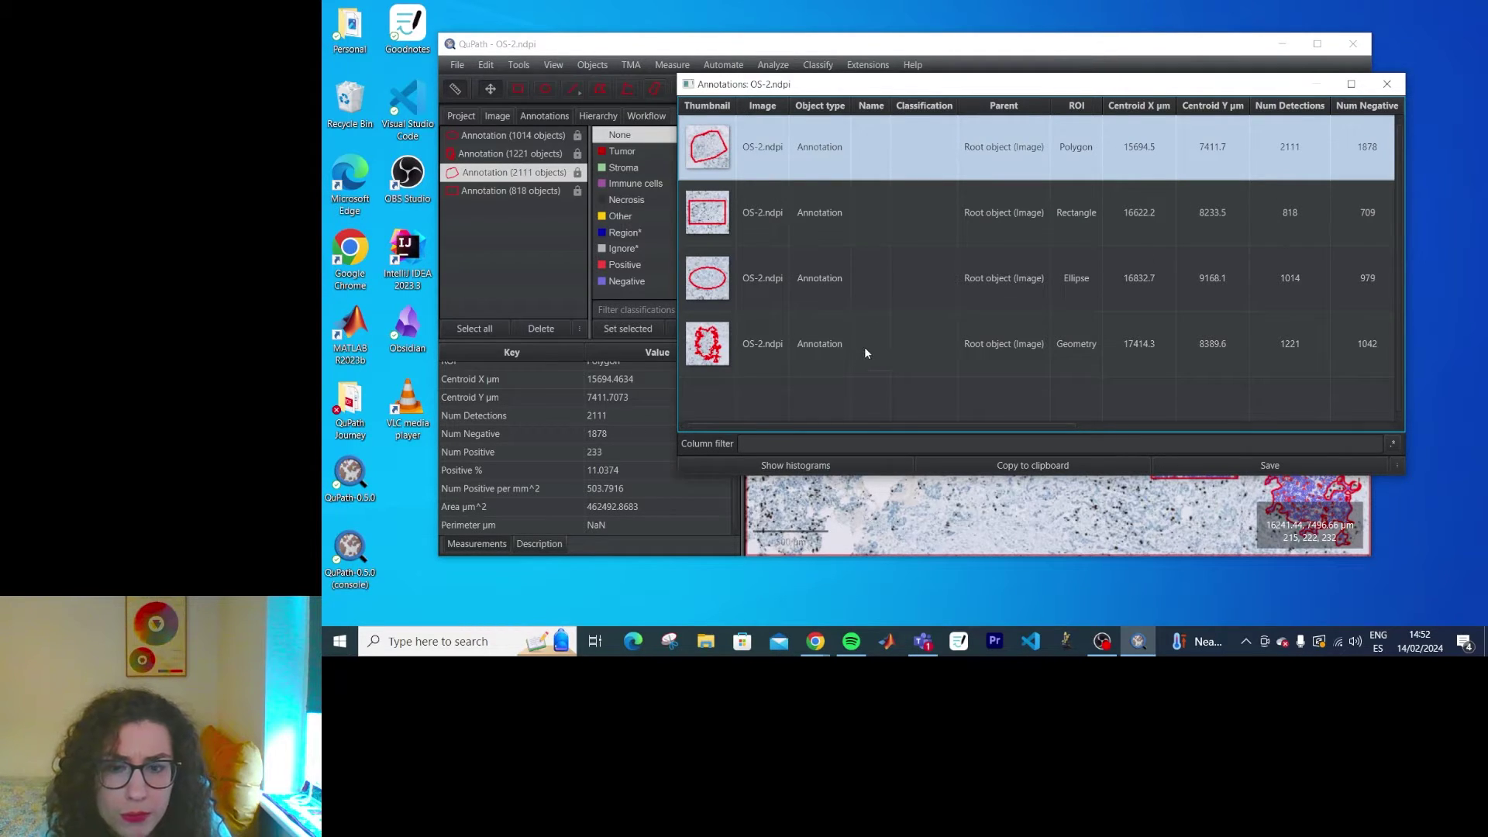
mouse_move(886, 425)
mouse_down()
mouse_move(964, 431)
mouse_move(876, 428)
mouse_up()
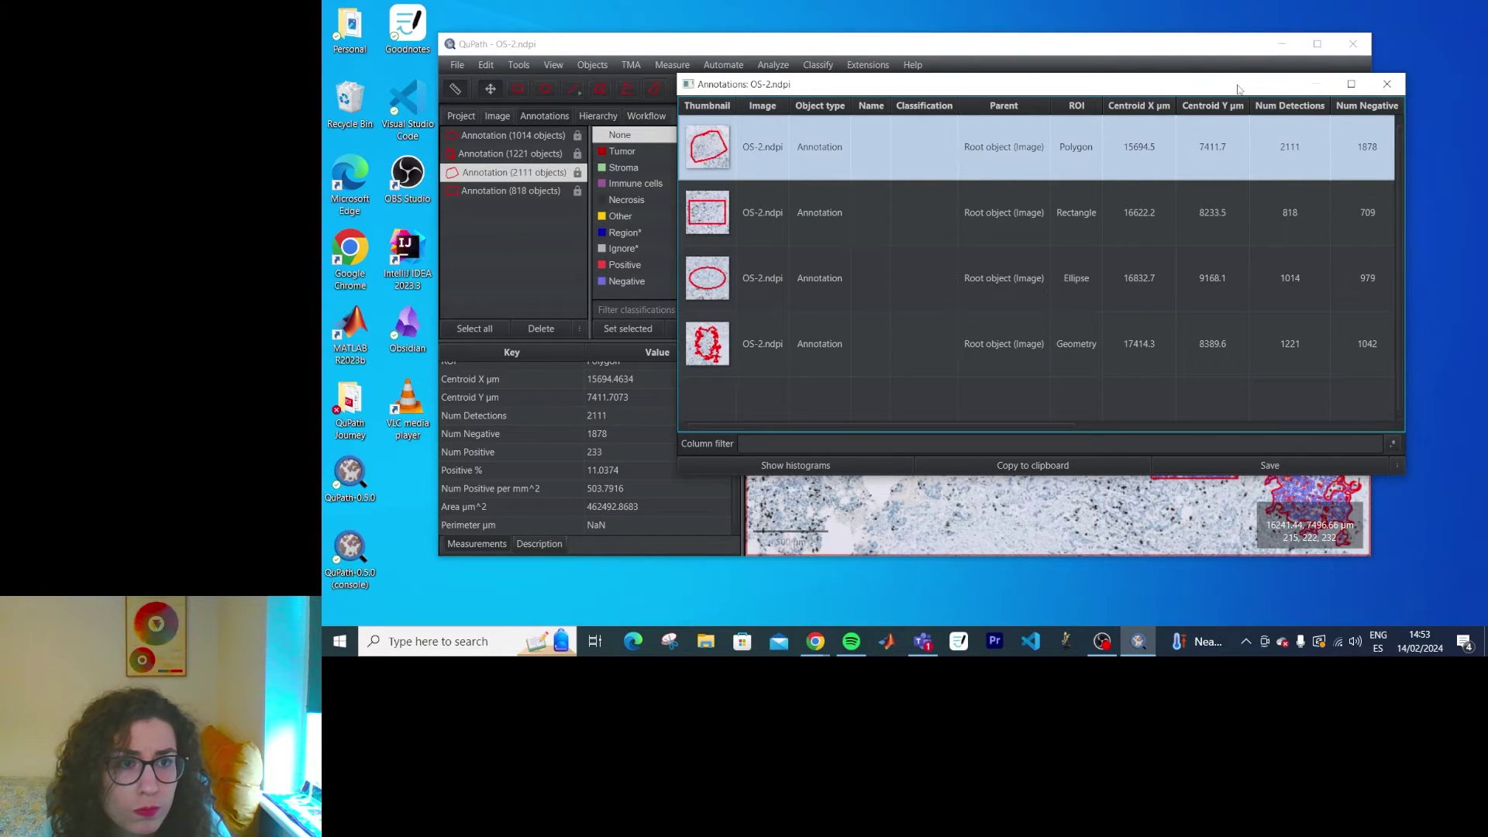
- Select the wand annotation, browse the detection measurements table, compare with the annotation measurements and close both tables
mouse_move(1247, 89)
mouse_down()
mouse_move(809, 284)
mouse_move(820, 425)
mouse_up()
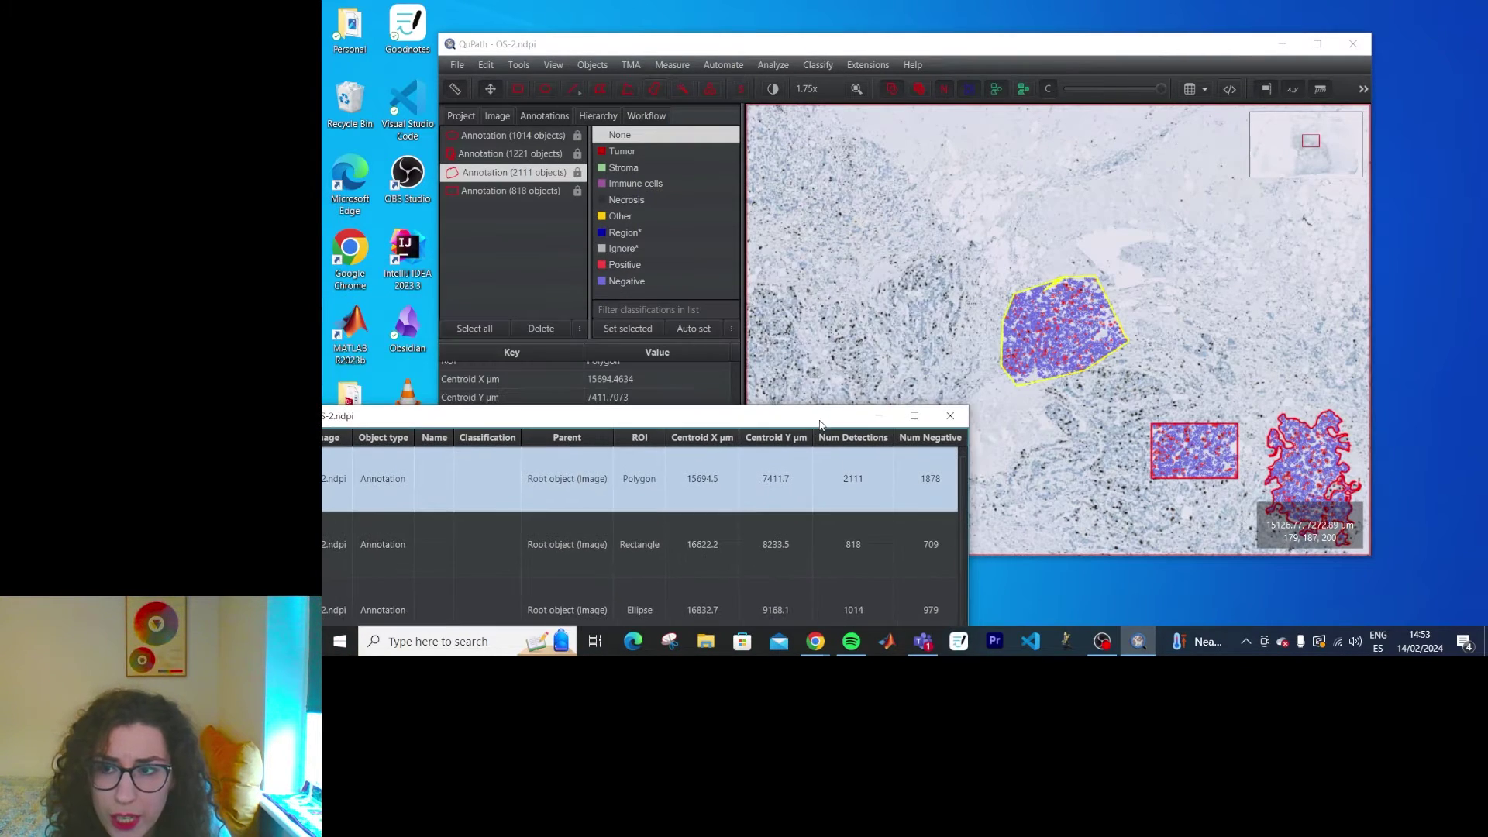
click(492, 155)
click(671, 66)
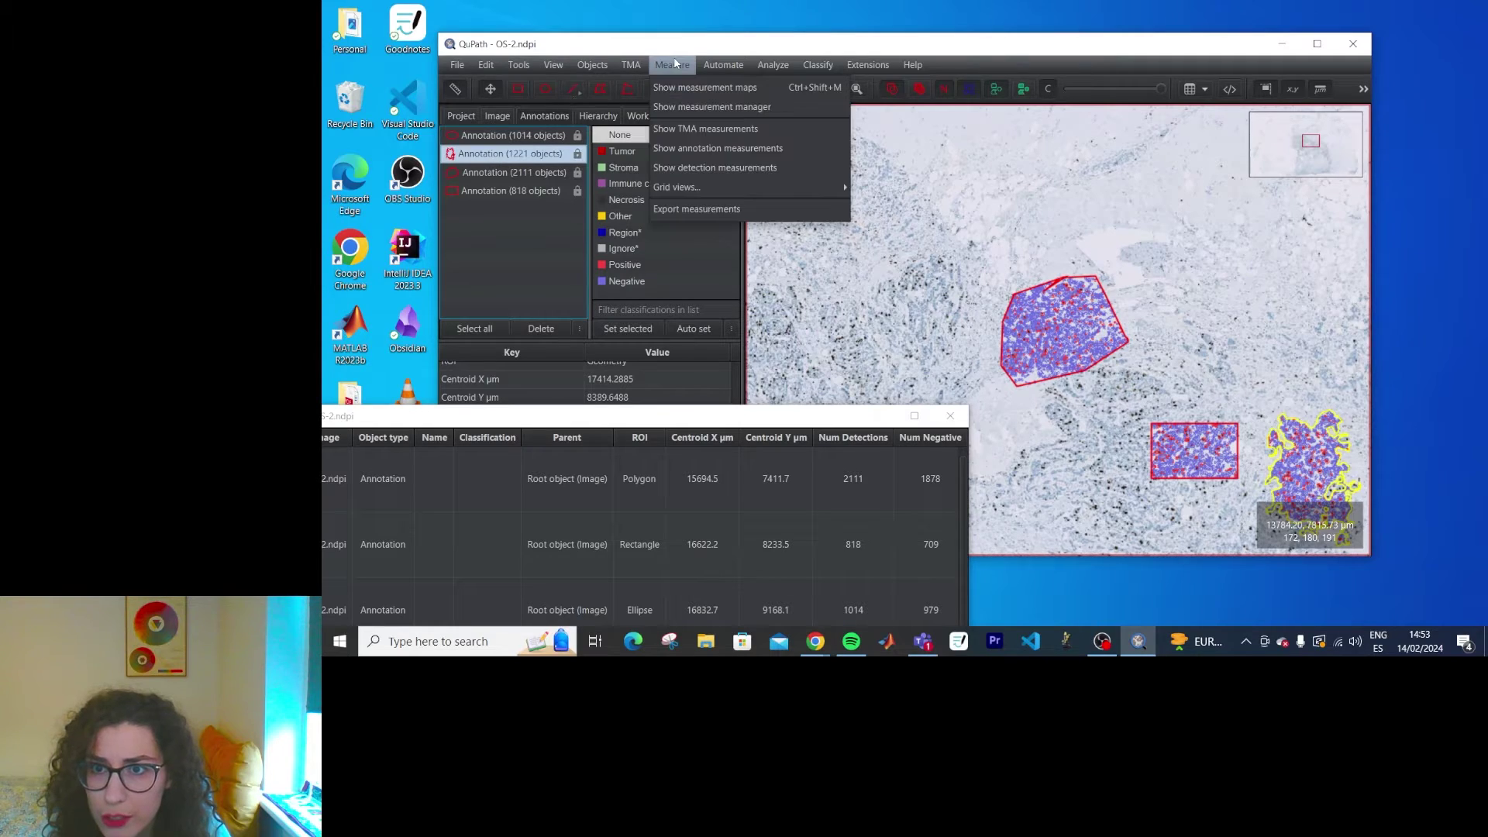
click(699, 167)
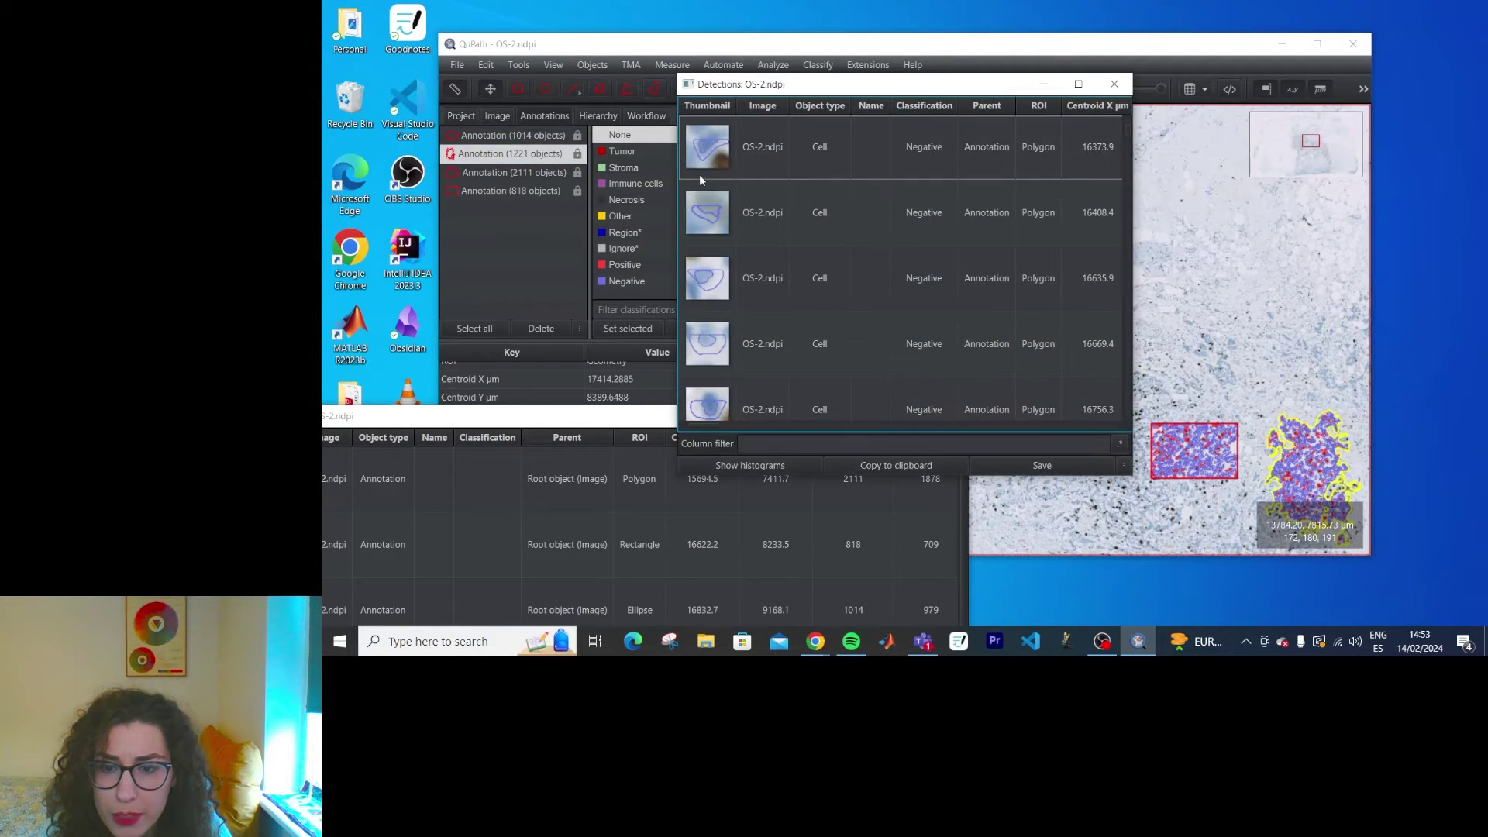
scroll(1103, 226, down, 3)
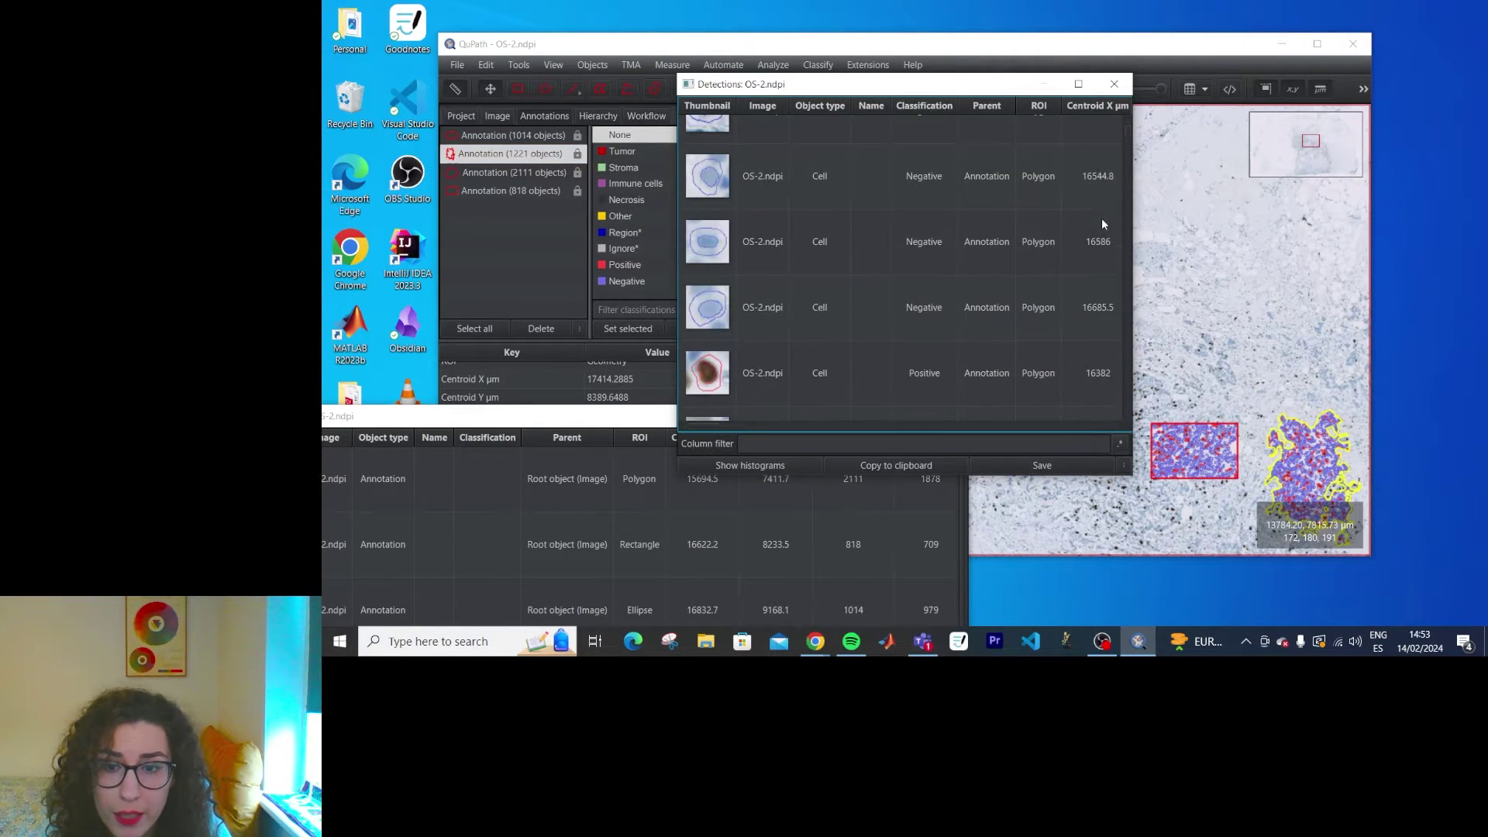
click(1114, 84)
drag(496, 416, 838, 114)
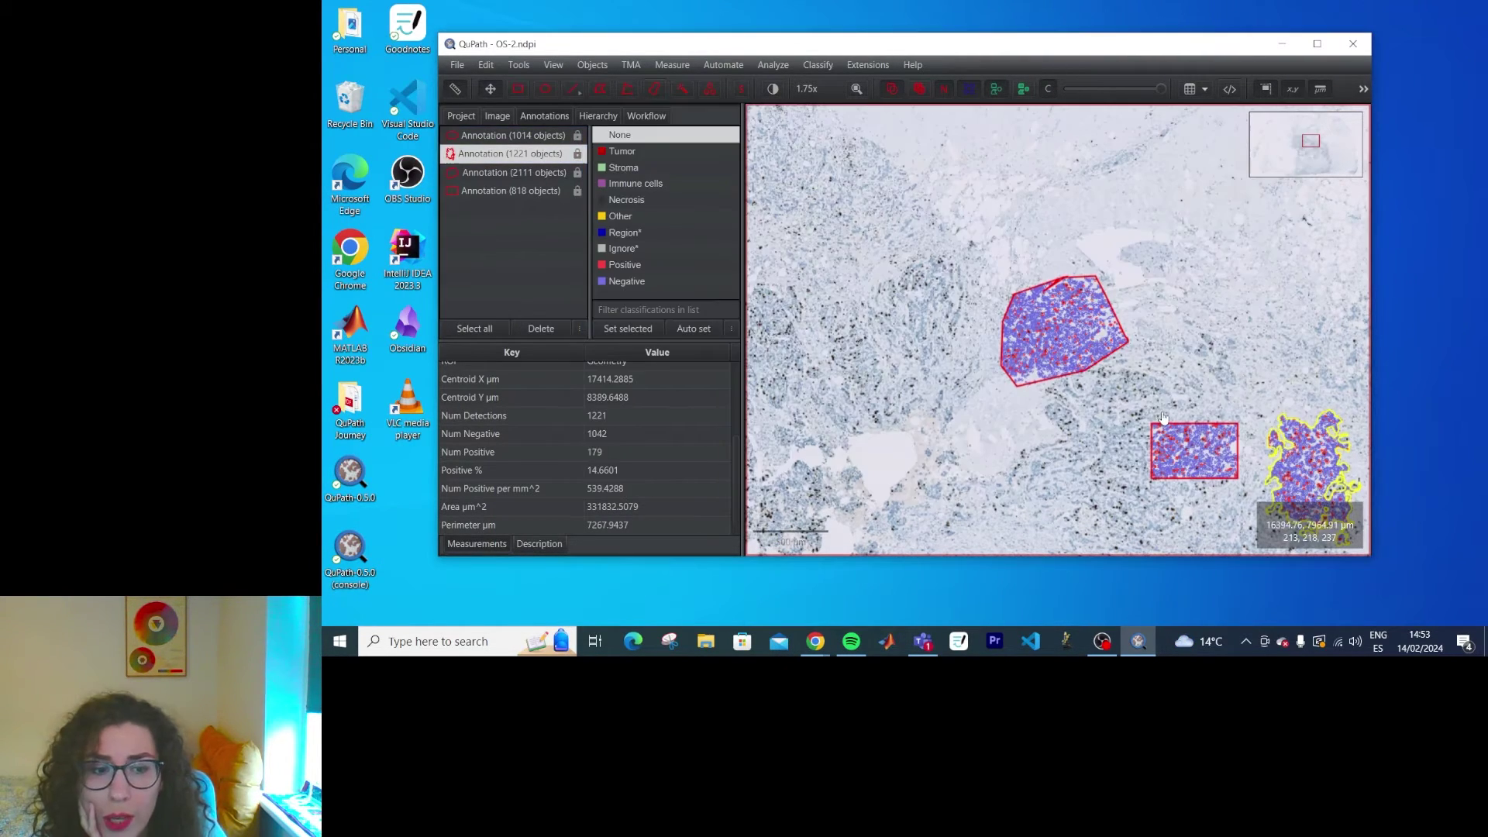
drag(1197, 449, 977, 393)
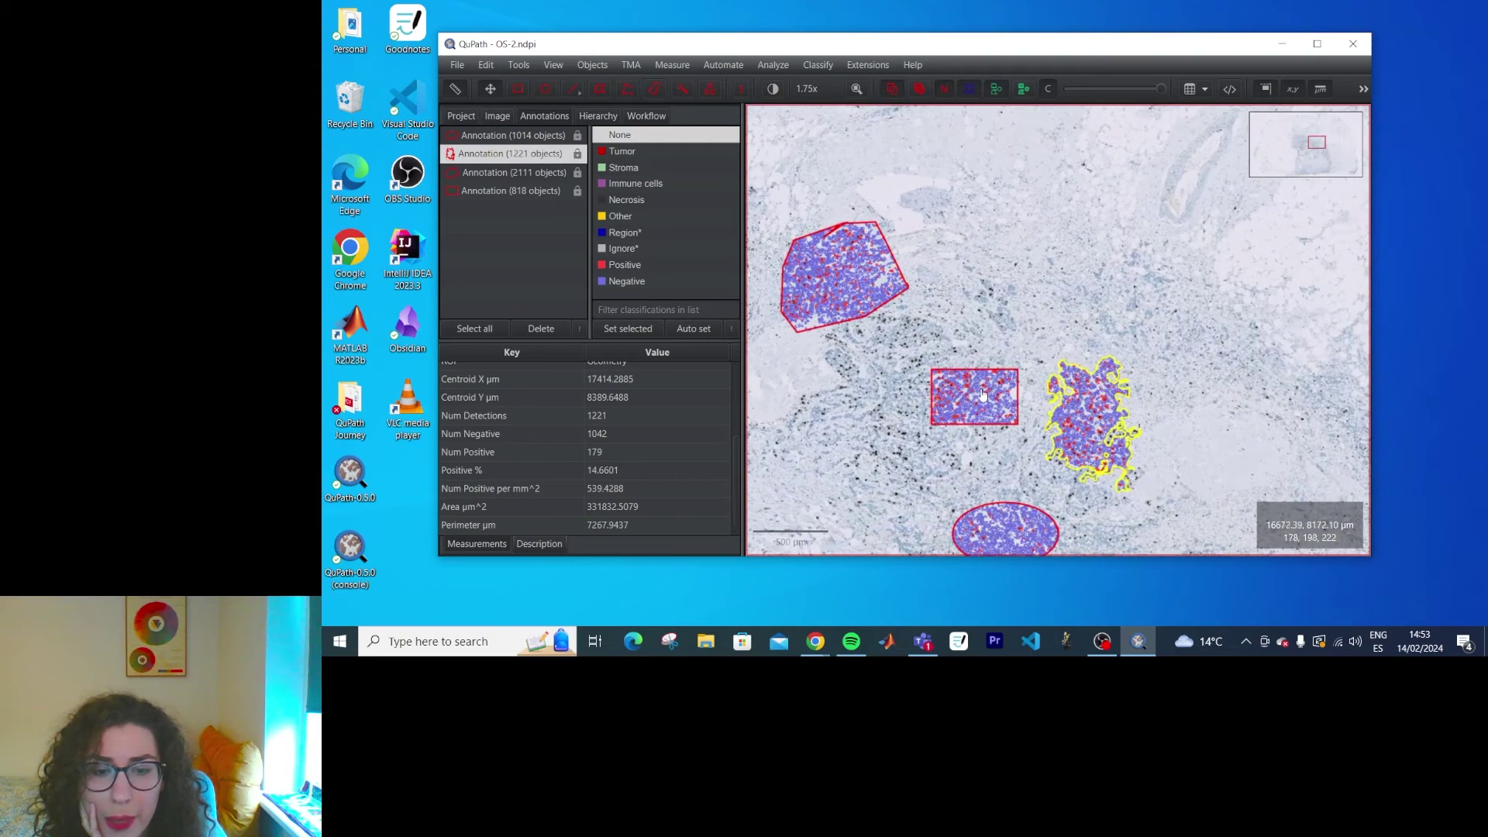
- Delete the polygon, wand and ellipse annotations without keeping their descendant objects, leaving the rectangle annotation
click(484, 193)
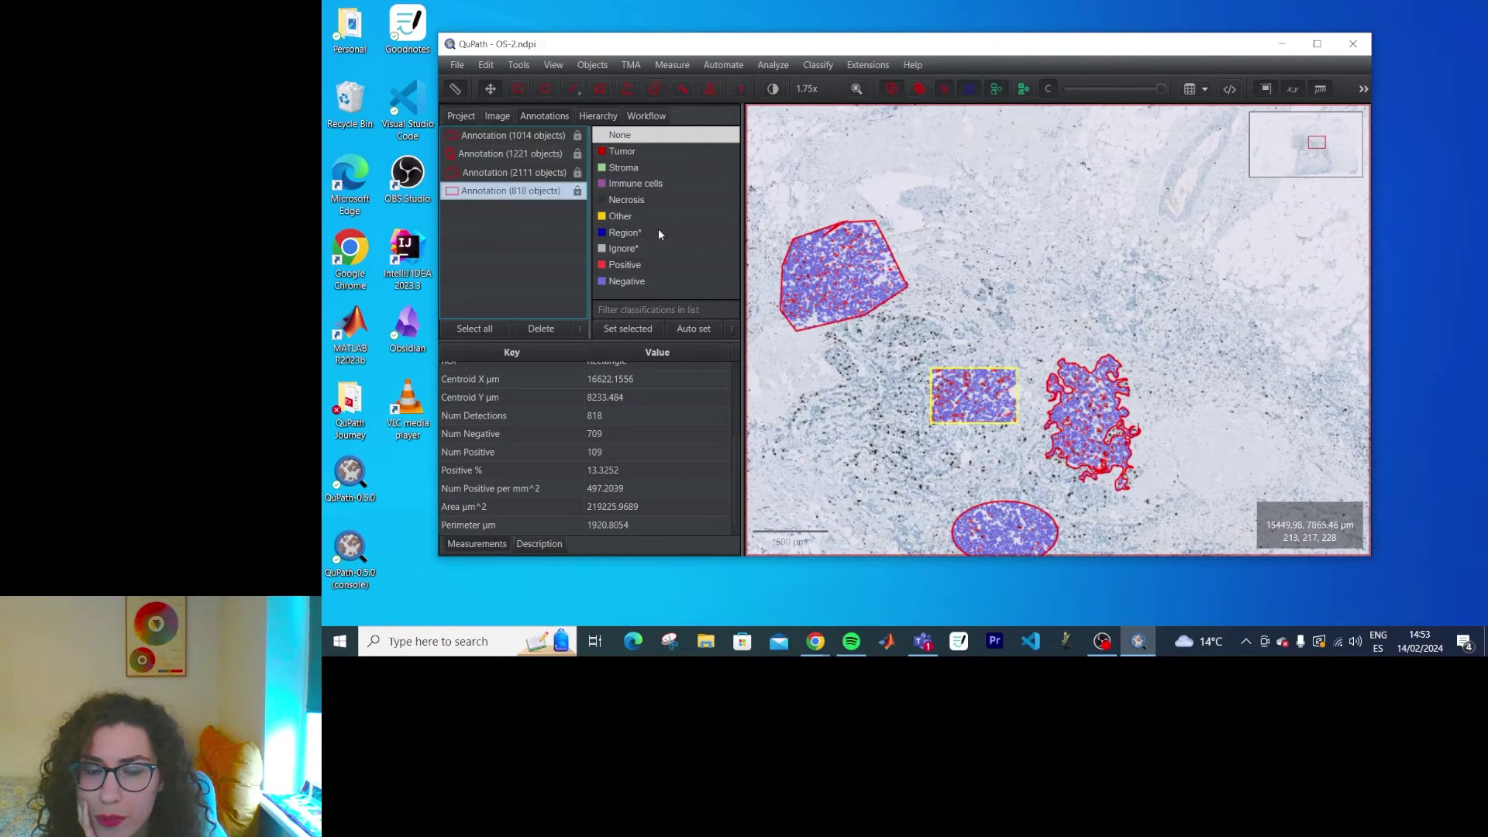
click(512, 172)
ctrl+click(511, 153)
ctrl+click(511, 135)
click(541, 328)
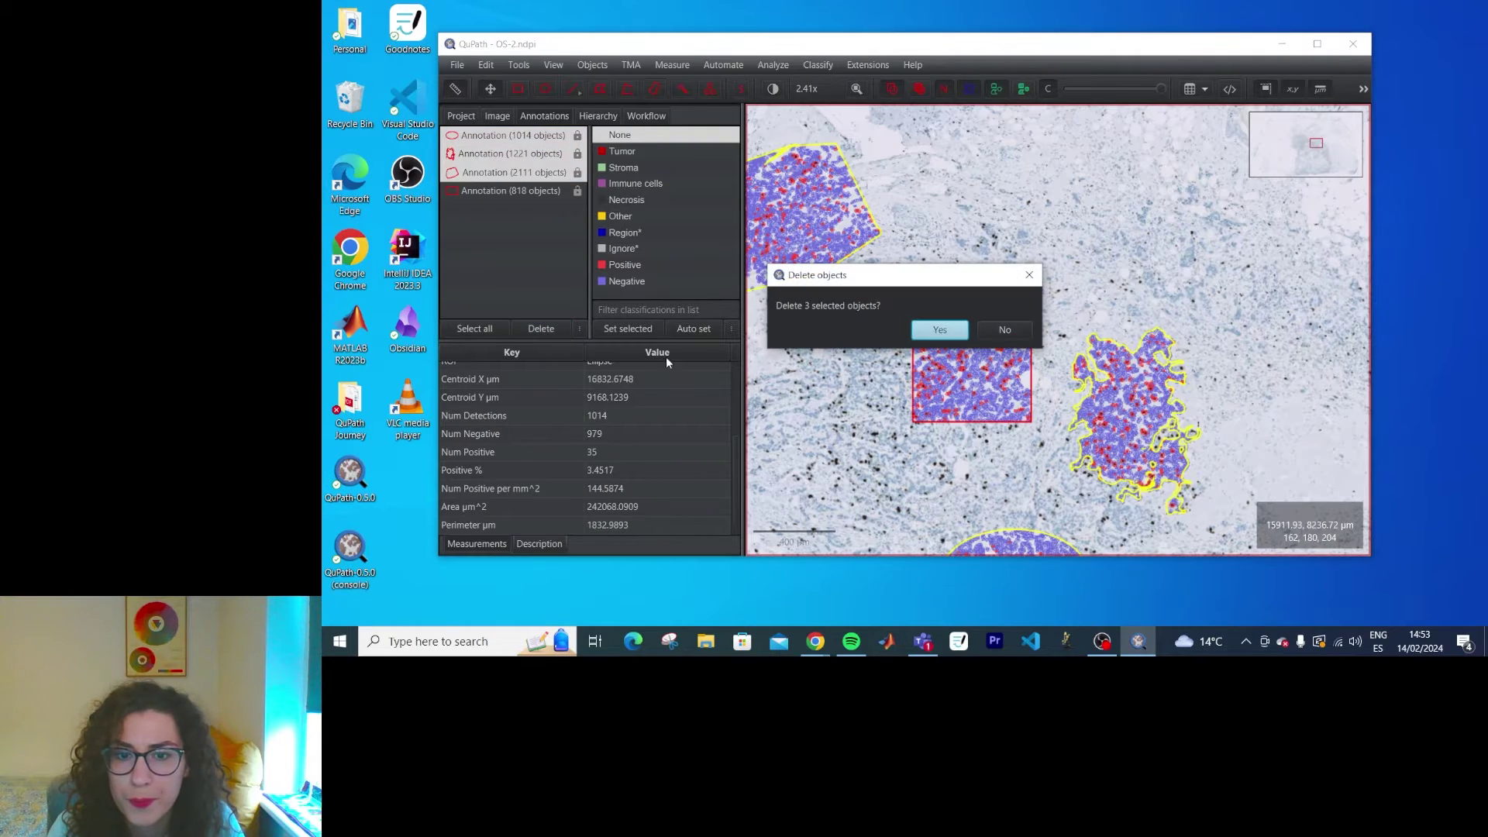
click(960, 331)
click(939, 330)
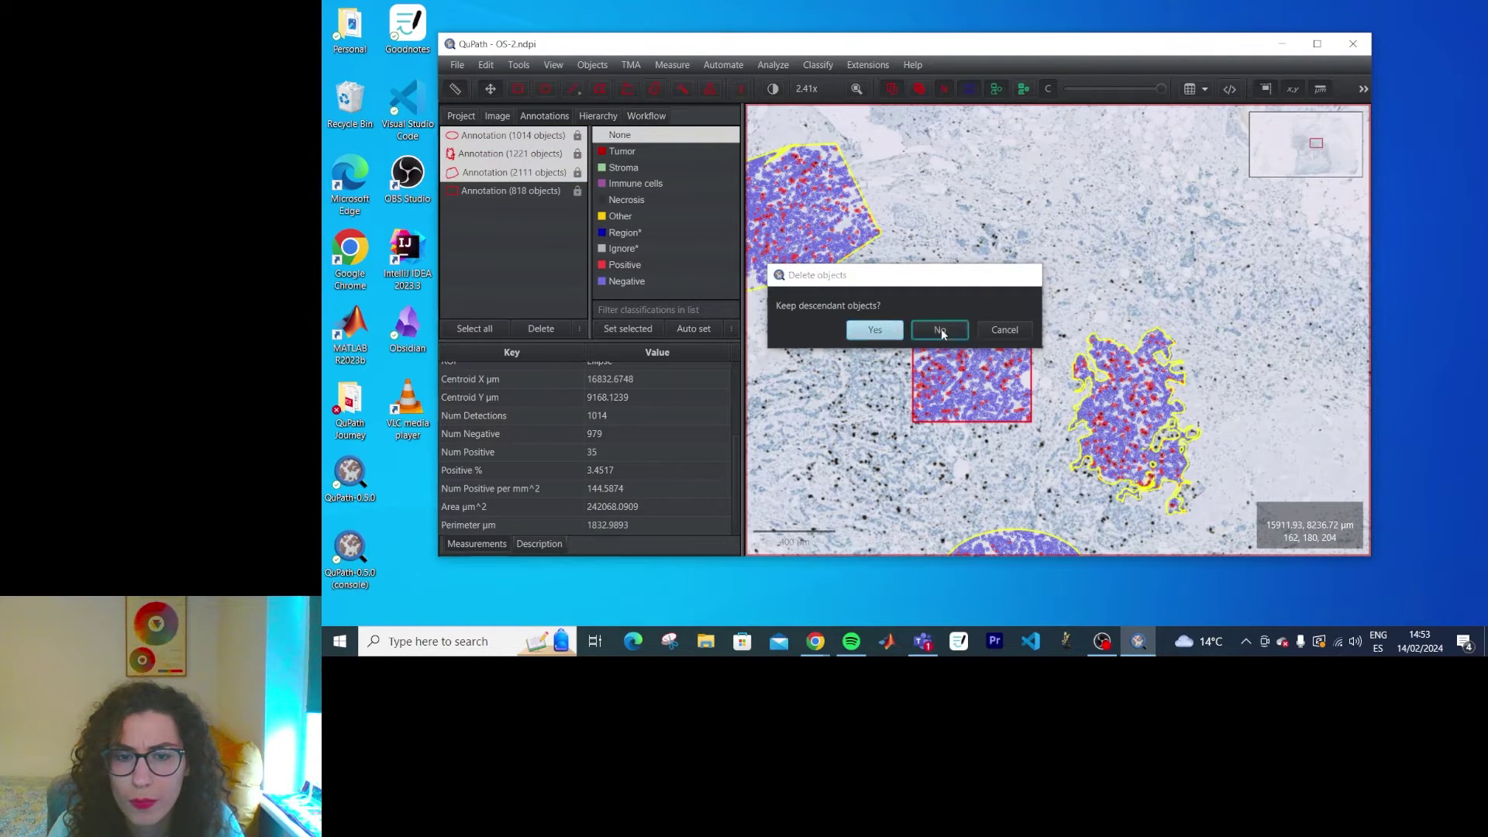
- Check the tutorial in Chrome, return to QuPath and select the remaining rectangle annotation
scroll(999, 418, up, 5)
drag(884, 469, 991, 472)
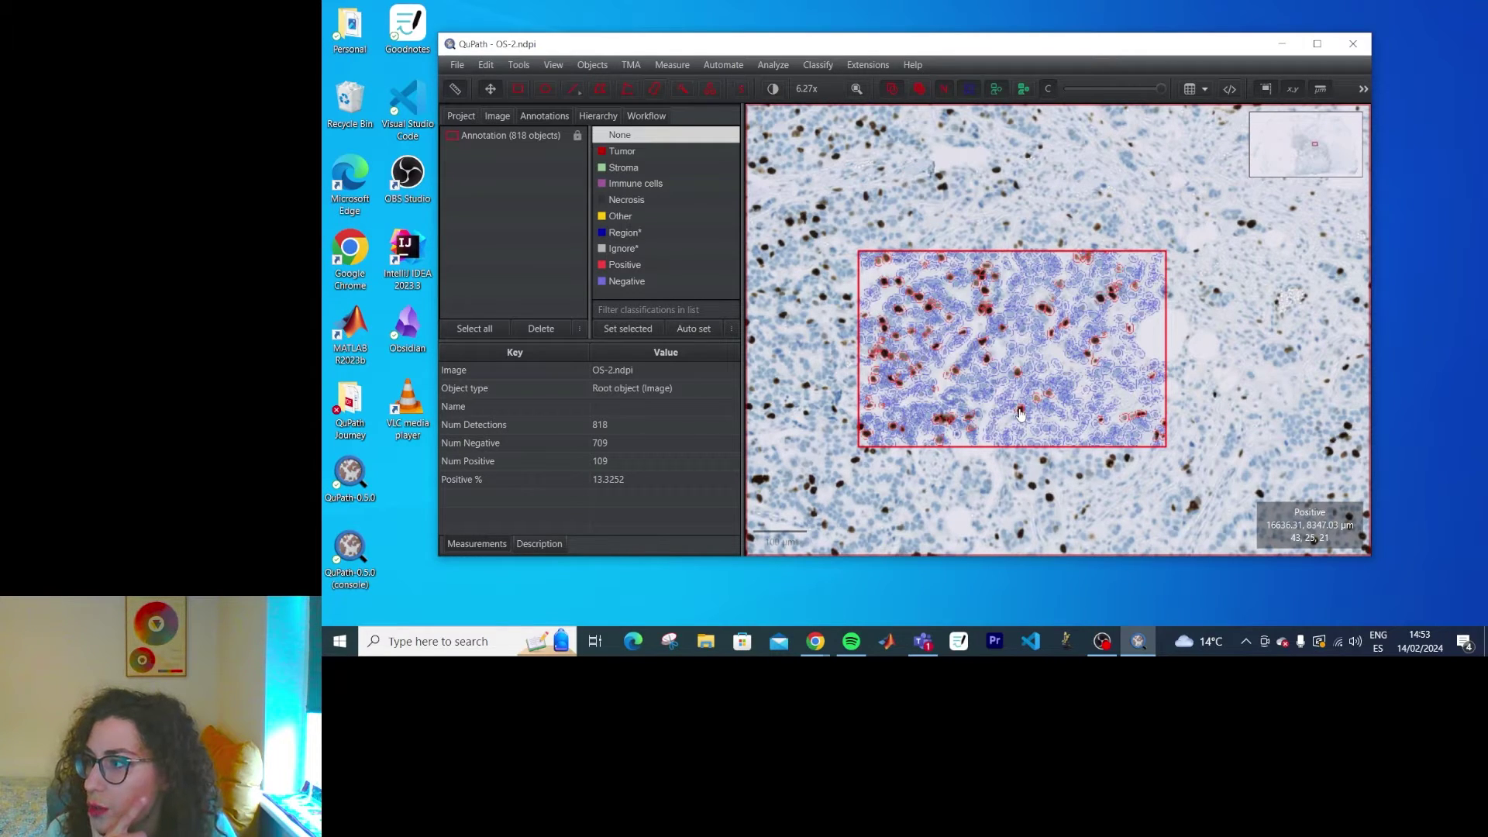
click(815, 642)
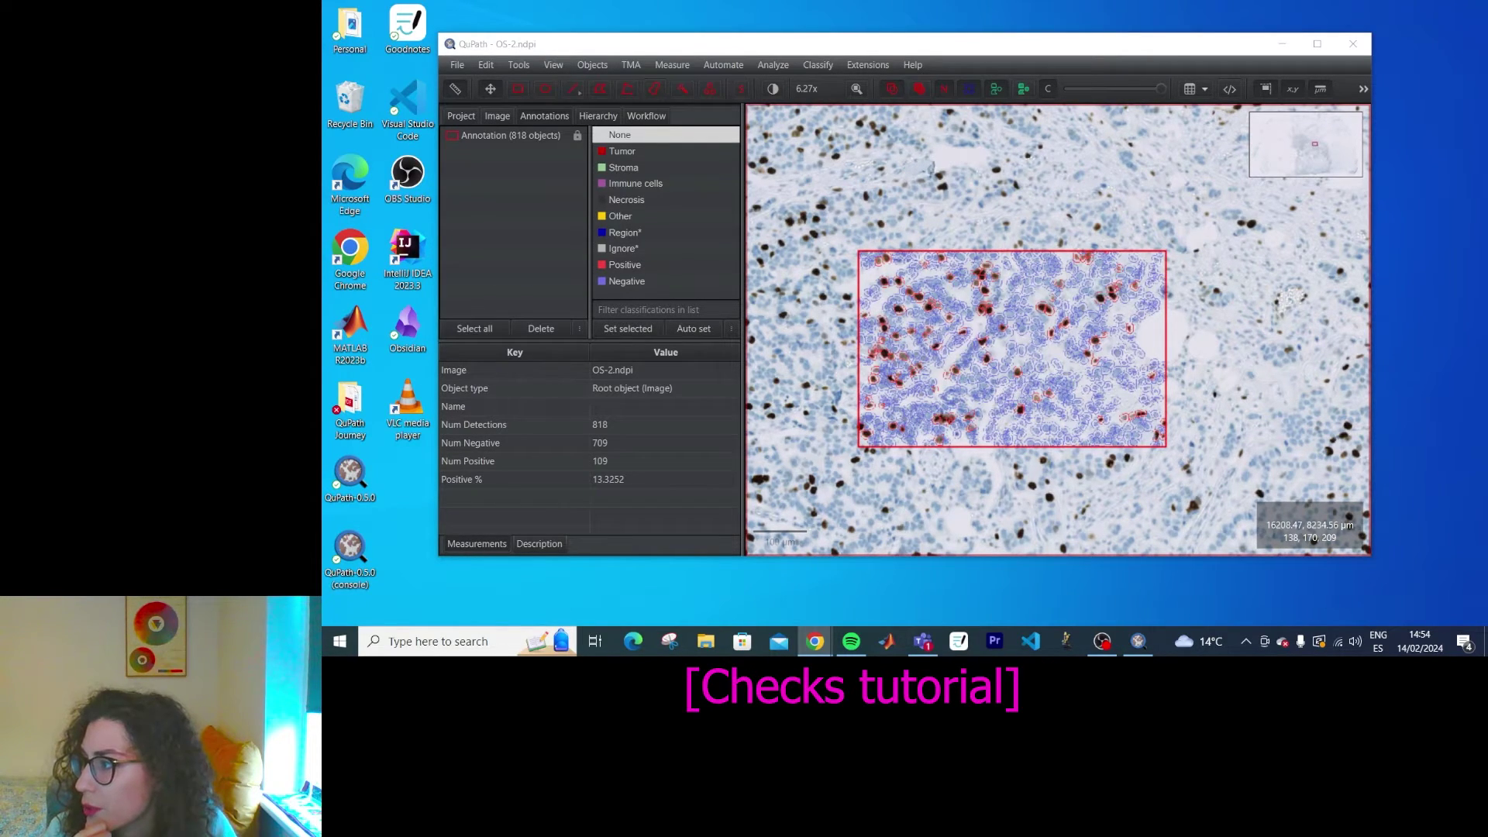
click(593, 66)
click(511, 136)
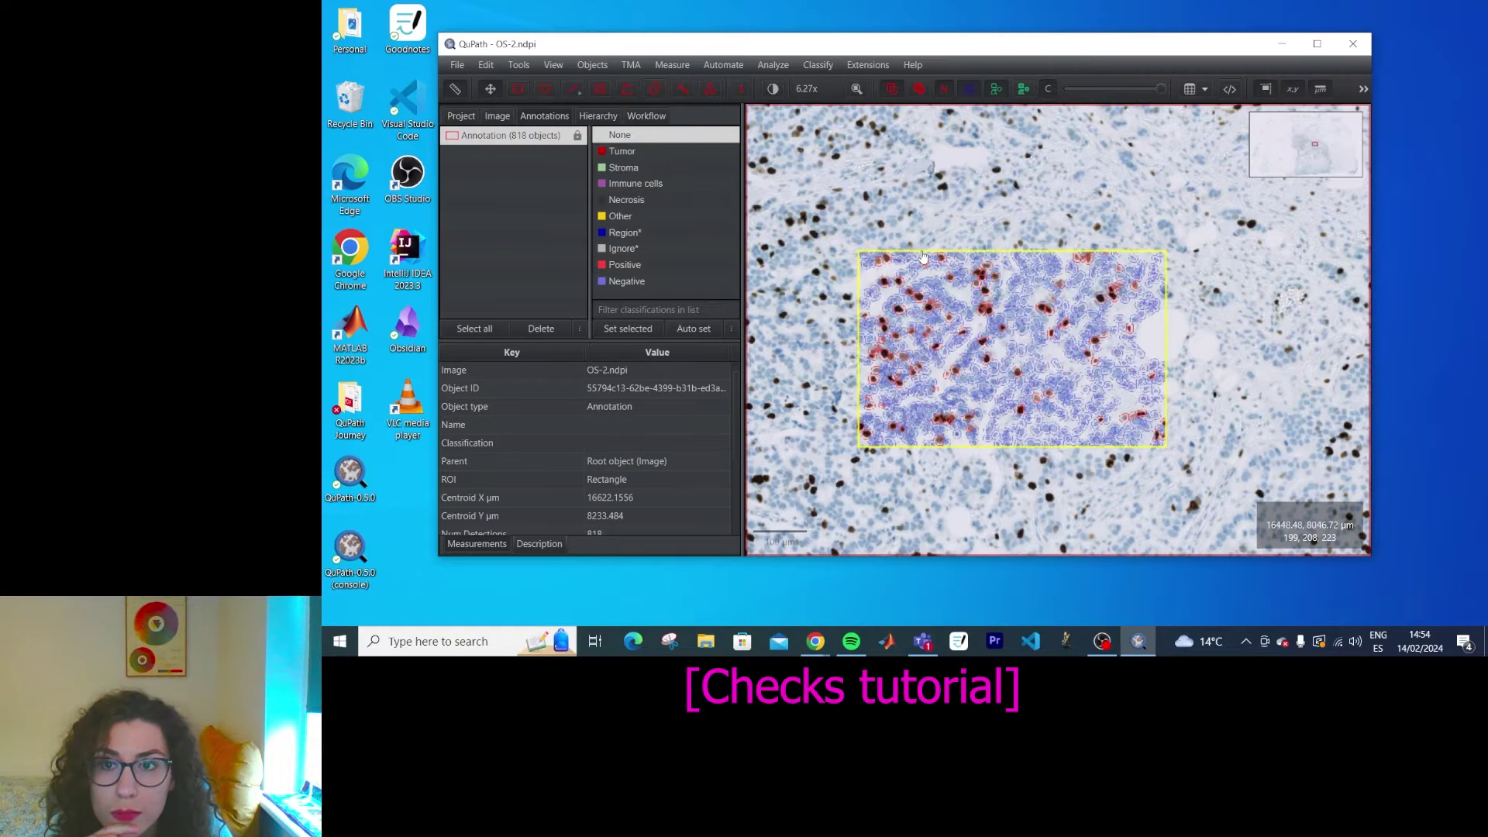
- Convert the rectangle's cell detections to points with the Points tool, deleting the original detections, and inspect the points in the rectangle
click(714, 88)
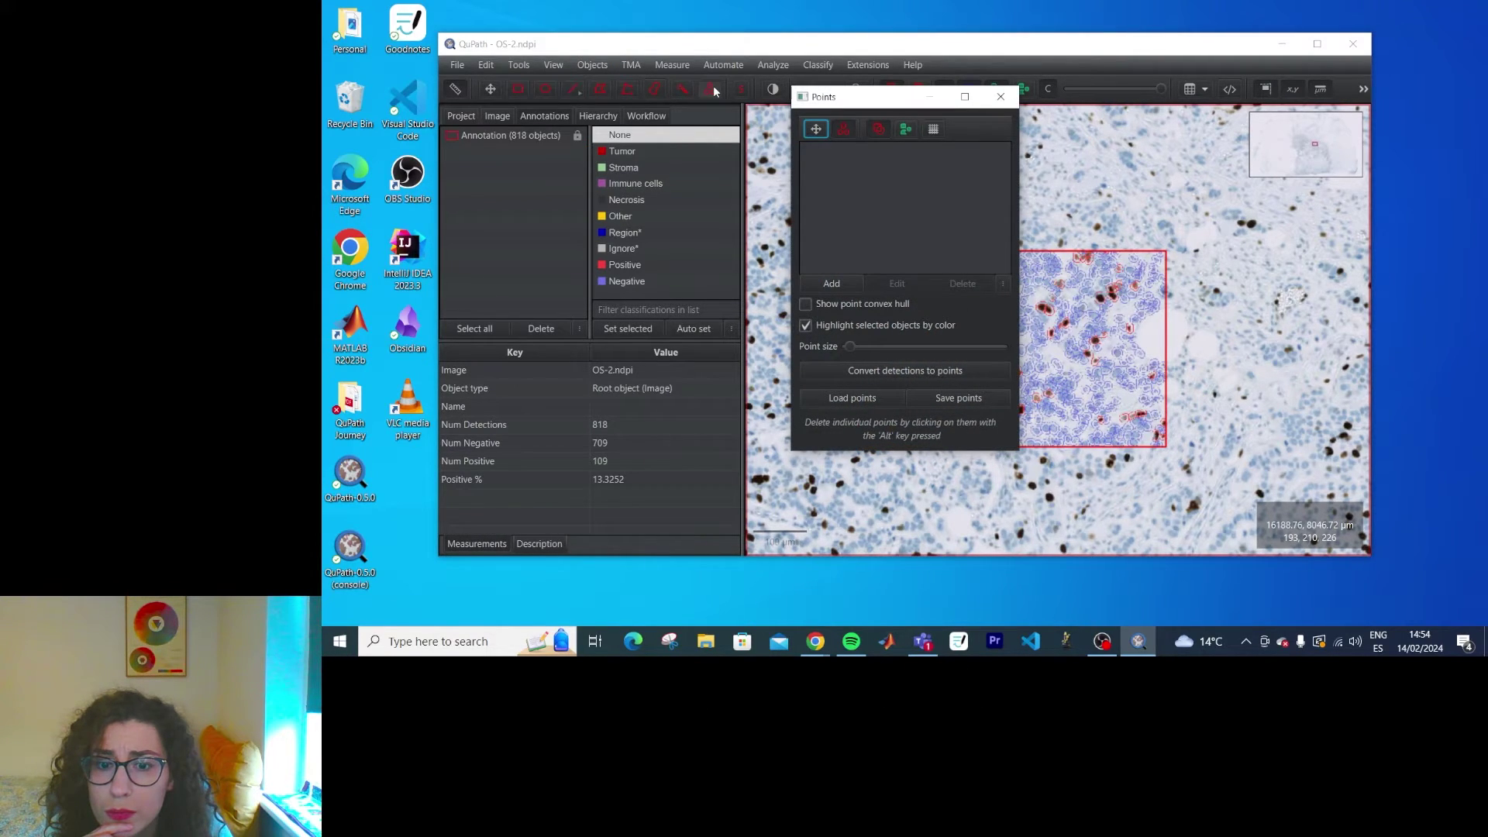
click(974, 378)
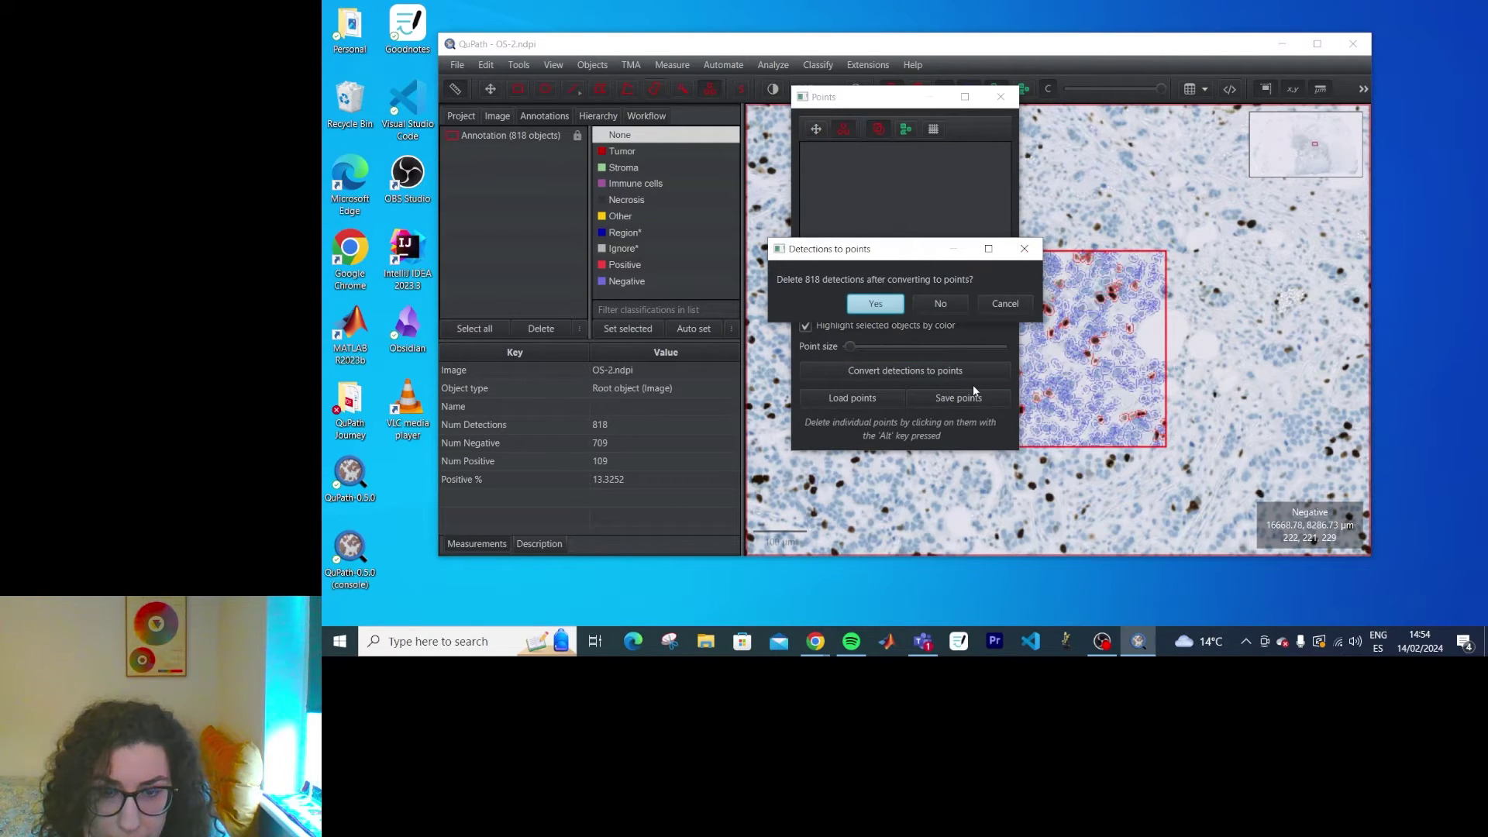
click(895, 308)
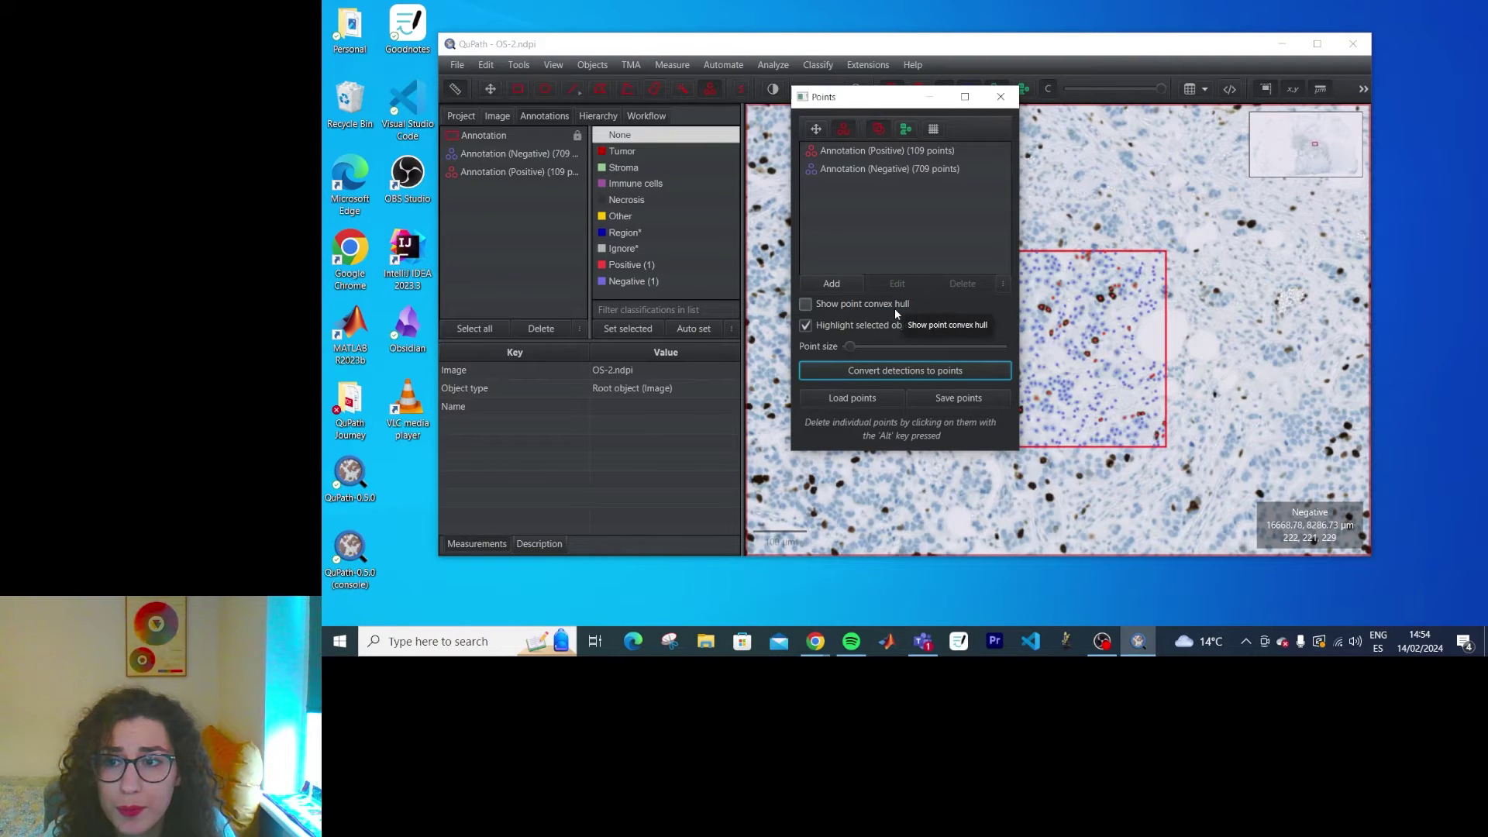
drag(908, 109, 825, 204)
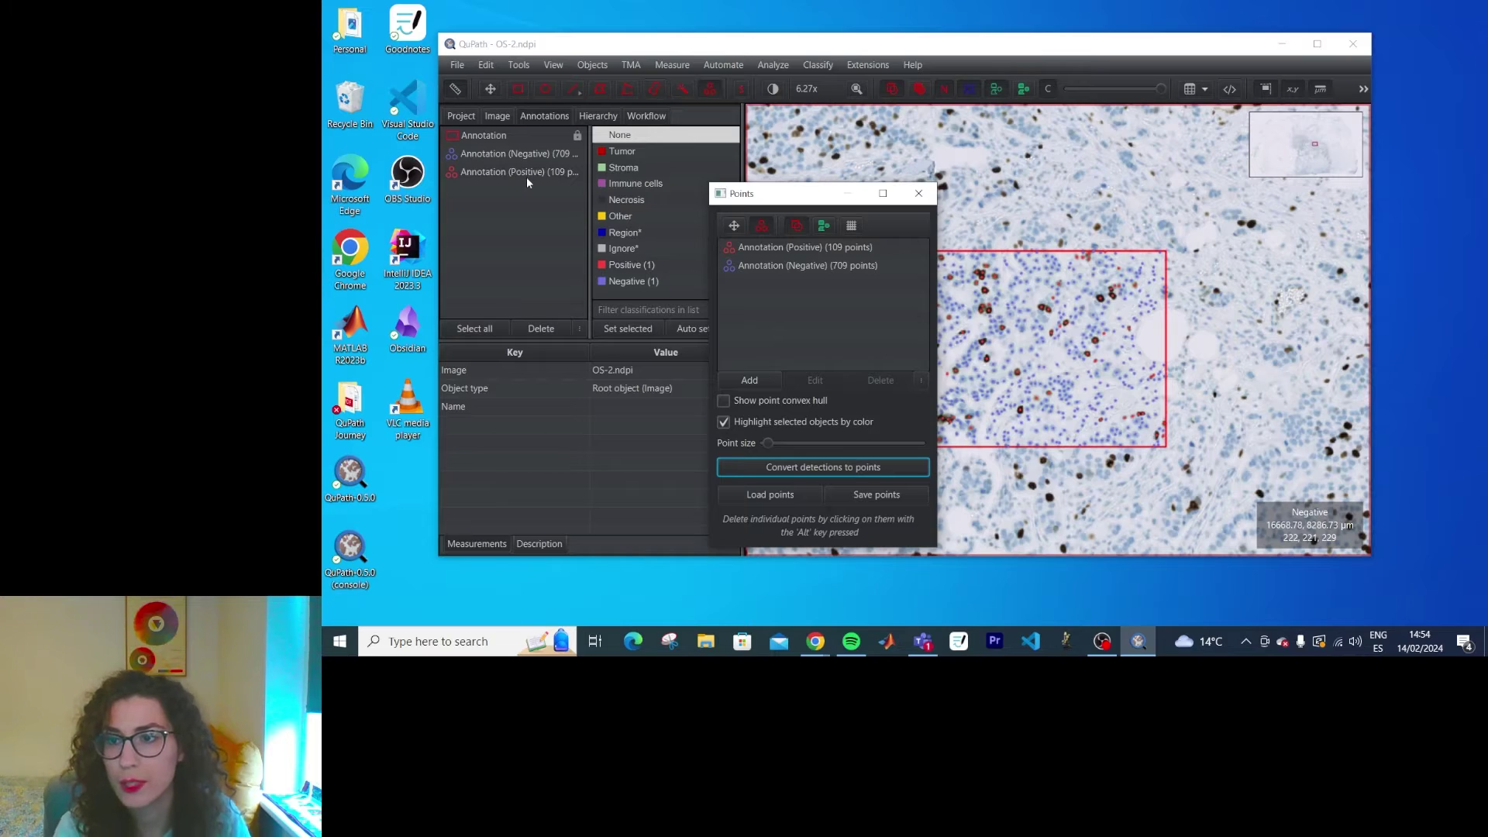
drag(821, 203, 761, 205)
scroll(1079, 407, up, 5)
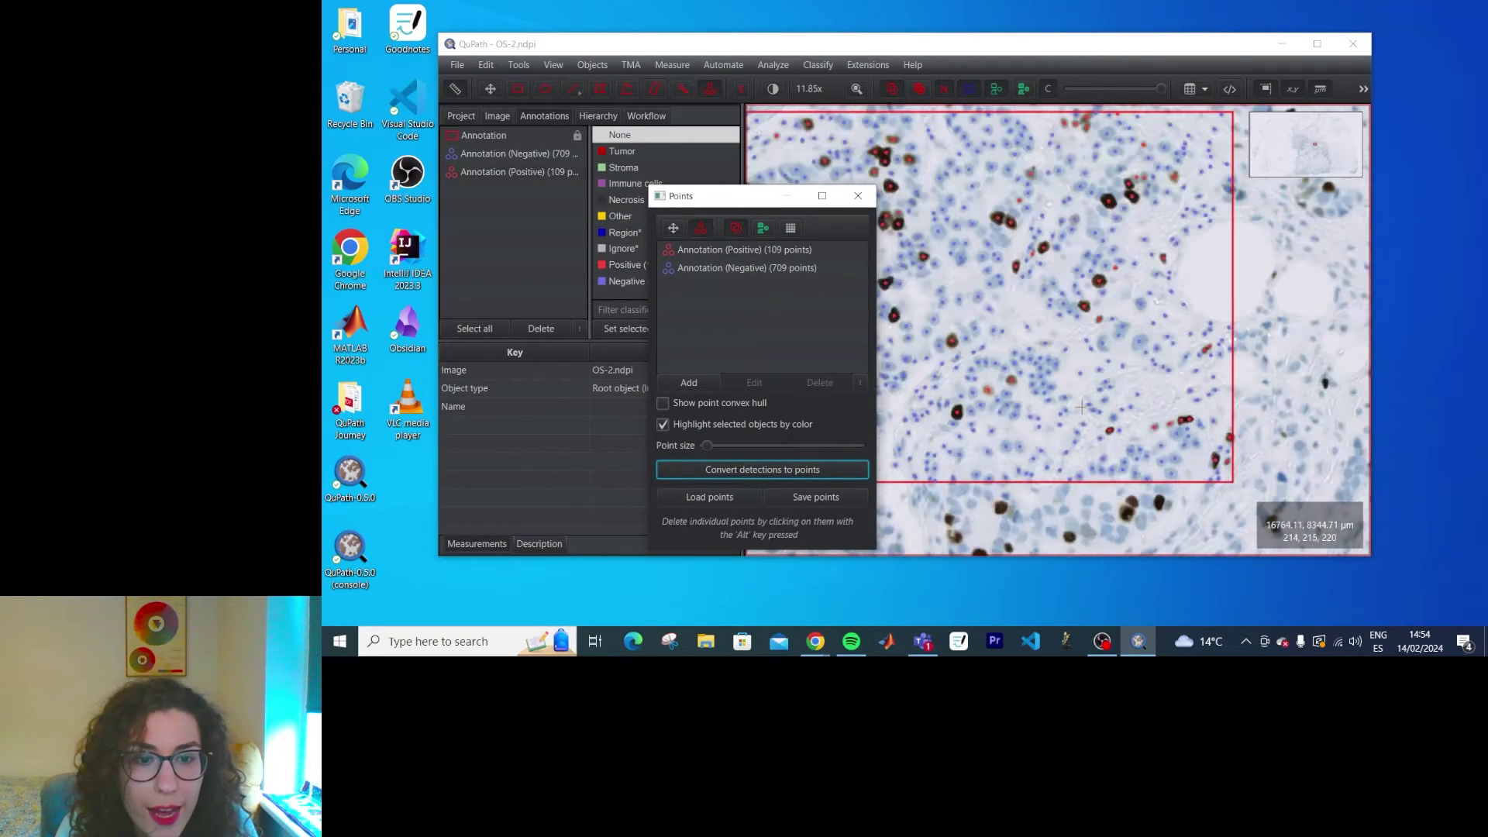
scroll(1046, 403, down, 3)
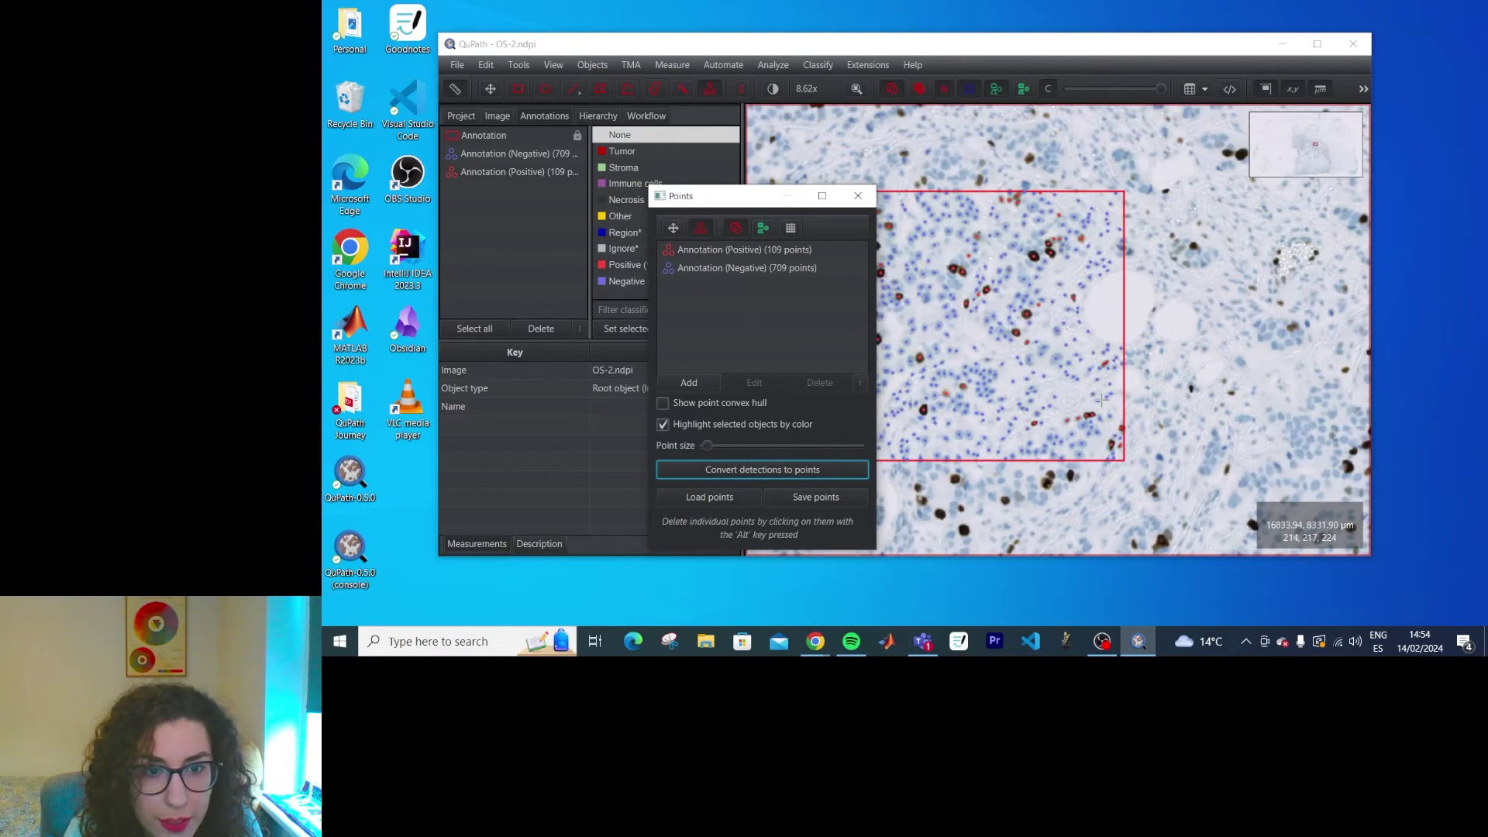
click(490, 89)
drag(1191, 251, 1386, 245)
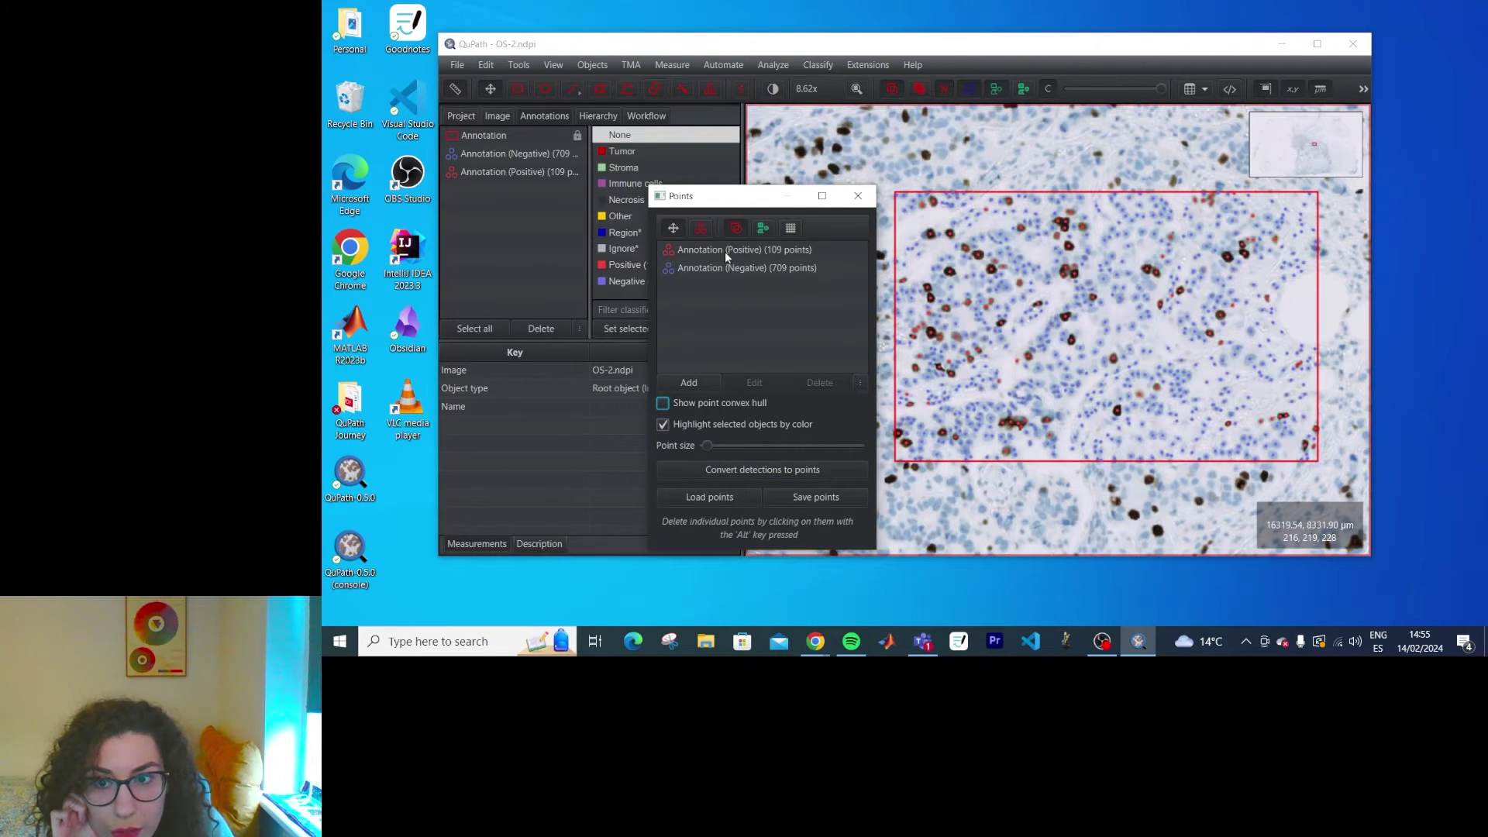
- Inspect the positive and negative point annotations, toggle the negative points' convex hull on and off, and close the Points dialog
click(724, 250)
click(726, 269)
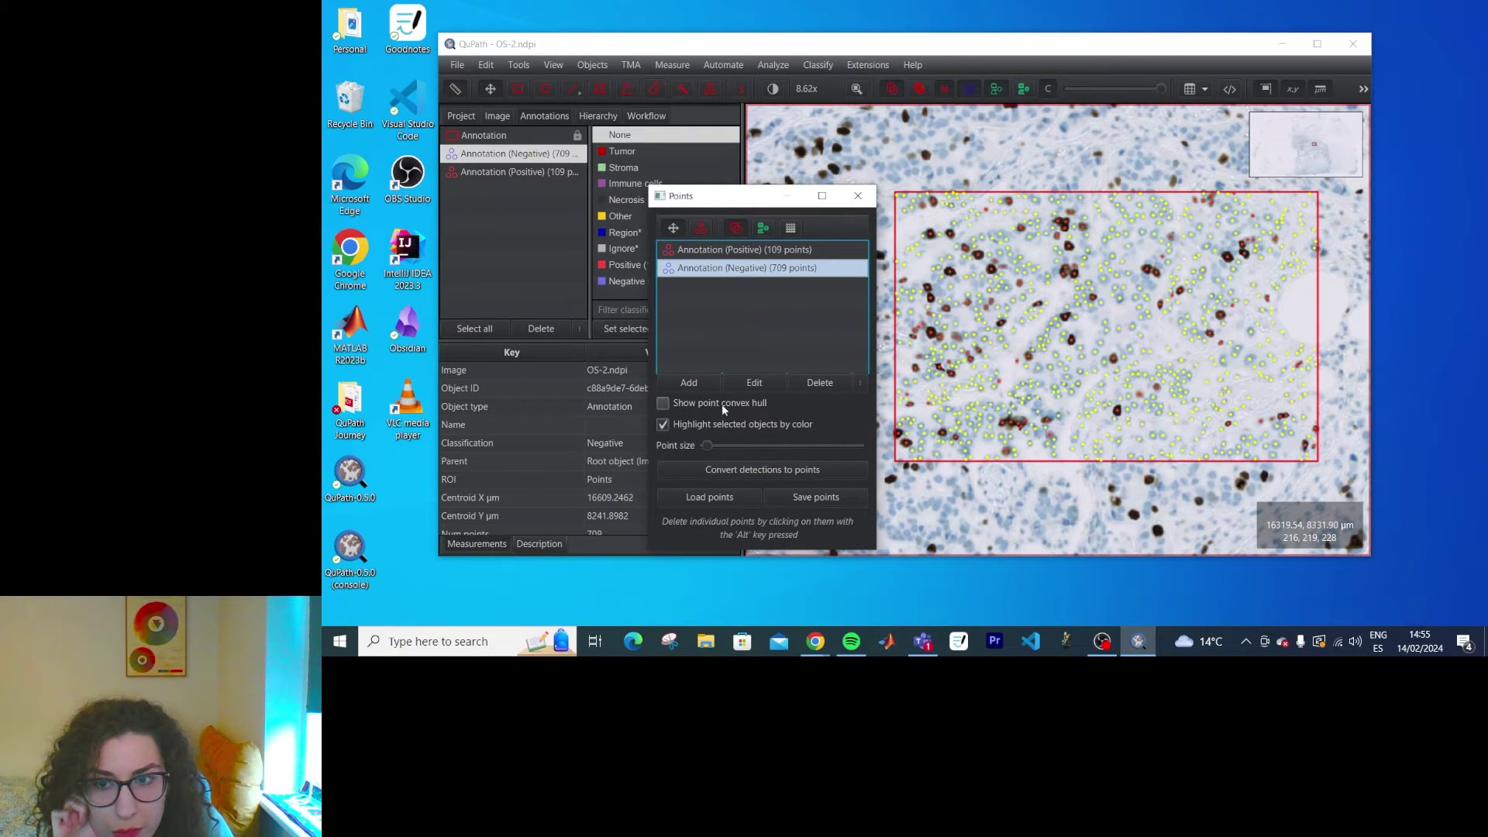
click(721, 403)
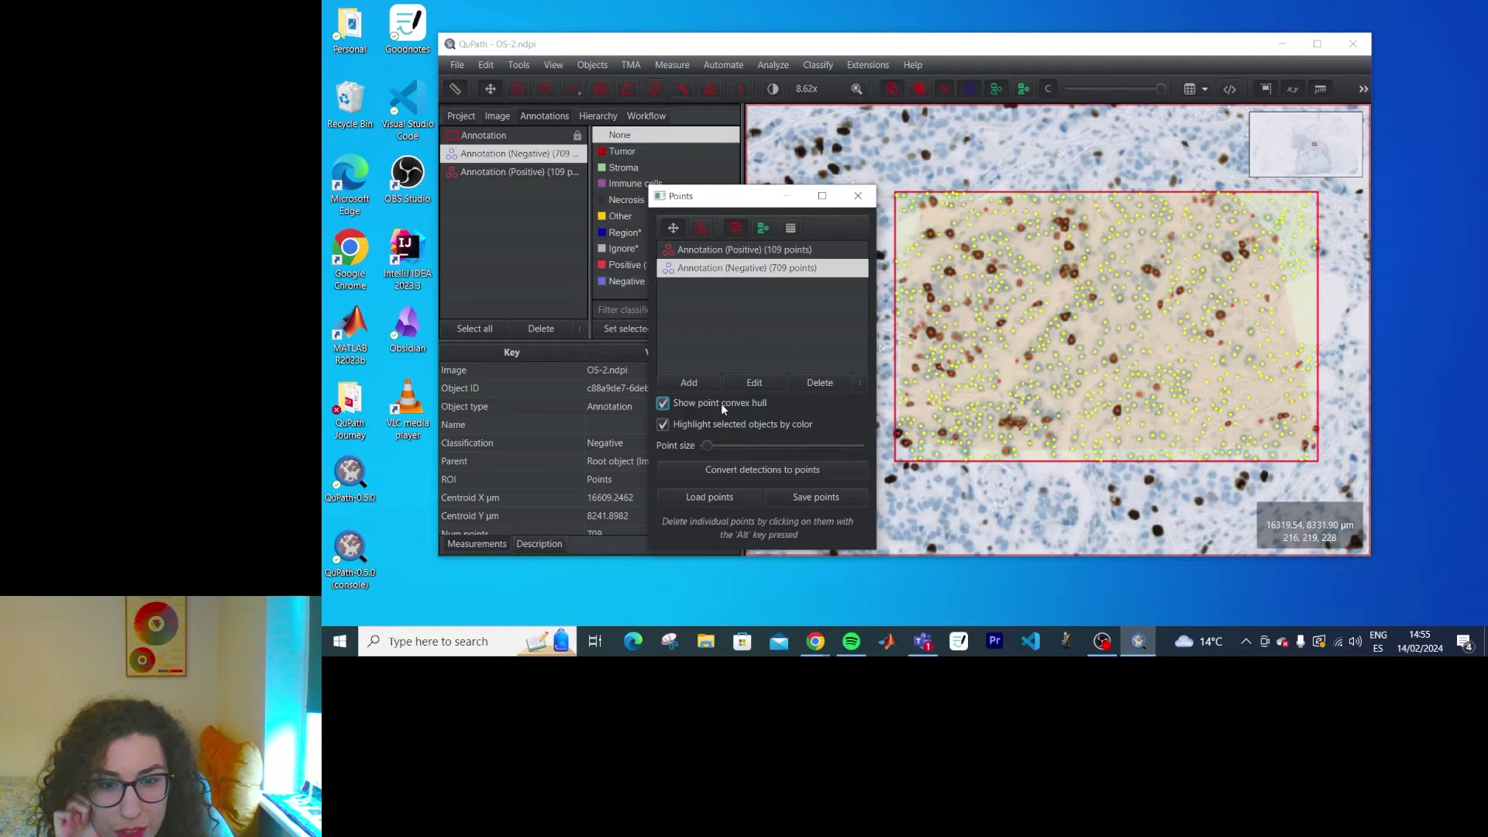
click(720, 403)
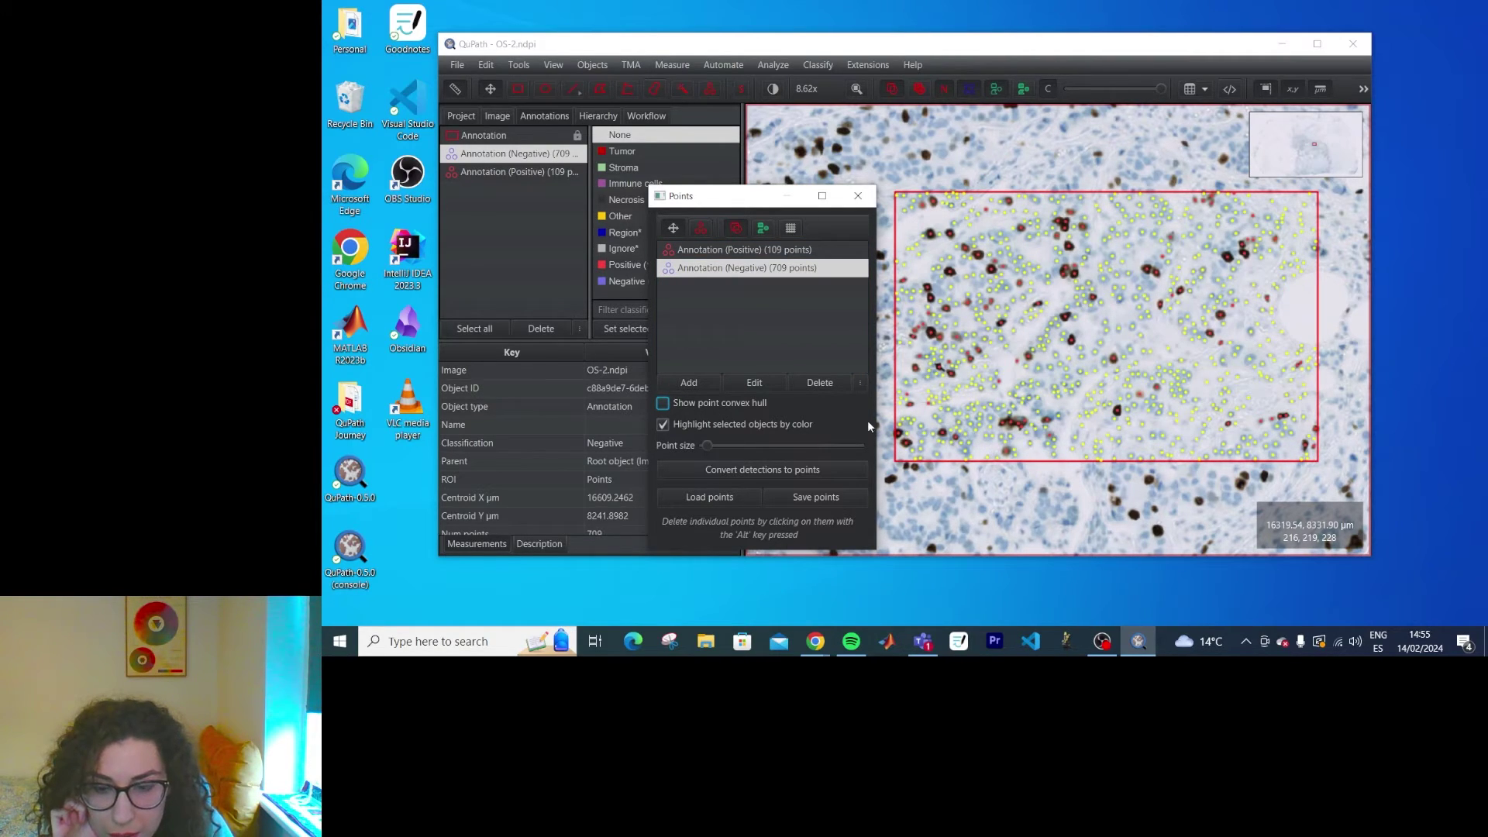
click(857, 196)
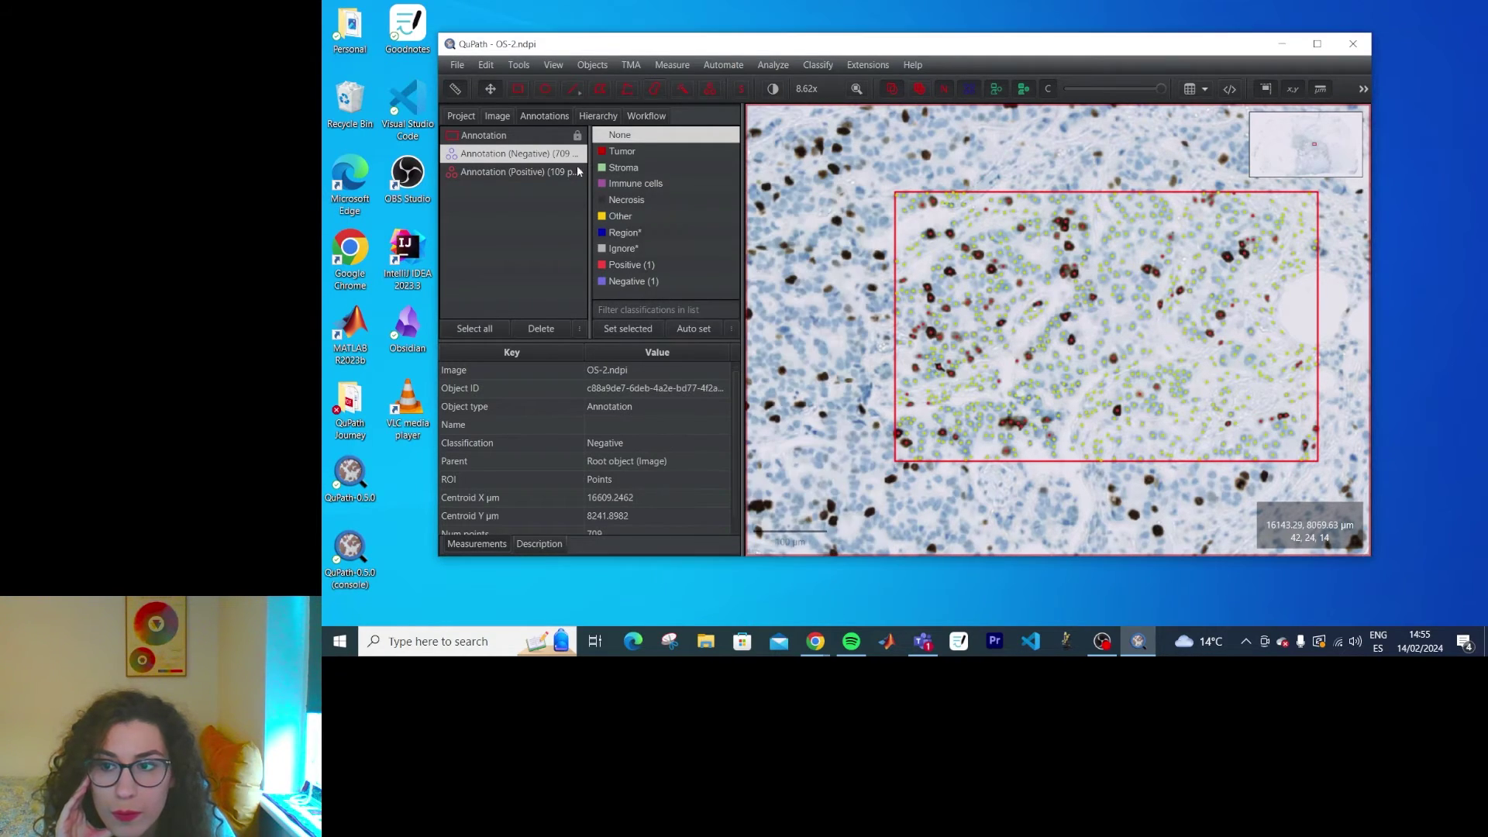
- Delete the Positive and Negative point annotations, leaving the rectangle annotation
ctrl+click(493, 172)
click(541, 328)
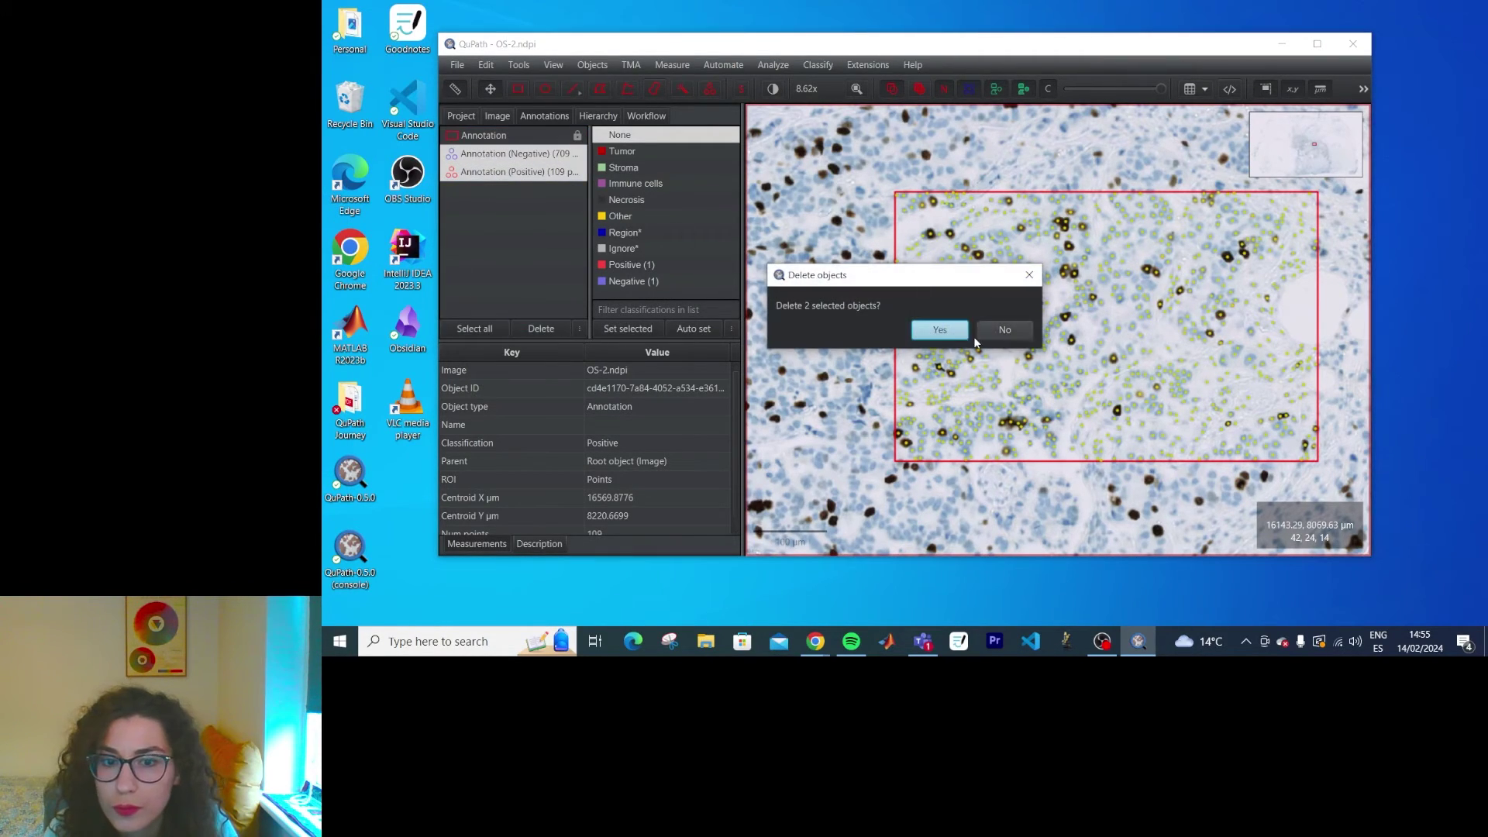
click(940, 330)
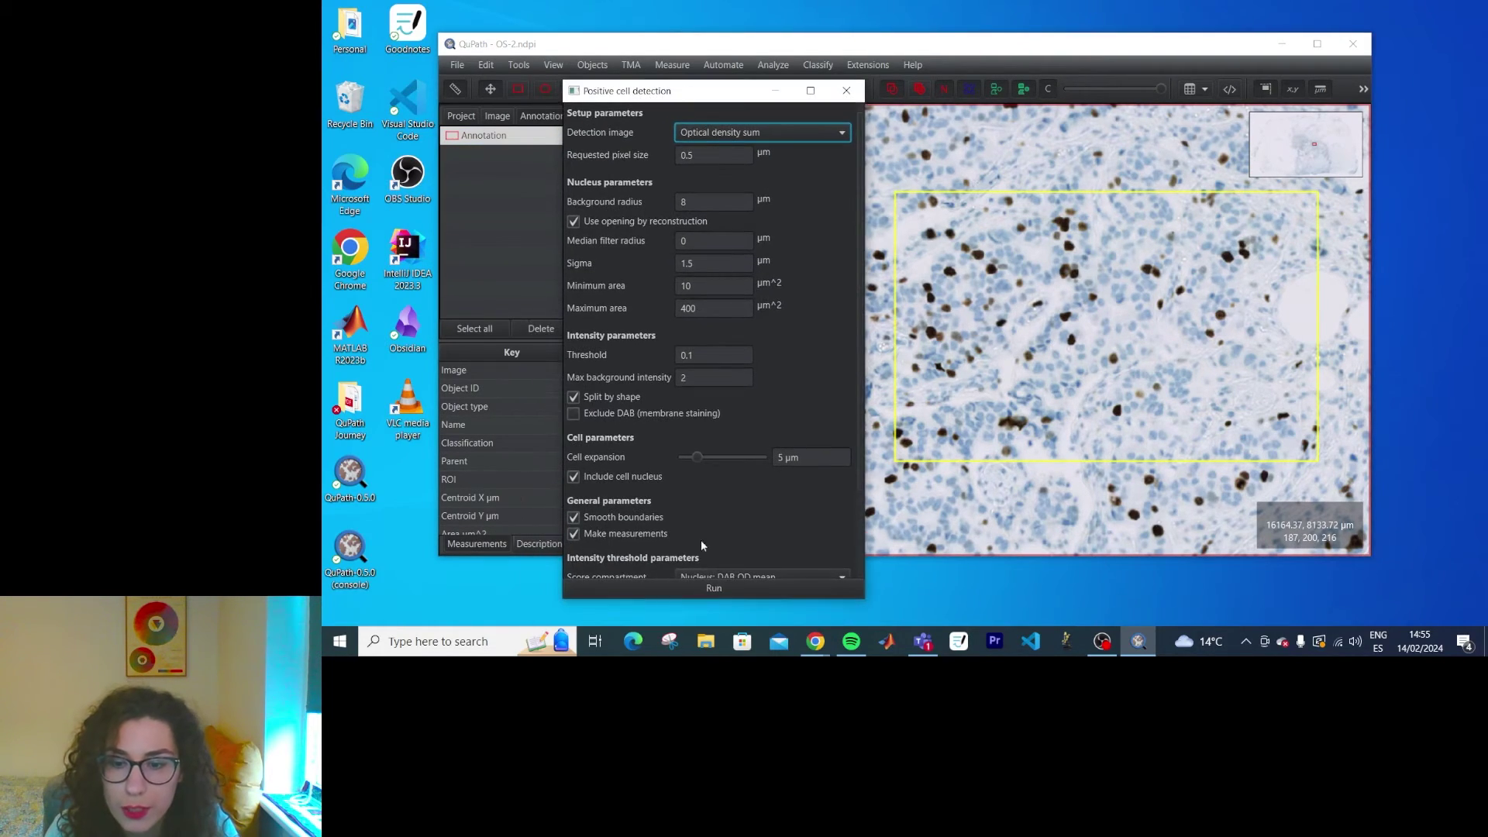
- Run positive cell detection on the rectangle using the optical density sum, move the dialog aside and review the rectangle's measurements
click(705, 587)
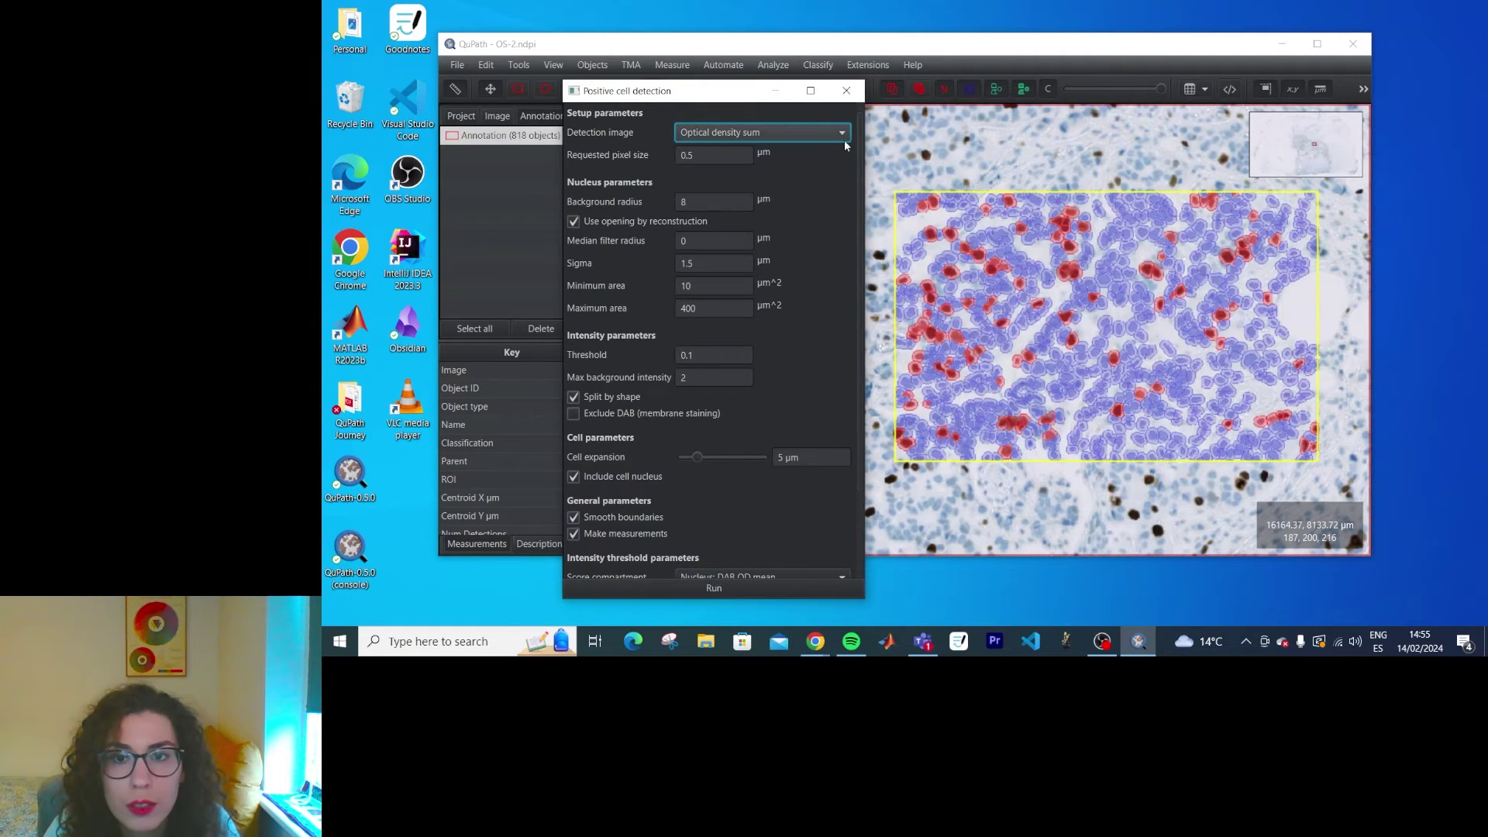
click(775, 90)
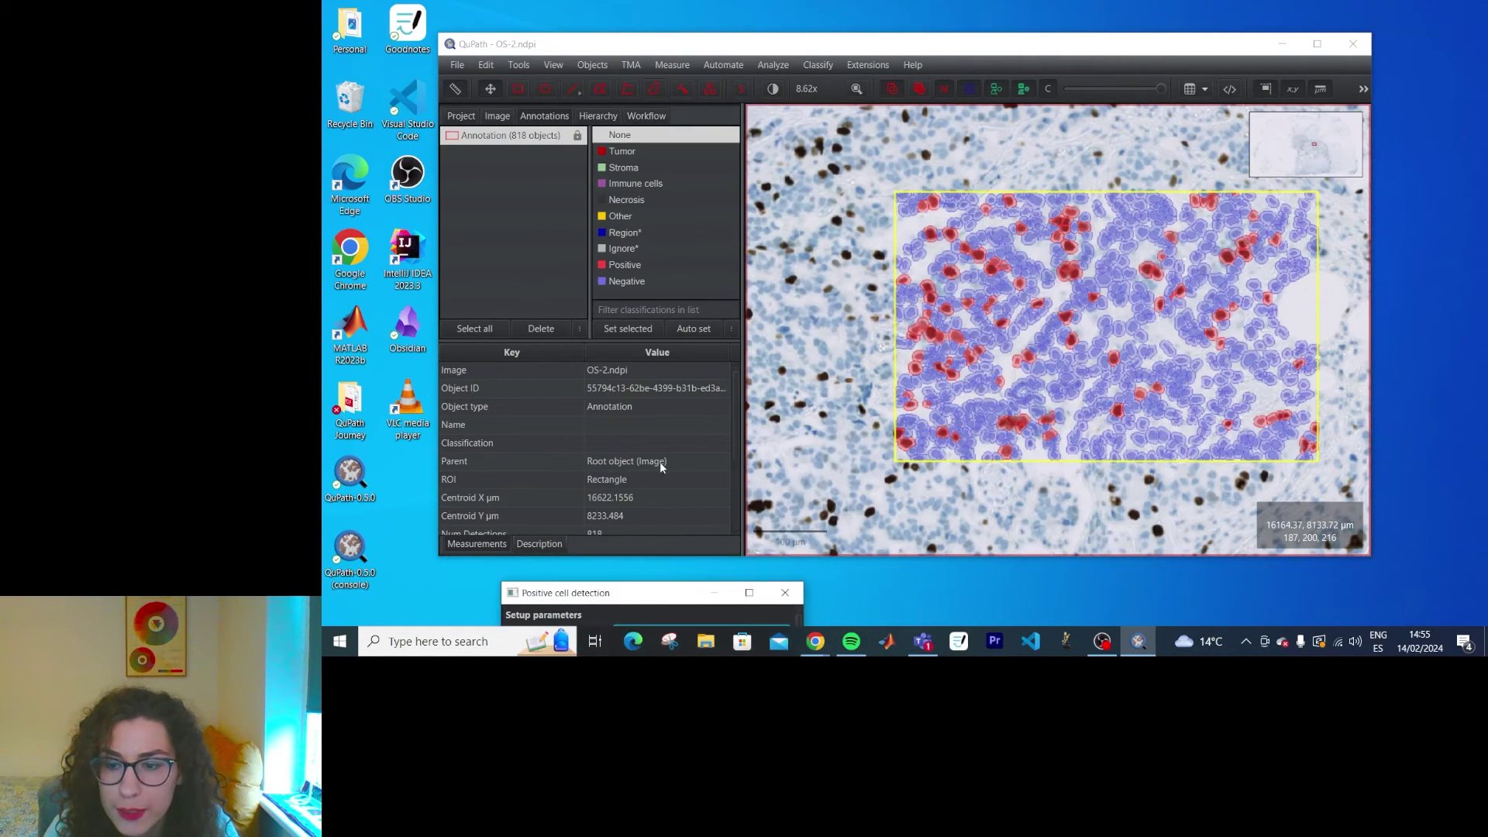
scroll(659, 462, down, 3)
- Draw an ellipse of about 31,800 µm² inside the rectangle, move it around to compare its cell measurements, and delete it
click(546, 88)
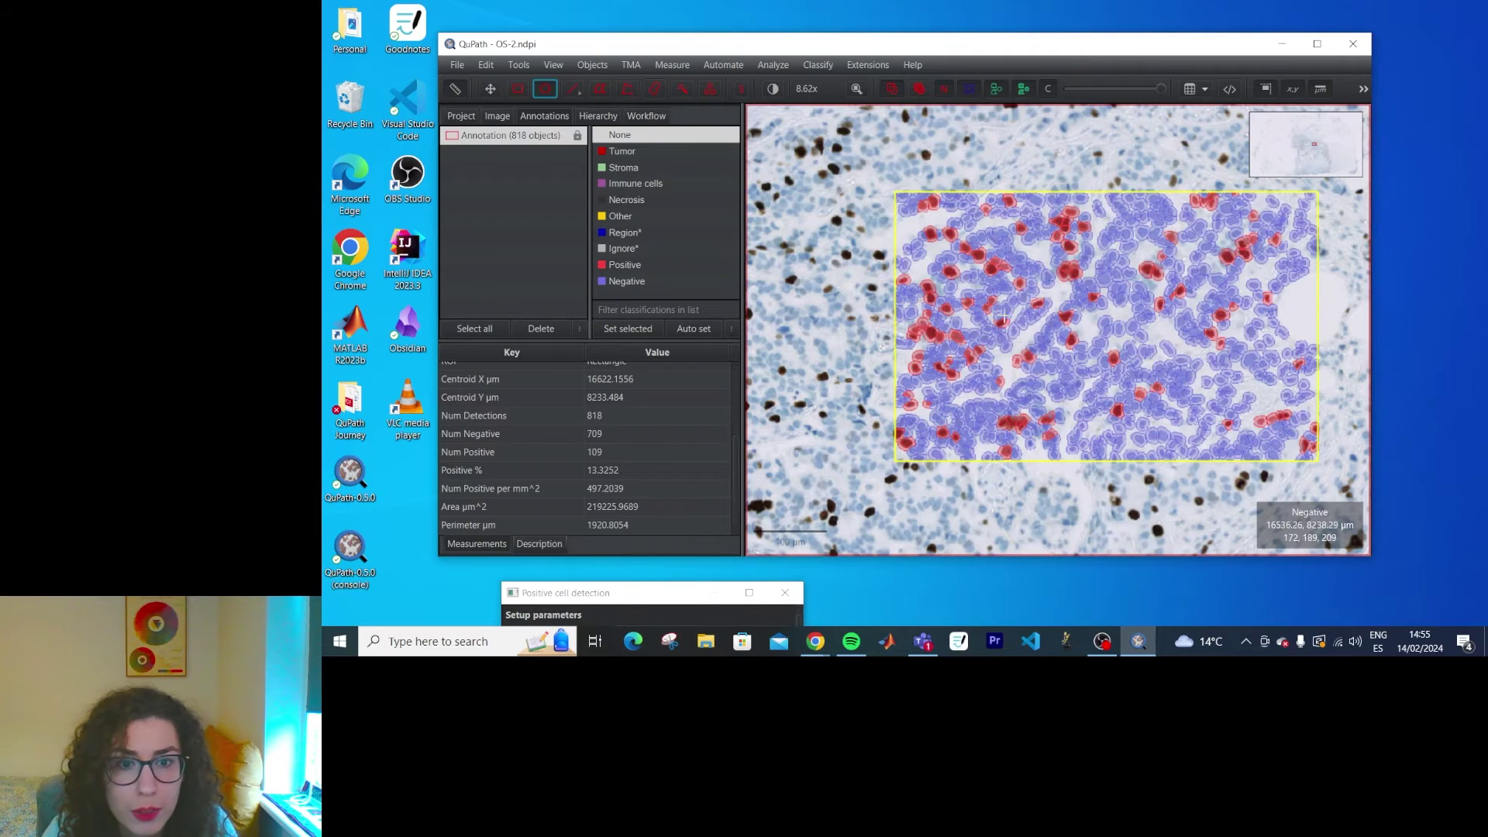
drag(977, 243, 1160, 359)
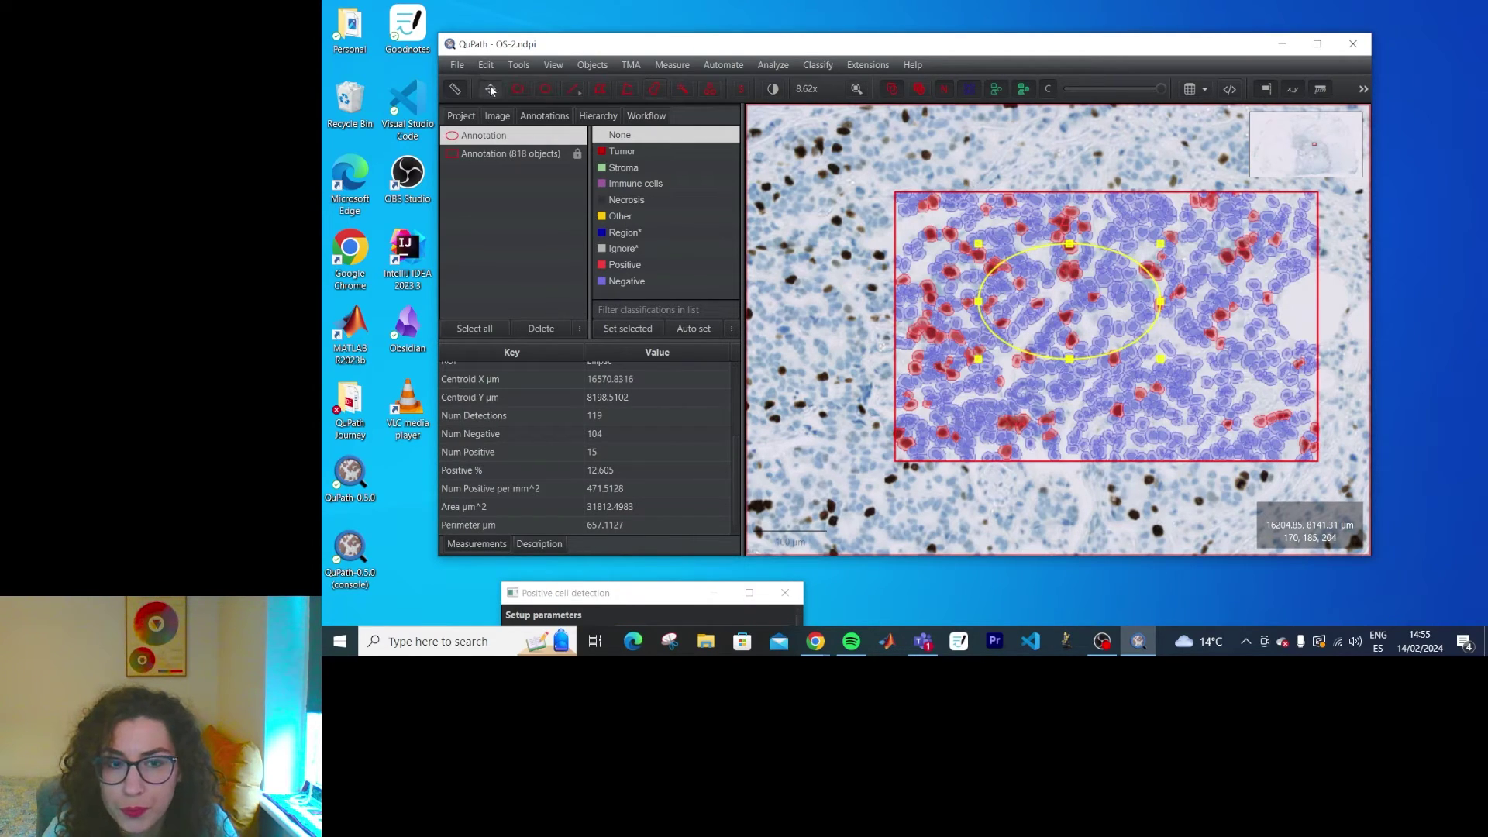
mouse_move(1111, 356)
mouse_down()
mouse_move(1071, 353)
mouse_move(1034, 444)
mouse_up()
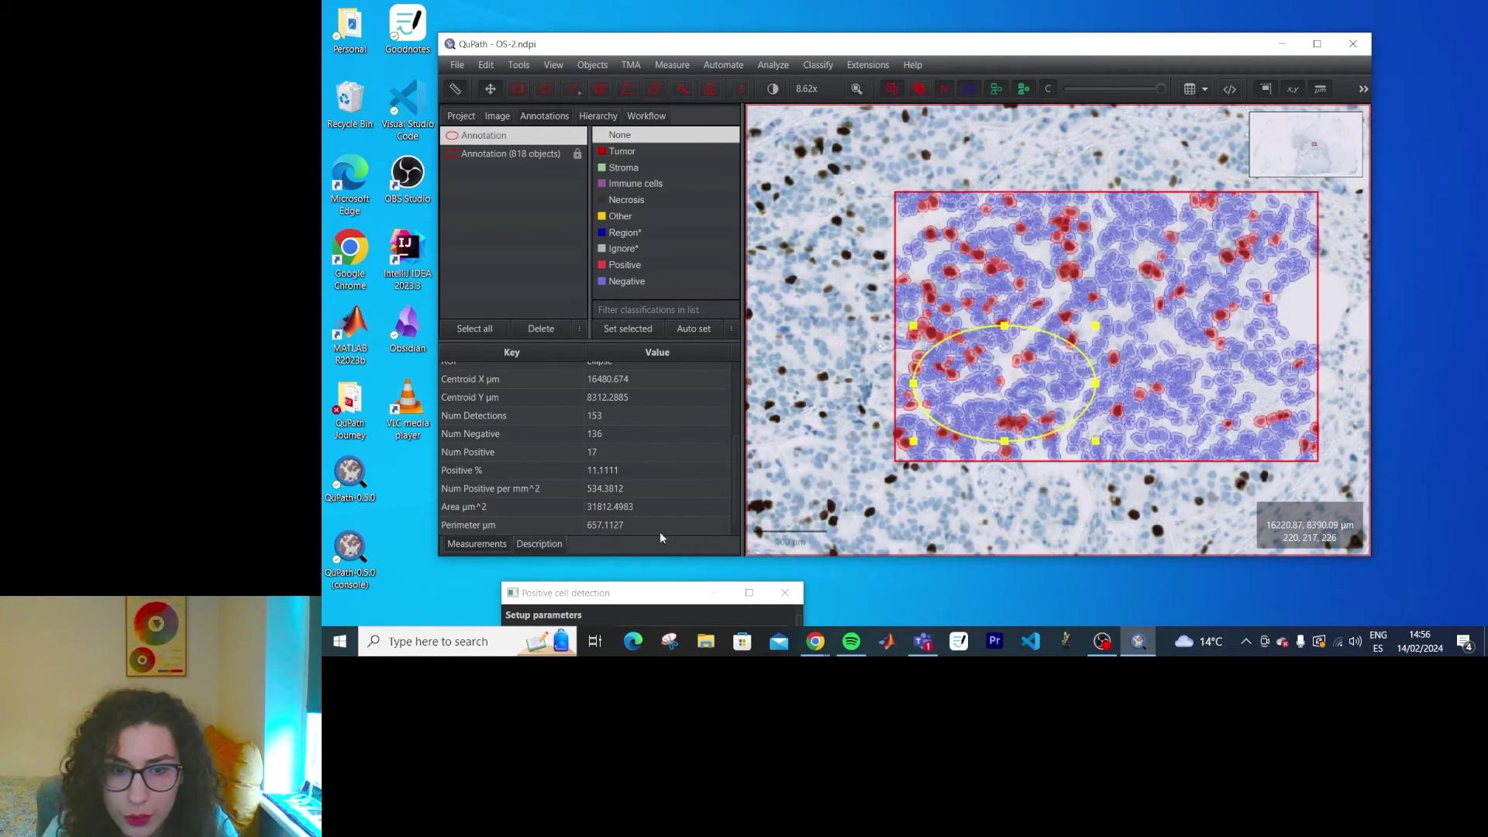
mouse_move(1035, 440)
mouse_down()
mouse_move(1104, 331)
mouse_move(1225, 326)
mouse_move(899, 341)
mouse_move(912, 346)
mouse_up()
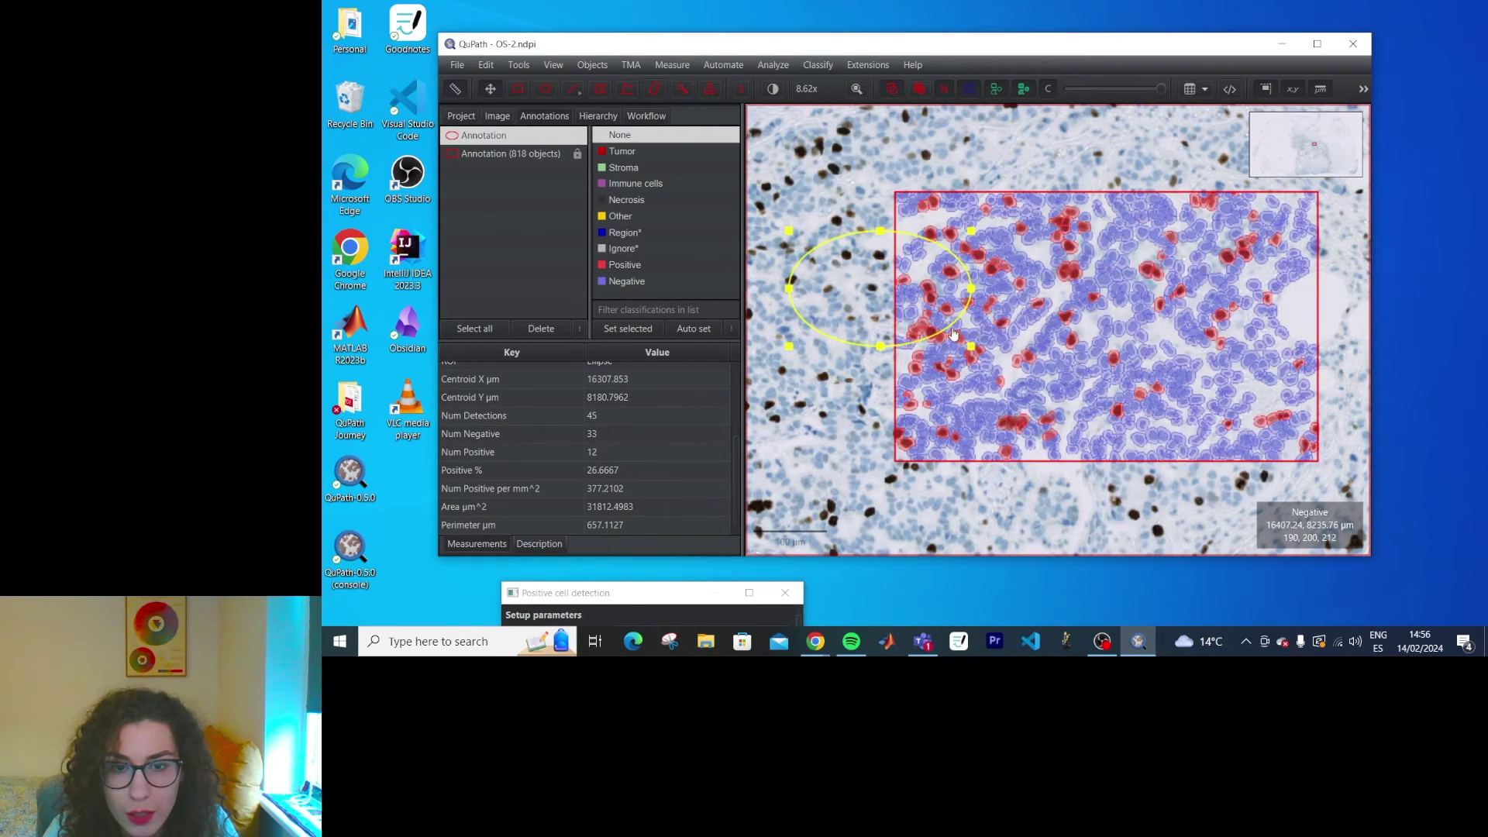
key(Delete)
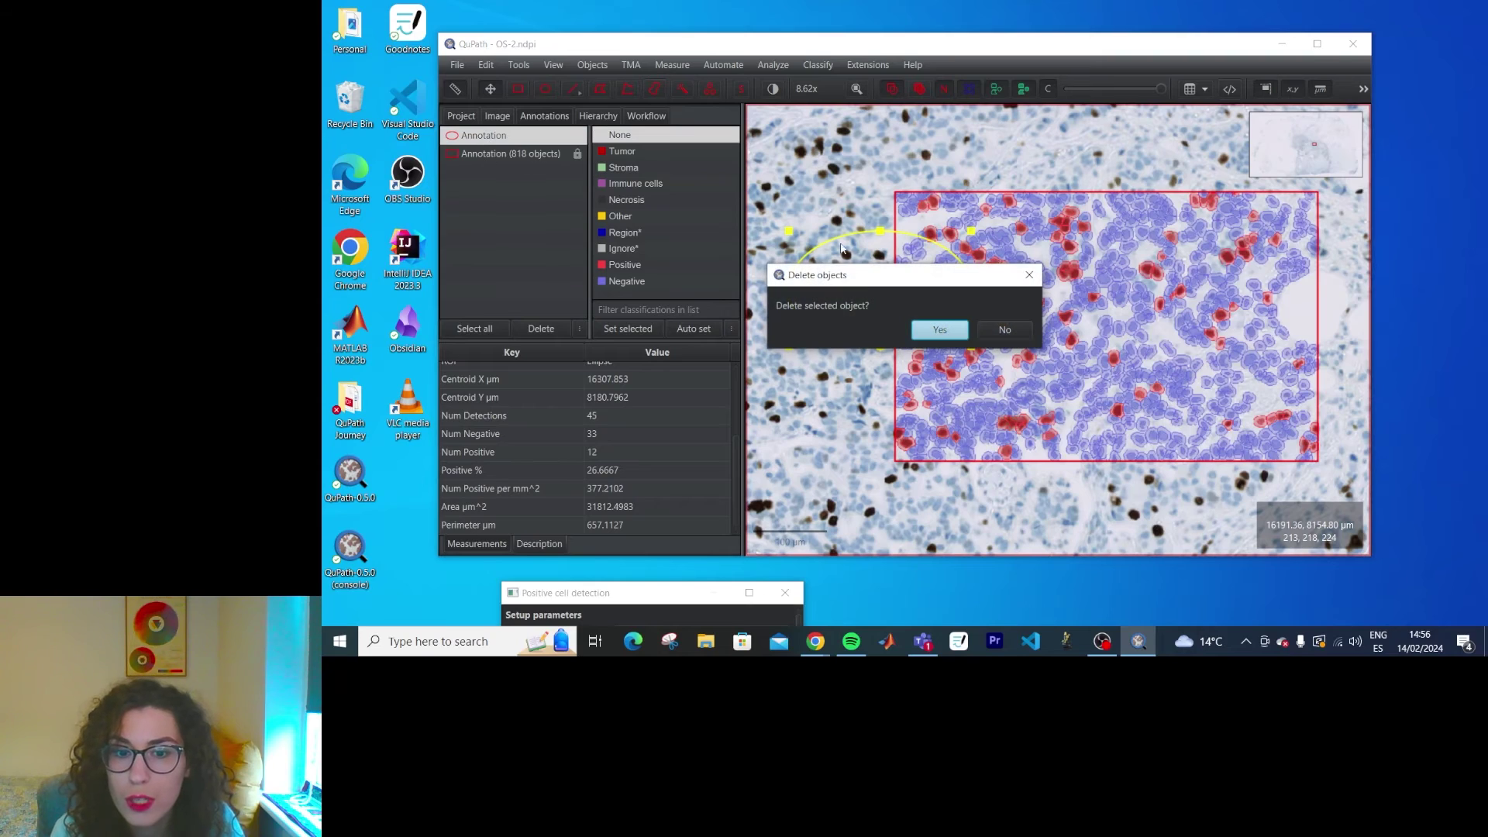
click(930, 324)
- Unlock the rectangle annotation and enlarge it up, left and downward to cover a much larger area of the surrounding tissue
right_click(575, 136)
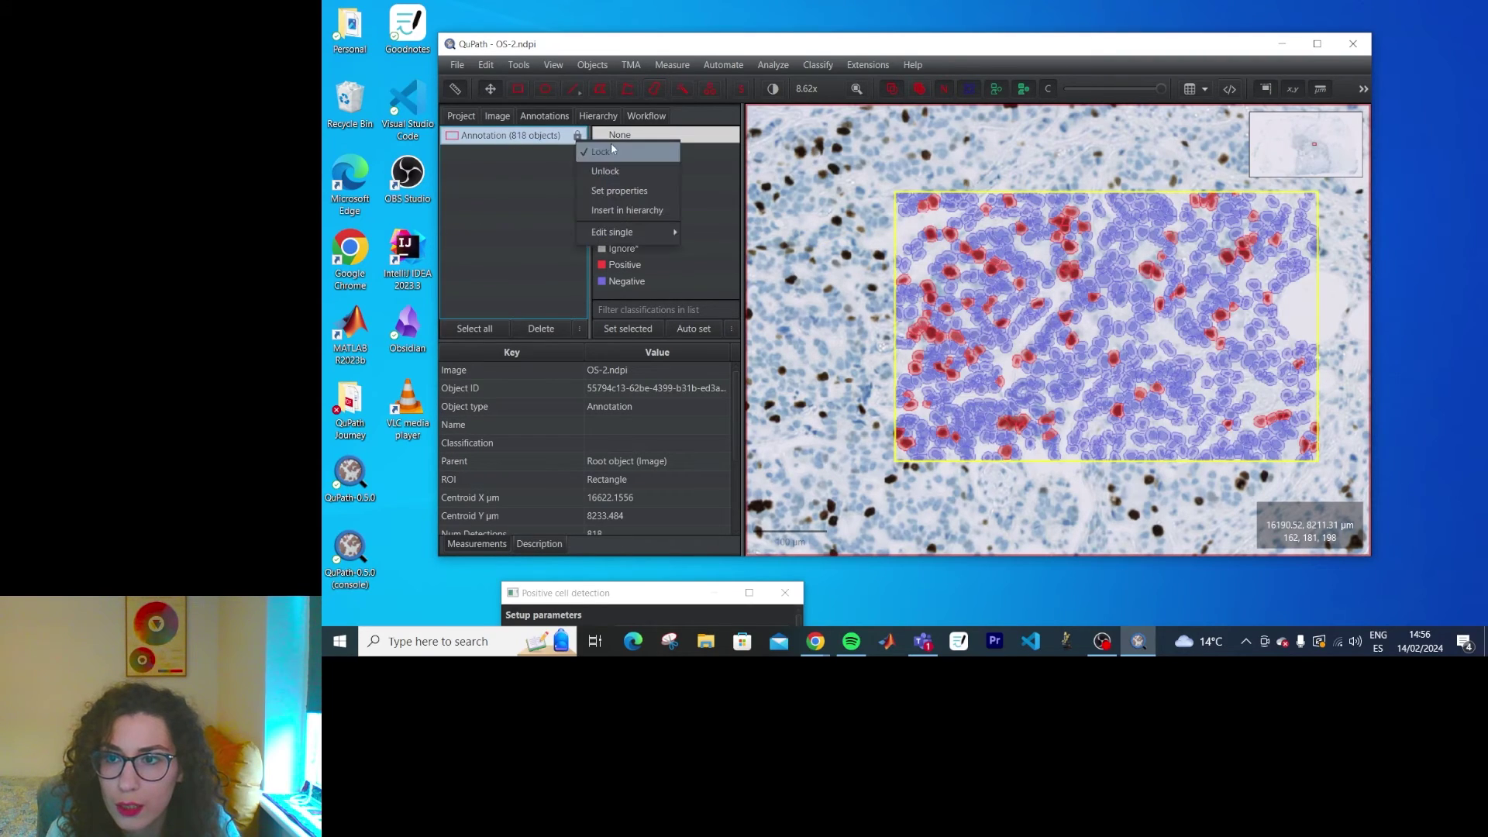
click(610, 172)
scroll(1019, 299, down, 2)
scroll(1018, 299, down, 4)
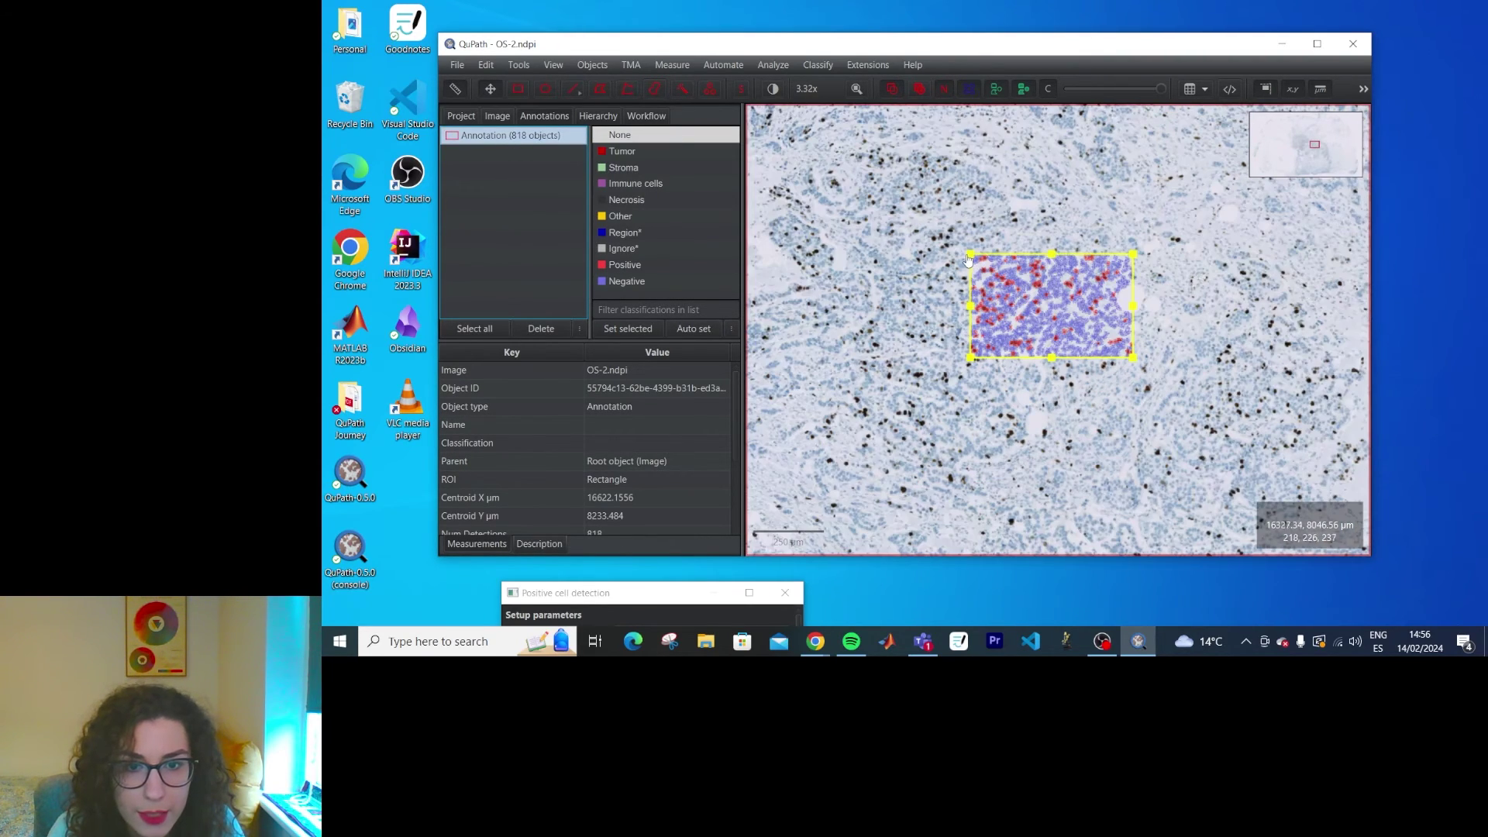
drag(971, 256, 852, 162)
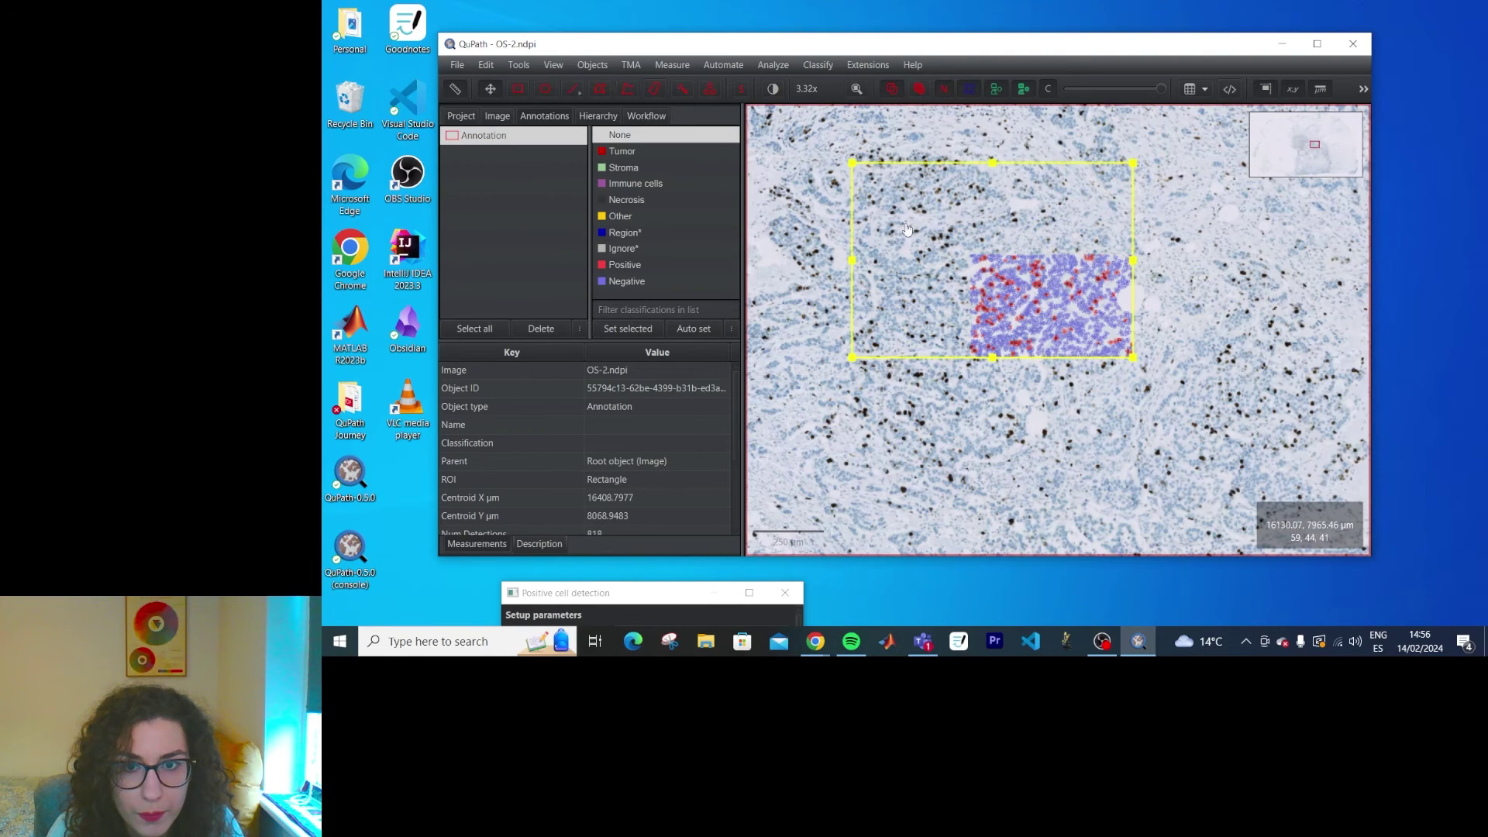
scroll(922, 306, down, 4)
mouse_move(888, 326)
mouse_down()
mouse_move(883, 386)
mouse_move(800, 424)
mouse_up()
- Run positive cell detection on the enlarged rectangle using the optical density sum and inspect the detected cells
drag(624, 598, 602, 101)
click(624, 592)
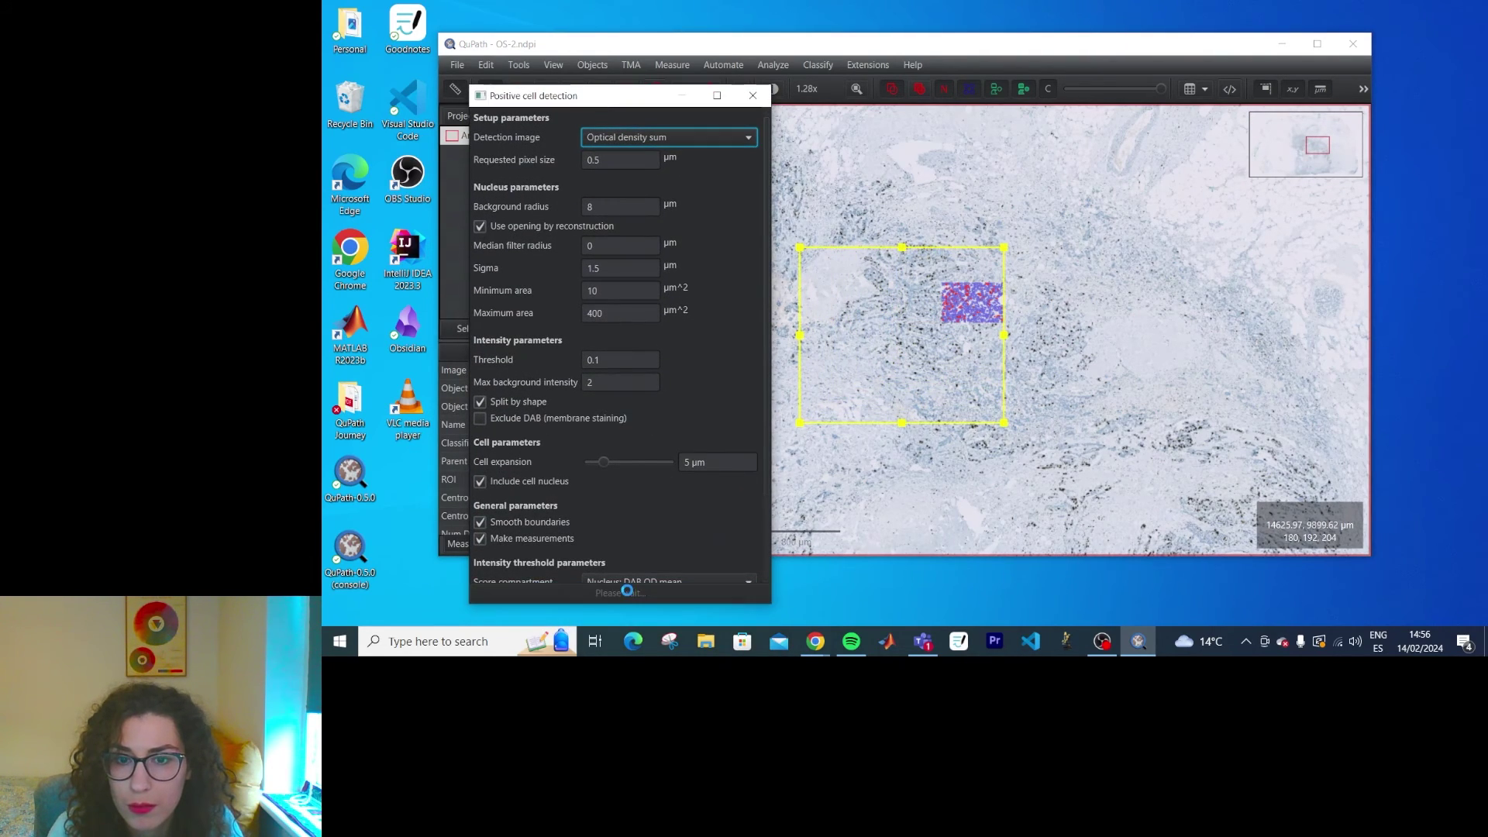
drag(887, 240, 1180, 250)
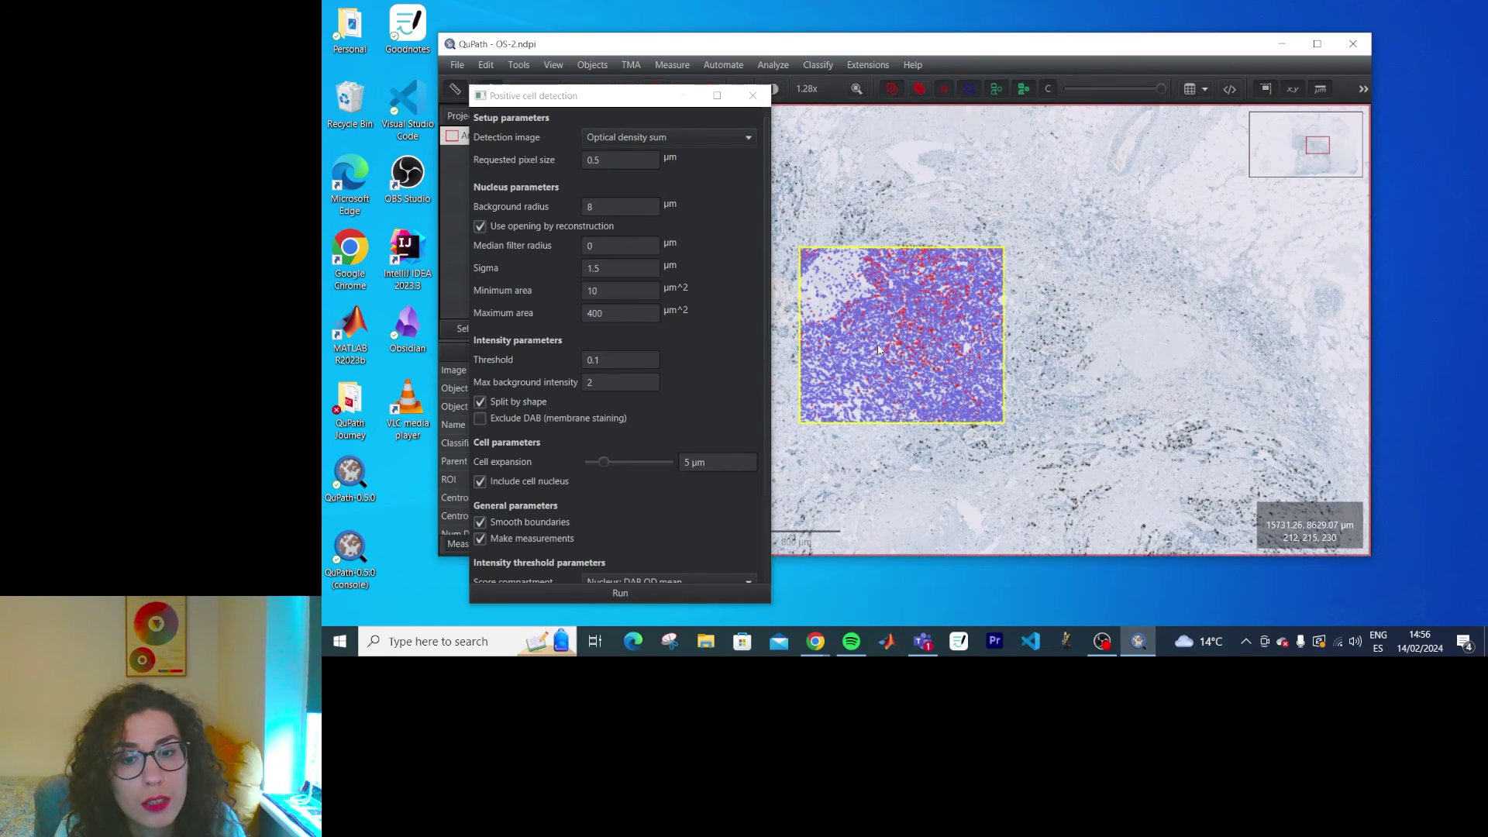
scroll(921, 334, up, 6)
scroll(921, 333, down, 5)
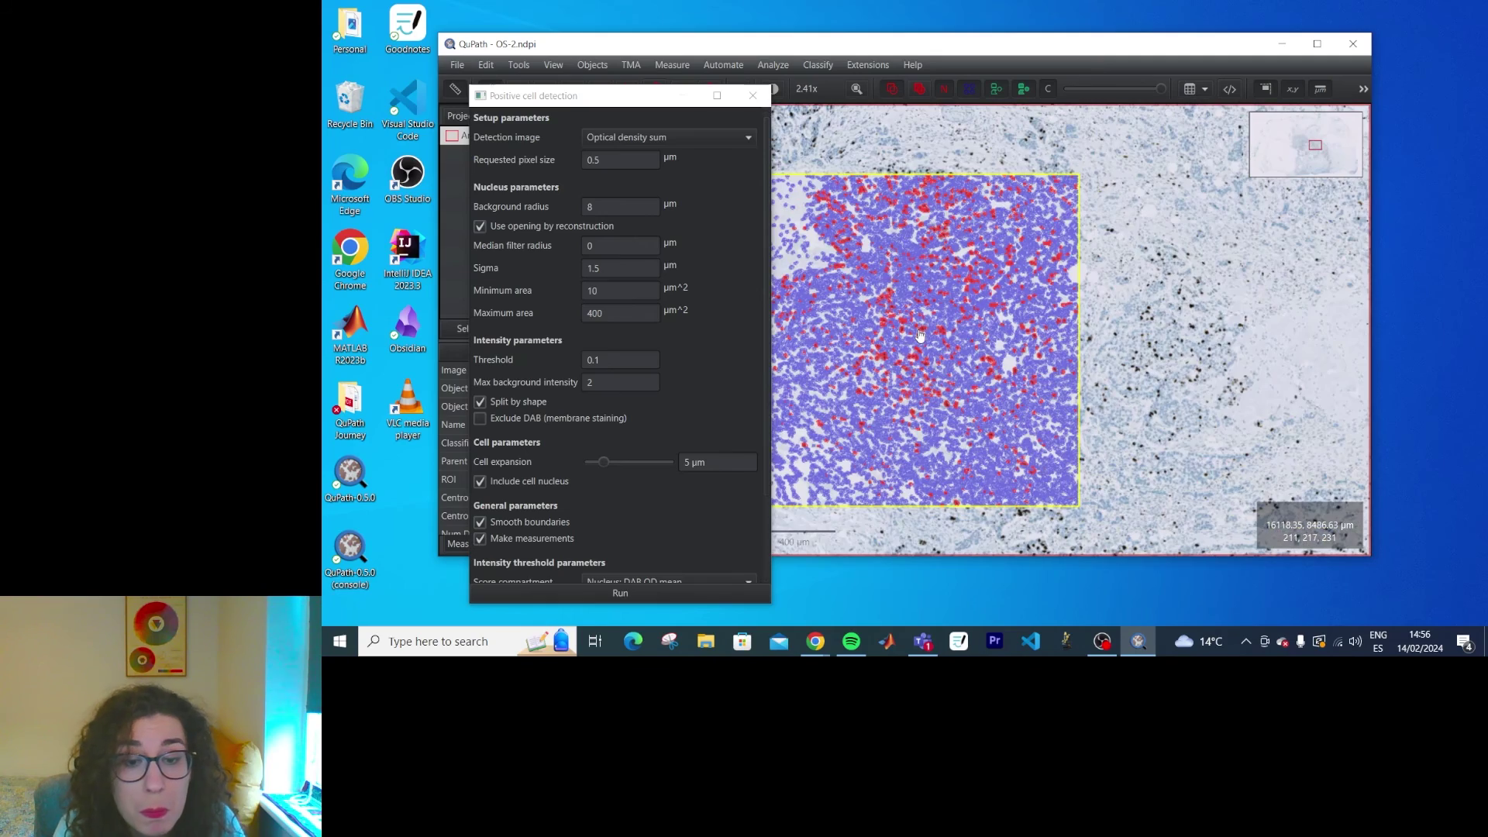
drag(1094, 375, 1294, 348)
scroll(1294, 348, down, 1)
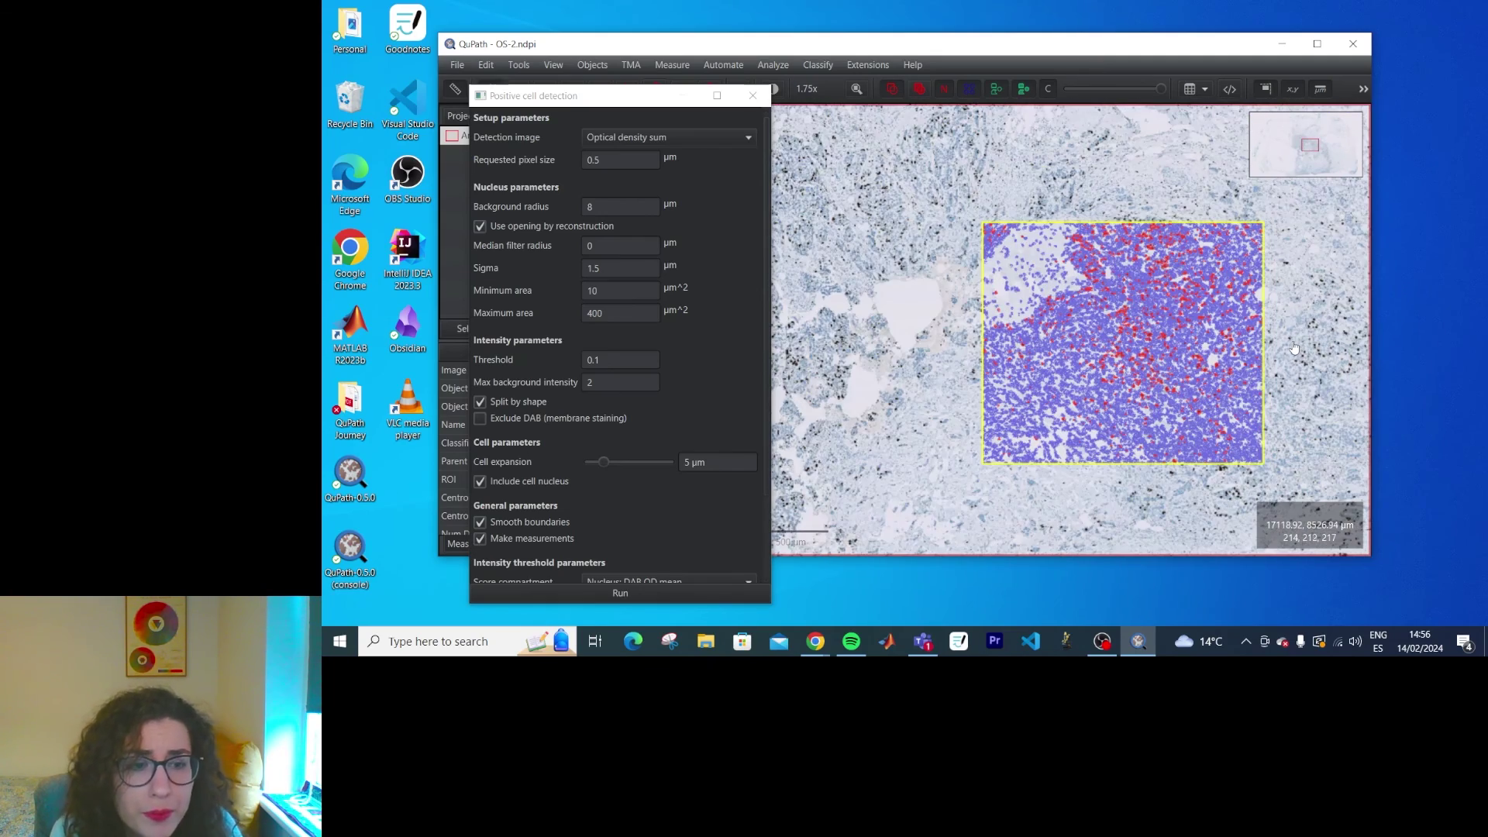
scroll(1293, 348, up, 2)
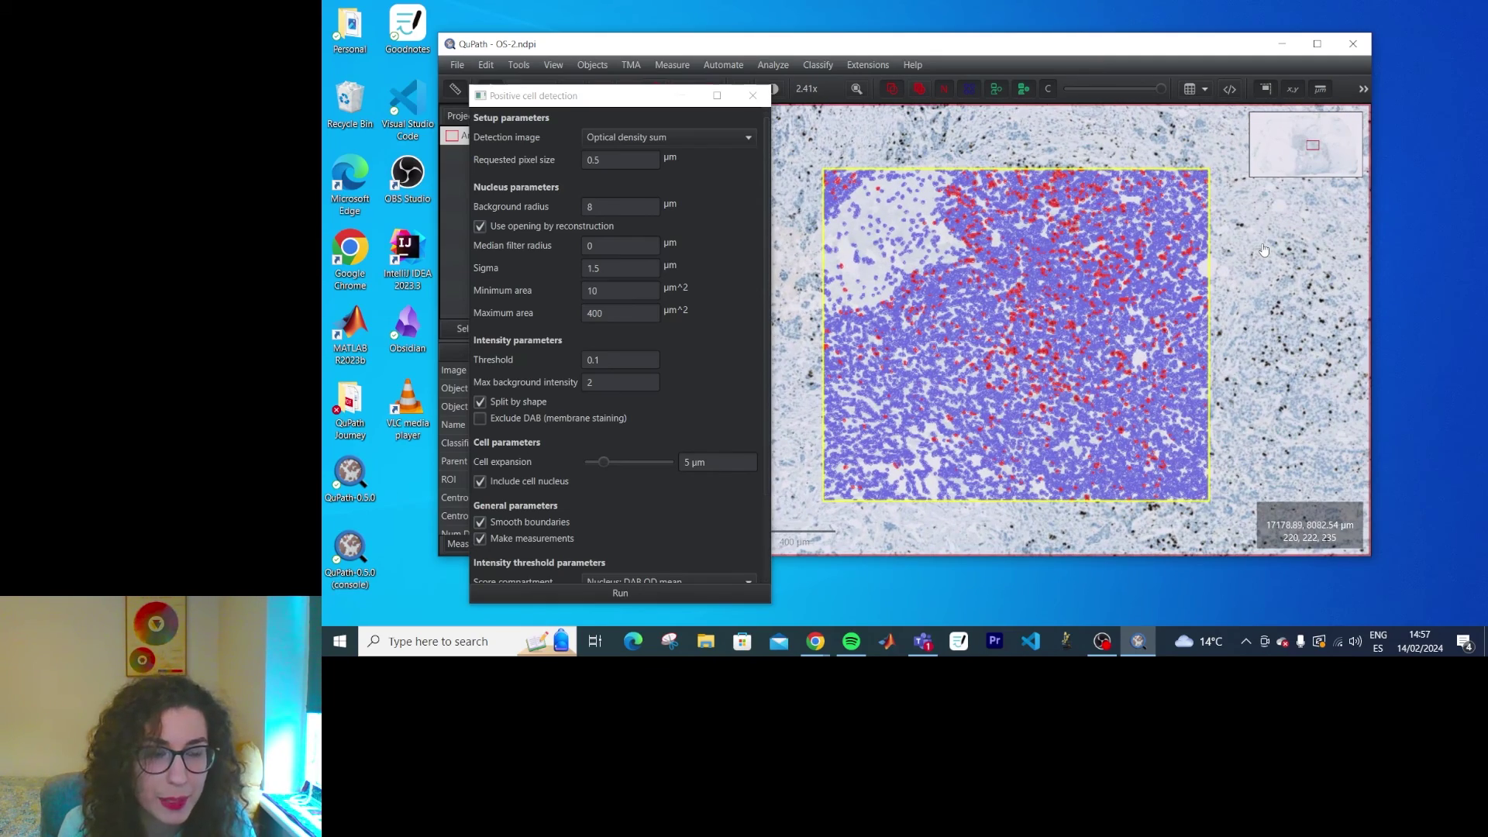